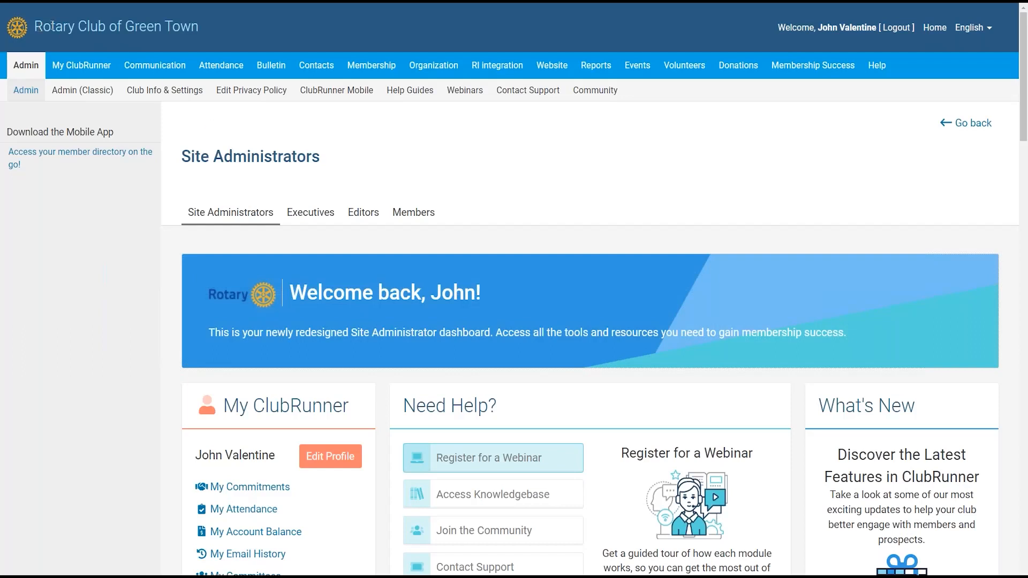
# - Open the Events tab in the top navigation bar to reveal Event Planner, Event Types and Speakers
pyautogui.moveTo(39, 27); pyautogui.dragTo(215, 20)
pyautogui.click(215, 26)
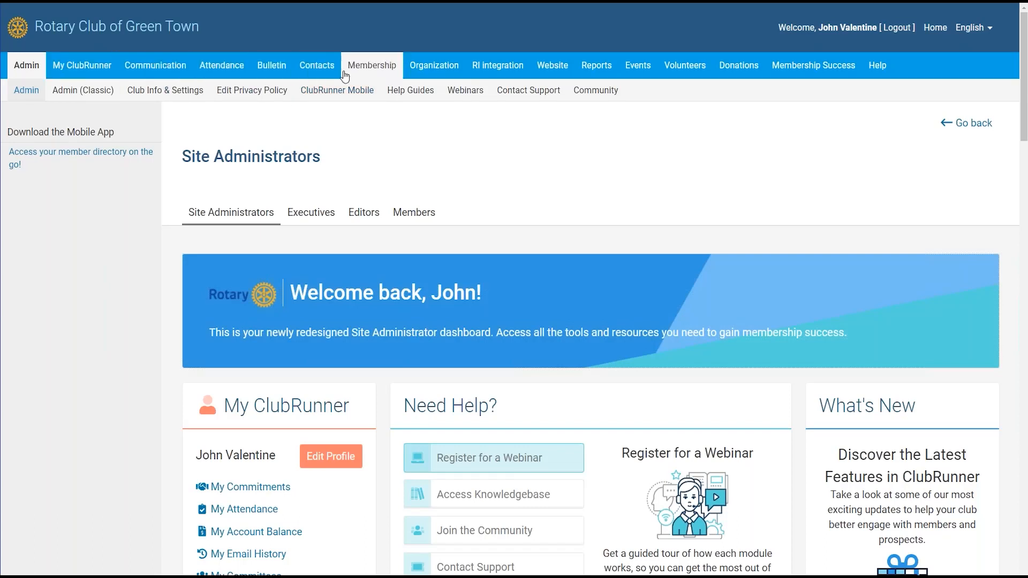
pyautogui.click(634, 73)
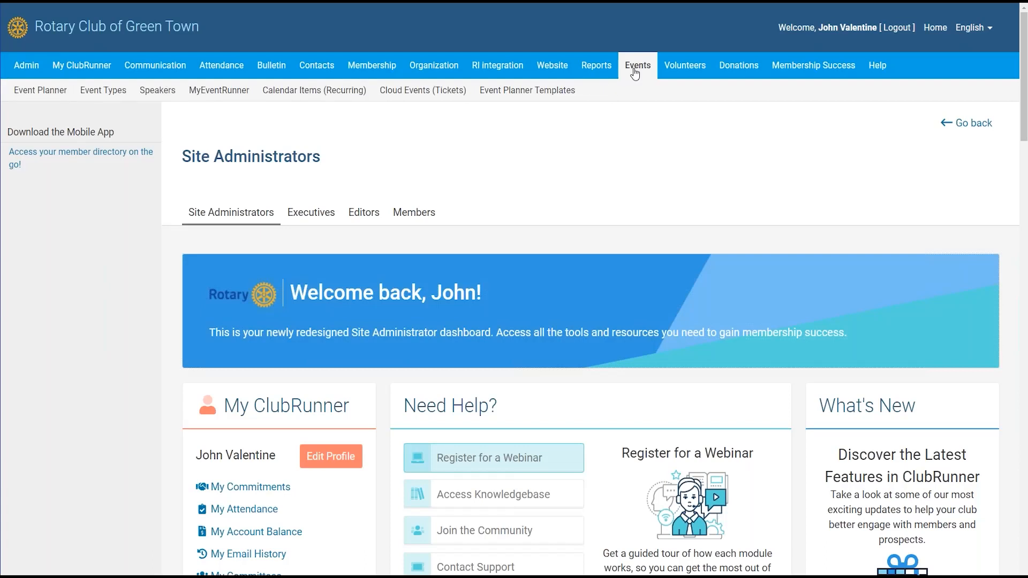
# - Open the Cloud Events (Tickets) welcome page from the Events sub-menu
pyautogui.click(416, 95)
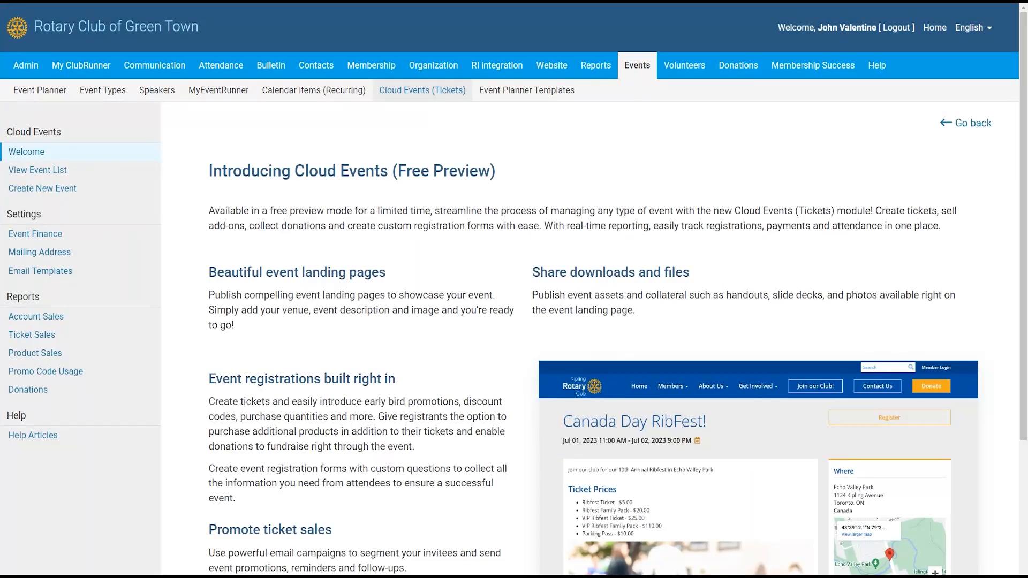
pyautogui.moveTo(1026, 104); pyautogui.dragTo(1025, 177)
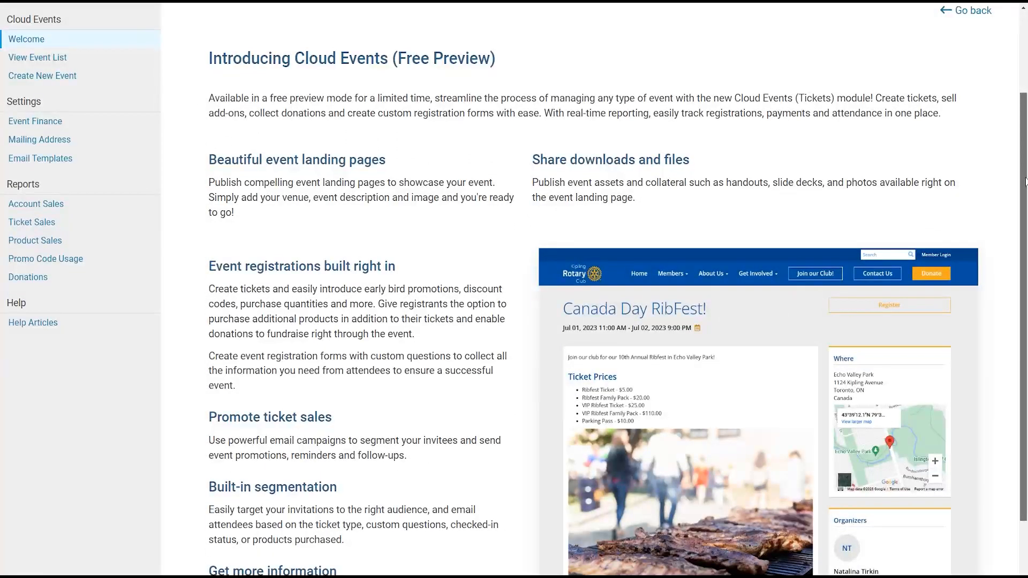
pyautogui.moveTo(410, 163); pyautogui.dragTo(274, 166)
# - Highlight the registrations, Promote ticket sales, Share downloads and Introducing Cloud Events sections
pyautogui.moveTo(228, 268); pyautogui.dragTo(413, 296)
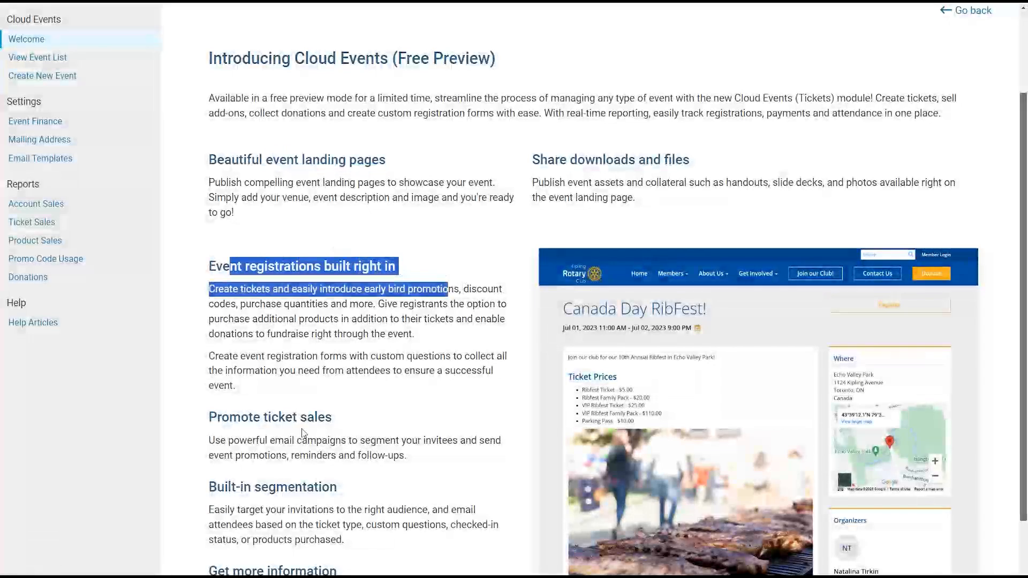
pyautogui.moveTo(336, 418); pyautogui.dragTo(214, 421)
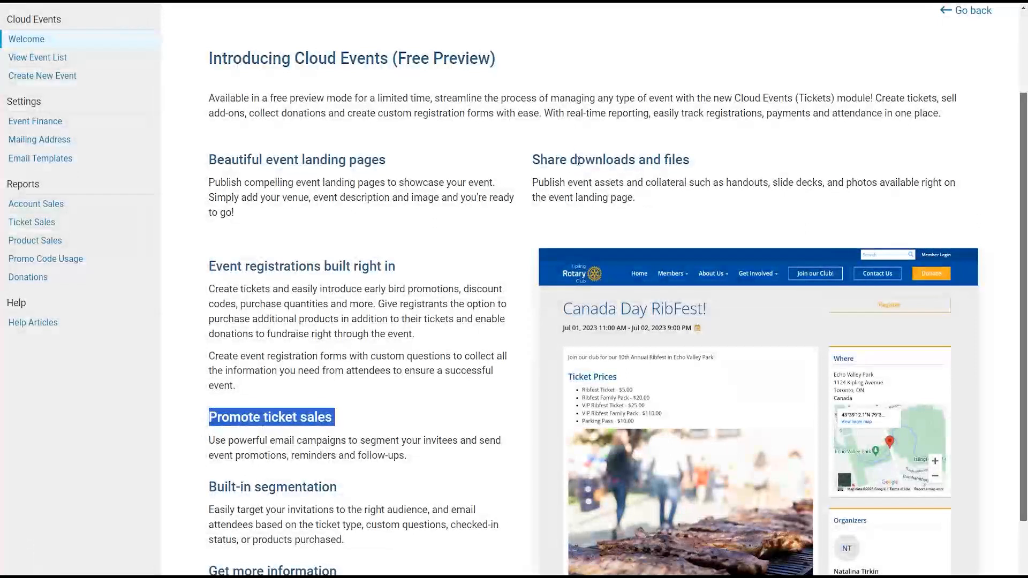
pyautogui.moveTo(577, 160); pyautogui.dragTo(705, 155)
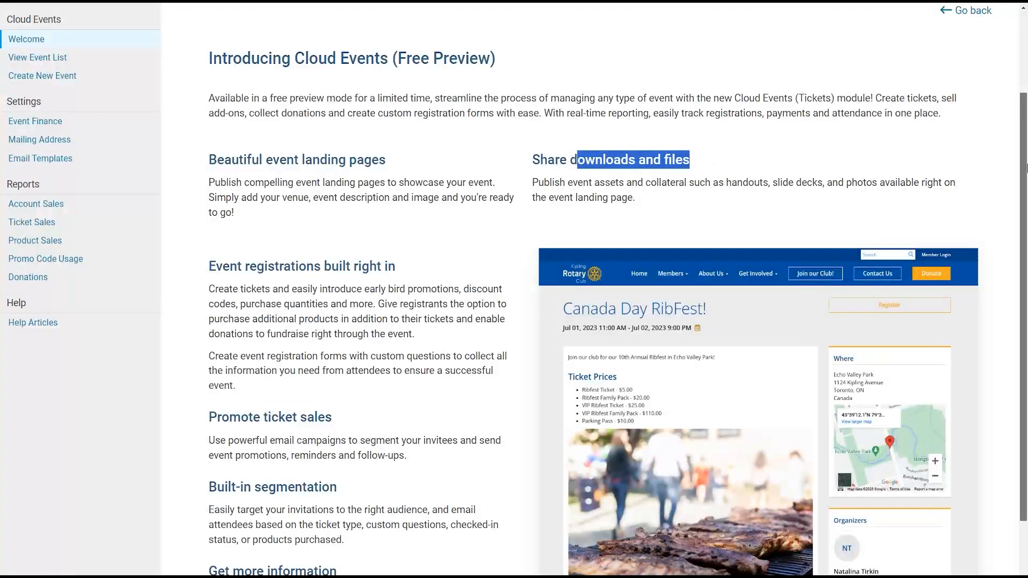
pyautogui.scroll(-1, 1023, 209)
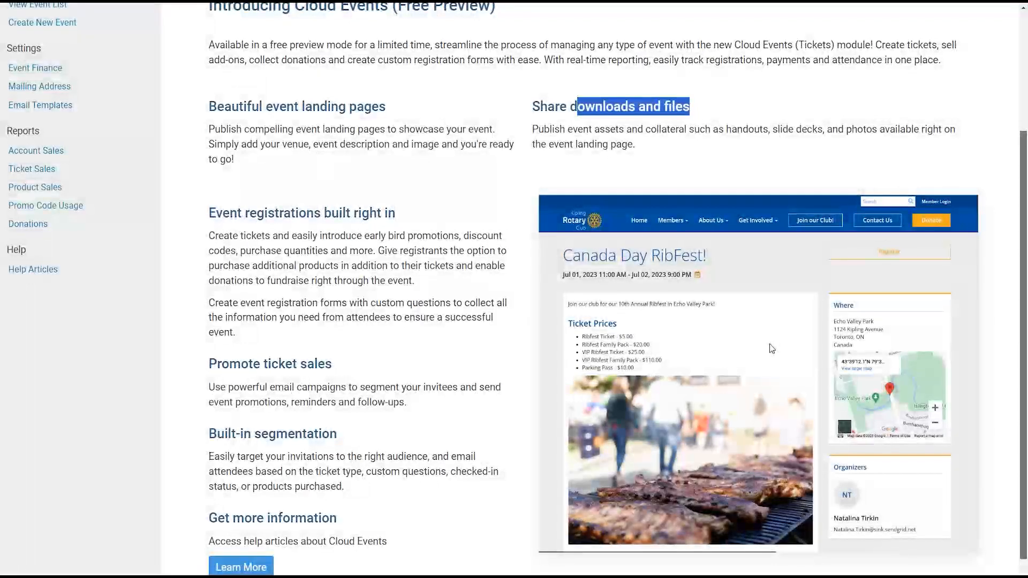
pyautogui.scroll(3, 473, 204)
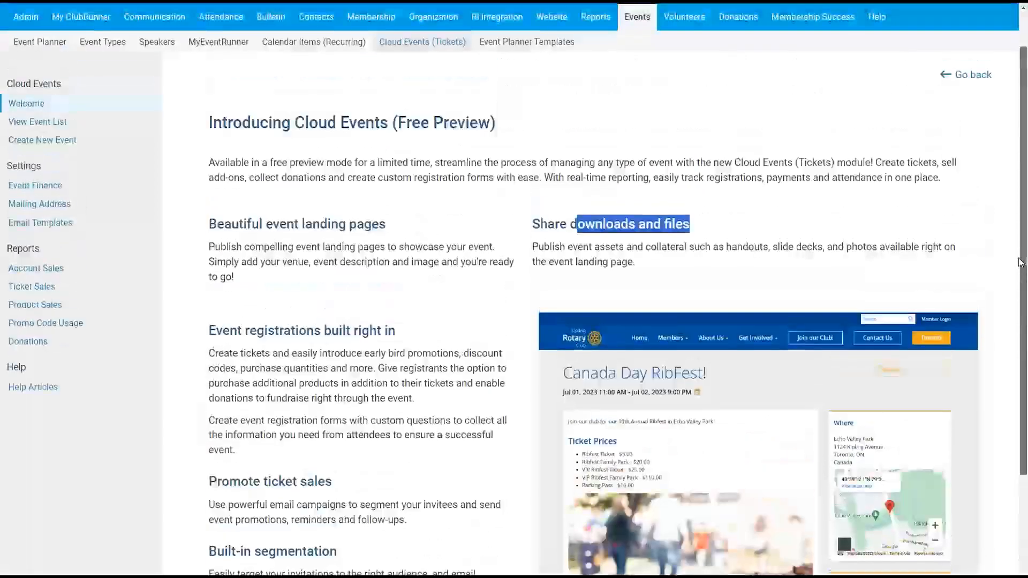
pyautogui.moveTo(207, 137); pyautogui.dragTo(515, 129)
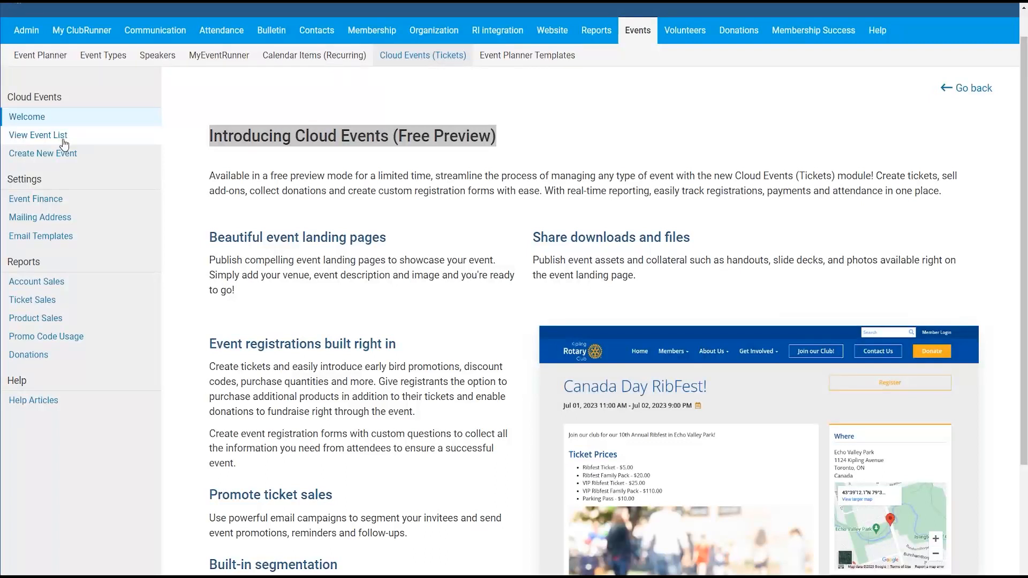
pyautogui.moveTo(5, 97); pyautogui.dragTo(63, 98)
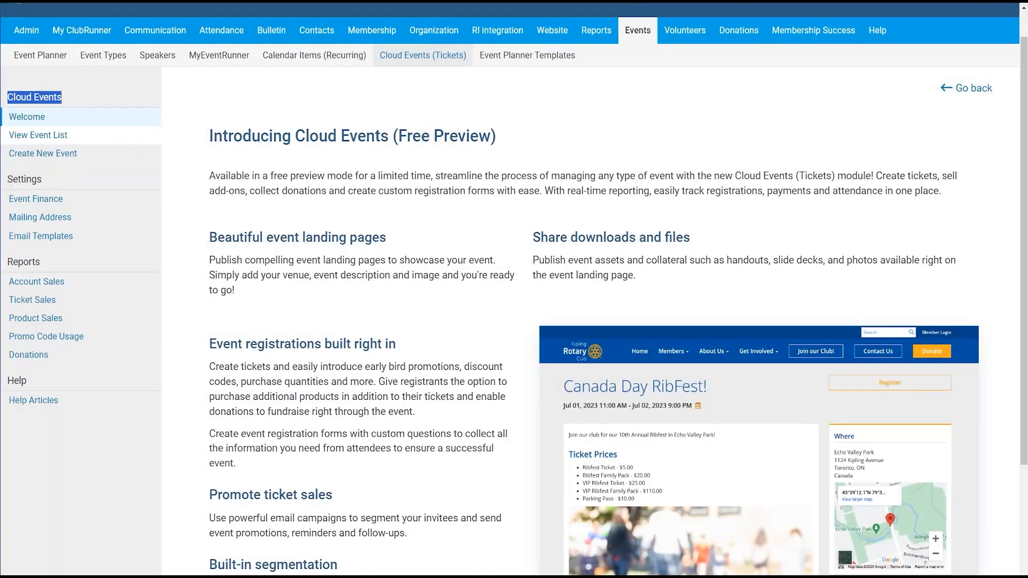
# - View the empty Cloud Events list, then begin a blank New Event form with Create Event
pyautogui.click(60, 138)
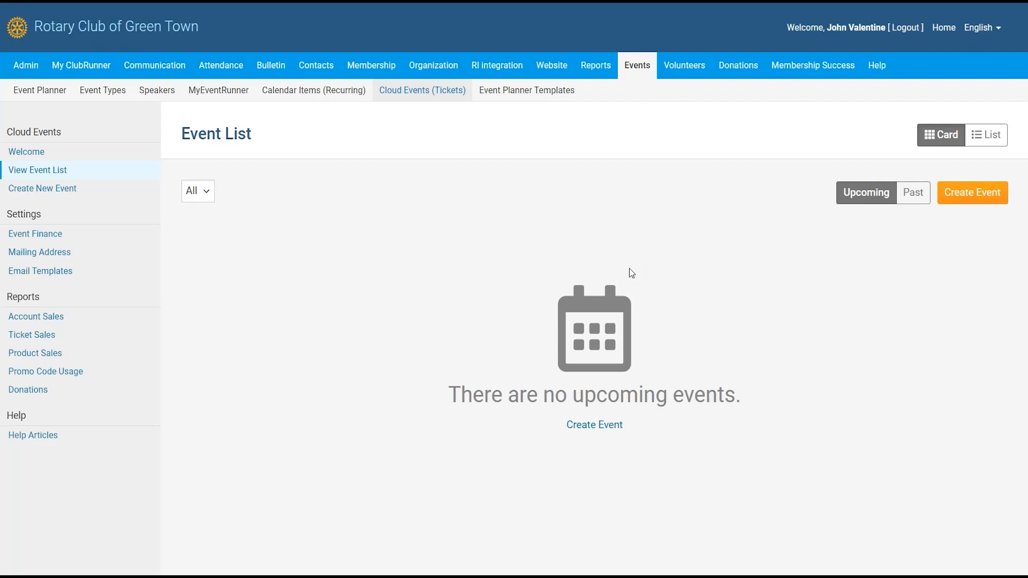
pyautogui.click(970, 198)
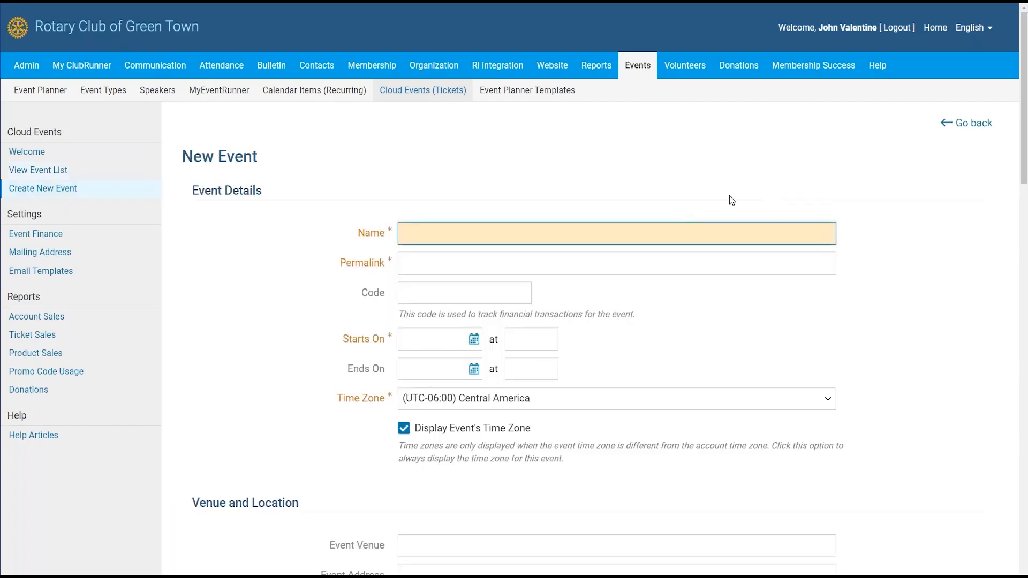
# - Name the event 'ClubRunner Group Camping Retreat 2024', auto-filling permalink clubrunner-group-camping-retreat-2024
pyautogui.moveTo(1024, 130); pyautogui.dragTo(1024, 146)
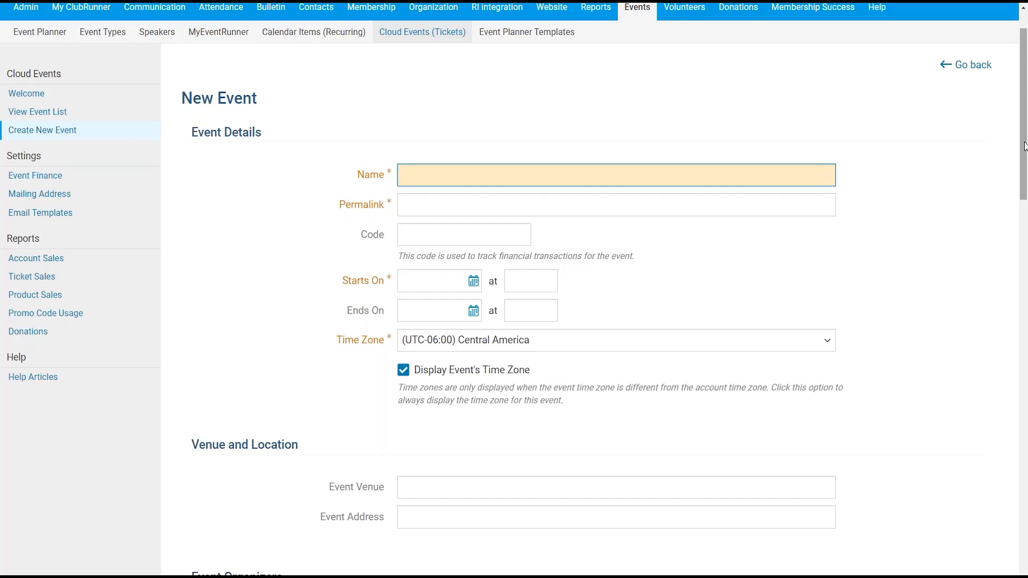
pyautogui.write('C')
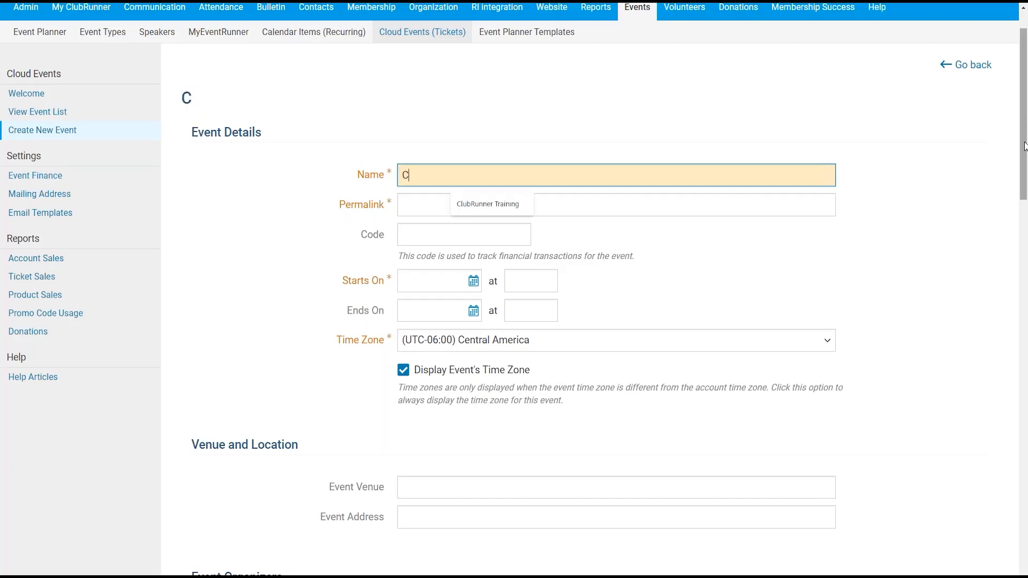
pyautogui.write('lubRunner Grou')
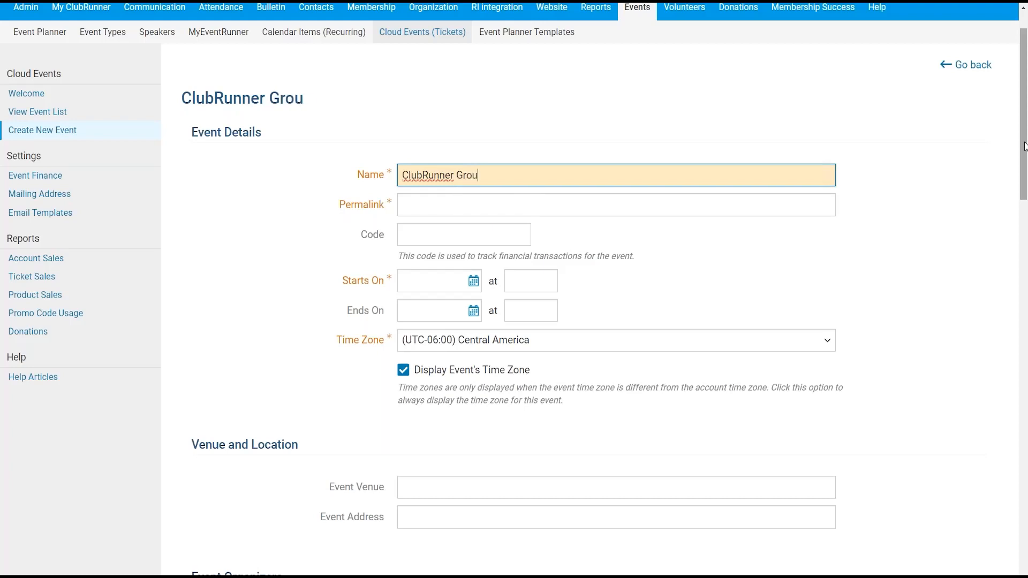
pyautogui.write('p Camping Retreat')
pyautogui.press('BackSpace')
pyautogui.press('BackSpace')
pyautogui.write('treat 2024')
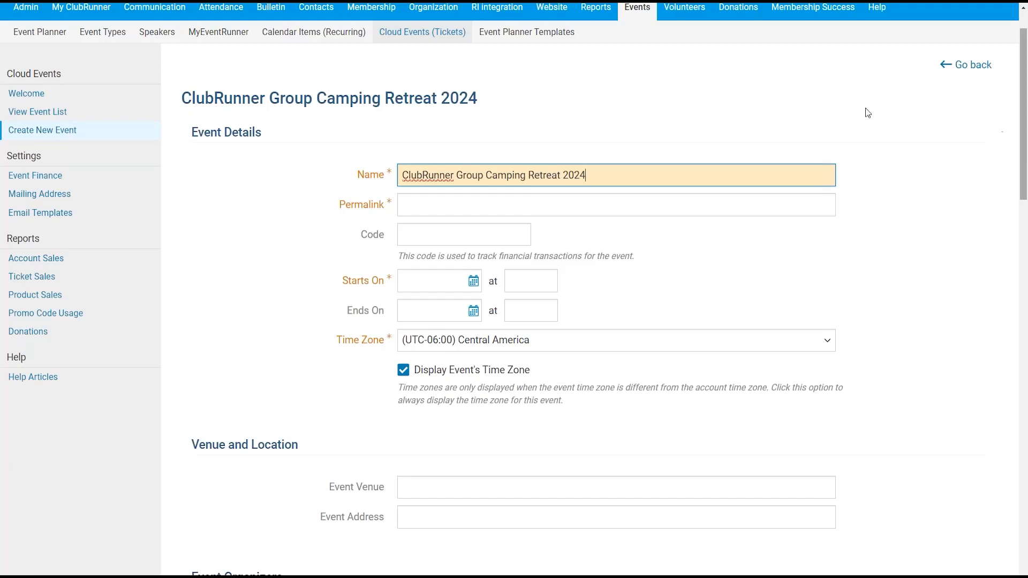
pyautogui.tripleClick(611, 174)
pyautogui.click(192, 101)
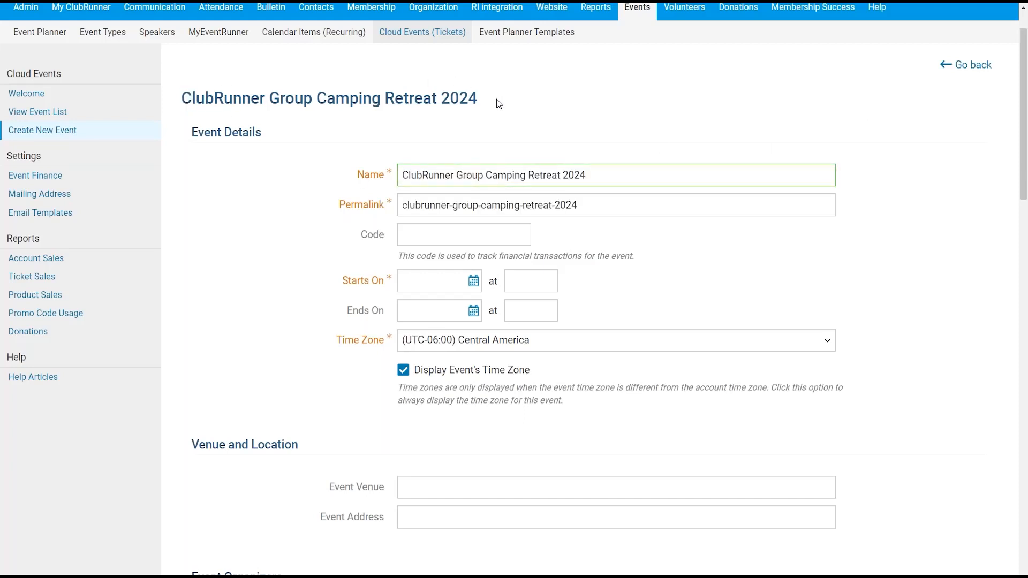
pyautogui.click(377, 201)
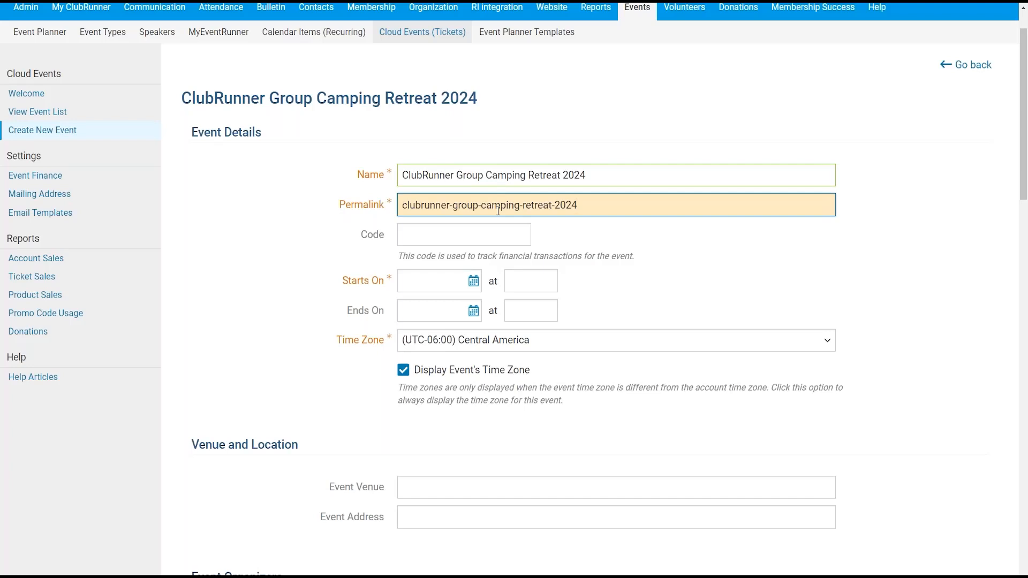
pyautogui.click(411, 237)
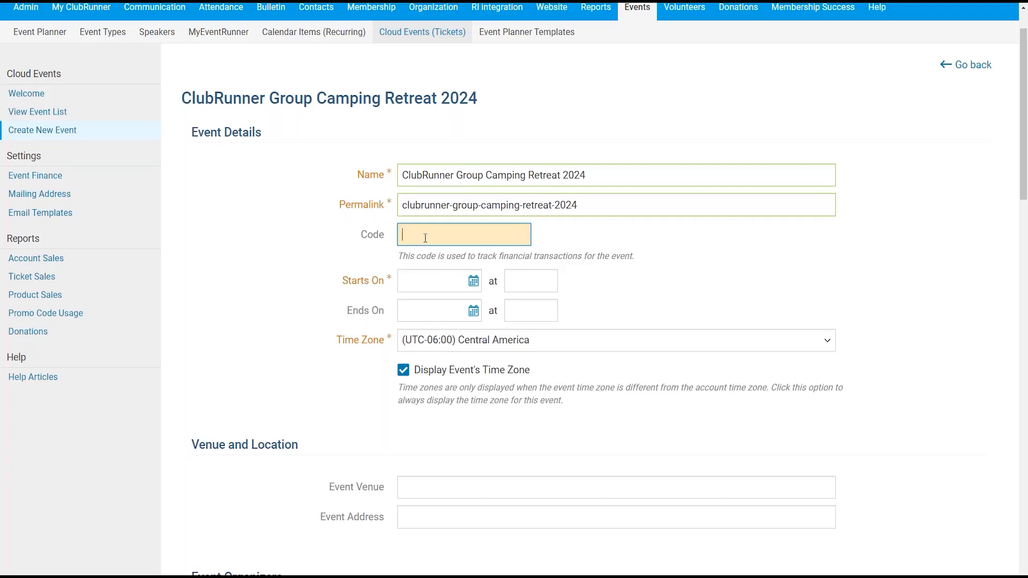
# - Enter event code CAMP2024 and set the start date to Aug 16, 2024
pyautogui.write('CAMP2024')
pyautogui.scroll(-1, 891, 180)
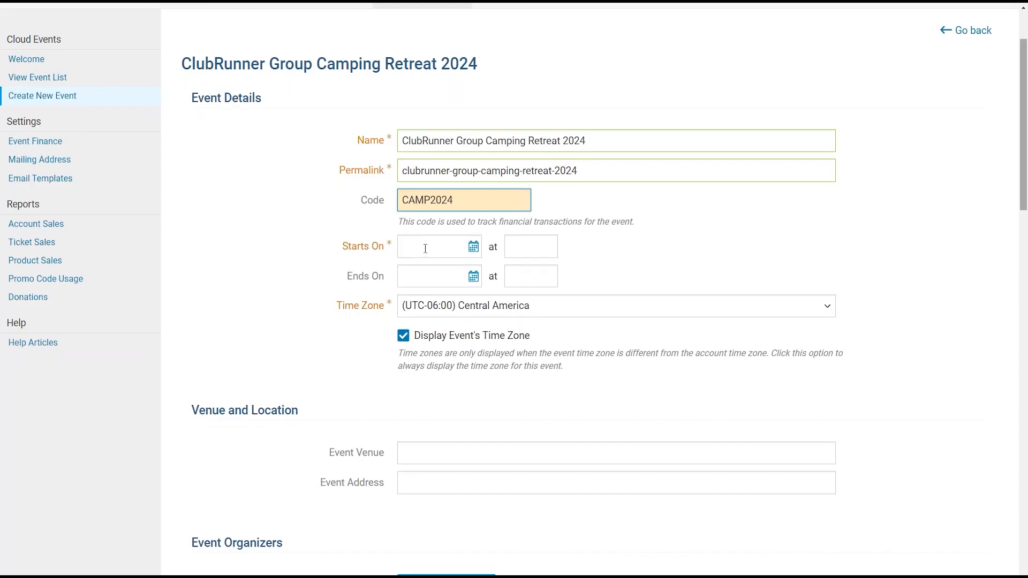
pyautogui.click(428, 248)
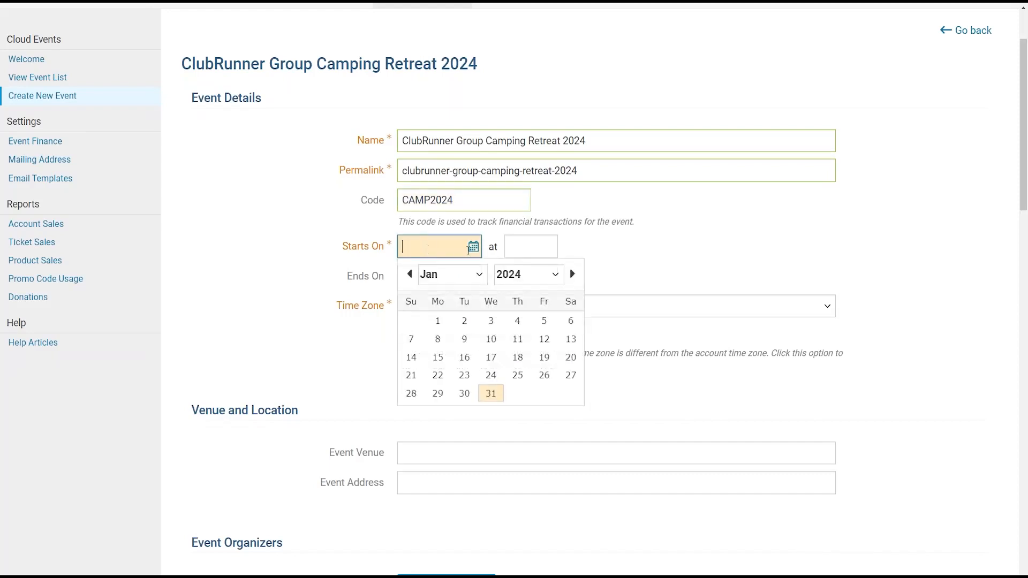
pyautogui.click(473, 279)
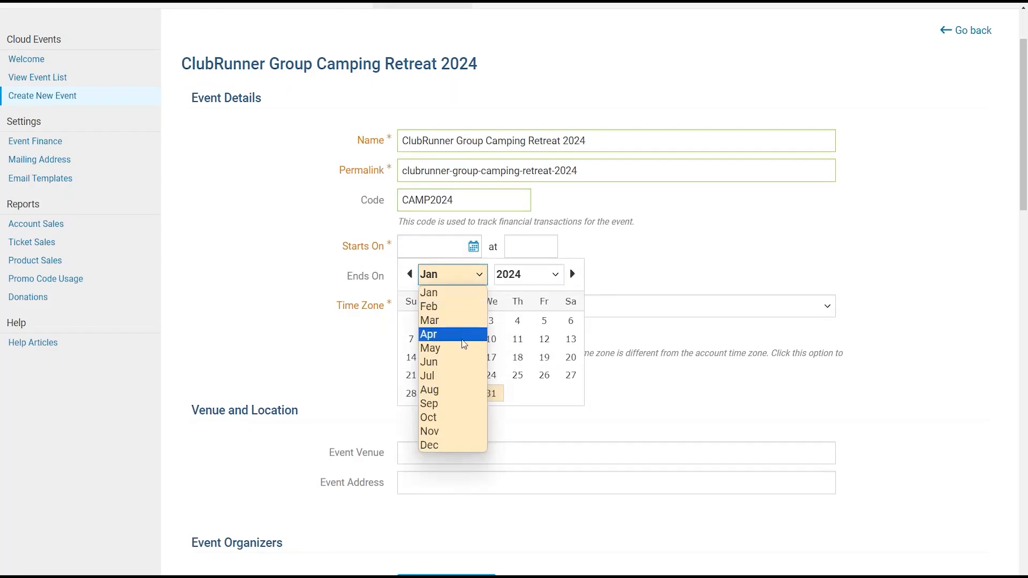
pyautogui.click(456, 394)
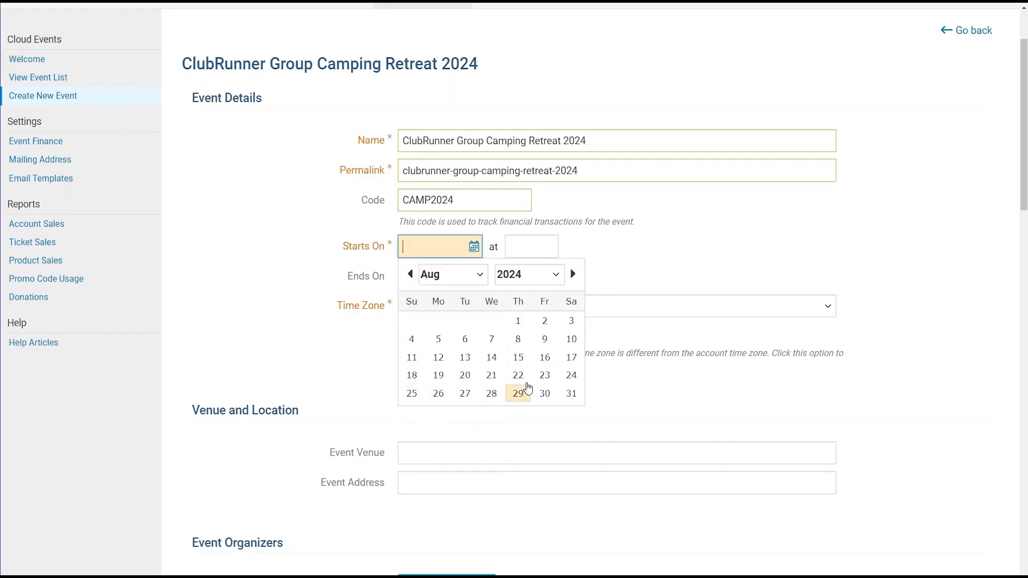
pyautogui.click(547, 363)
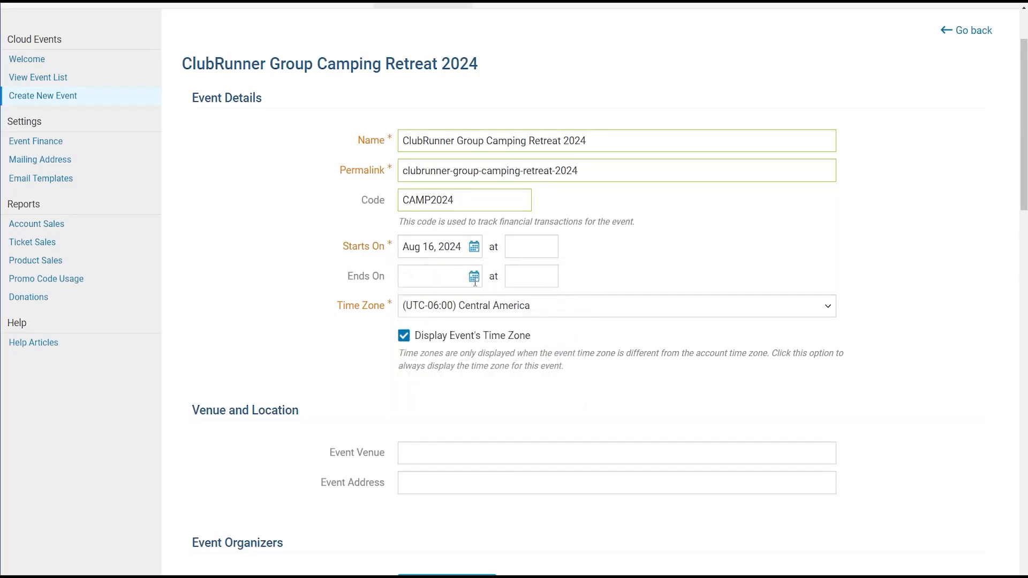
# - Set the event's end date to Aug 18, 2024
pyautogui.click(471, 279)
pyautogui.click(462, 305)
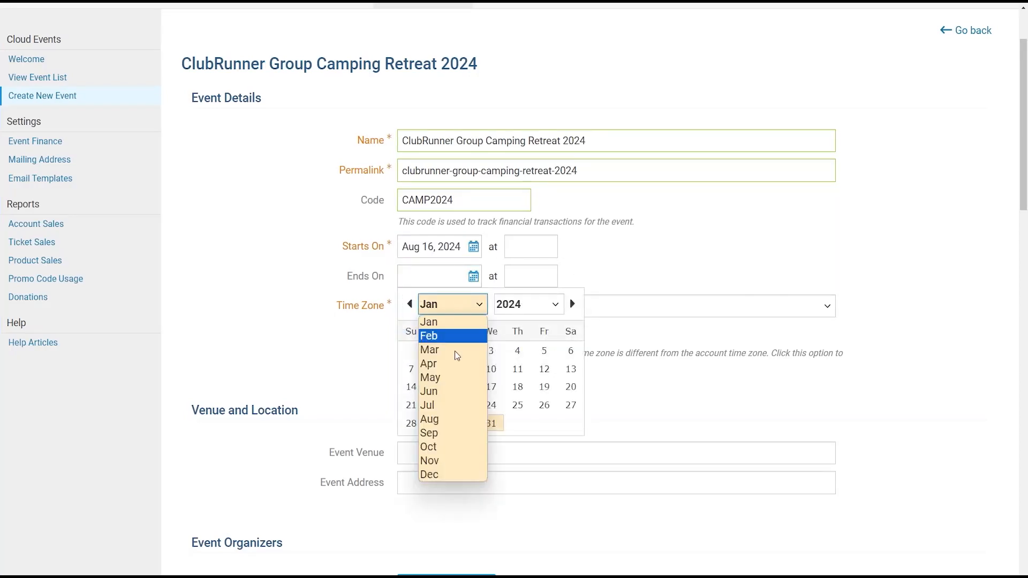
pyautogui.click(456, 421)
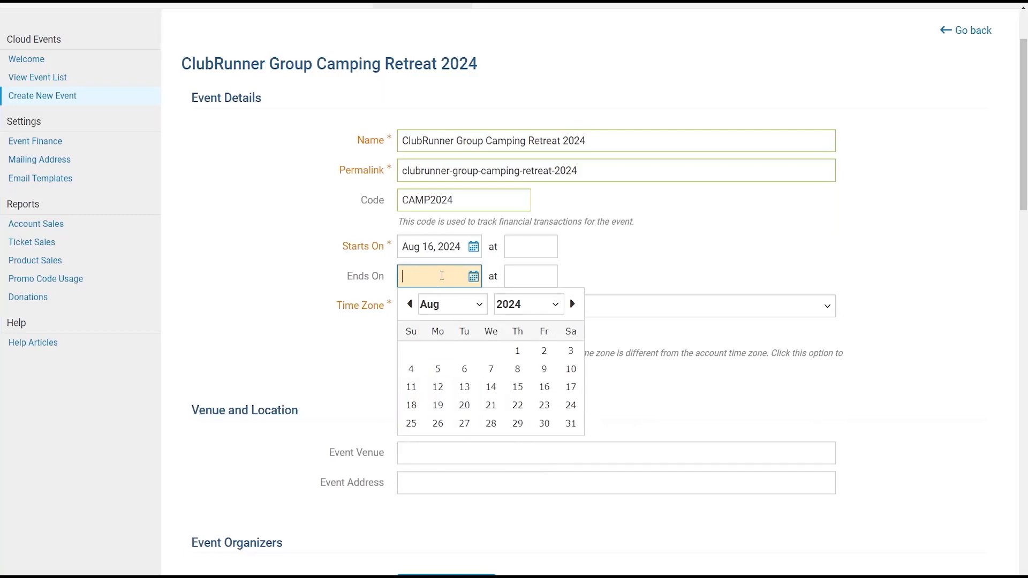
pyautogui.click(450, 308)
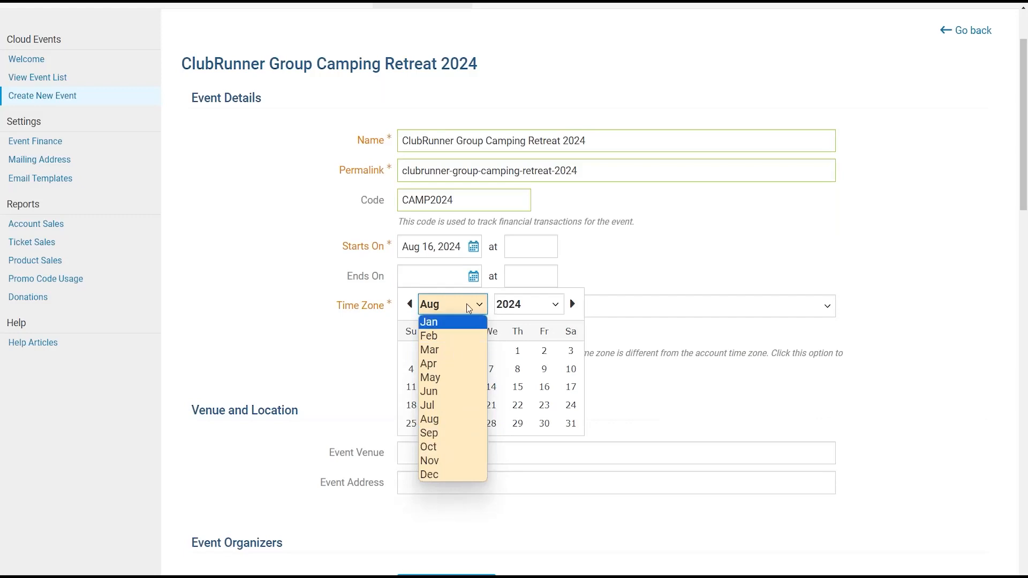
pyautogui.click(519, 304)
pyautogui.click(519, 302)
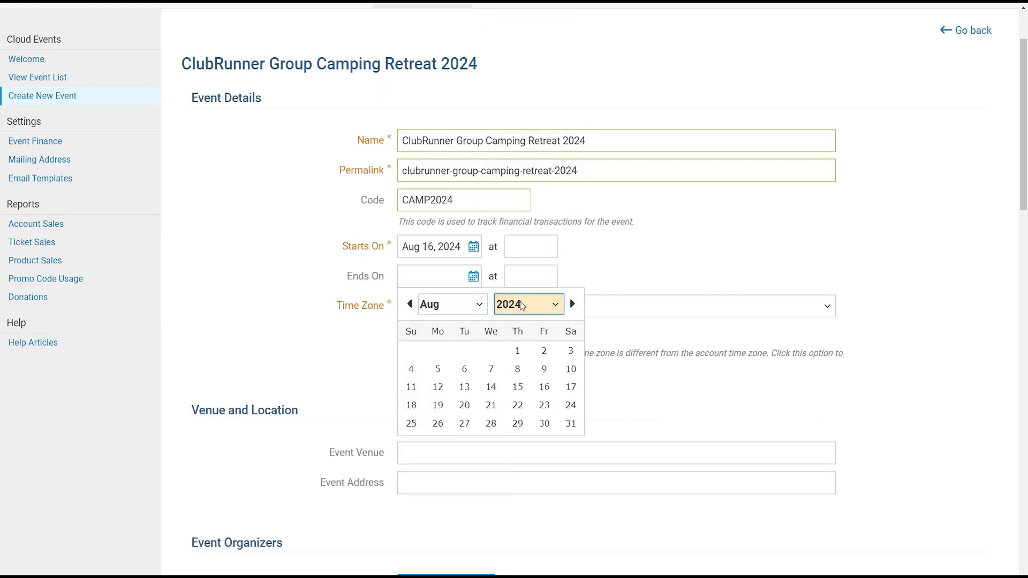
pyautogui.click(413, 405)
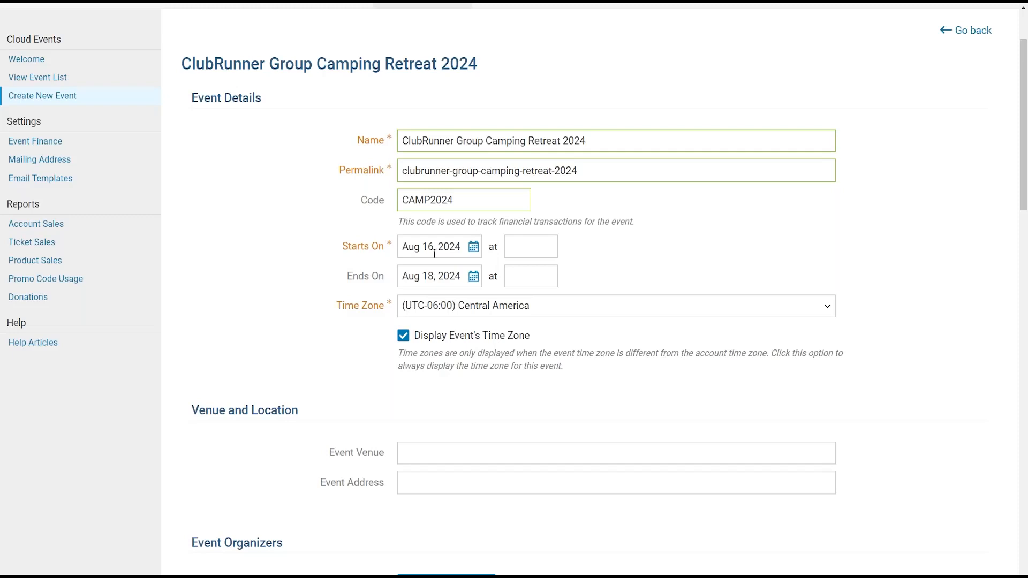
pyautogui.click(526, 247)
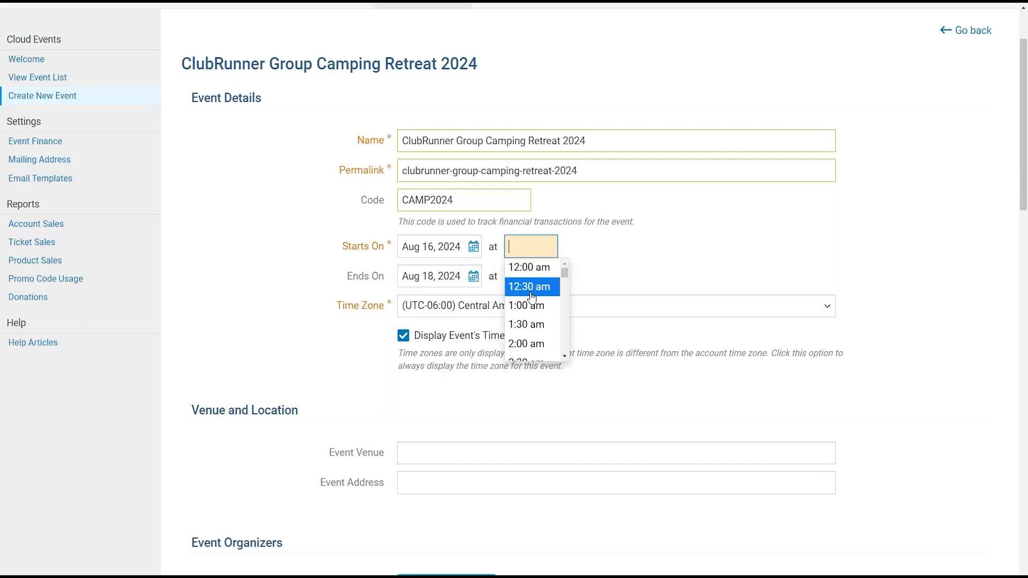
# - Set the event start time to 5:00 pm
pyautogui.scroll(-2, 535, 299)
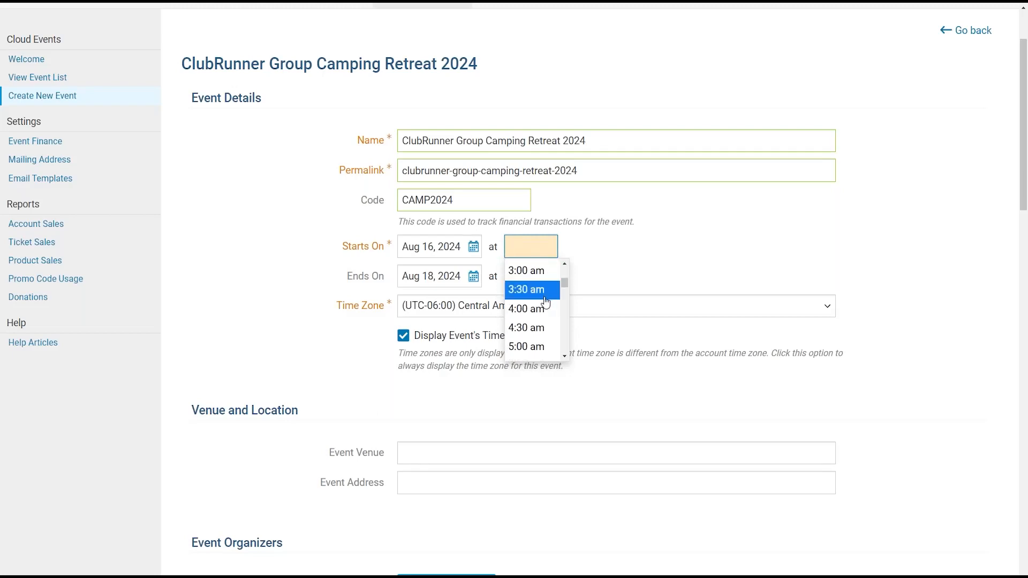
pyautogui.scroll(-3, 541, 306)
pyautogui.scroll(3, 545, 313)
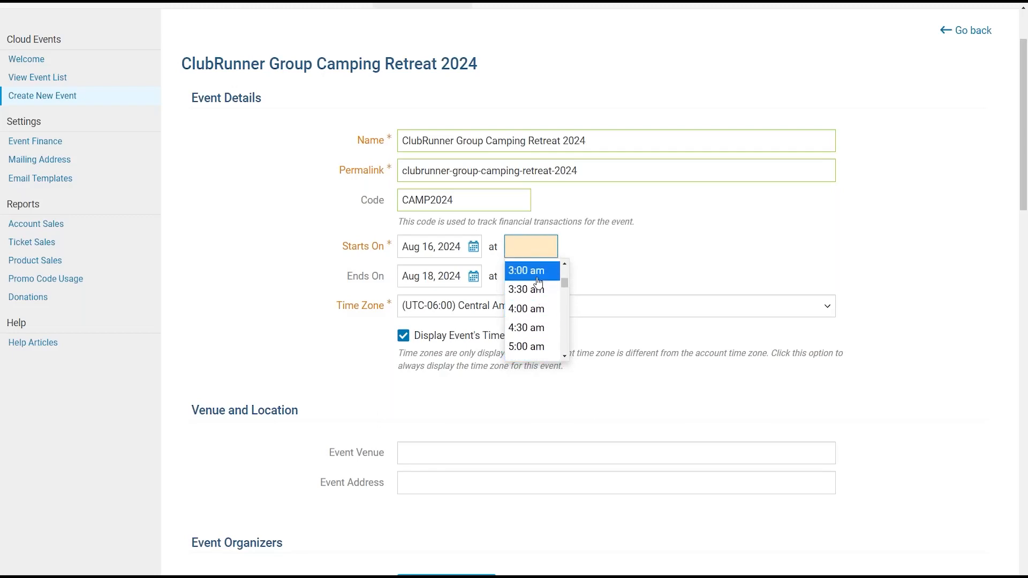
pyautogui.scroll(-4, 534, 300)
pyautogui.scroll(-5, 533, 302)
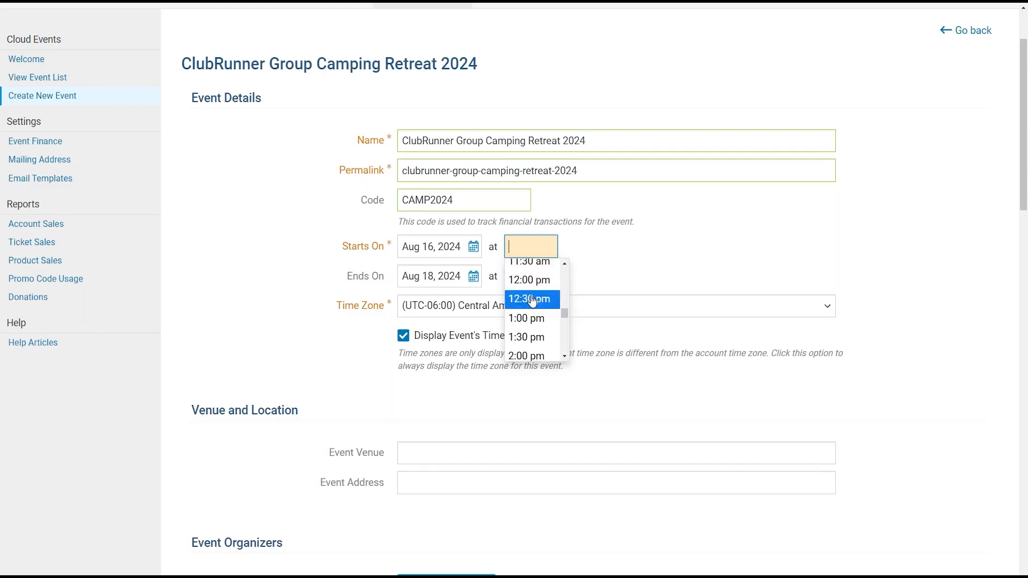
pyautogui.click(530, 266)
pyautogui.click(530, 247)
pyautogui.scroll(-1, 536, 301)
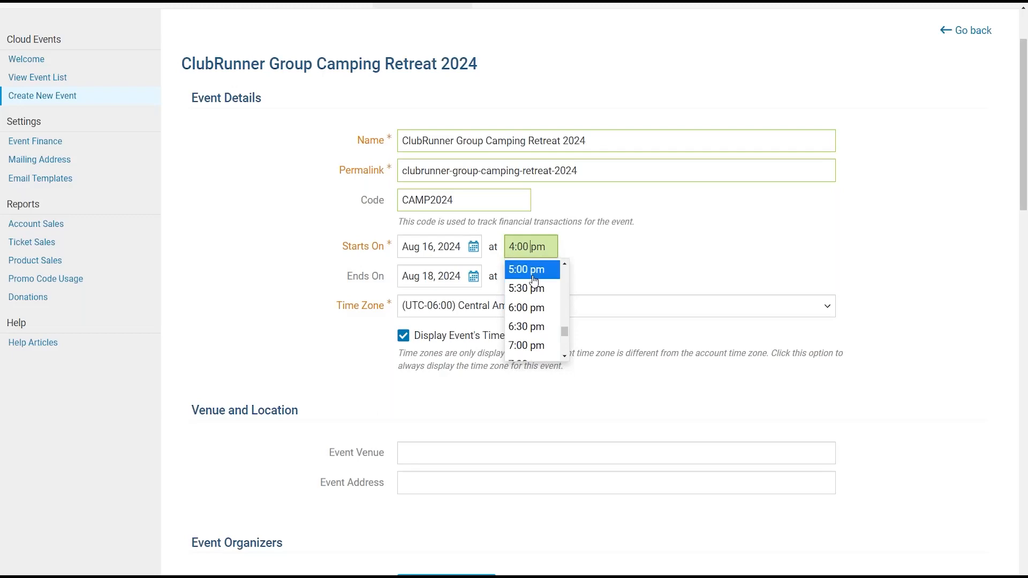
pyautogui.click(529, 280)
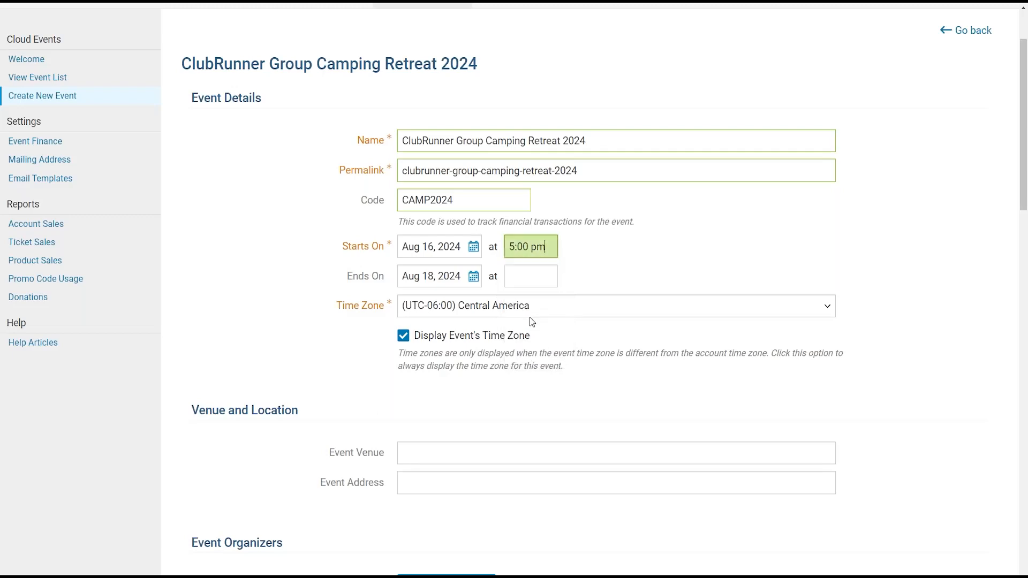
# - Set the event end time to 9:00 pm
pyautogui.click(517, 278)
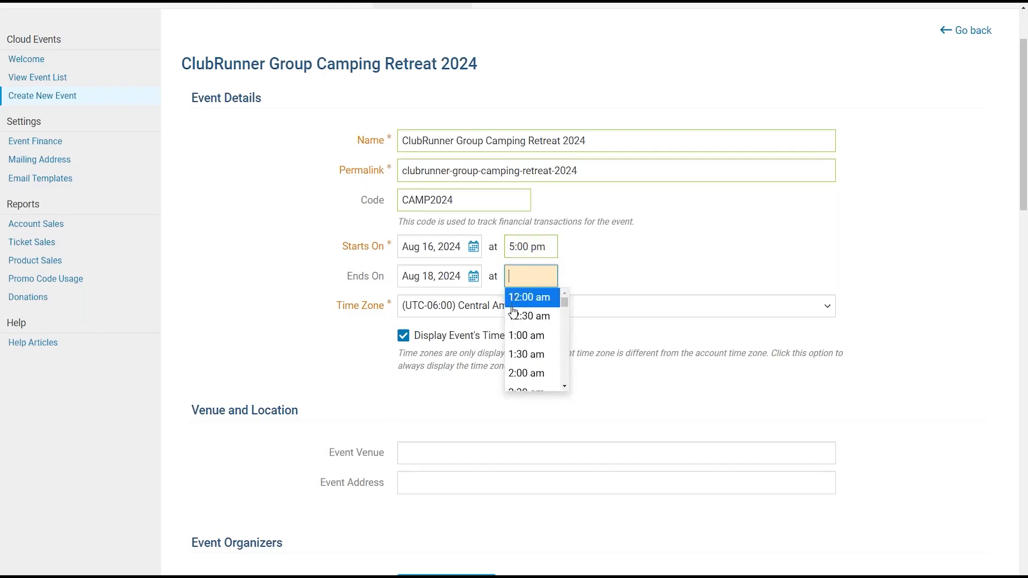
pyautogui.scroll(-6, 514, 316)
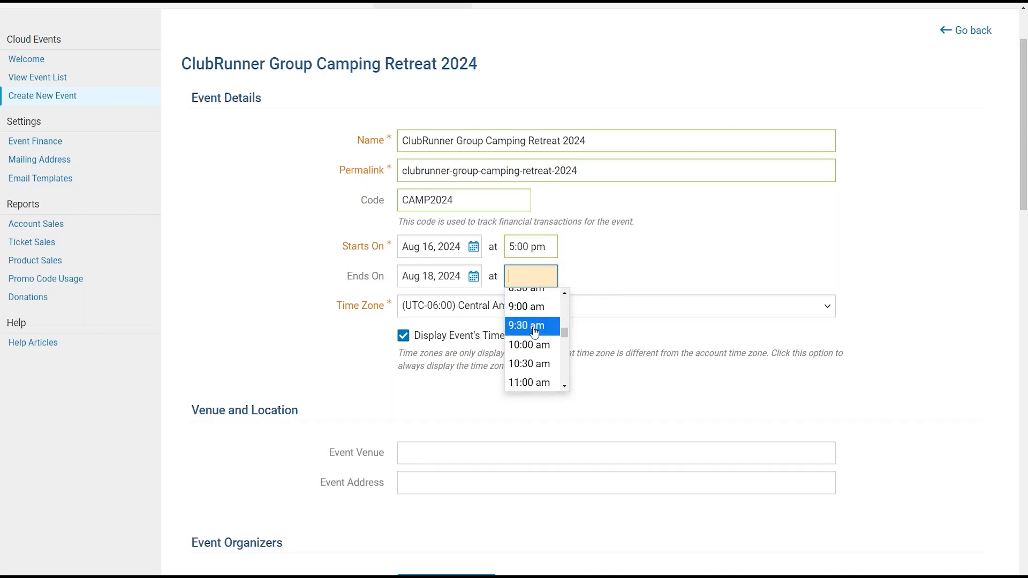
pyautogui.scroll(1, 538, 335)
pyautogui.scroll(-8, 543, 353)
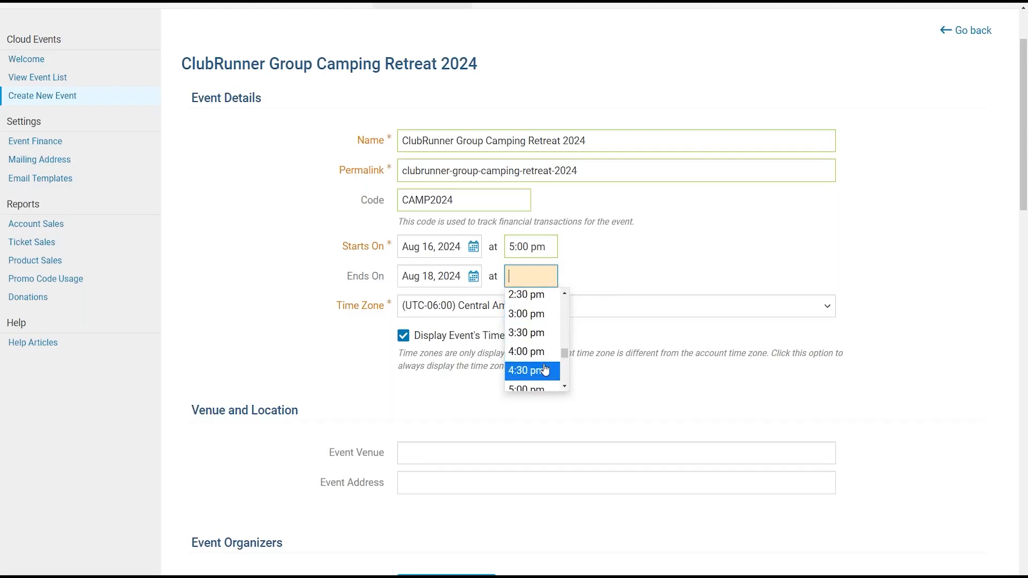
pyautogui.click(528, 320)
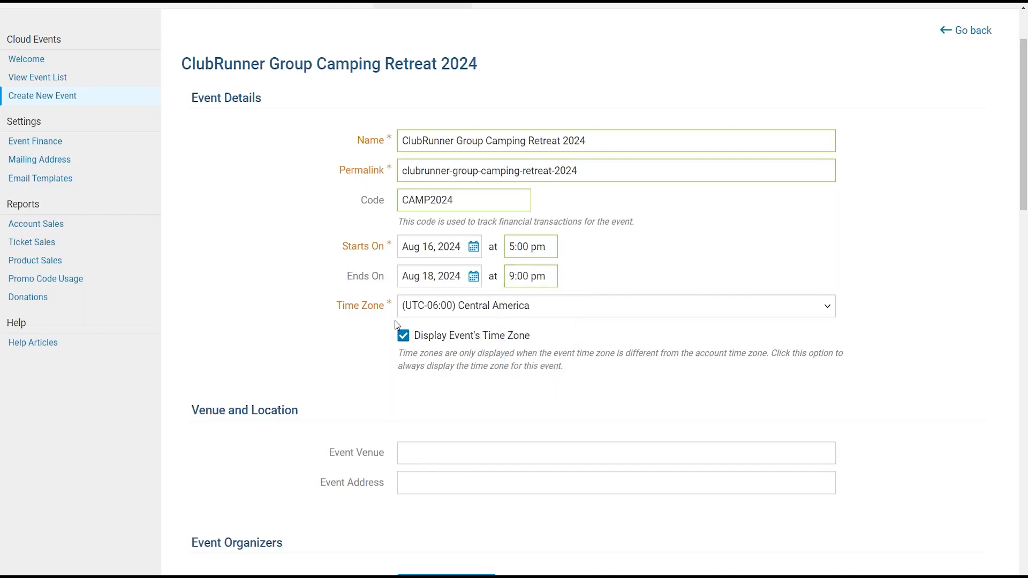
pyautogui.click(429, 315)
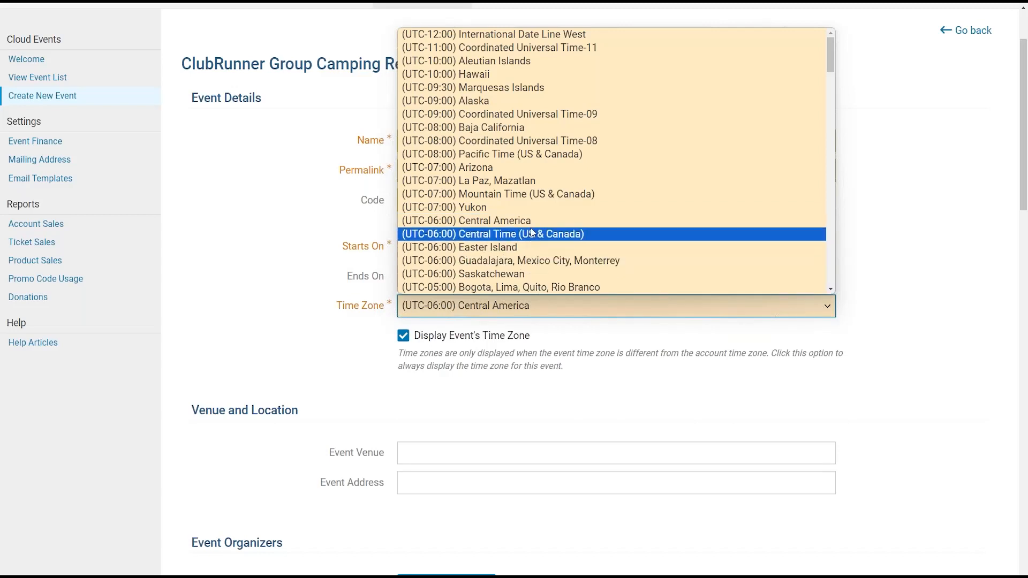
# - Change the time zone from Central America to (UTC-05:00) Eastern Time (US & Canada)
pyautogui.scroll(-11, 531, 231)
pyautogui.scroll(3, 527, 221)
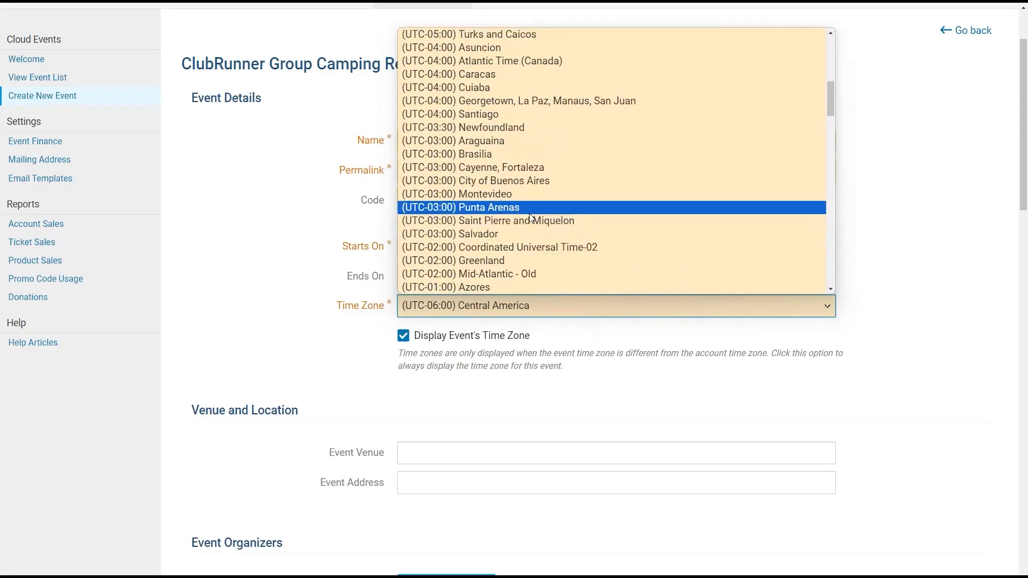
pyautogui.scroll(2, 528, 214)
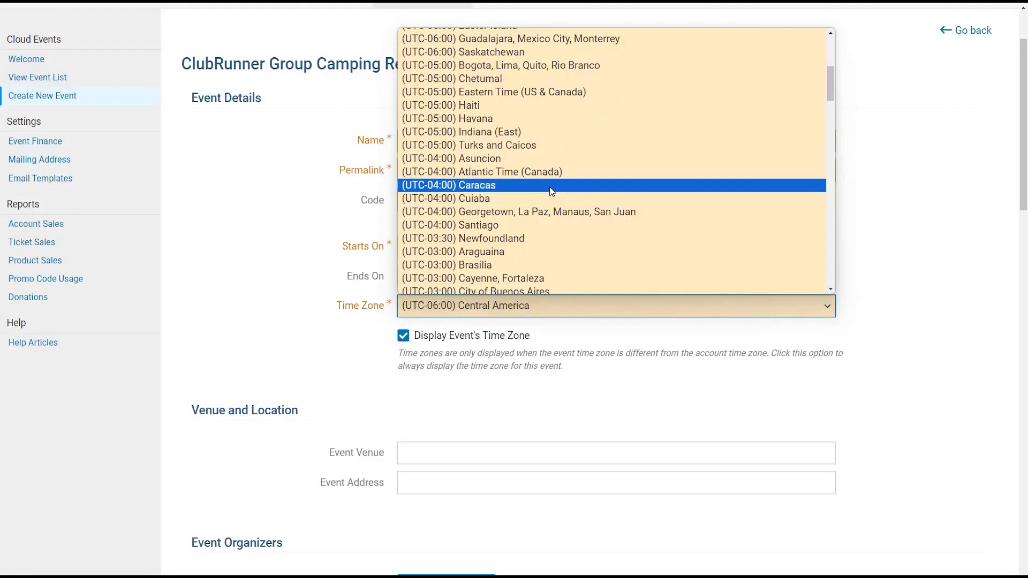
pyautogui.click(504, 96)
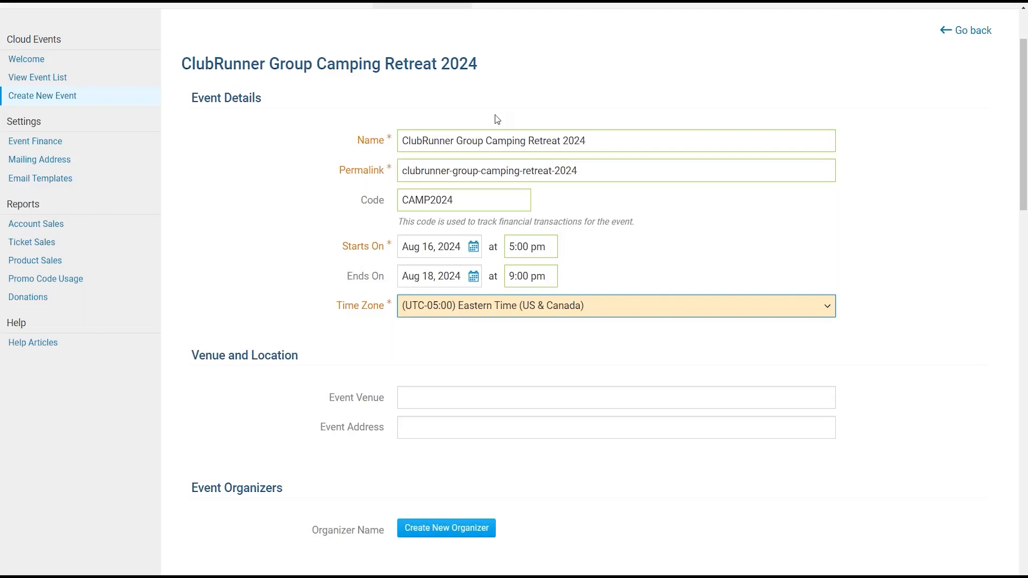
# - Enter 'ClubRunner Headquarters' as the event venue and move to the address field
pyautogui.click(431, 399)
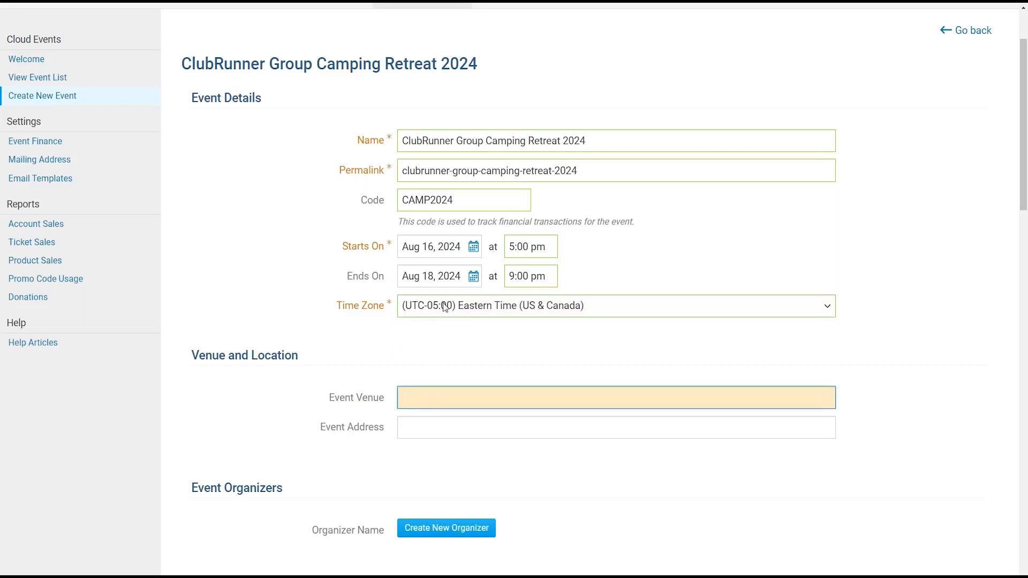
pyautogui.scroll(-3, 654, 254)
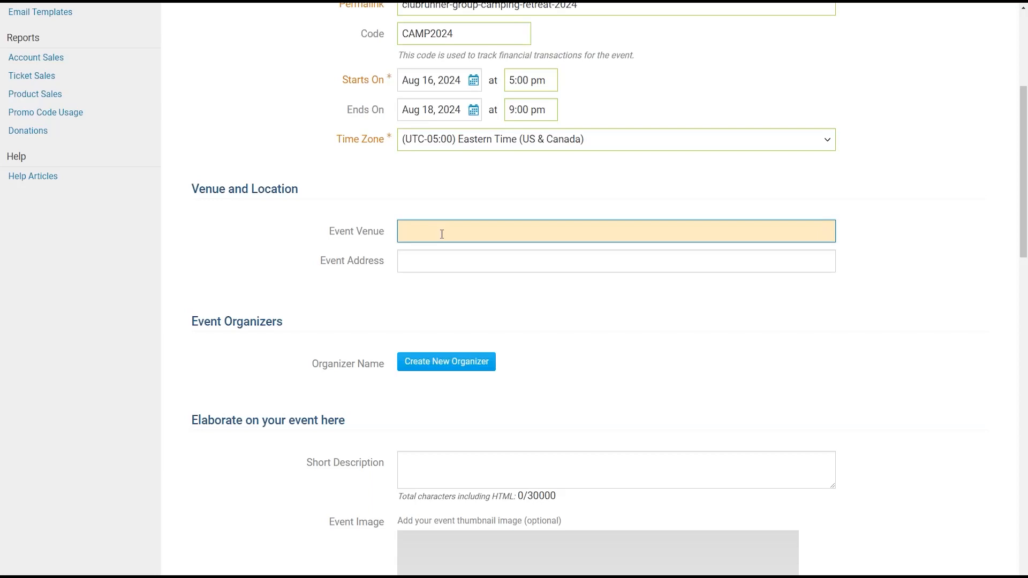
pyautogui.write('ClubRunner Headquarters')
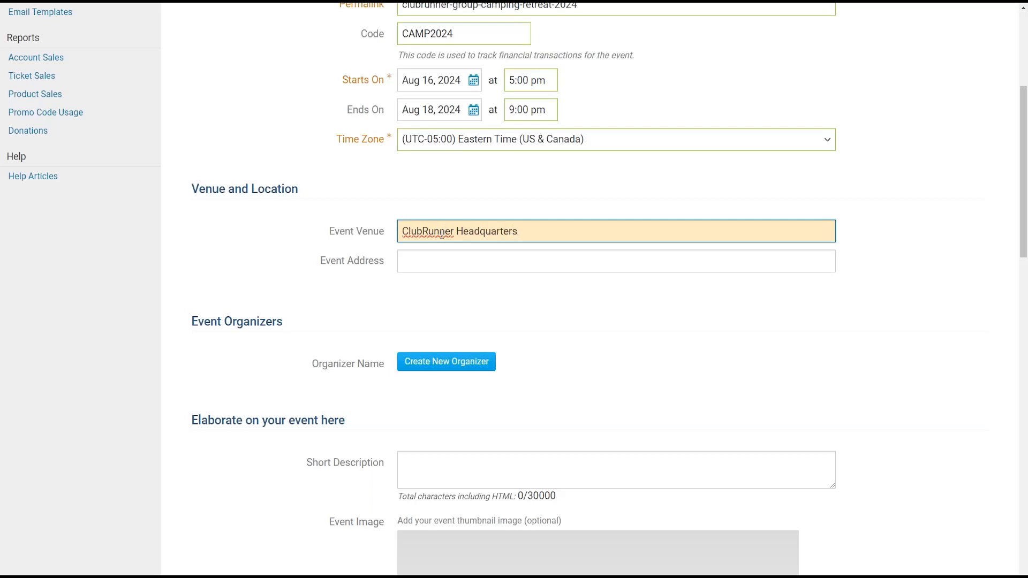
pyautogui.press('Tab')
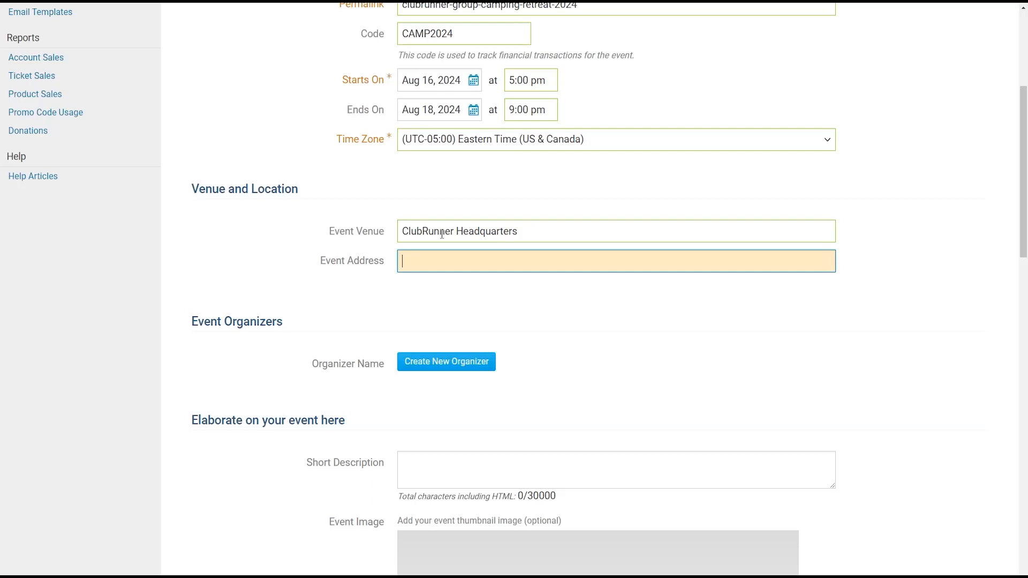
# - Enter the venue's street address and accept the matching Oakville, ON suggestion to show the map
pyautogui.write('2060')
pyautogui.write('Winston Park Drive')
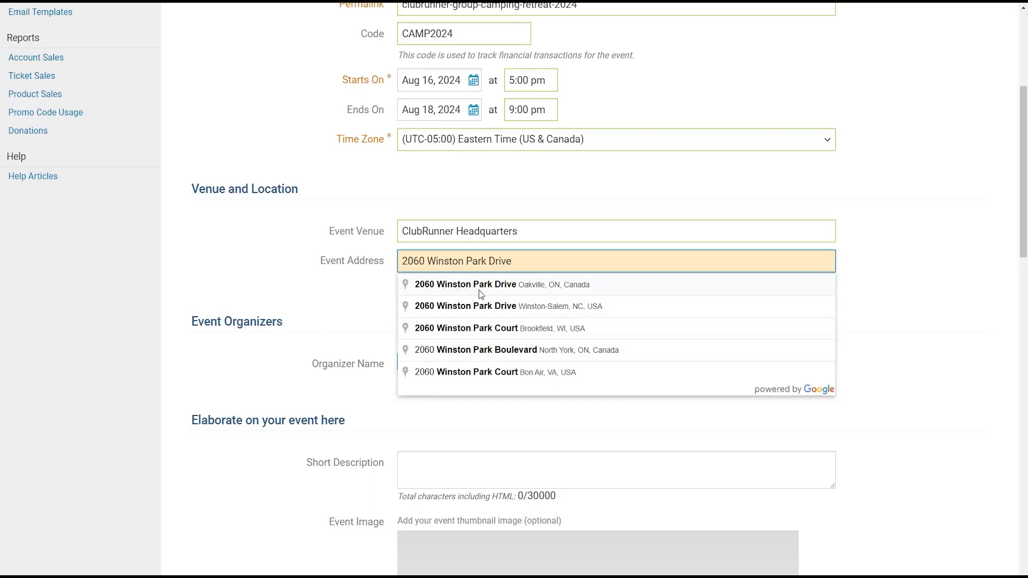
pyautogui.click(589, 289)
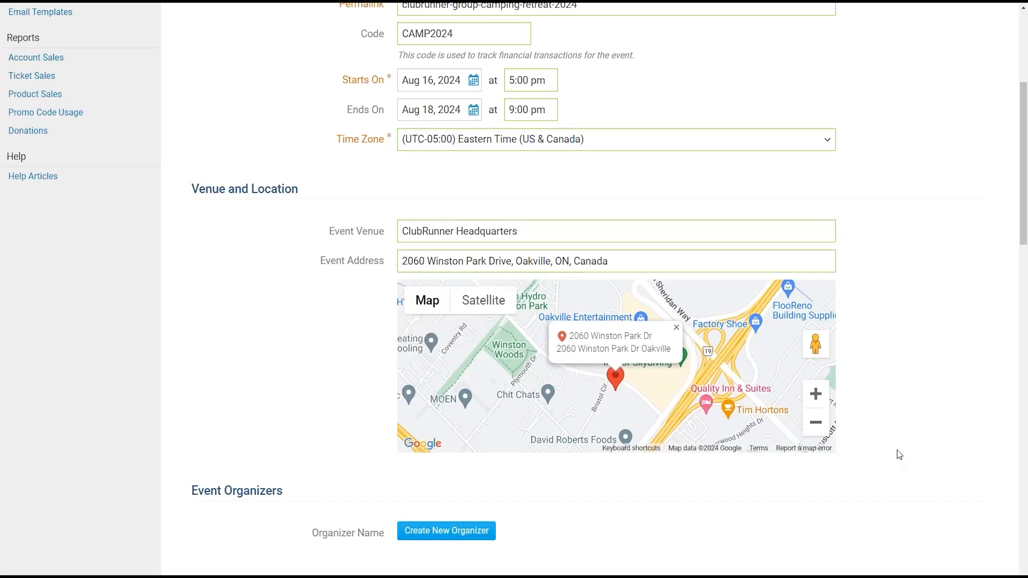
pyautogui.moveTo(1016, 224); pyautogui.dragTo(1024, 315)
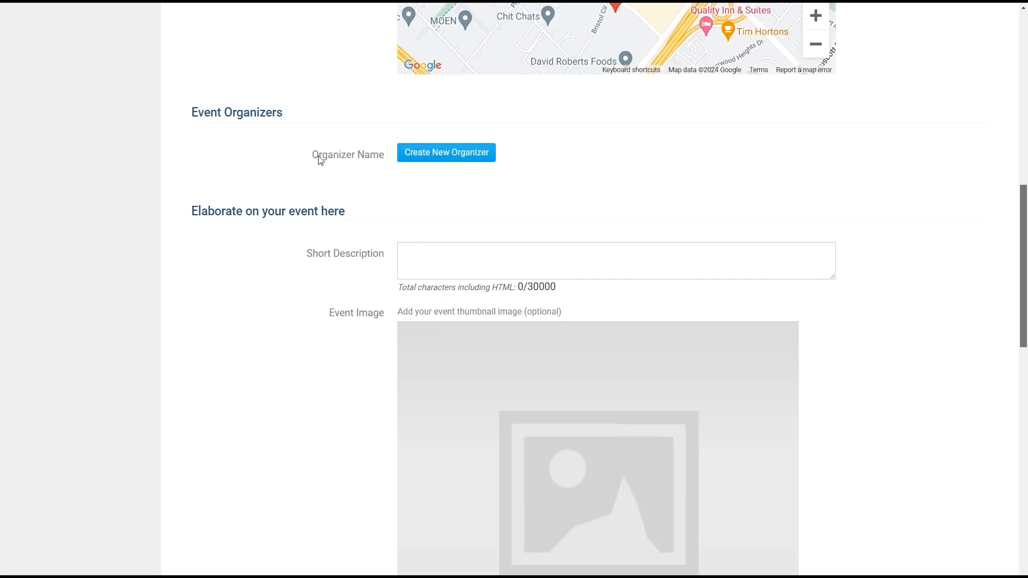
# - Start a new organizer and enter their first and last name
pyautogui.click(440, 155)
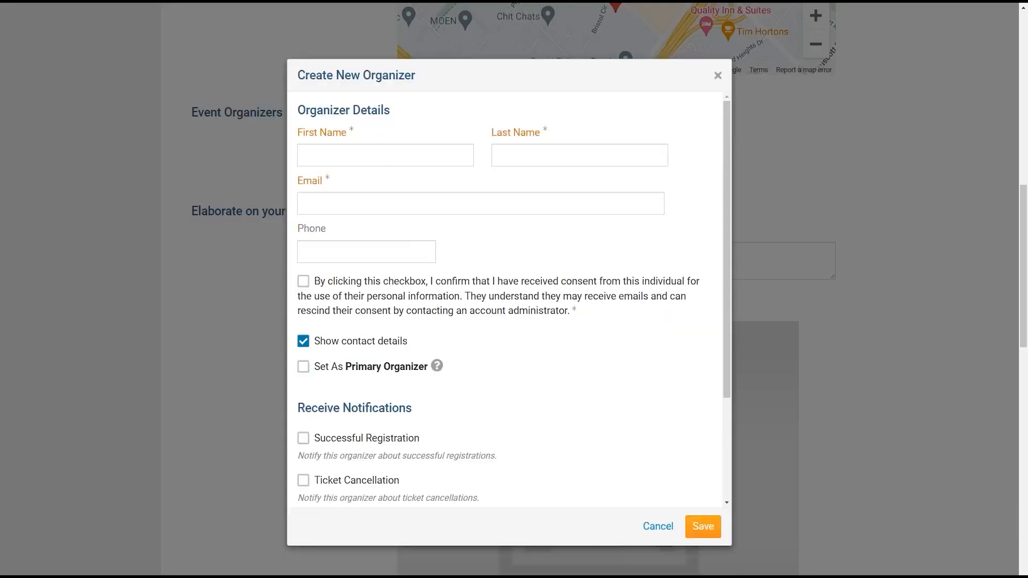
pyautogui.click(386, 155)
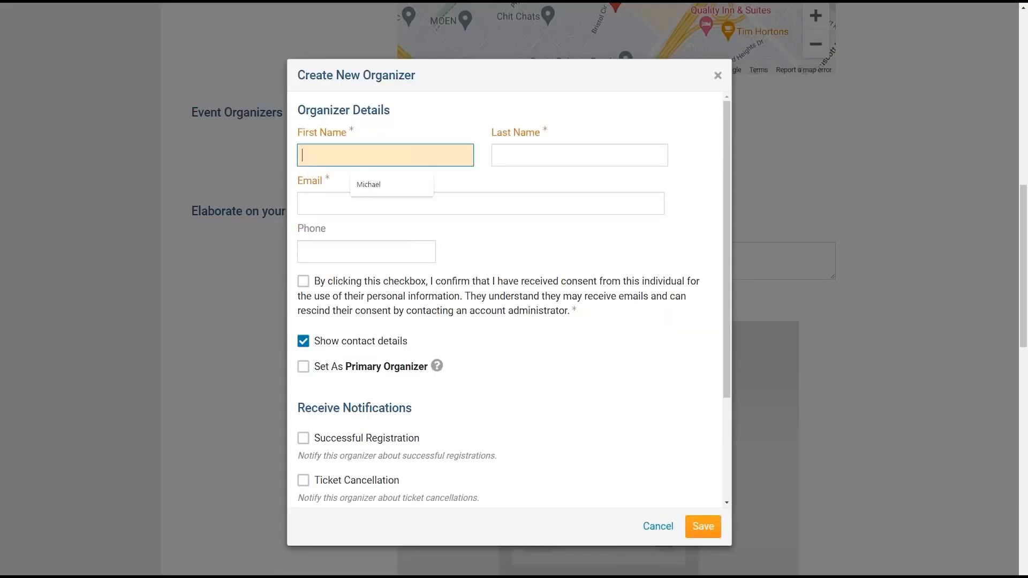
pyautogui.press('Tab')
# - Fill in the organizer's e-mail address and phone number
pyautogui.press('Tab')
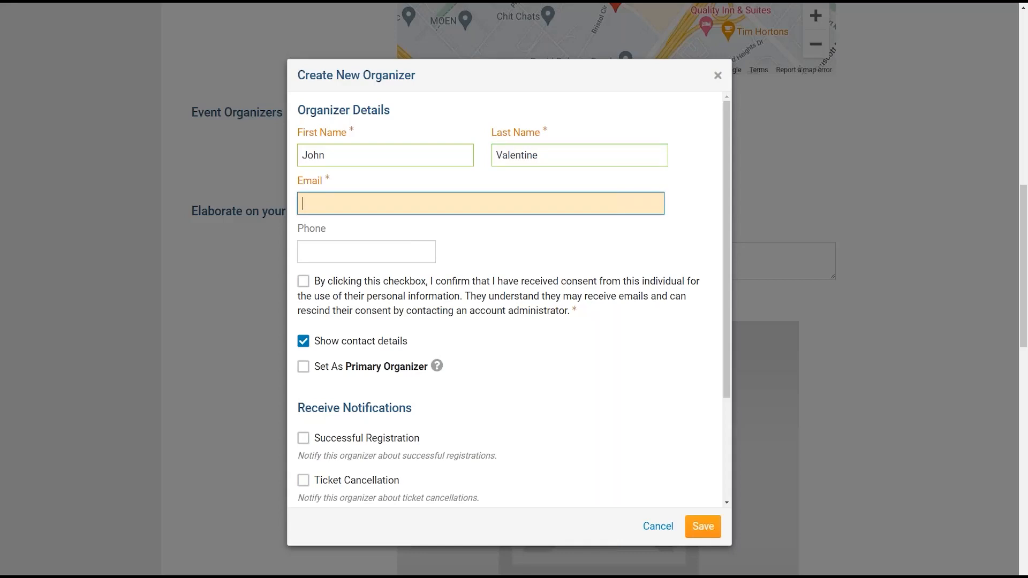
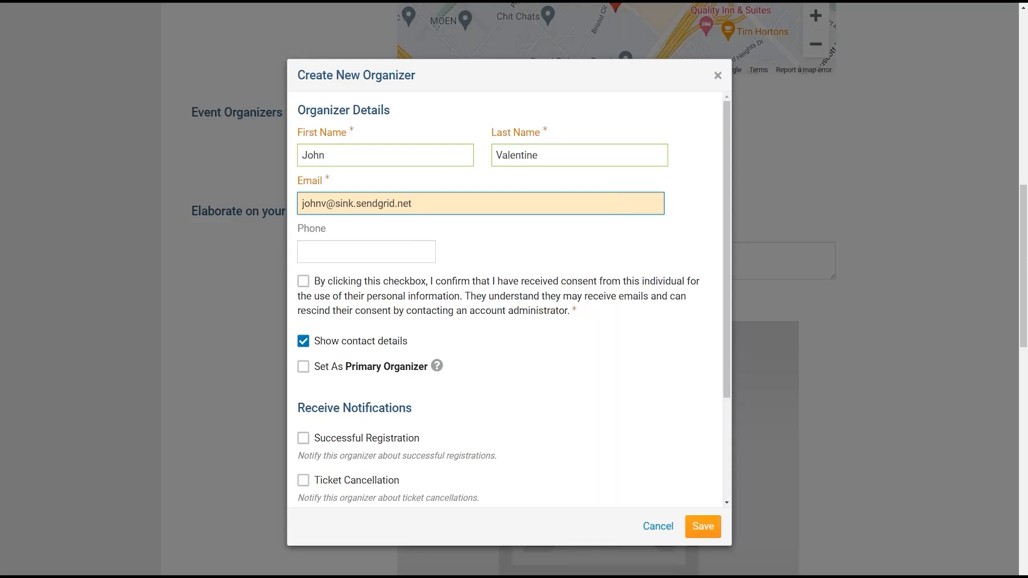
pyautogui.press('Tab')
pyautogui.write('1234567890')
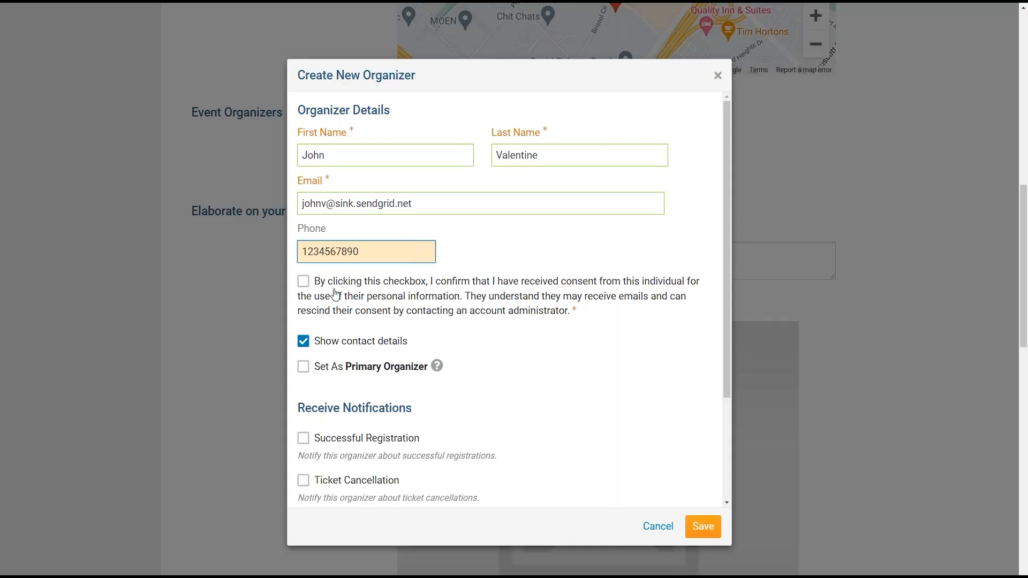
pyautogui.press('Tab')
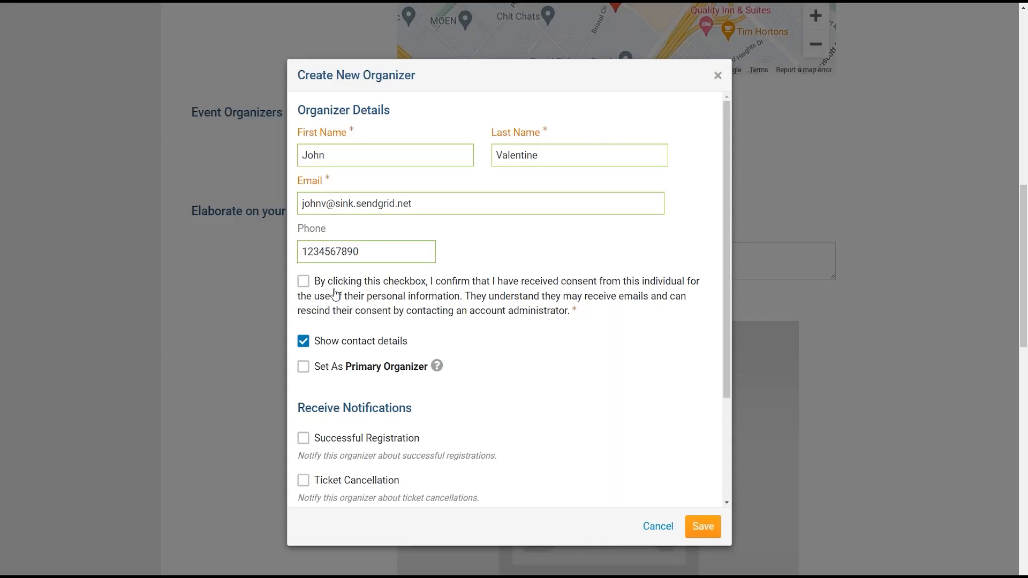
# - Confirm consent, keep contact details shown, and mark the organizer as Primary Organizer
pyautogui.click(303, 282)
pyautogui.moveTo(726, 233); pyautogui.dragTo(726, 292)
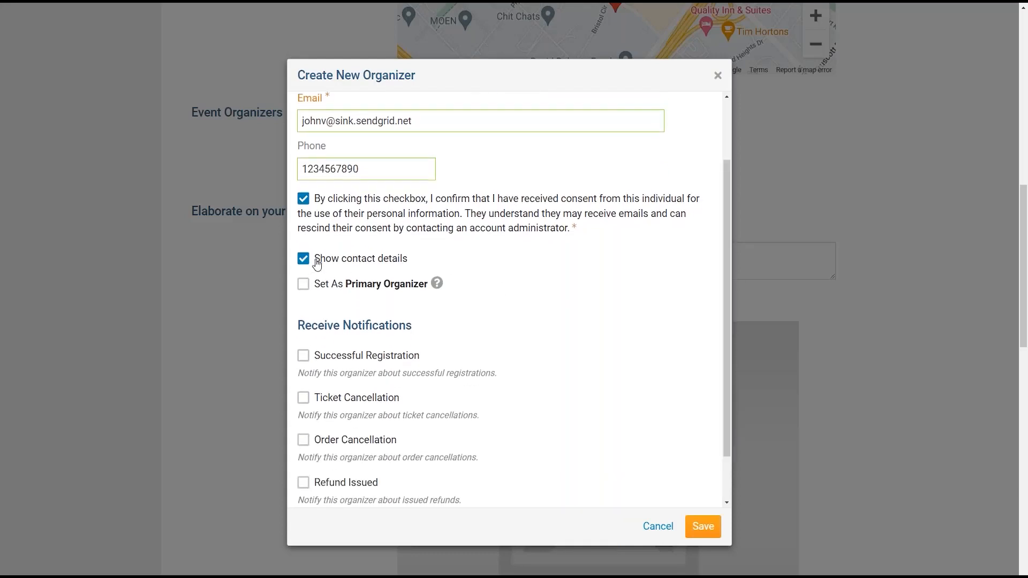
pyautogui.moveTo(317, 264); pyautogui.dragTo(407, 262)
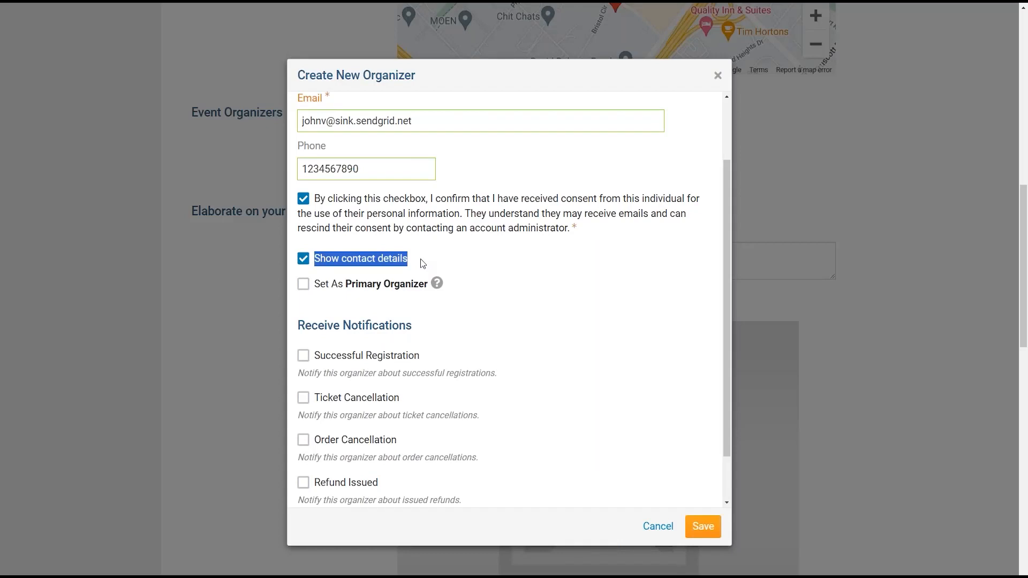
pyautogui.click(306, 265)
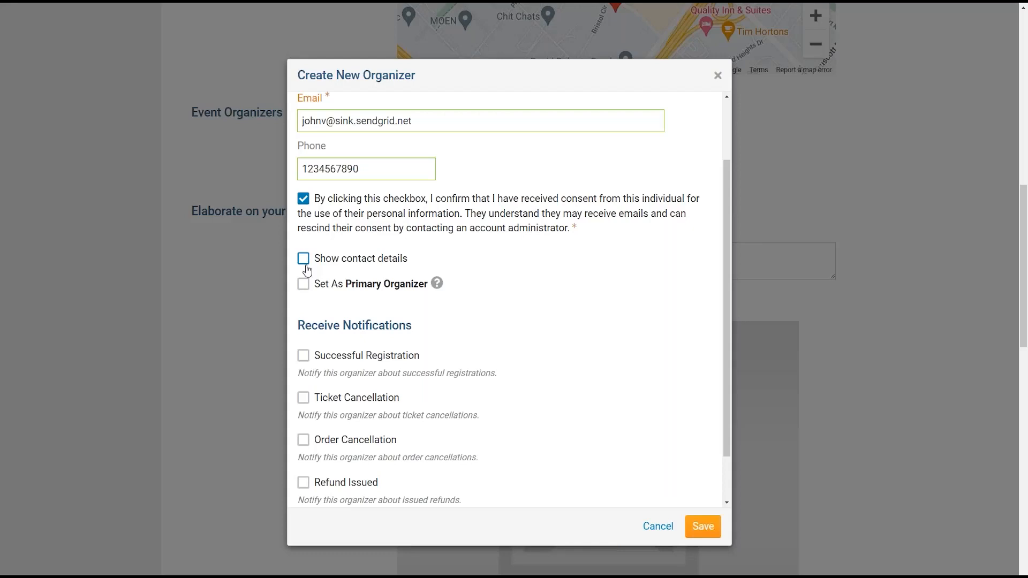
pyautogui.click(305, 266)
pyautogui.moveTo(437, 285)
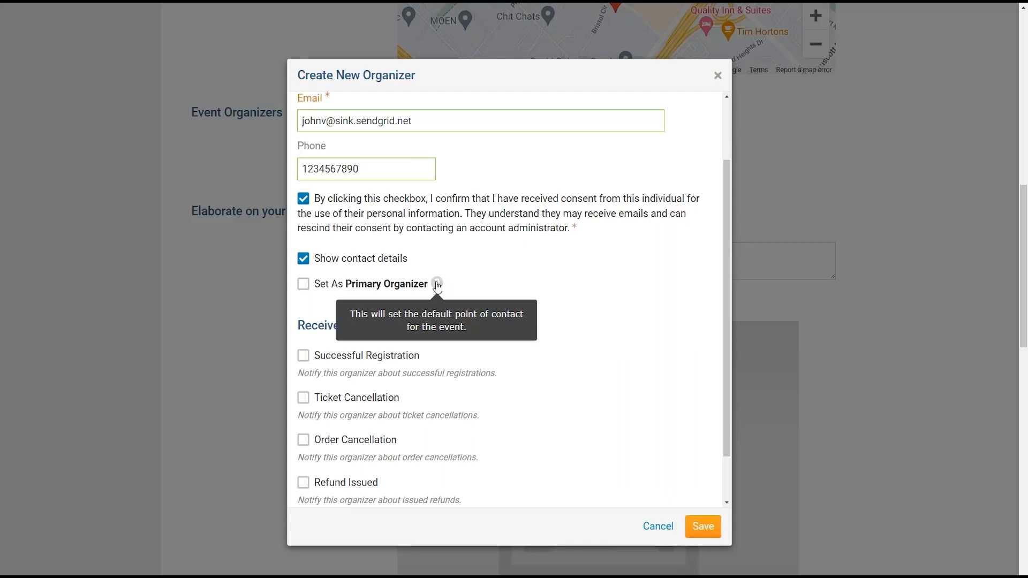
pyautogui.click(304, 285)
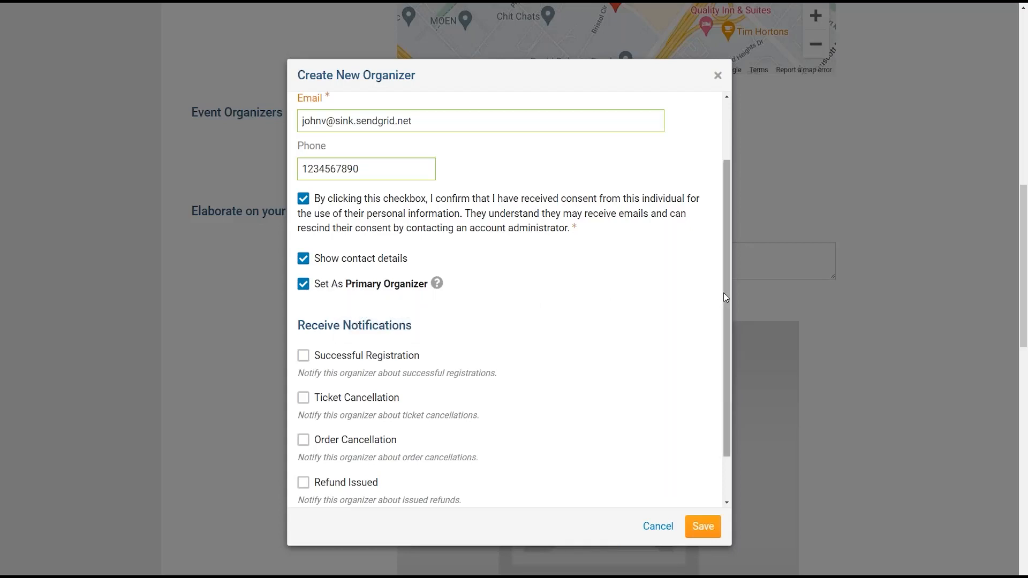
# - Enable all five notification types, re-tick Ticket Cancellation and Refund Issued, and save the organizer
pyautogui.moveTo(723, 294); pyautogui.dragTo(727, 357)
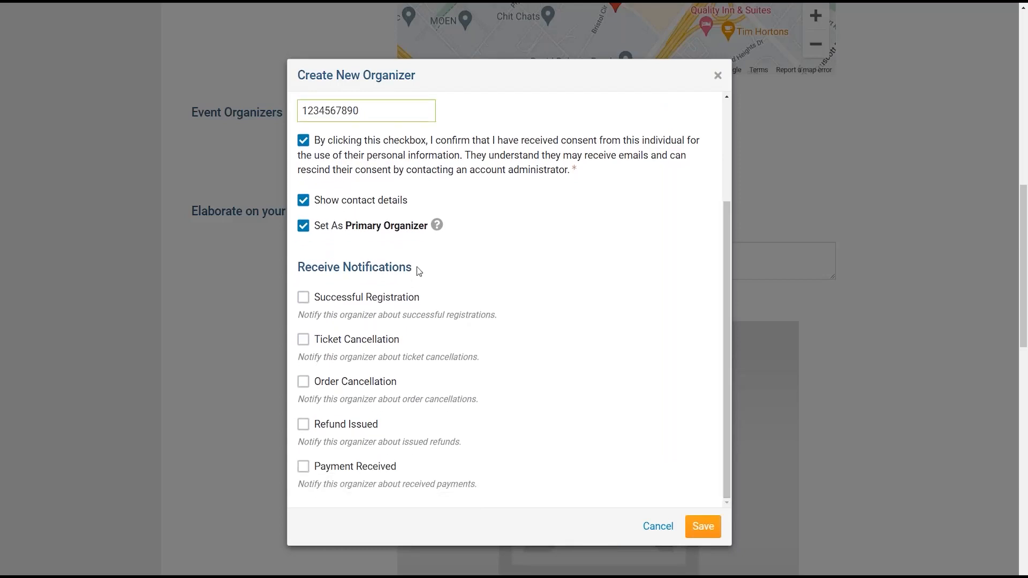
pyautogui.click(303, 303)
pyautogui.click(304, 344)
pyautogui.doubleClick(304, 384)
pyautogui.click(303, 383)
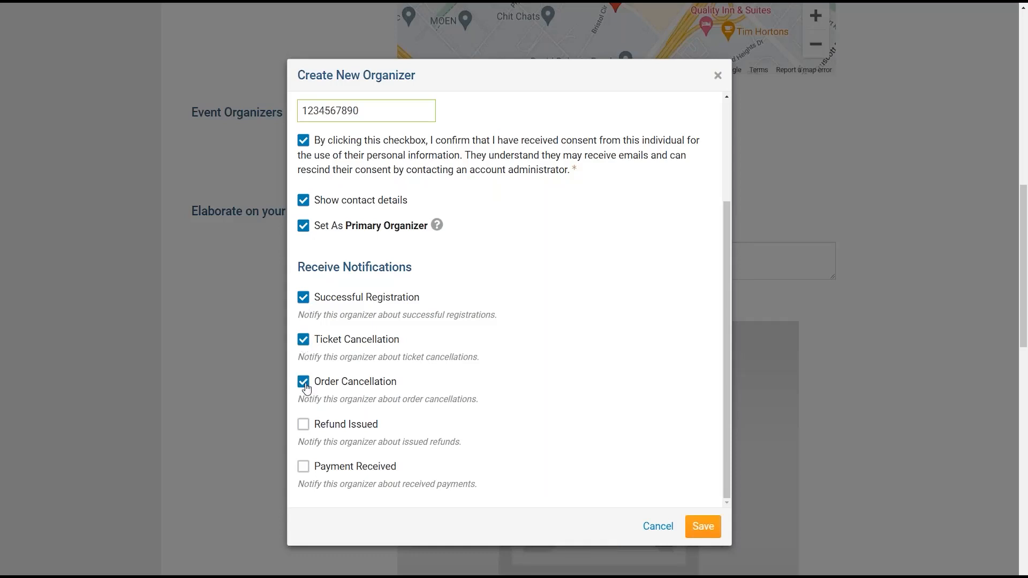
pyautogui.click(304, 425)
pyautogui.click(303, 473)
pyautogui.click(303, 340)
pyautogui.click(303, 425)
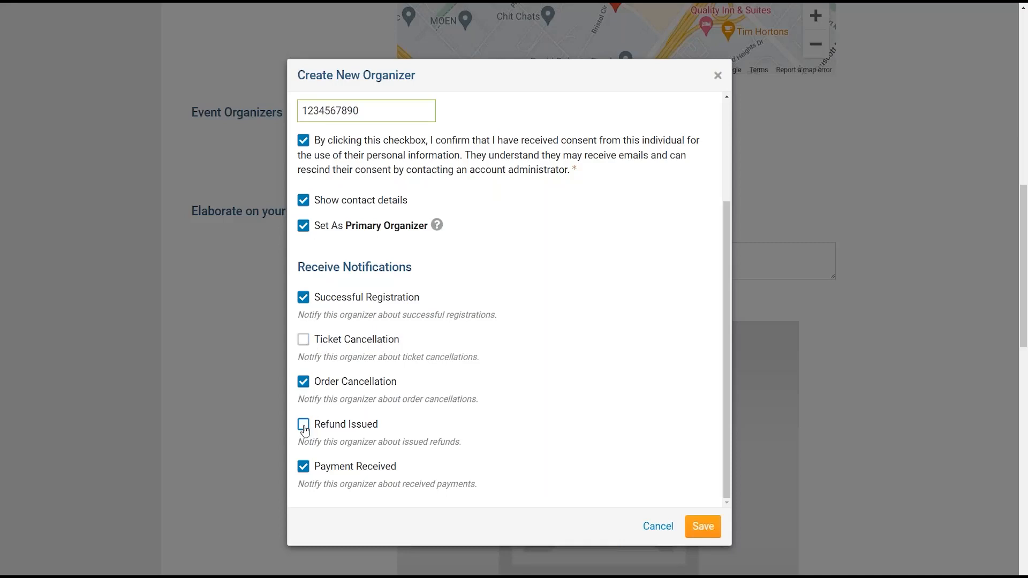
pyautogui.click(303, 340)
pyautogui.click(306, 426)
pyautogui.click(702, 528)
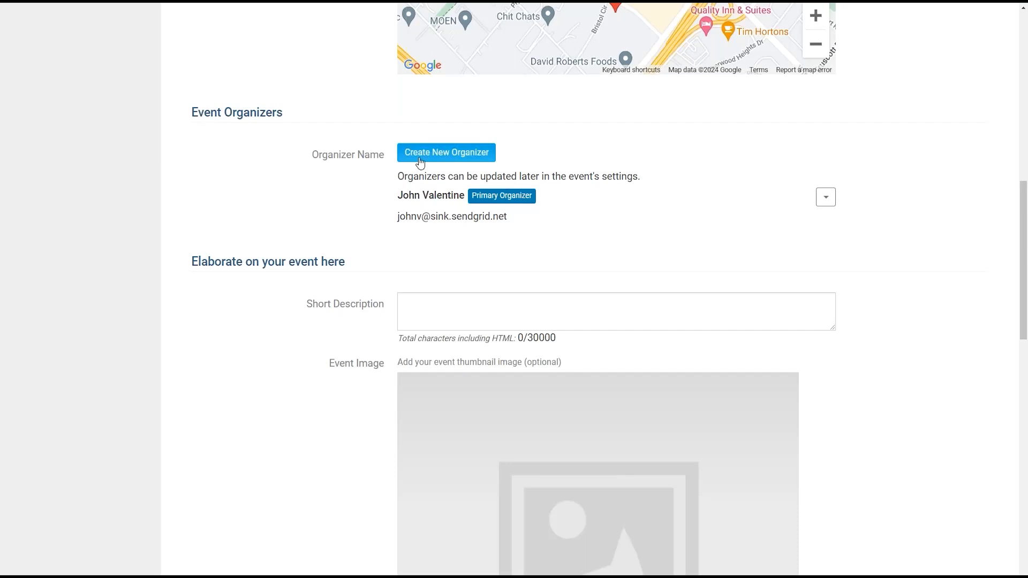
# - Open a new organizer form and enter the second organizer's first name, corrected last name and e-mail
pyautogui.click(466, 156)
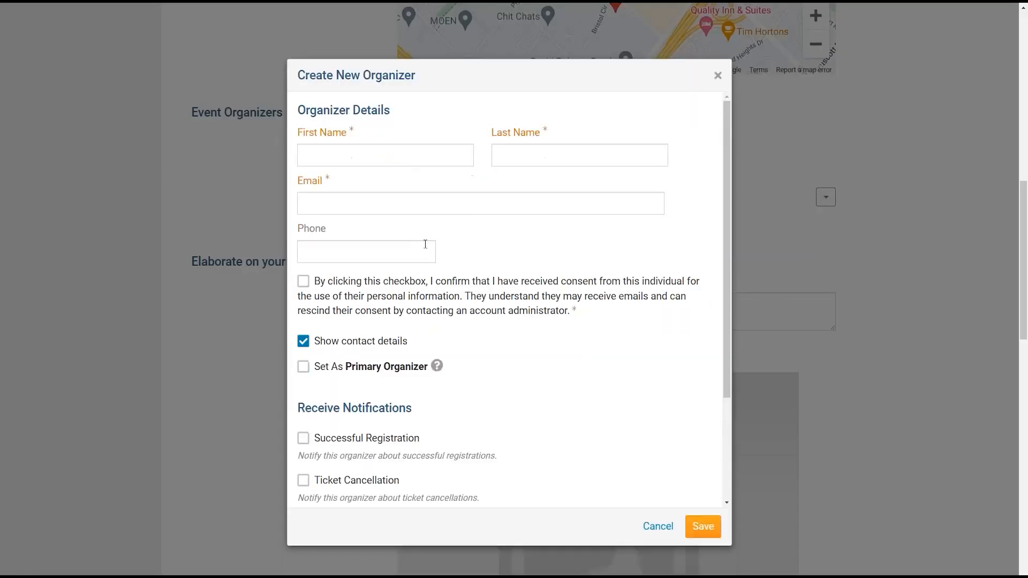
pyautogui.click(387, 156)
pyautogui.press('Tab')
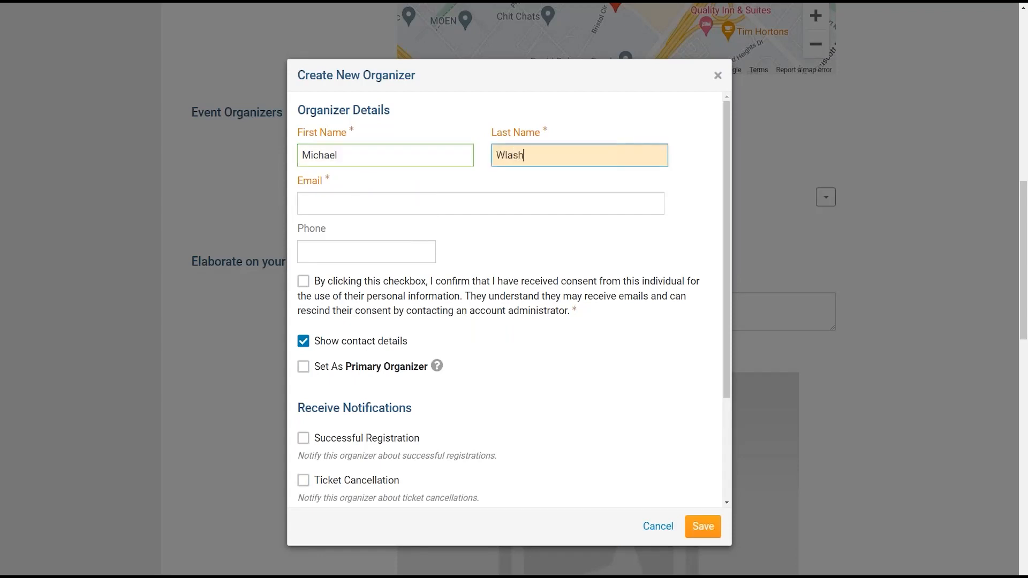
pyautogui.press('Tab')
pyautogui.hotkey('shift', 'Tab')
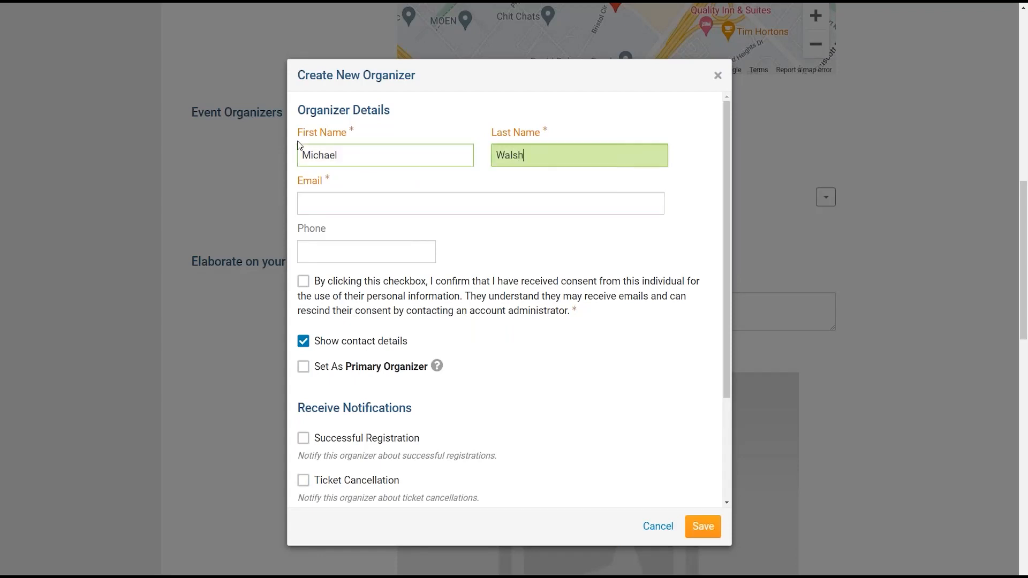
pyautogui.press('Tab')
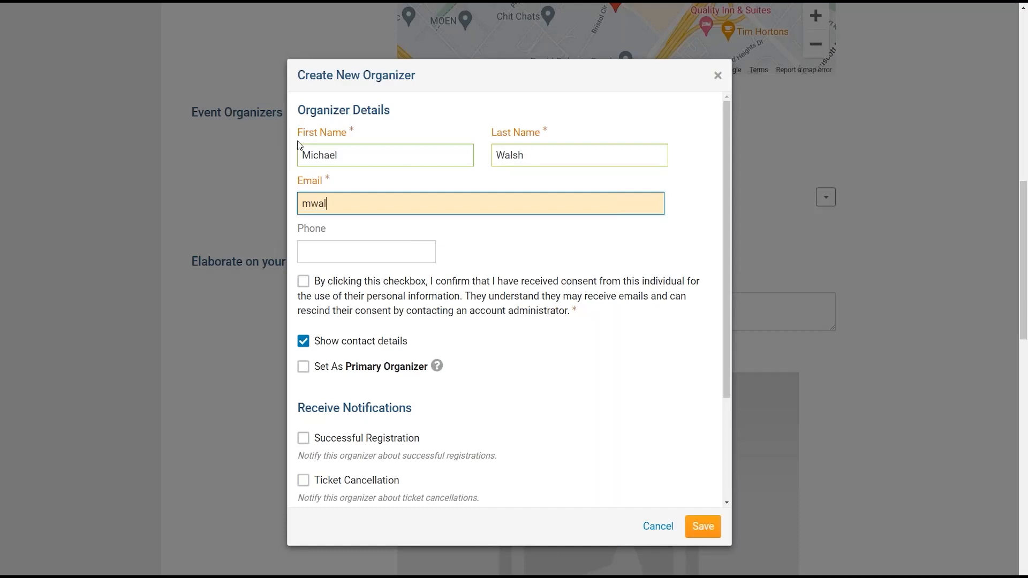
pyautogui.press('Tab')
pyautogui.press('Tab')
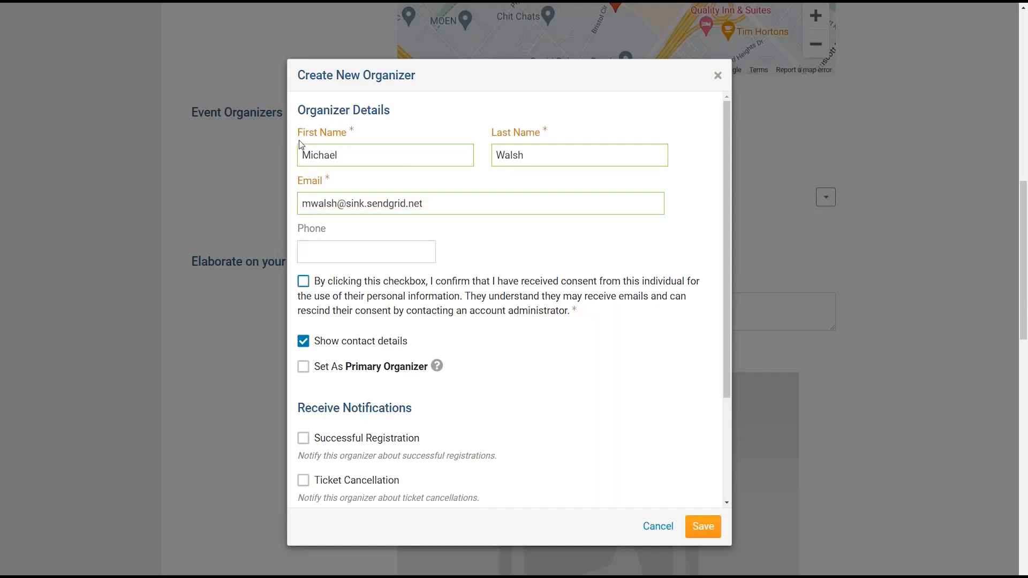
# - Confirm consent and hide the second organizer's contact details
pyautogui.click(365, 284)
pyautogui.click(376, 346)
pyautogui.scroll(-1, 540, 190)
pyautogui.scroll(1, 442, 271)
pyautogui.scroll(-2, 459, 322)
pyautogui.scroll(-1, 433, 336)
# - Enable all five notification types and save the second organizer
pyautogui.click(352, 298)
pyautogui.click(348, 340)
pyautogui.click(343, 426)
pyautogui.click(344, 469)
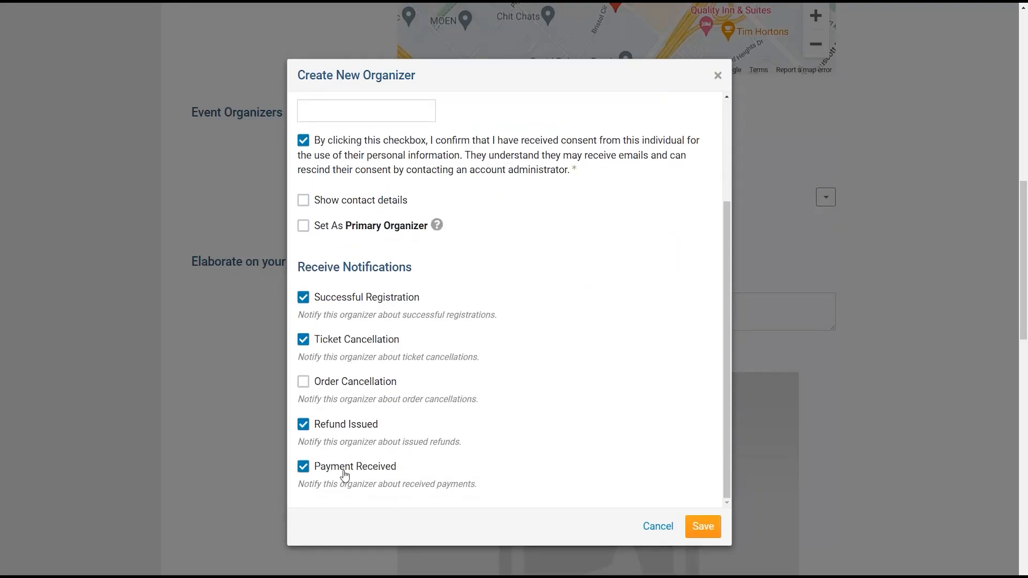
pyautogui.click(358, 384)
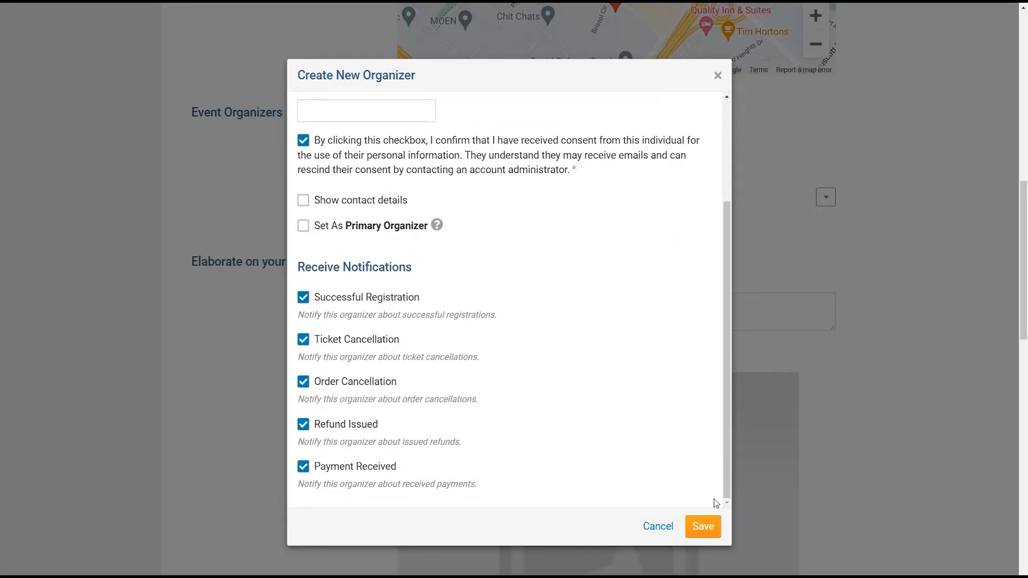
pyautogui.click(703, 528)
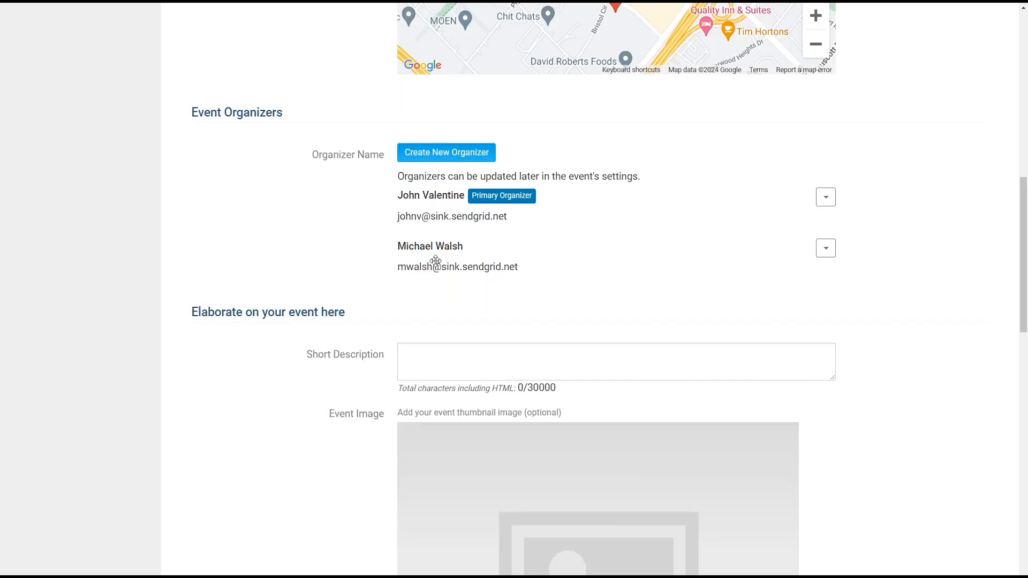
# - Paste the Group Camping Retreat blurb into Short Description and enlarge the text box
pyautogui.moveTo(436, 261)
pyautogui.mouseDown()
pyautogui.moveTo(432, 198)
pyautogui.moveTo(437, 236)
pyautogui.moveTo(448, 214)
pyautogui.moveTo(442, 268)
pyautogui.moveTo(428, 266)
pyautogui.moveTo(431, 196)
pyautogui.moveTo(422, 268)
pyautogui.mouseUp()
pyautogui.moveTo(1026, 231); pyautogui.dragTo(1020, 301)
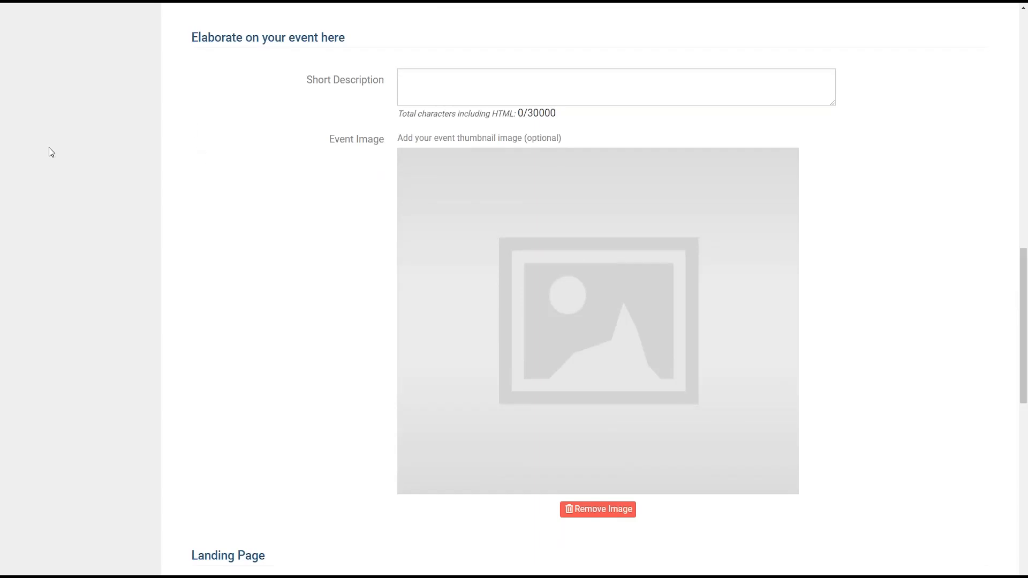
pyautogui.click(479, 88)
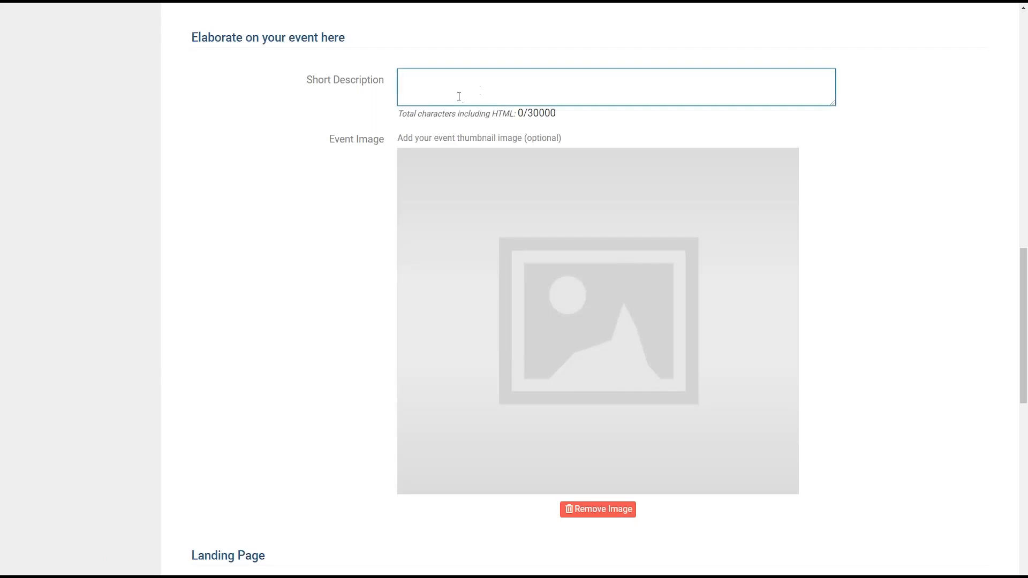
pyautogui.hotkey('ctrl', 'v')
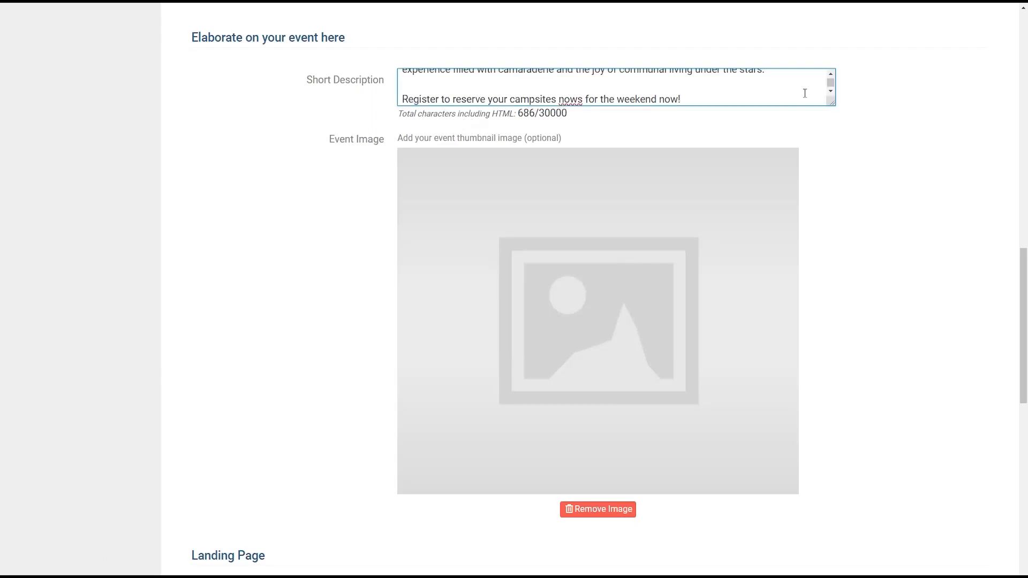
pyautogui.moveTo(832, 103); pyautogui.dragTo(849, 222)
pyautogui.scroll(1, 593, 182)
pyautogui.moveTo(403, 134); pyautogui.dragTo(736, 259)
pyautogui.hotkey('ctrl', 'c')
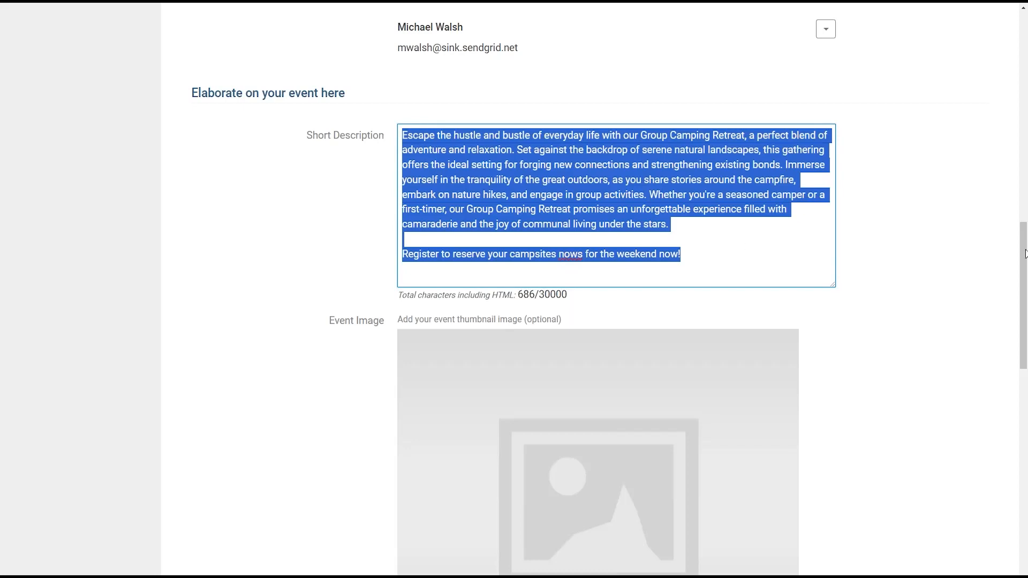
pyautogui.scroll(-4, 718, 258)
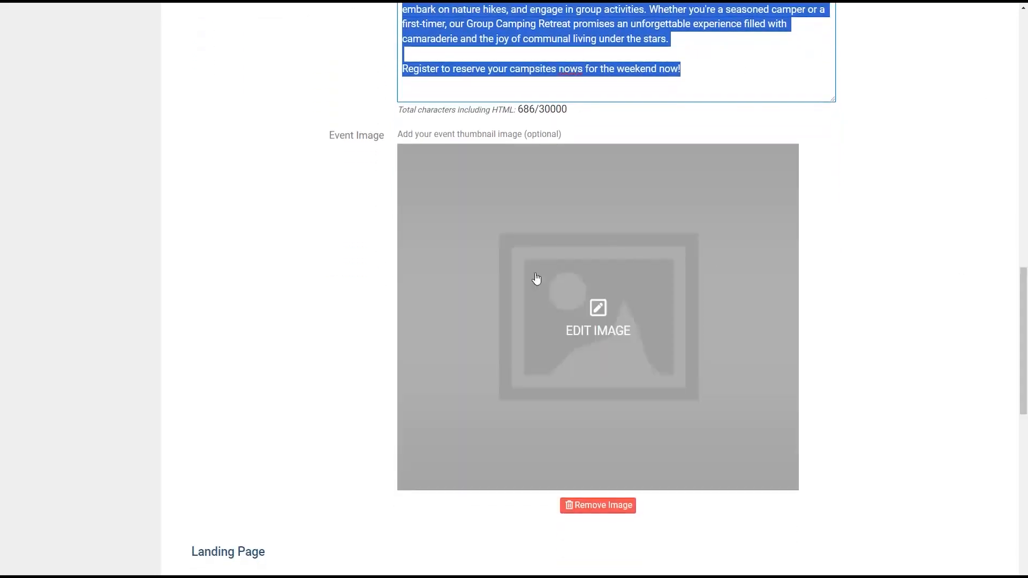
# - Upload the photo of sausages roasting over a campfire as the event thumbnail
pyautogui.click(601, 331)
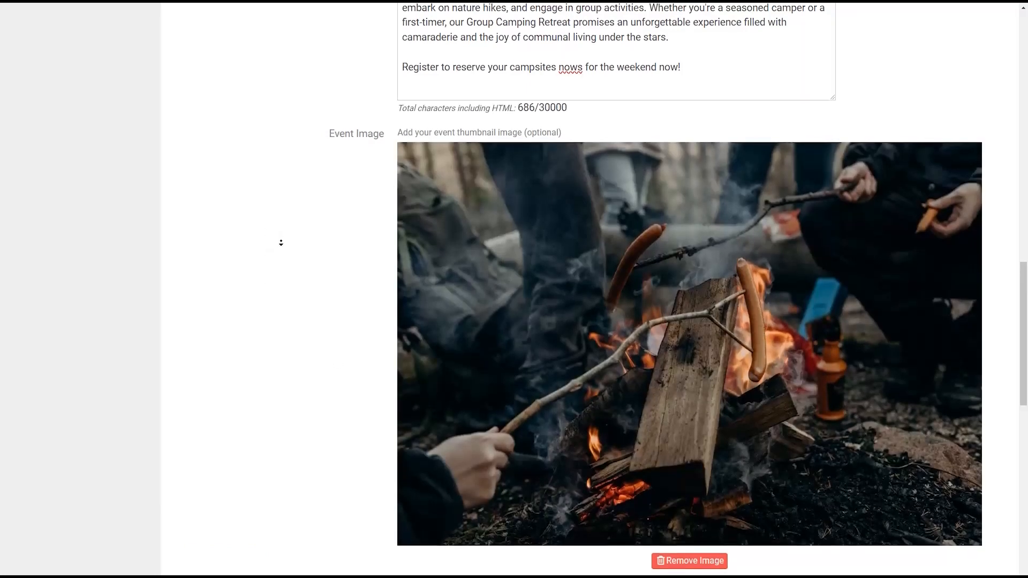
pyautogui.scroll(-1, 280, 241)
pyautogui.moveTo(1024, 296); pyautogui.dragTo(1023, 303)
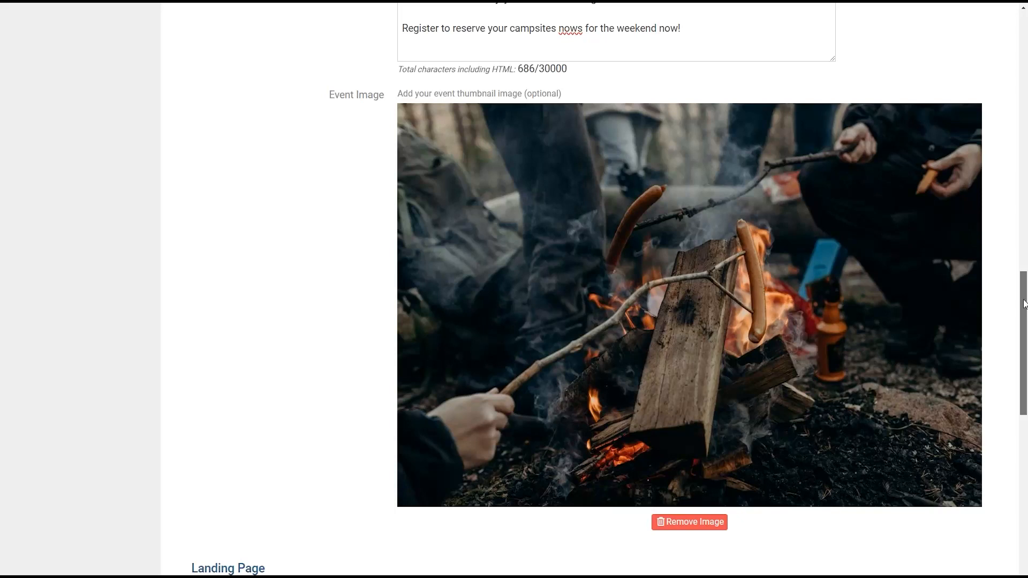
pyautogui.scroll(-2, 1024, 304)
pyautogui.moveTo(1024, 304); pyautogui.dragTo(1026, 390)
# - Paste the retreat blurb into Full Description and put the closing register sentence on its own line
pyautogui.scroll(-3, 582, 200)
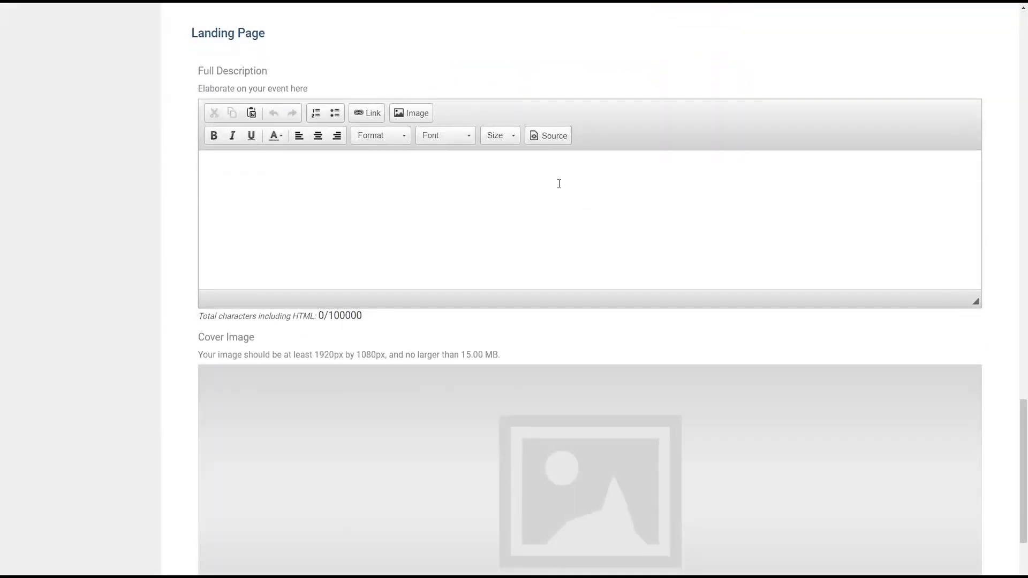
pyautogui.click(349, 188)
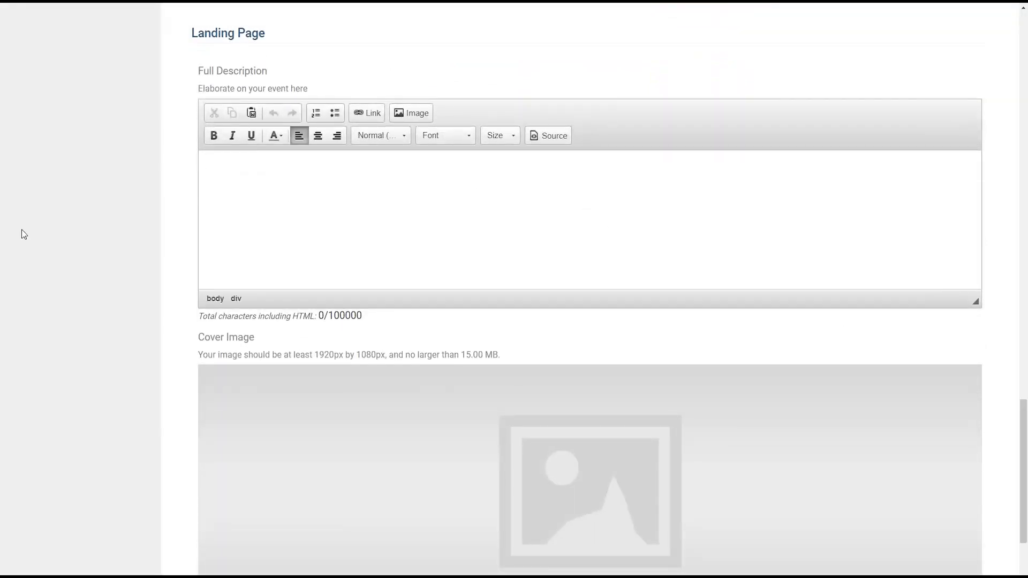
pyautogui.hotkey('ctrl', 'v')
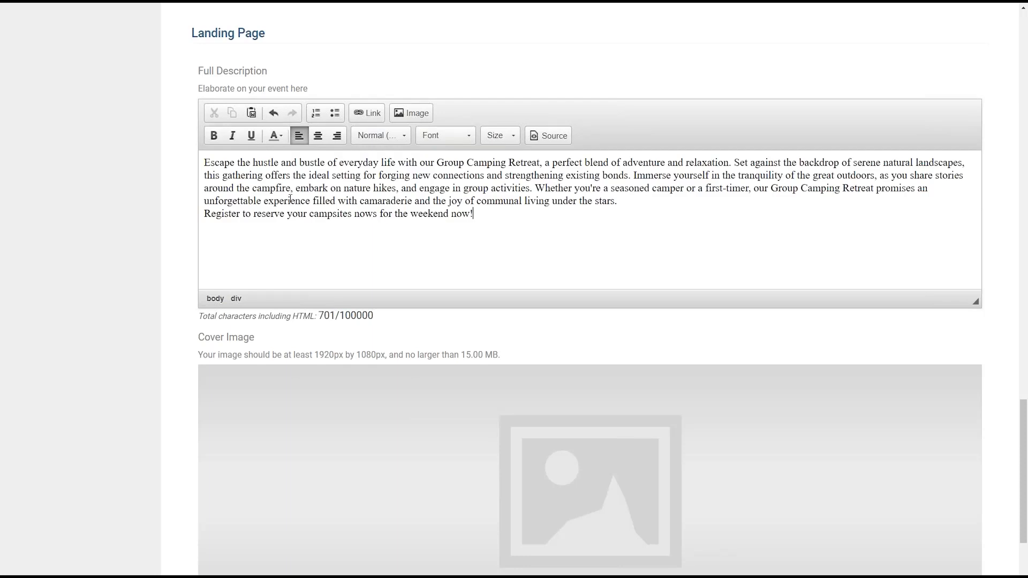
pyautogui.click(618, 202)
pyautogui.press('Return')
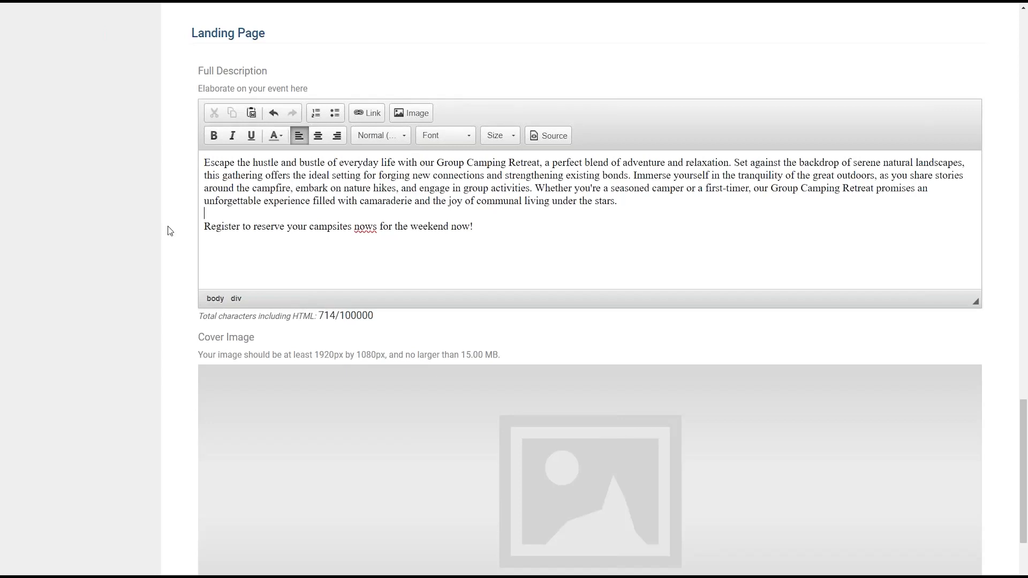
pyautogui.scroll(-2, 168, 231)
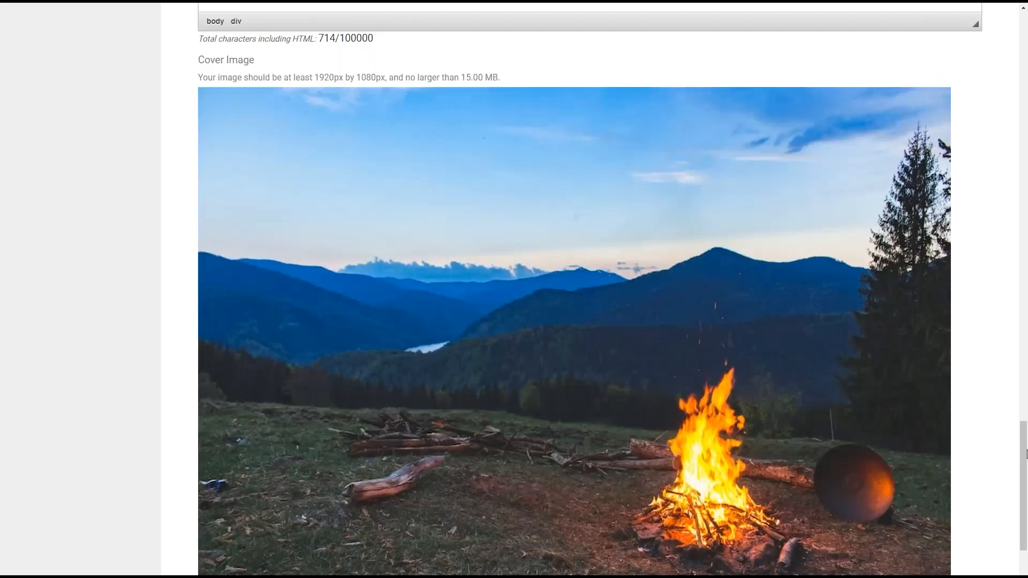
# - Attach the dusk campfire photo overlooking mountains as the landing page cover image
pyautogui.moveTo(1025, 453)
pyautogui.mouseDown()
pyautogui.moveTo(1026, 479)
pyautogui.moveTo(1026, 459)
pyautogui.mouseUp()
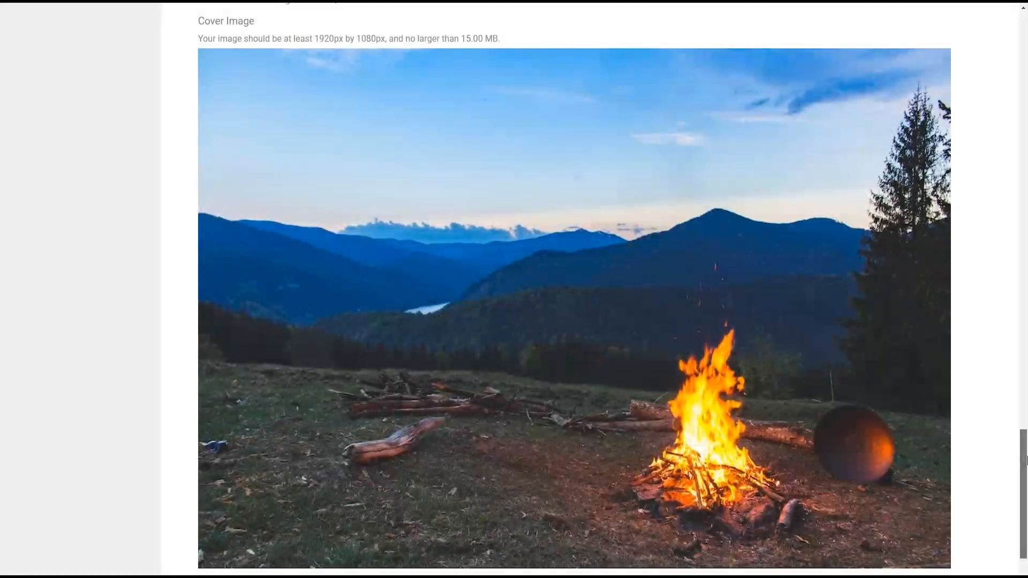
pyautogui.moveTo(1026, 459); pyautogui.dragTo(1026, 498)
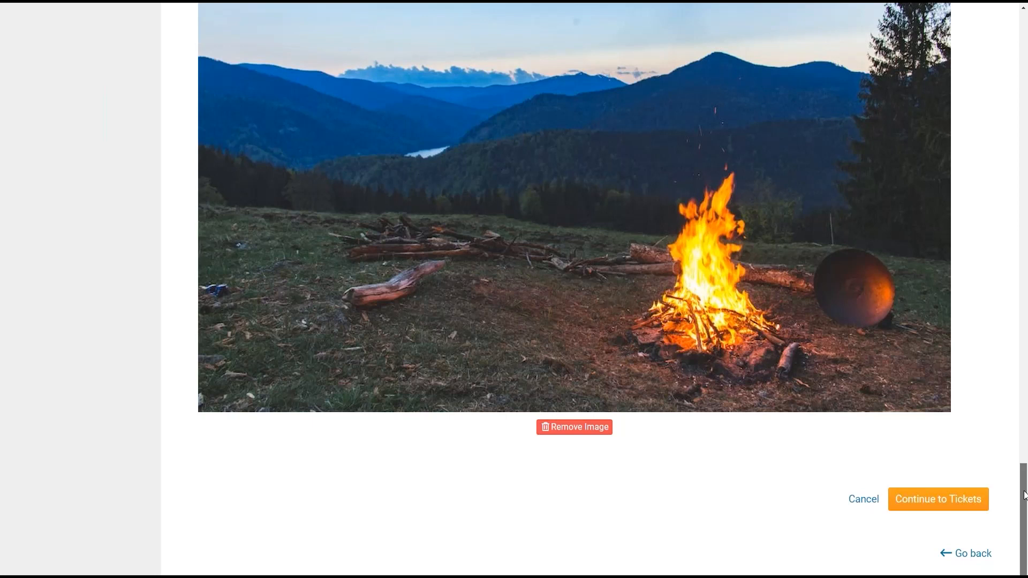
# - Continue to Tickets & Ecommerce and review the empty Tickets and Products sections
pyautogui.click(944, 513)
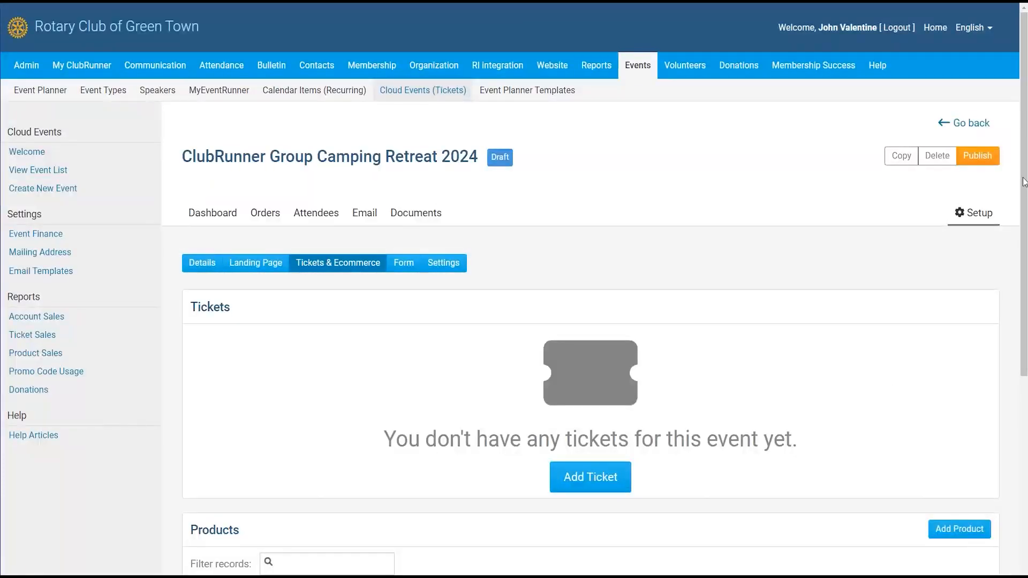
pyautogui.scroll(-1, 1025, 129)
pyautogui.moveTo(1026, 132); pyautogui.dragTo(1026, 176)
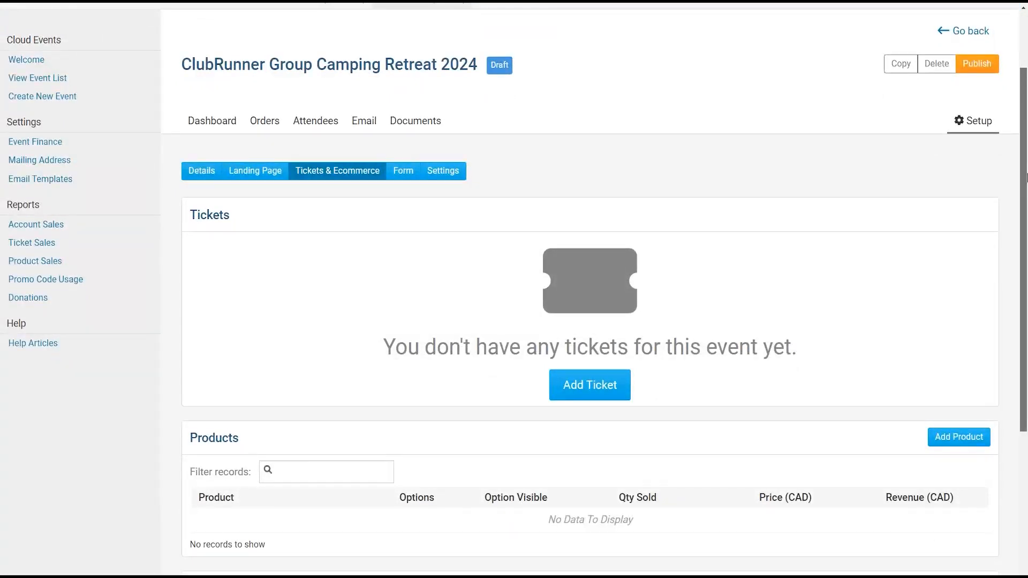
pyautogui.moveTo(1026, 167); pyautogui.dragTo(1026, 192)
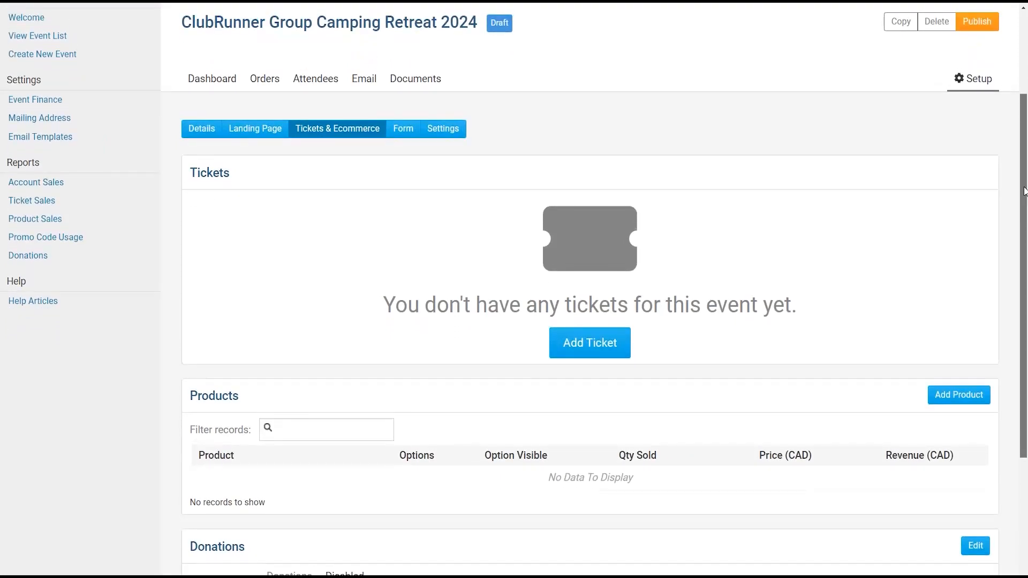
pyautogui.scroll(1, 696, 152)
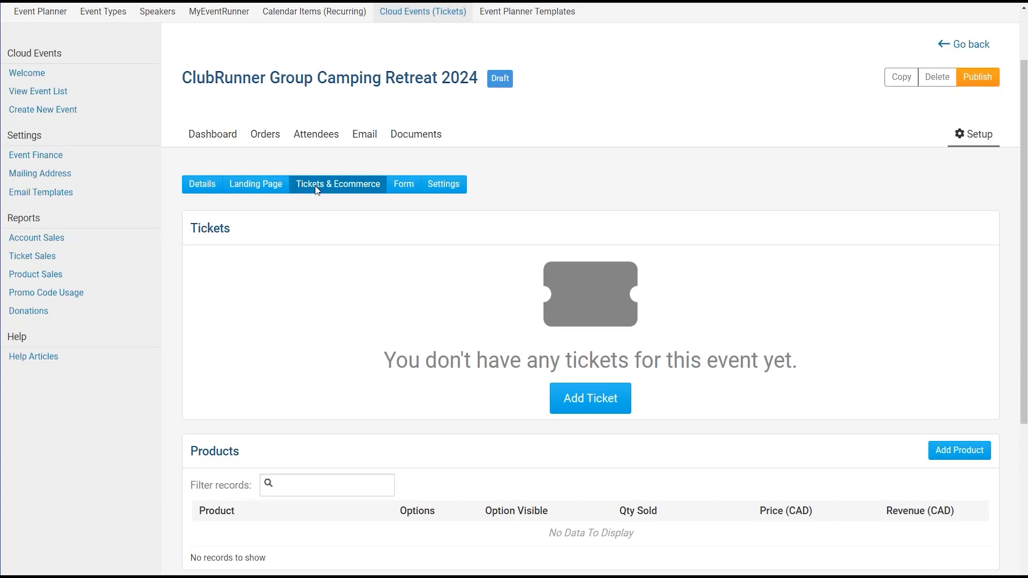
pyautogui.scroll(-3, 1026, 223)
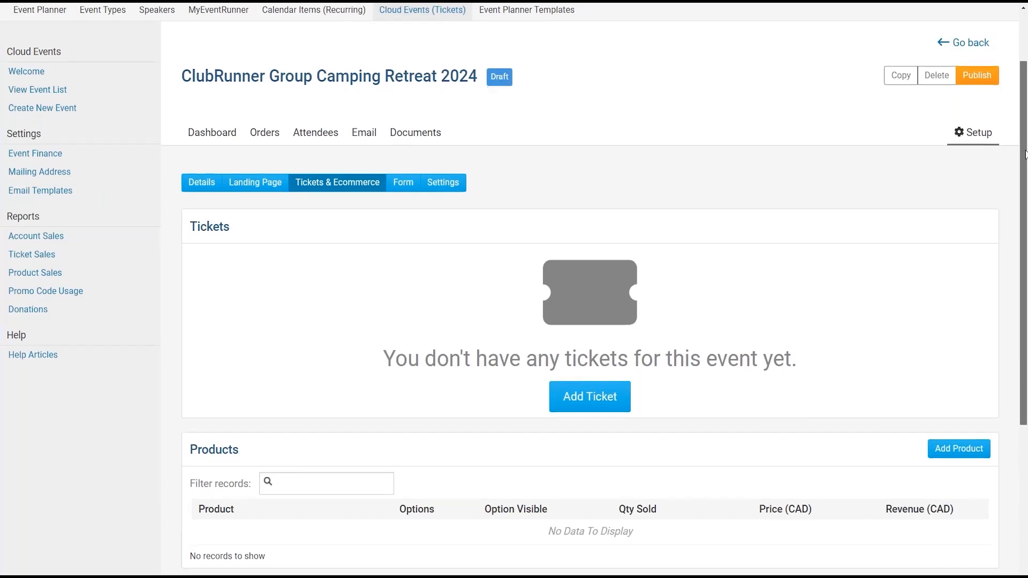
pyautogui.moveTo(1026, 223); pyautogui.dragTo(1026, 271)
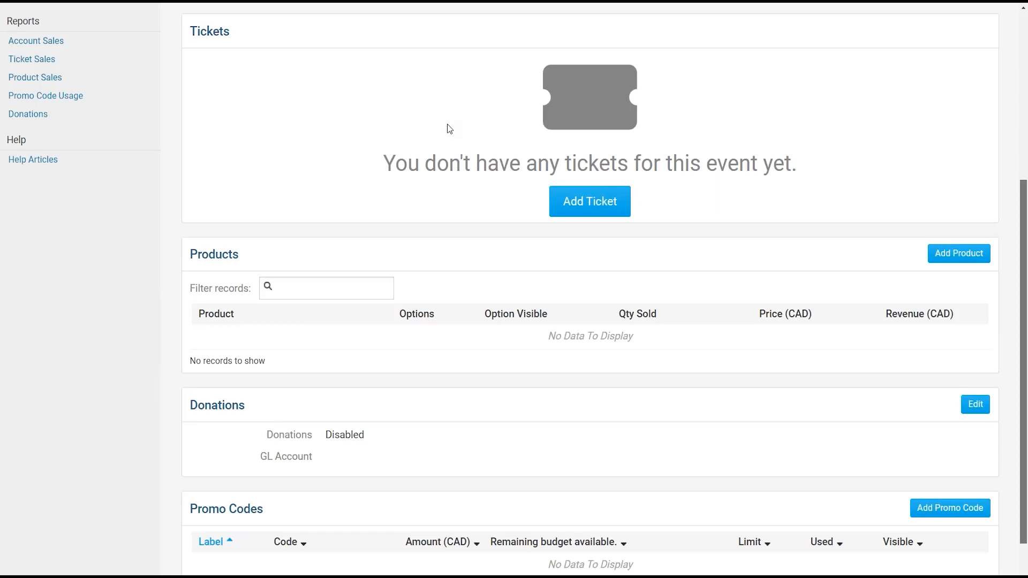
pyautogui.moveTo(187, 254); pyautogui.dragTo(247, 258)
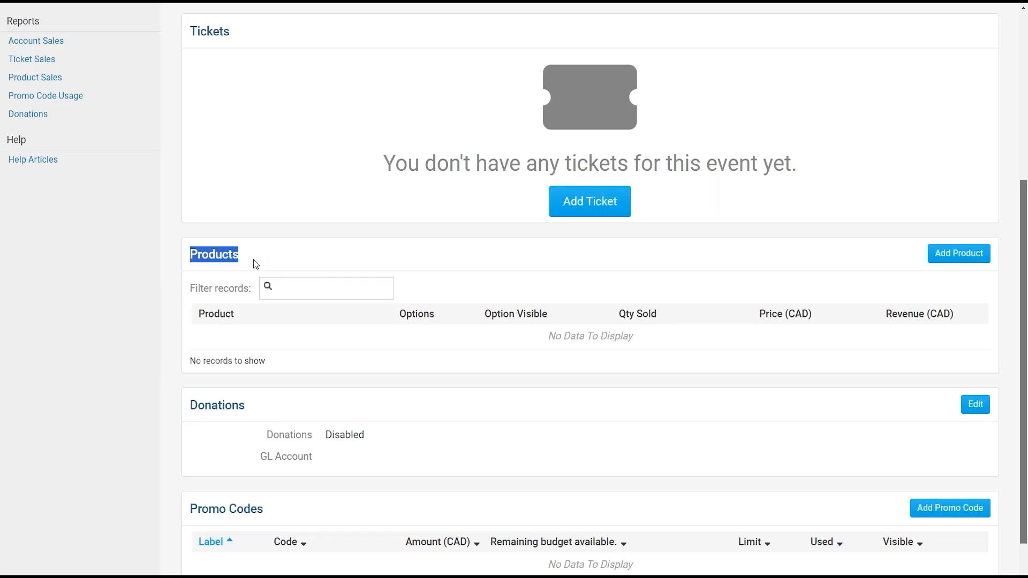
# - Point out the Products and Promo Codes headings on the Tickets & Ecommerce page
pyautogui.scroll(-2, 253, 259)
pyautogui.moveTo(189, 325); pyautogui.dragTo(257, 329)
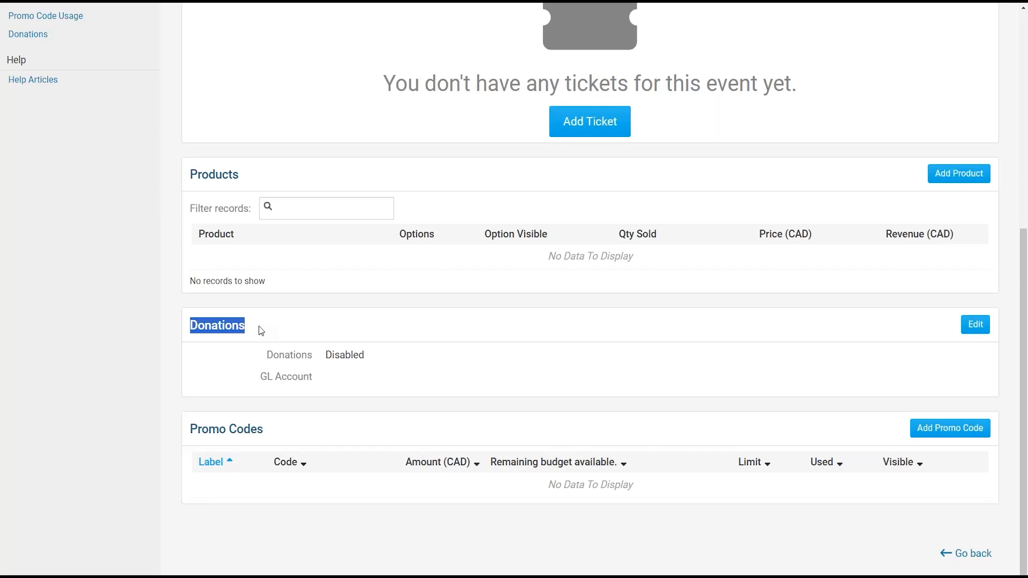
pyautogui.moveTo(265, 431); pyautogui.dragTo(191, 432)
pyautogui.click(191, 432)
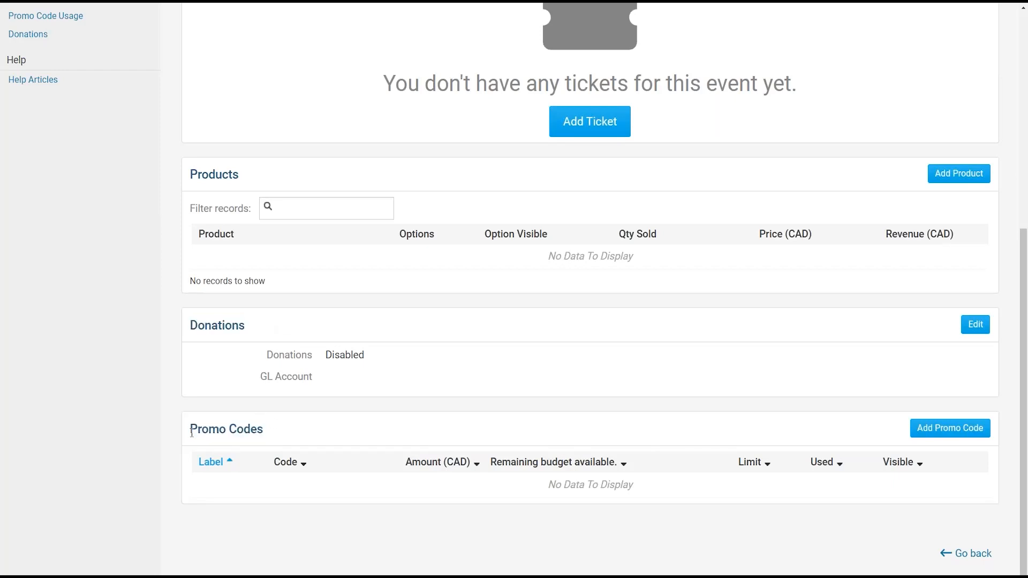
# - Return to the Tickets section and open the Add Ticket form
pyautogui.scroll(1, 166, 405)
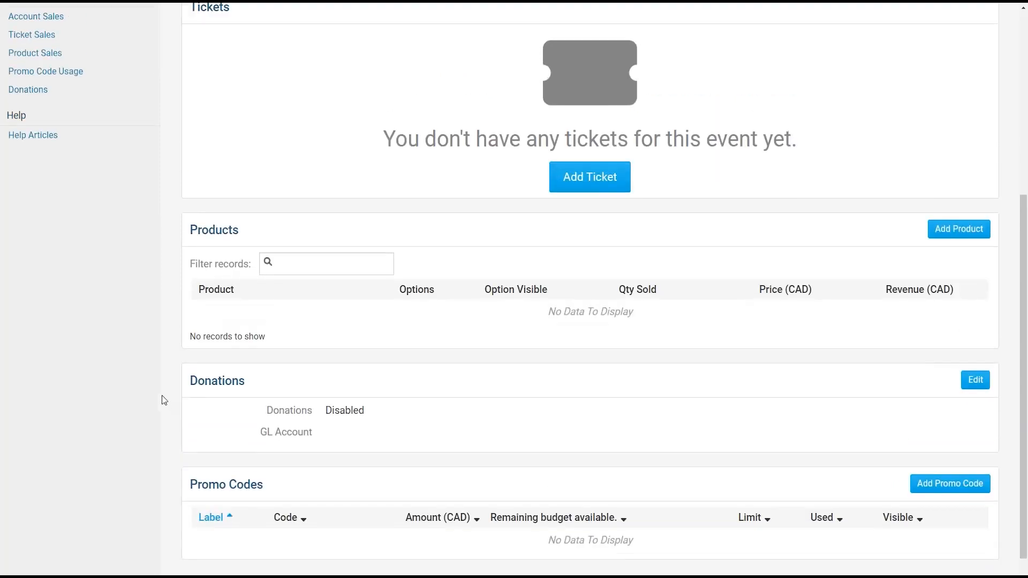
pyautogui.scroll(1, 161, 374)
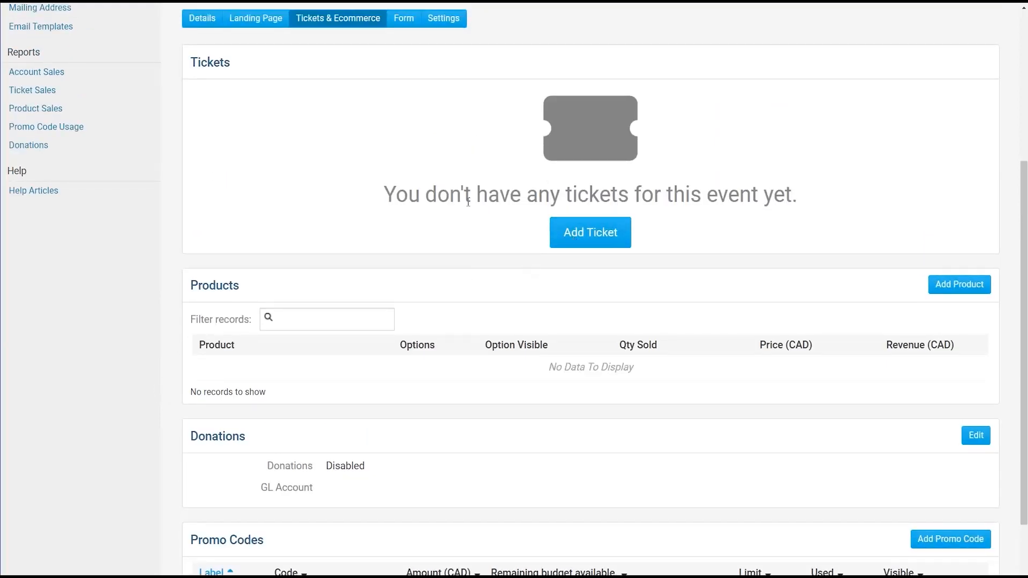
pyautogui.scroll(1, 460, 201)
pyautogui.scroll(1, 456, 198)
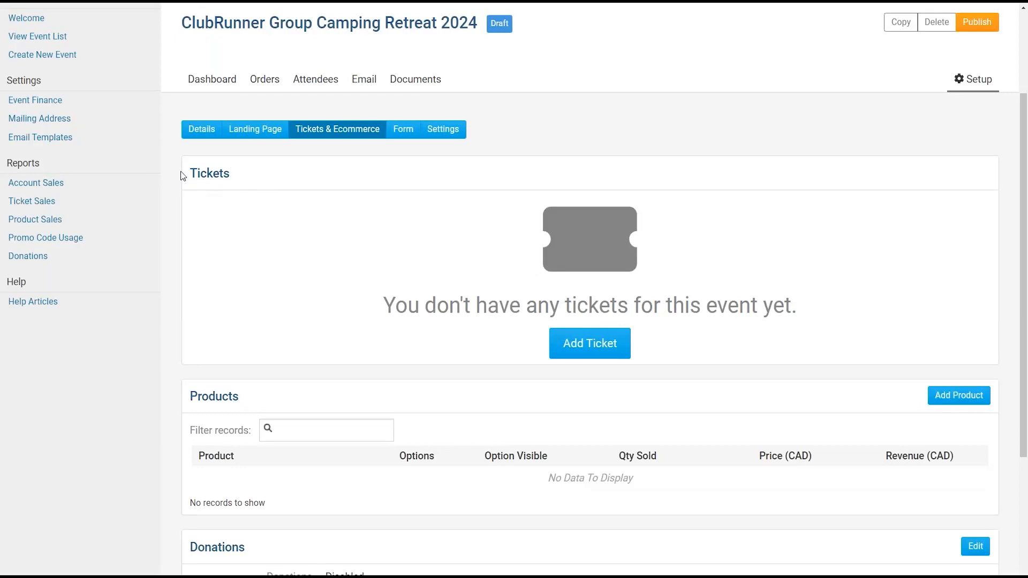
pyautogui.click(589, 355)
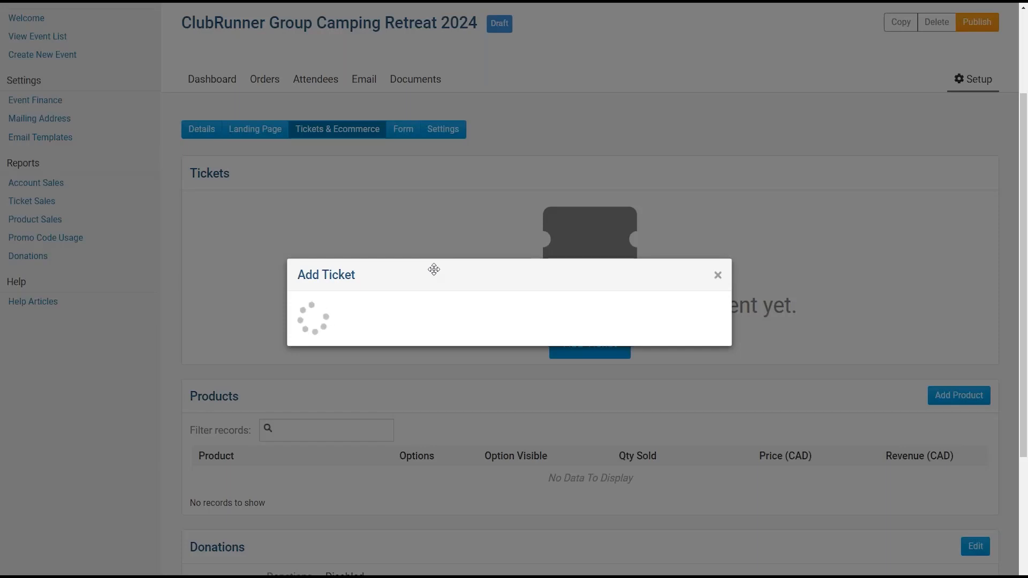
# - Reopen the stalled ticket form and name the ticket "Small Campsite"
pyautogui.click(717, 275)
pyautogui.click(614, 345)
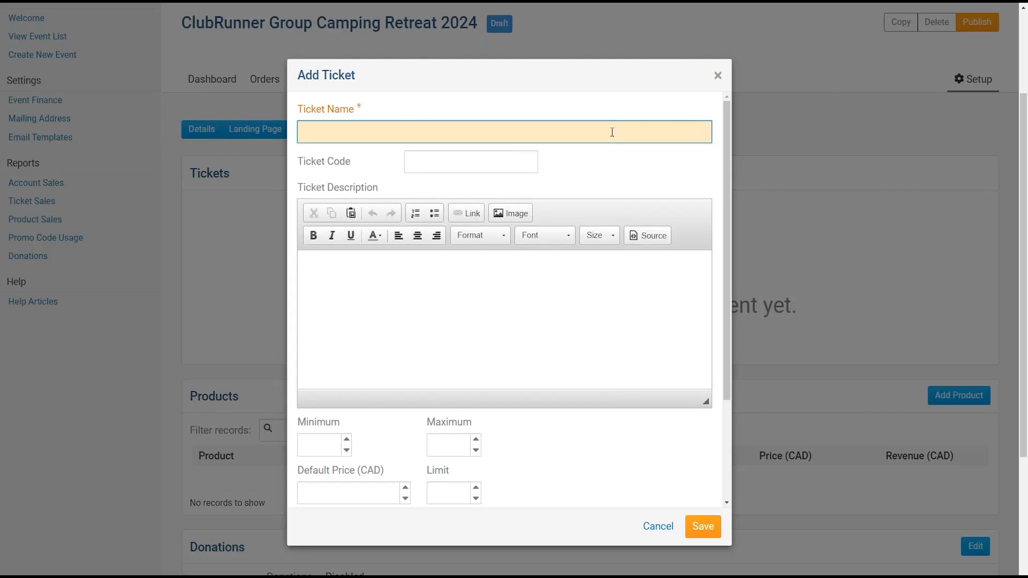
pyautogui.write('Small Campsite')
pyautogui.press('Tab')
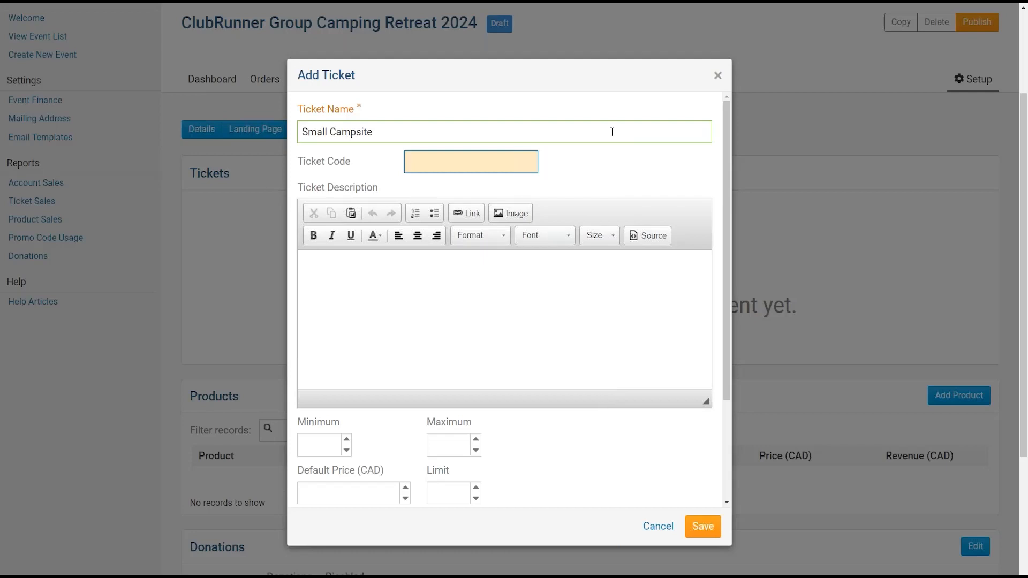
pyautogui.hotkey('shift', 'Tab')
pyautogui.press('BackSpace')
pyautogui.write('Small')
pyautogui.write('psite')
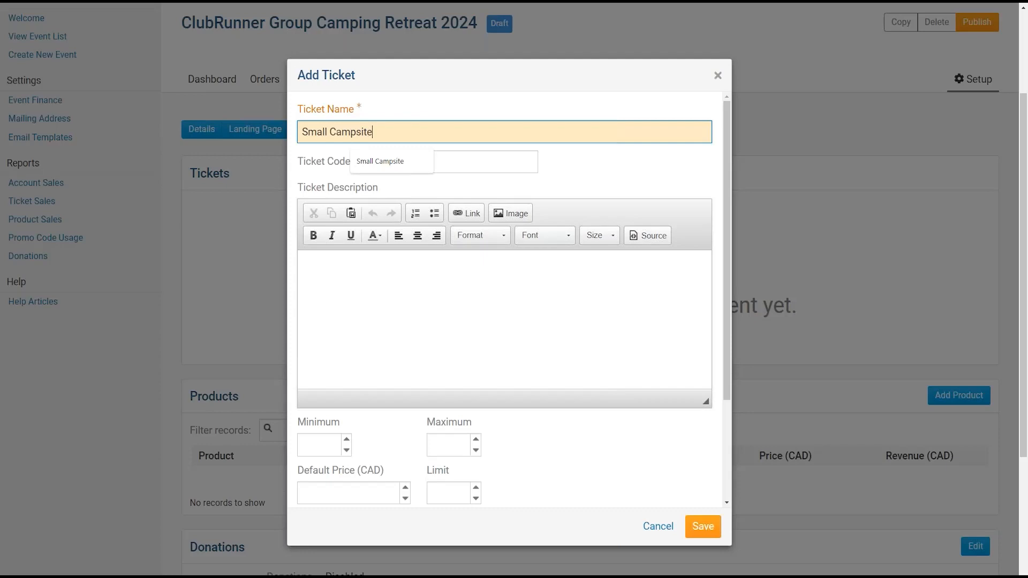
pyautogui.press('Tab')
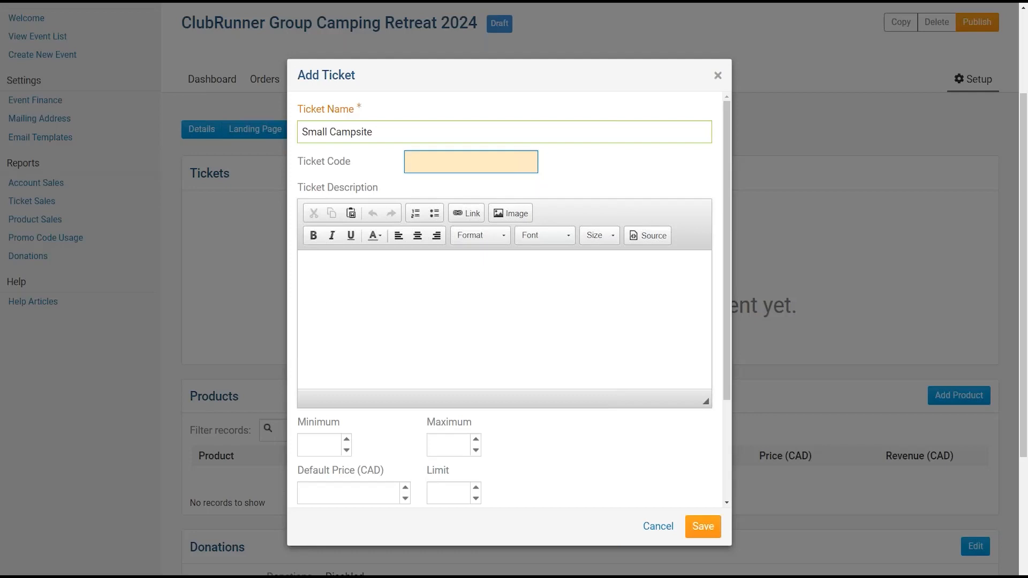
# - Give the ticket code SML and the description "Small Campsite, fits 1 family."
pyautogui.write('SML')
pyautogui.press('Tab')
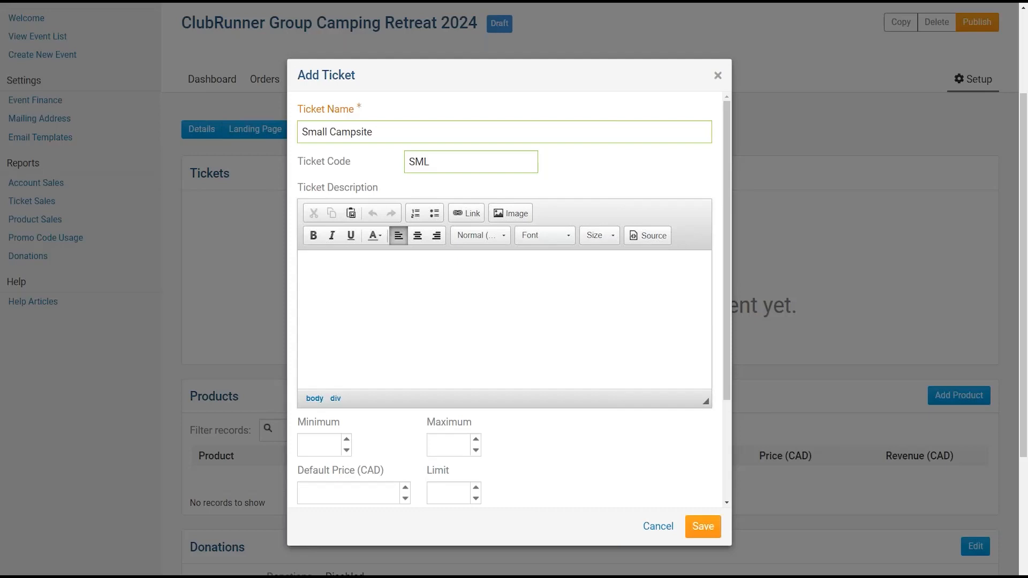
pyautogui.write('Small Campsite, fits 1 family')
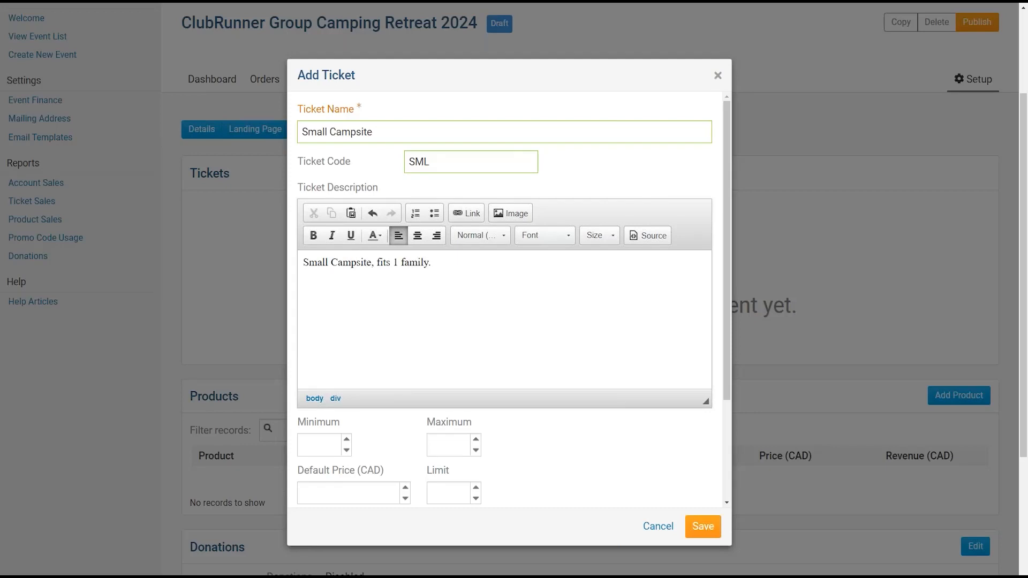
pyautogui.write('.')
# - Set the Small Campsite ticket's maximum per order to 2
pyautogui.moveTo(728, 172); pyautogui.dragTo(729, 182)
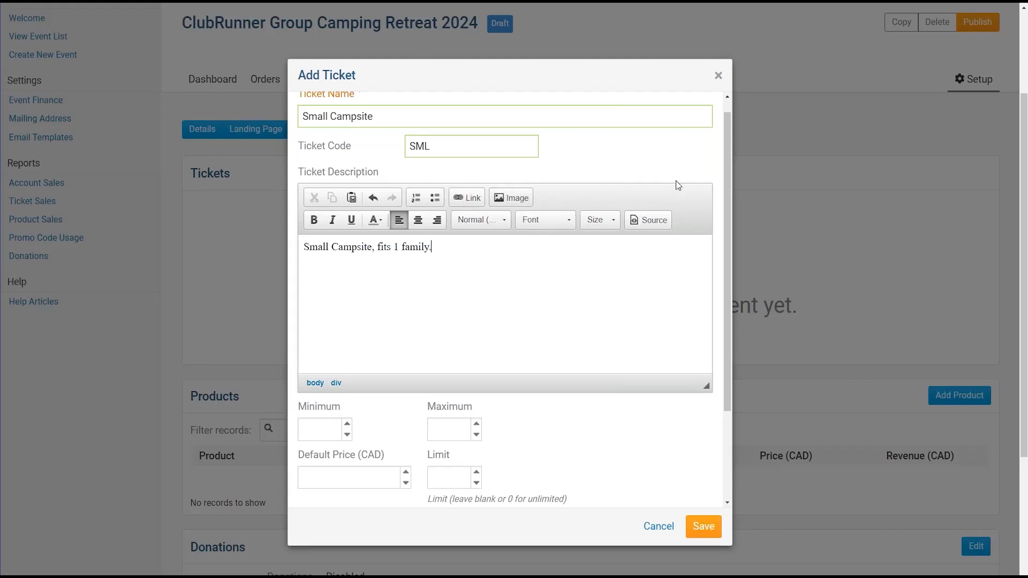
pyautogui.moveTo(726, 181); pyautogui.dragTo(715, 287)
pyautogui.moveTo(296, 287); pyautogui.dragTo(474, 287)
pyautogui.click(475, 288)
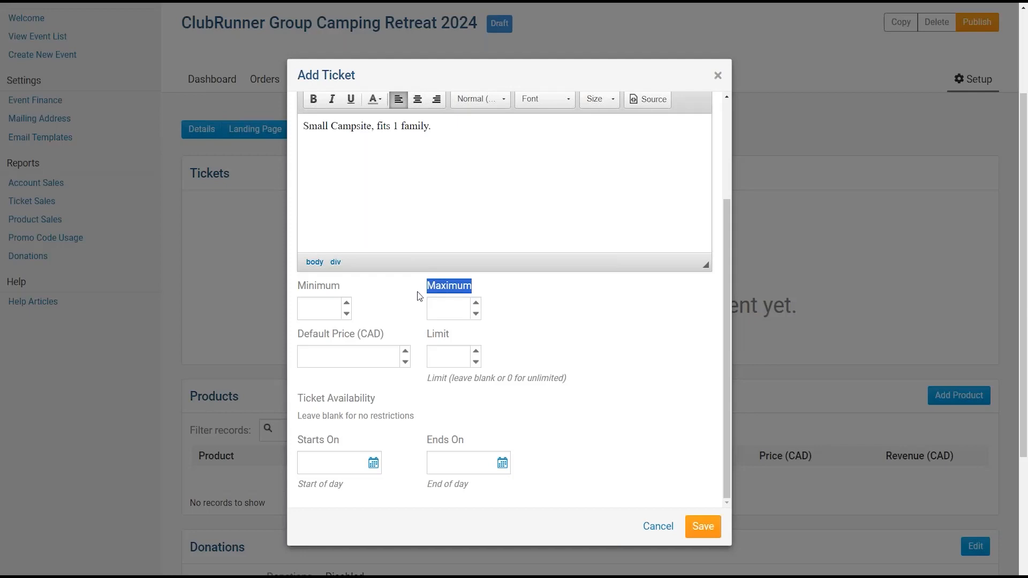
pyautogui.click(317, 310)
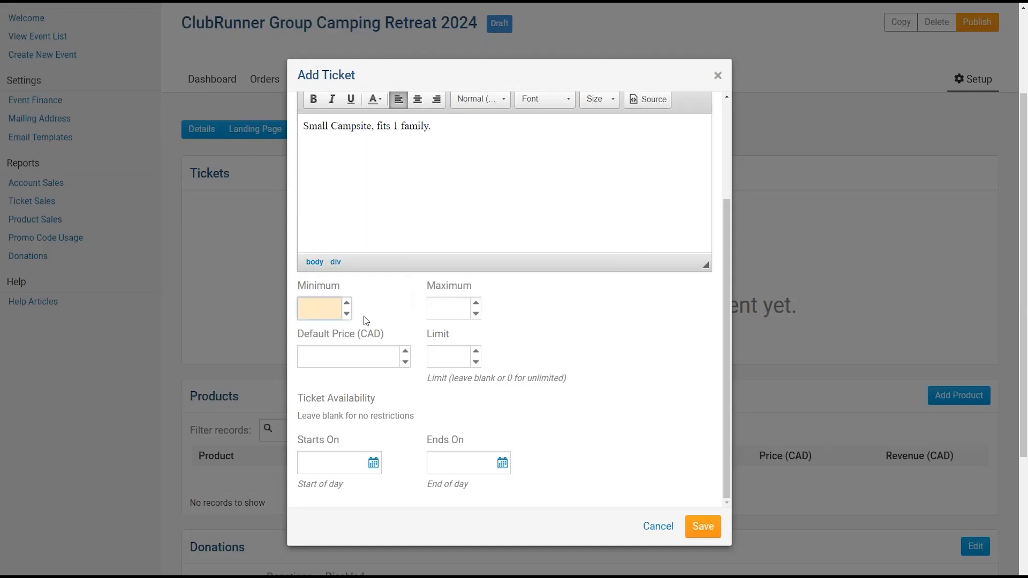
pyautogui.click(447, 311)
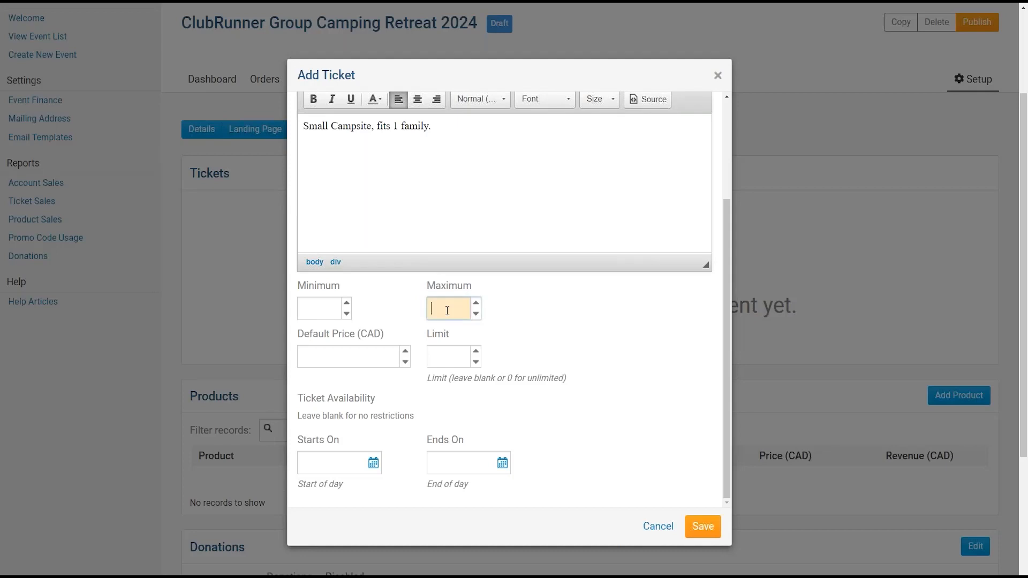
pyautogui.write('2')
pyautogui.click(320, 313)
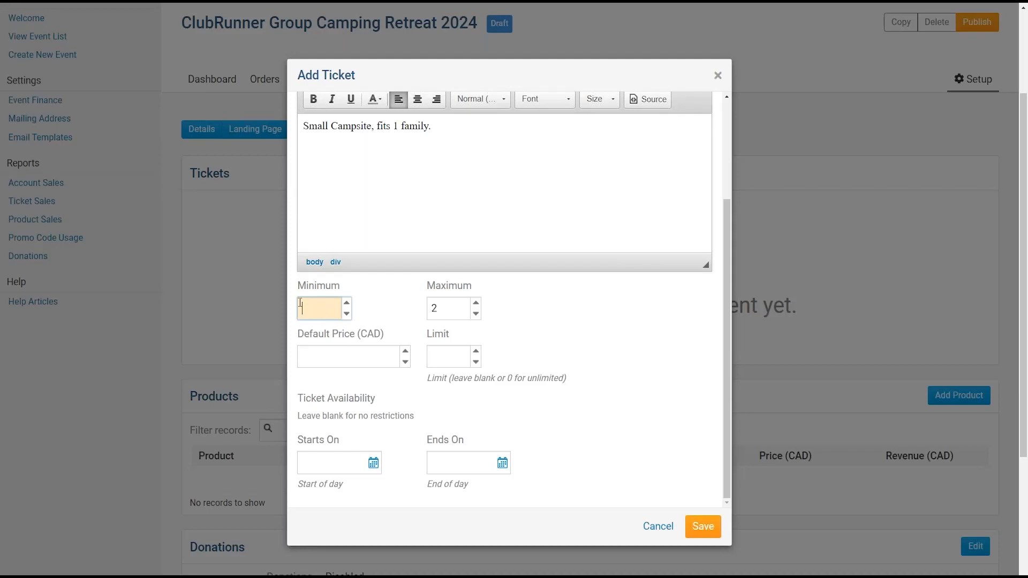
# - Enter a default price of 120.00 CAD
pyautogui.scroll(-1, 320, 315)
pyautogui.scroll(1, 359, 333)
pyautogui.moveTo(298, 333); pyautogui.dragTo(364, 332)
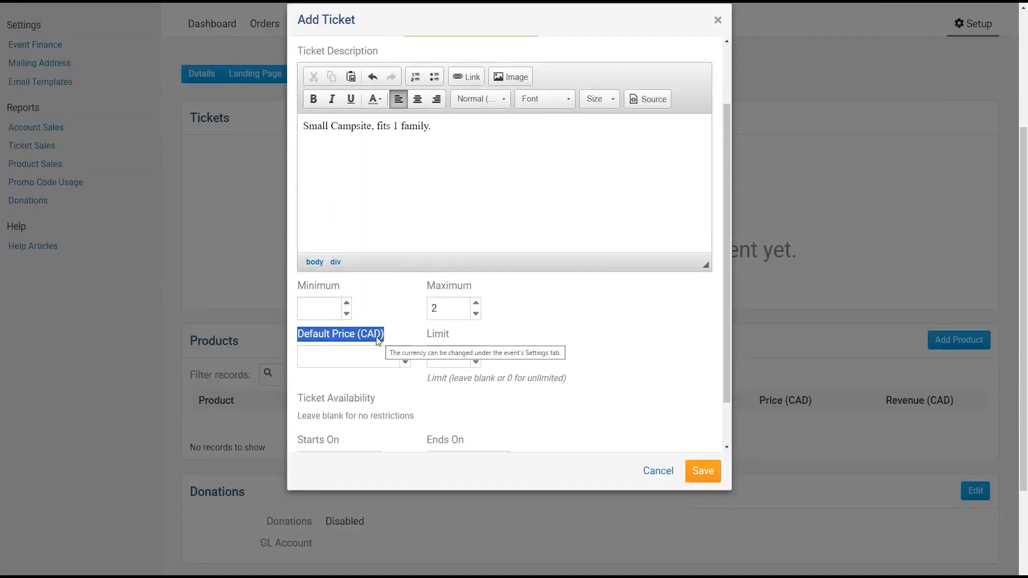
pyautogui.click(393, 331)
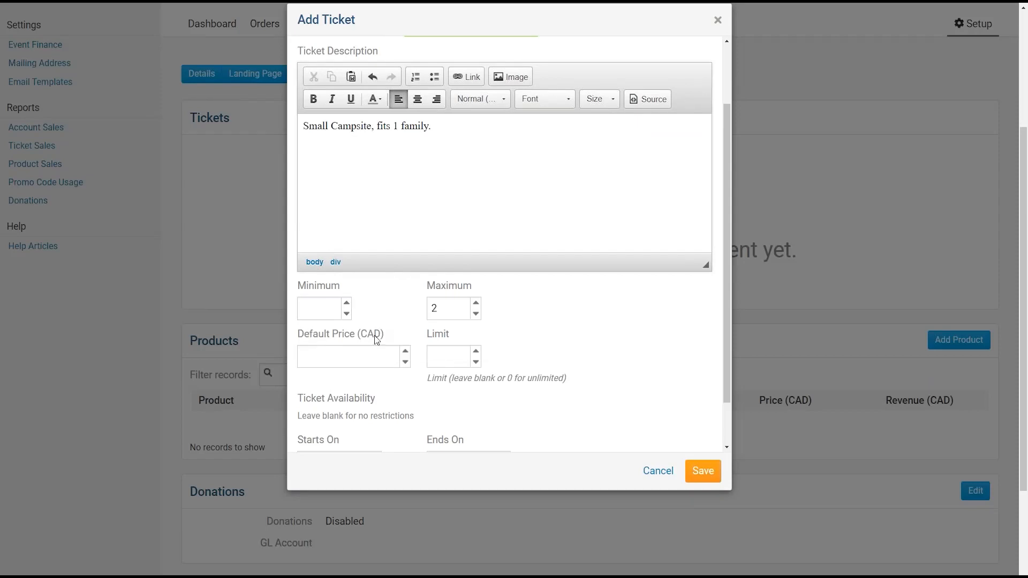
pyautogui.click(347, 355)
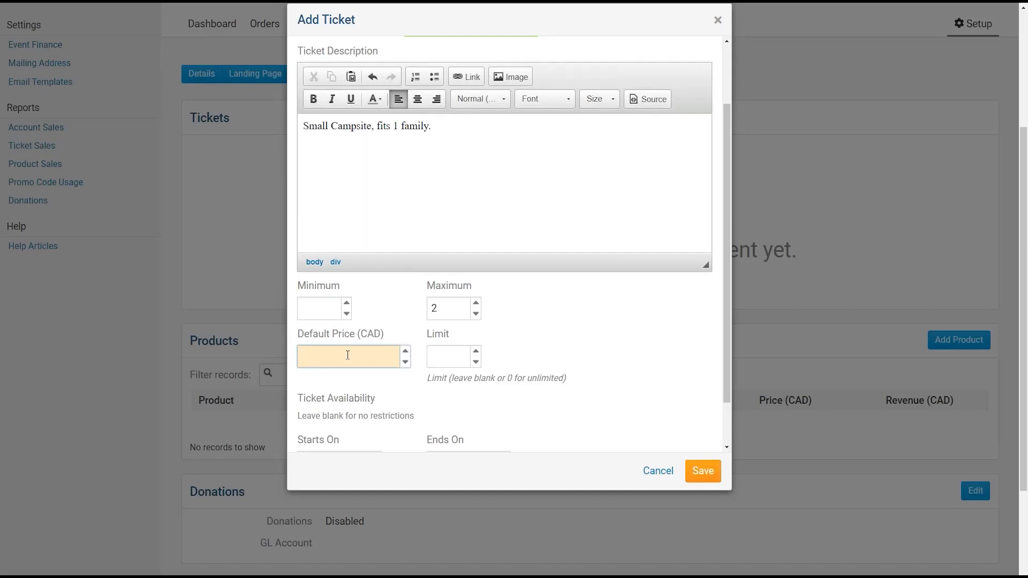
pyautogui.write('120.00')
# - Set the ticket sales limit to 10
pyautogui.moveTo(727, 234); pyautogui.dragTo(730, 258)
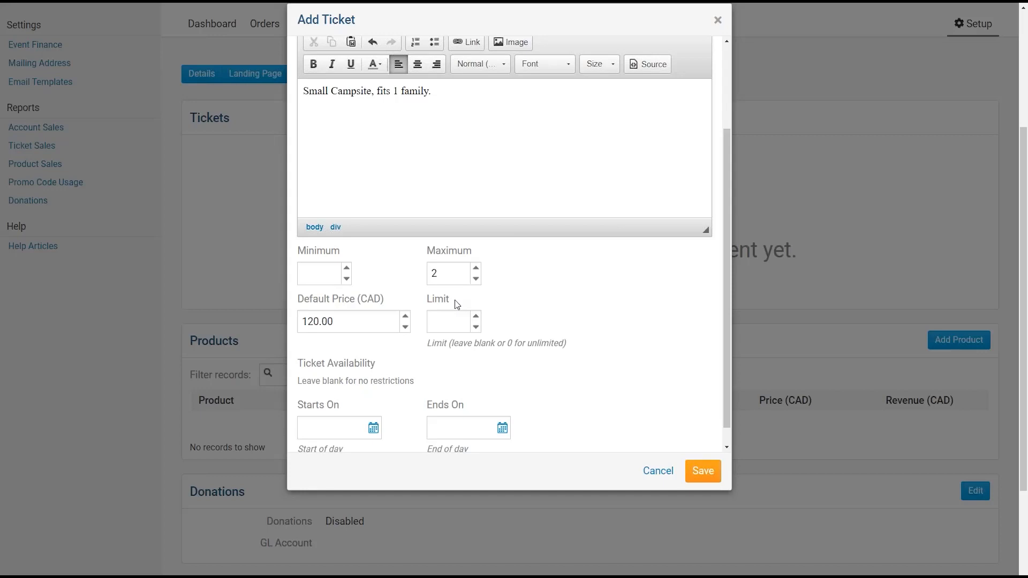
pyautogui.click(467, 326)
pyautogui.write('10')
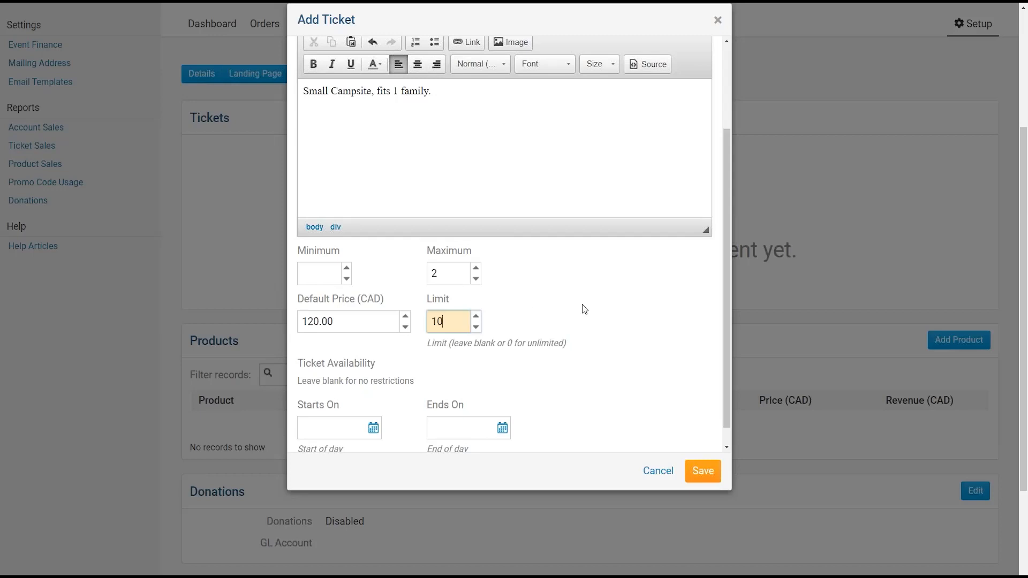
pyautogui.moveTo(726, 244); pyautogui.dragTo(731, 272)
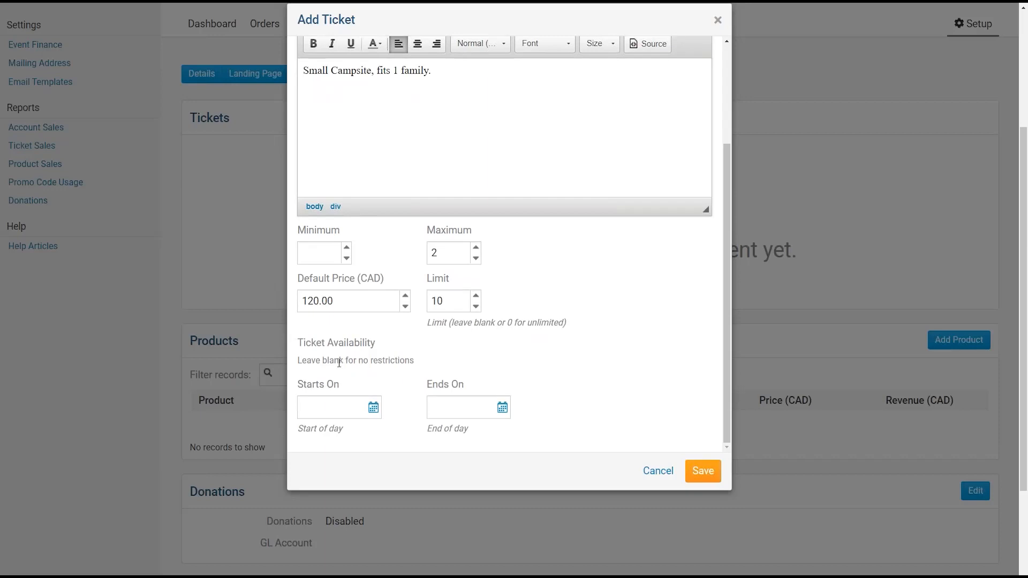
pyautogui.doubleClick(304, 344)
pyautogui.moveTo(353, 345); pyautogui.dragTo(316, 344)
pyautogui.click(317, 343)
# - Try availability dates from Mar 01 to Mar 31, 2024
pyautogui.click(332, 405)
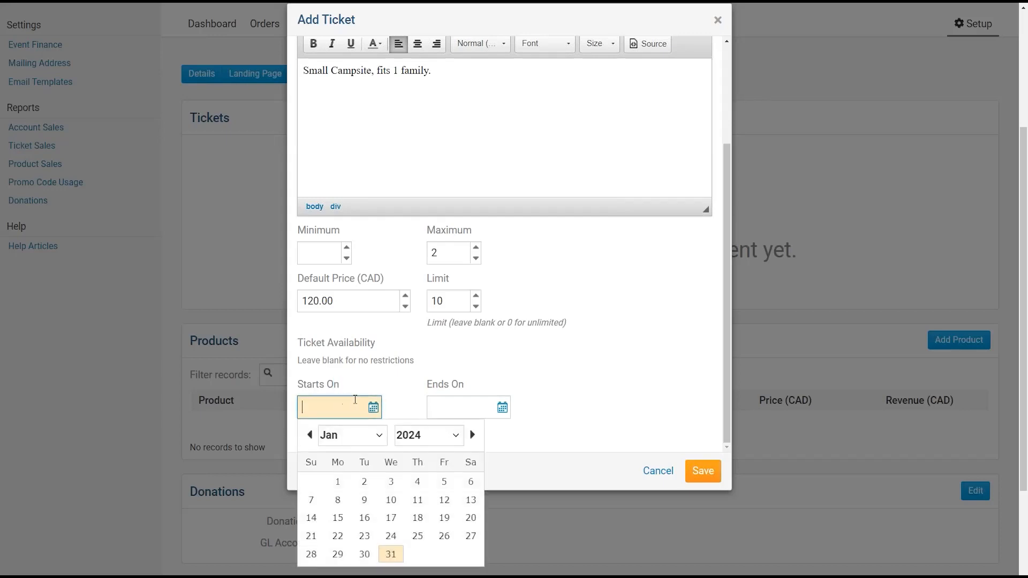
pyautogui.click(471, 435)
pyautogui.click(471, 435)
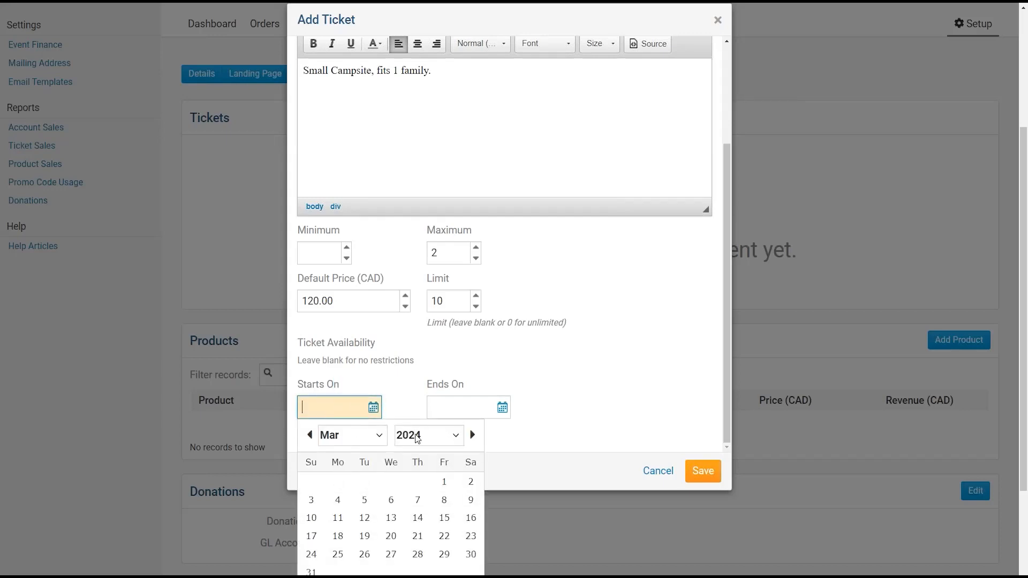
pyautogui.click(444, 483)
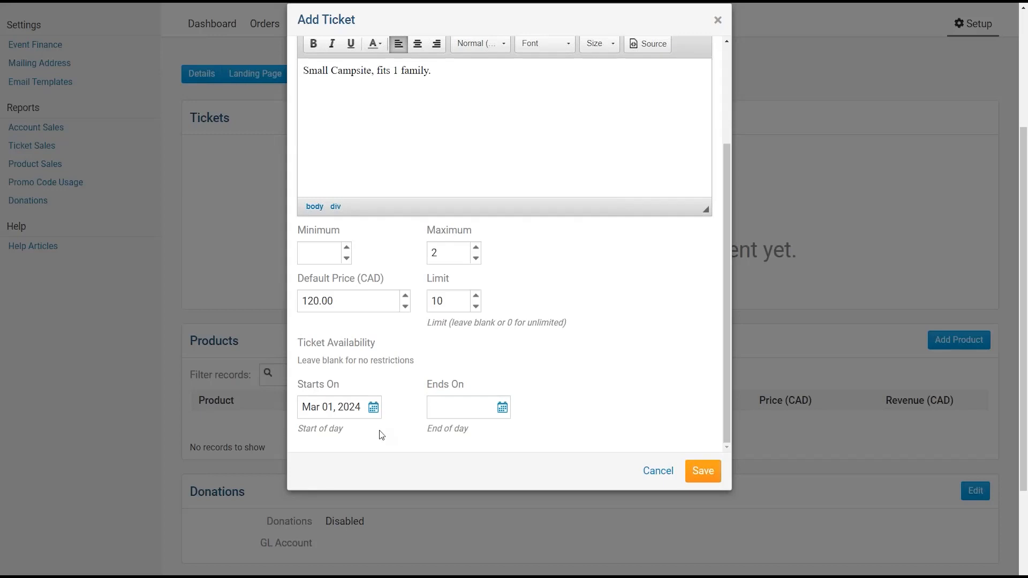
pyautogui.click(450, 406)
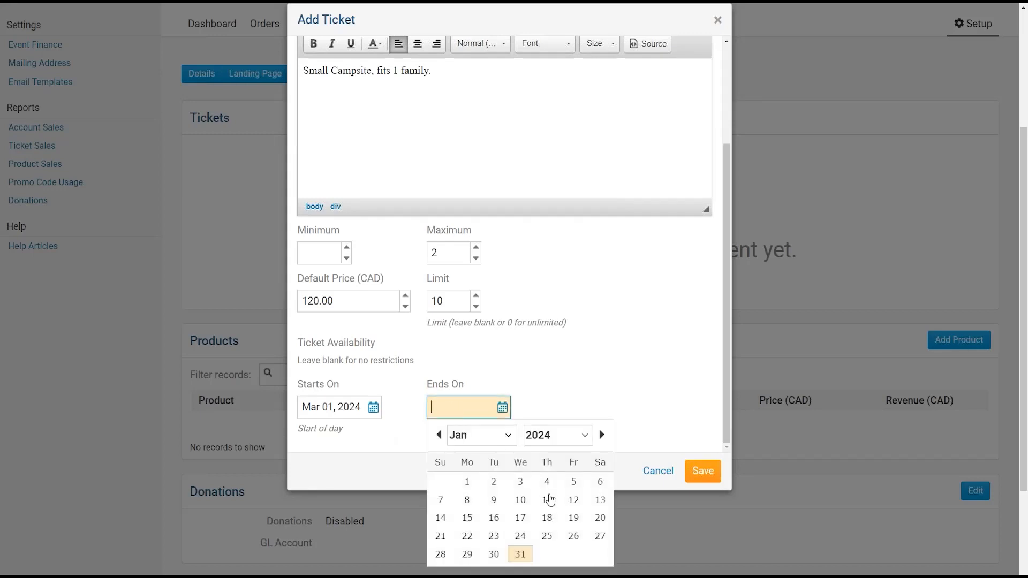
pyautogui.click(601, 434)
pyautogui.click(601, 434)
pyautogui.click(445, 571)
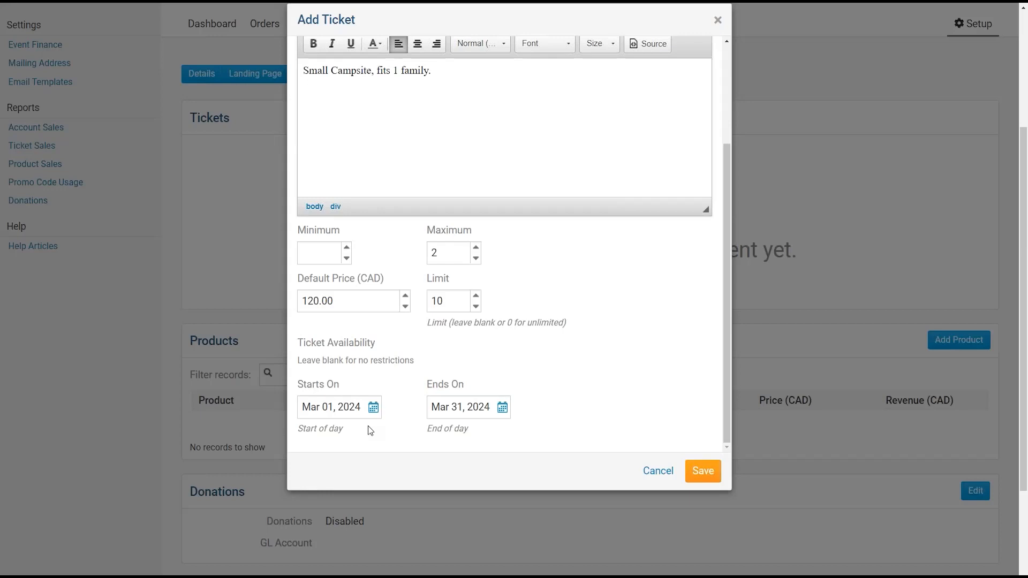
# - Clear both availability dates and save the Small Campsite ticket
pyautogui.click(329, 408)
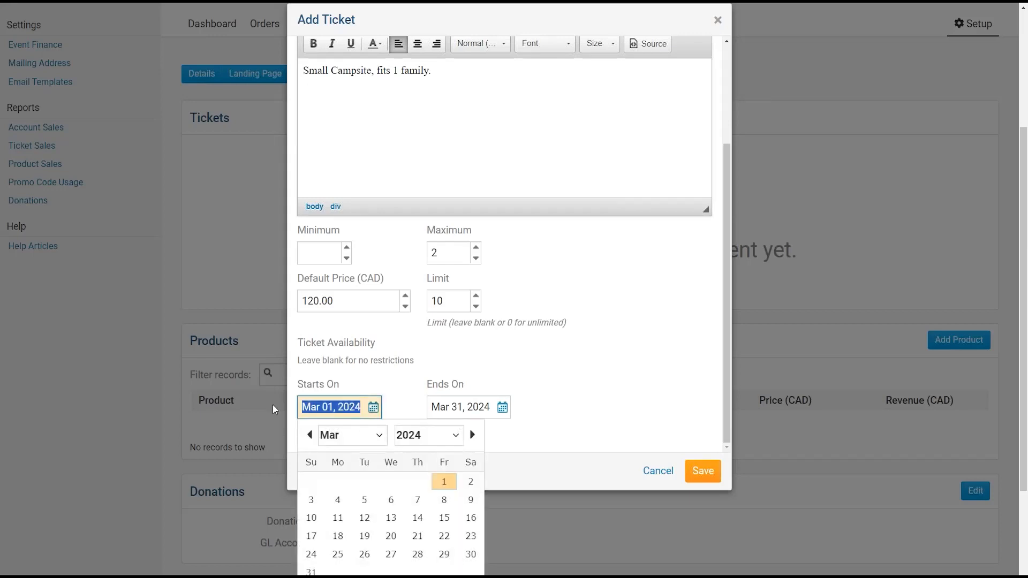
pyautogui.press('BackSpace')
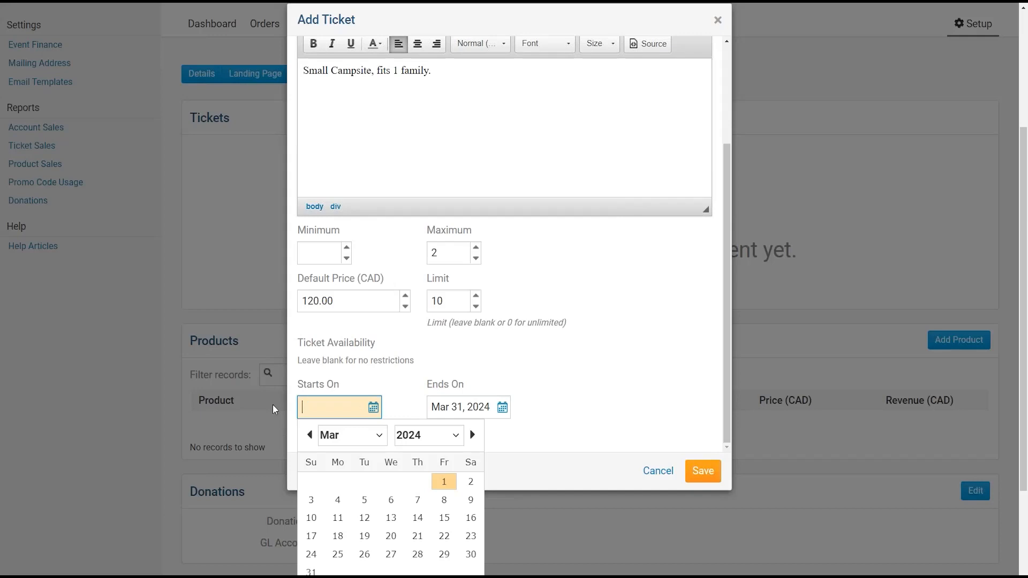
pyautogui.press('Tab')
pyautogui.press('BackSpace')
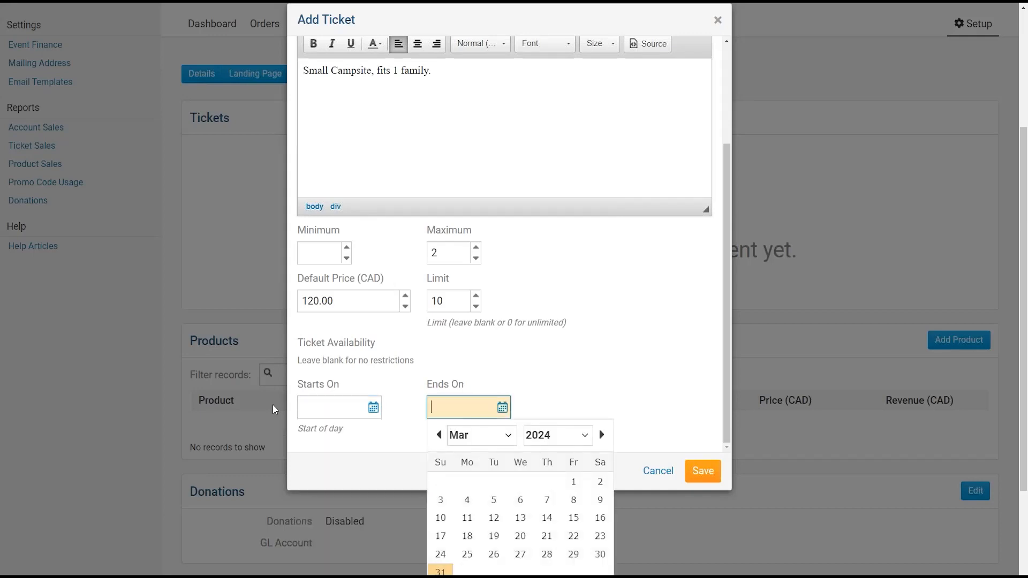
pyautogui.click(403, 378)
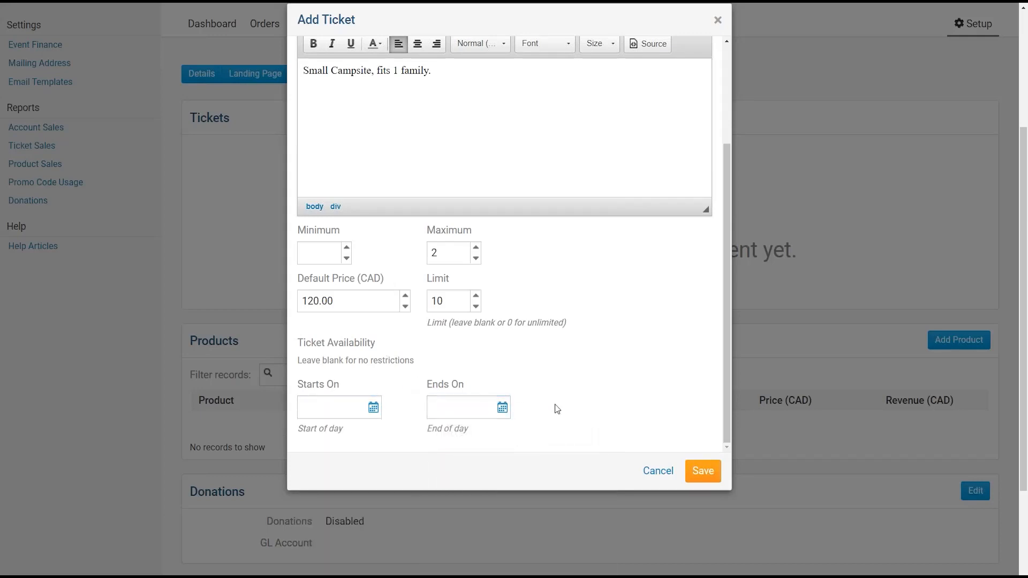
pyautogui.moveTo(725, 321); pyautogui.dragTo(722, 191)
pyautogui.click(704, 476)
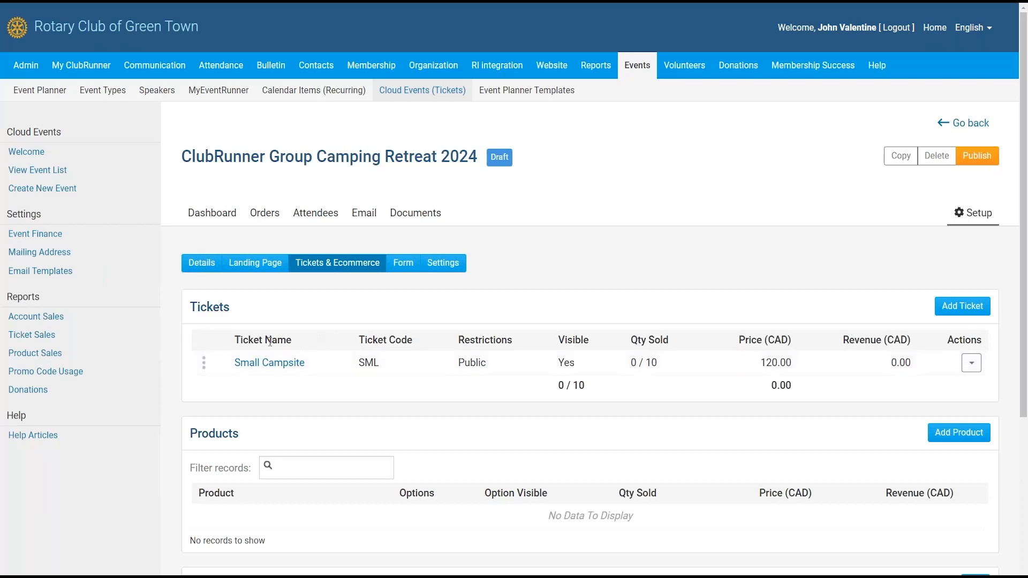
# - Review the Small Campsite entry in the ticket list
pyautogui.moveTo(236, 339); pyautogui.dragTo(324, 341)
pyautogui.click(459, 340)
pyautogui.click(578, 341)
pyautogui.moveTo(629, 341); pyautogui.dragTo(669, 341)
pyautogui.click(677, 343)
pyautogui.moveTo(738, 341); pyautogui.dragTo(914, 340)
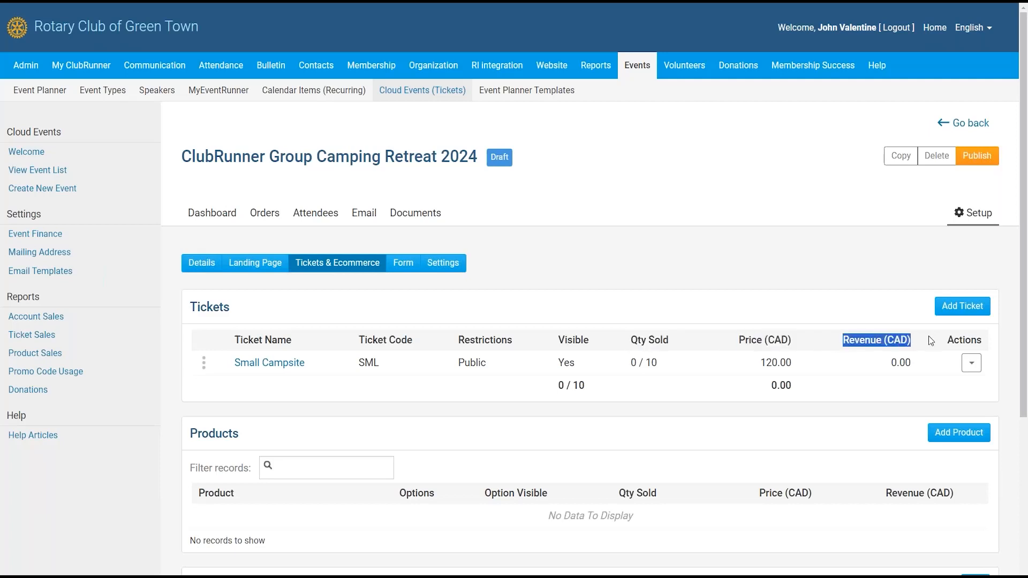
pyautogui.click(927, 337)
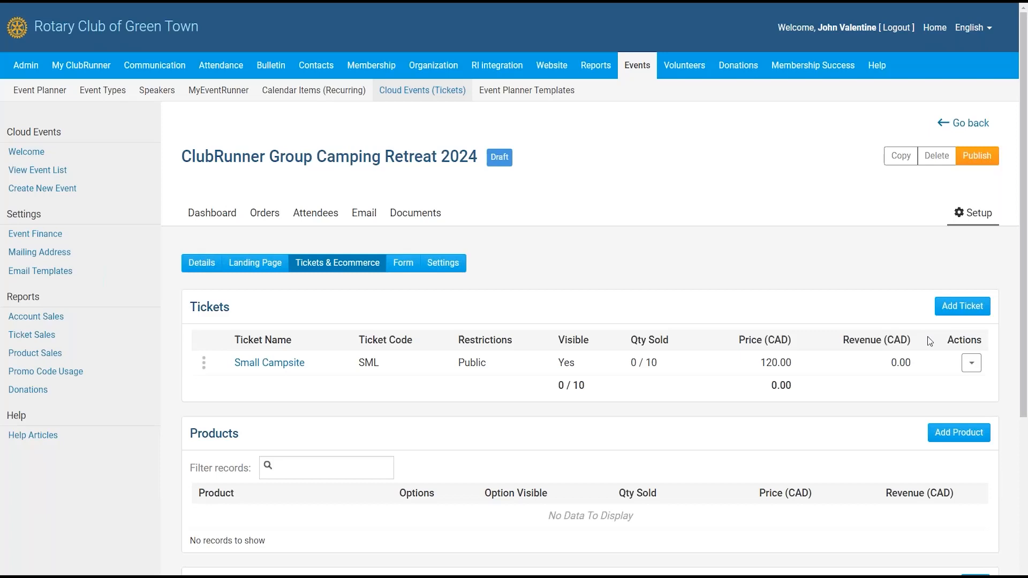
# - Create a Medium Campsite ticket, code MED, described as fitting 2 families
pyautogui.click(958, 309)
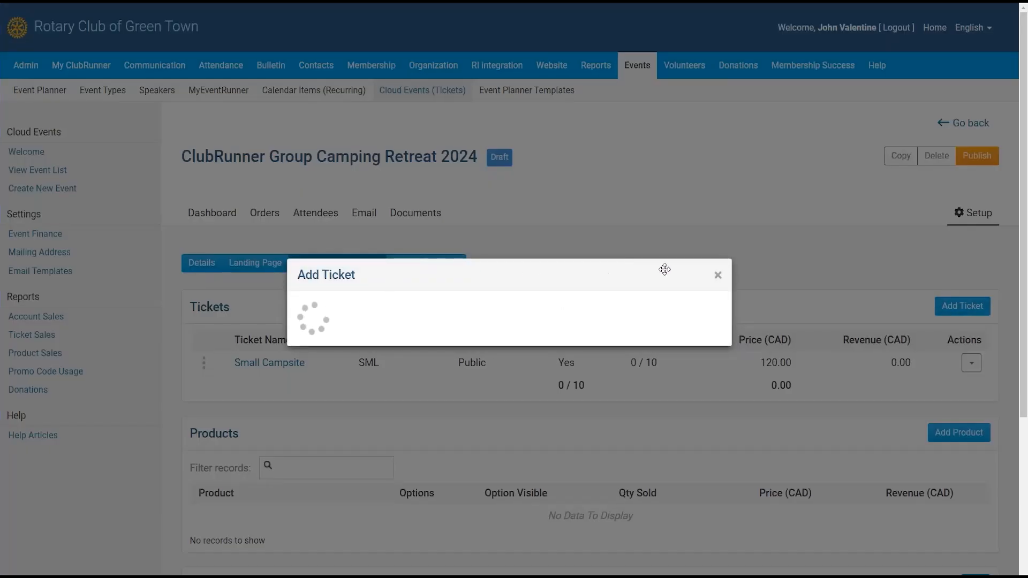
pyautogui.write('Medium Campsite')
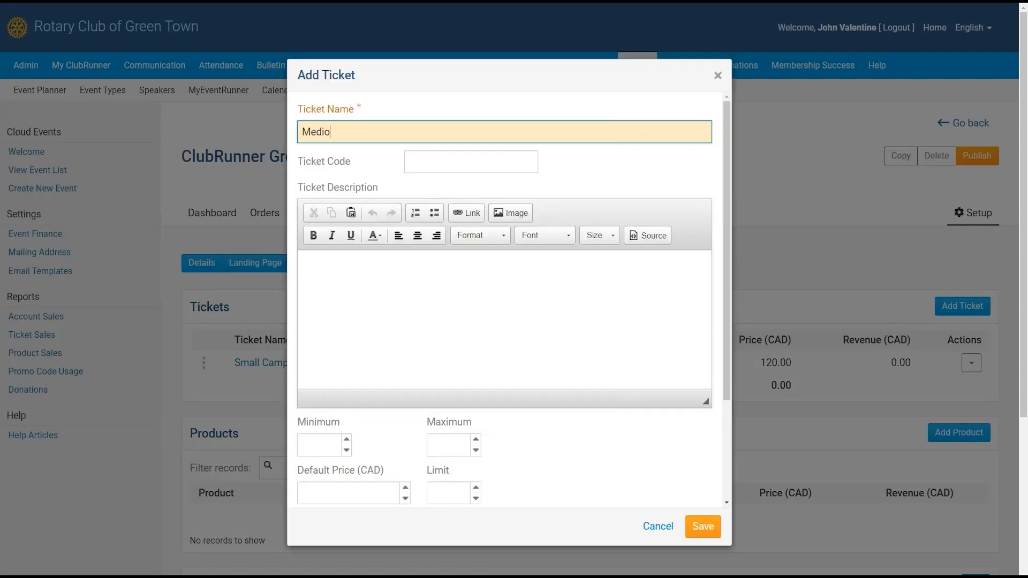
pyautogui.press('Tab')
pyautogui.write('MED')
pyautogui.press('Tab')
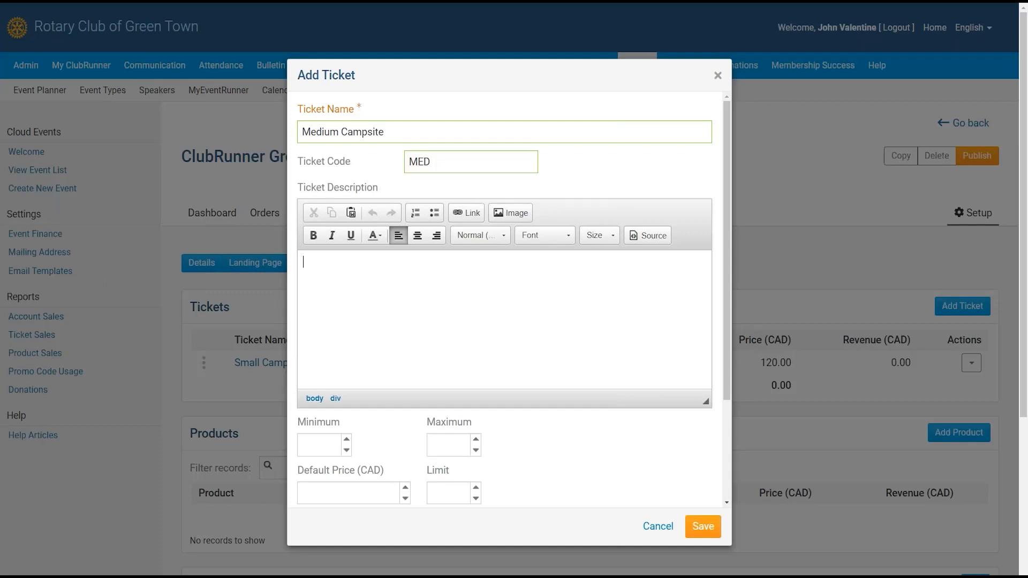
pyautogui.write('Medium Campstie.')
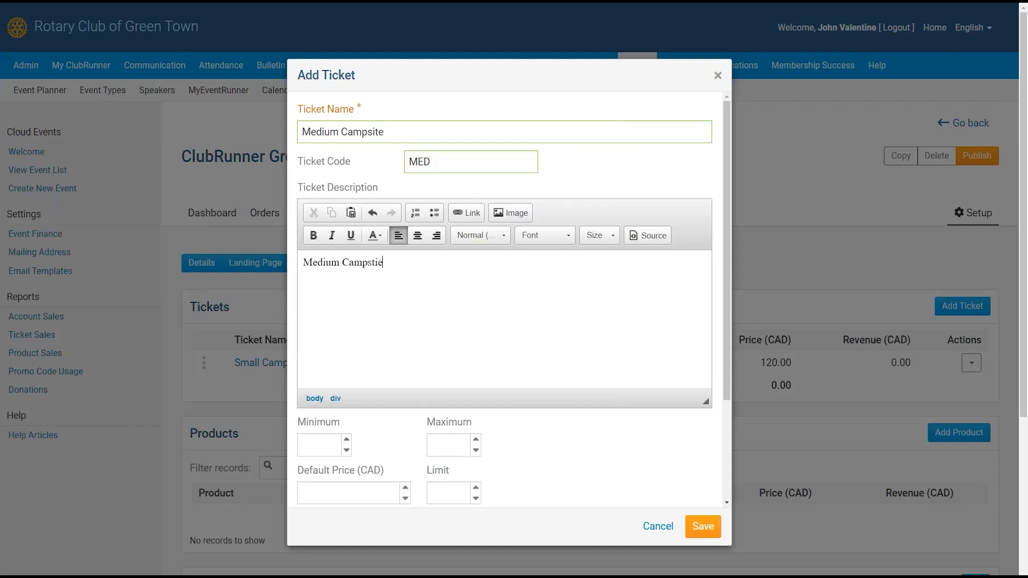
pyautogui.press('BackSpace')
pyautogui.press('BackSpace')
pyautogui.press('BackSpace')
pyautogui.press('BackSpace')
pyautogui.write('ite, fits 2 families')
# - Price the Medium Campsite ticket at 150.00 CAD with a limit of 8, and save
pyautogui.scroll(-1, 413, 169)
pyautogui.scroll(-3, 413, 169)
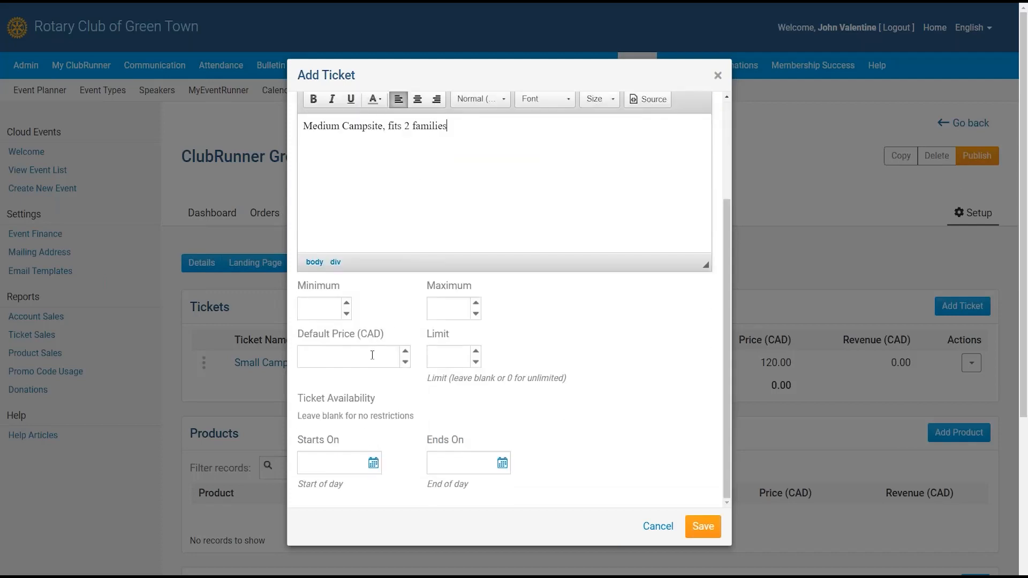
pyautogui.click(369, 355)
pyautogui.write('150')
pyautogui.press('Tab')
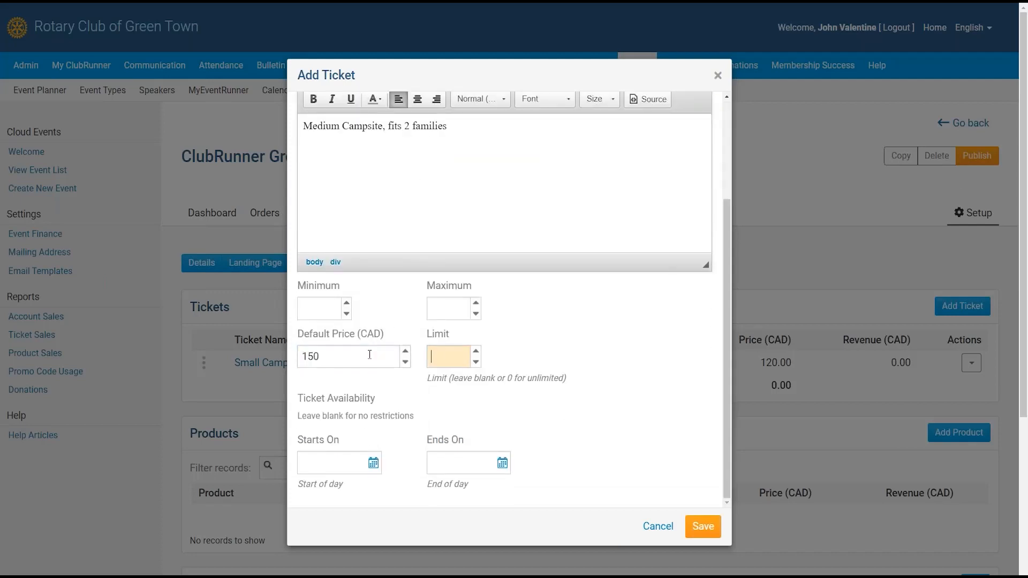
pyautogui.write('10')
pyautogui.press('BackSpace')
pyautogui.press('BackSpace')
pyautogui.write('8')
pyautogui.scroll(-1, 452, 364)
pyautogui.click(703, 471)
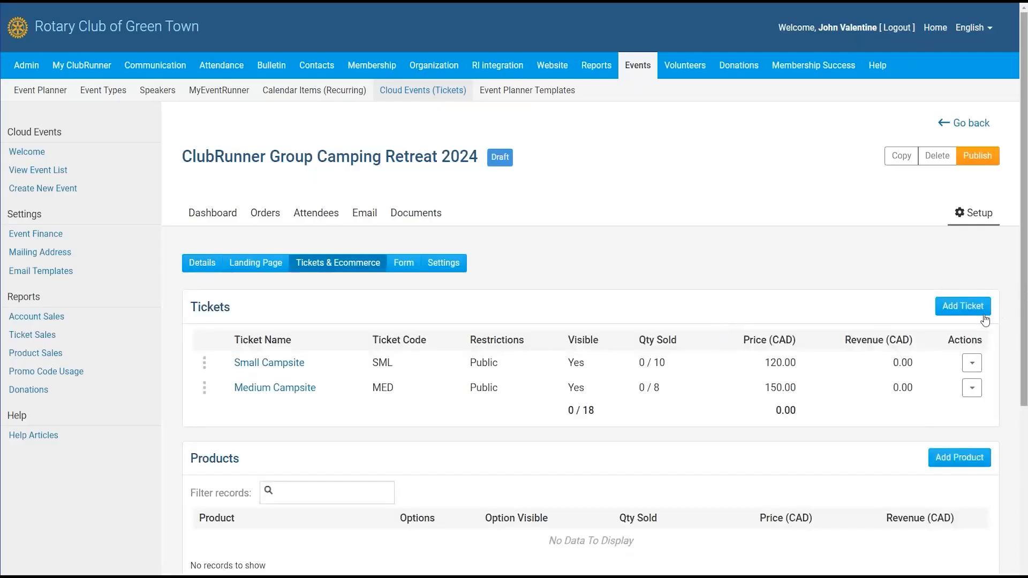
# - Create a Large Campsite ticket, code LRG, described 'Large campsite, fits 3-4 families'
pyautogui.click(962, 305)
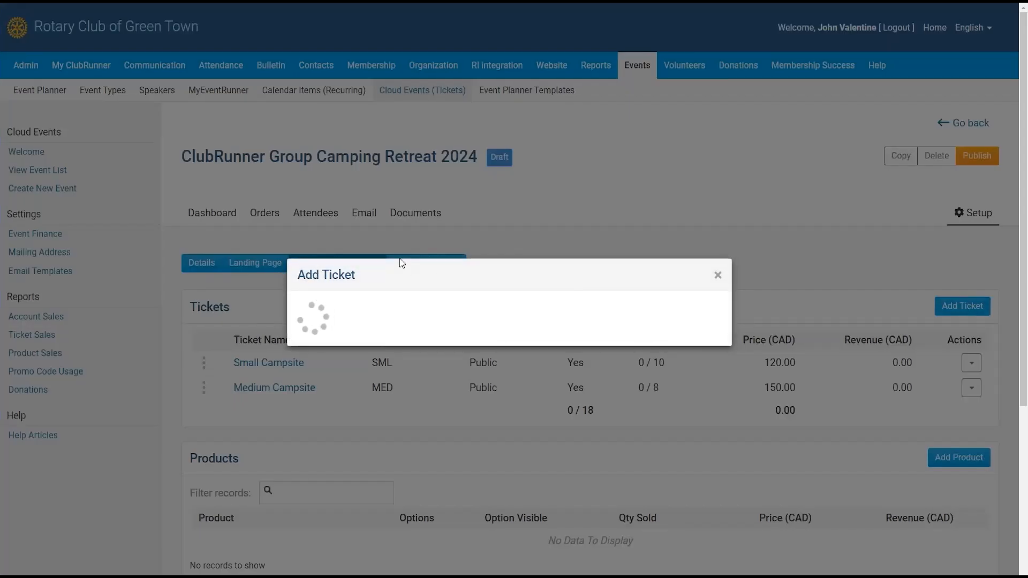
pyautogui.write('Large Campsio')
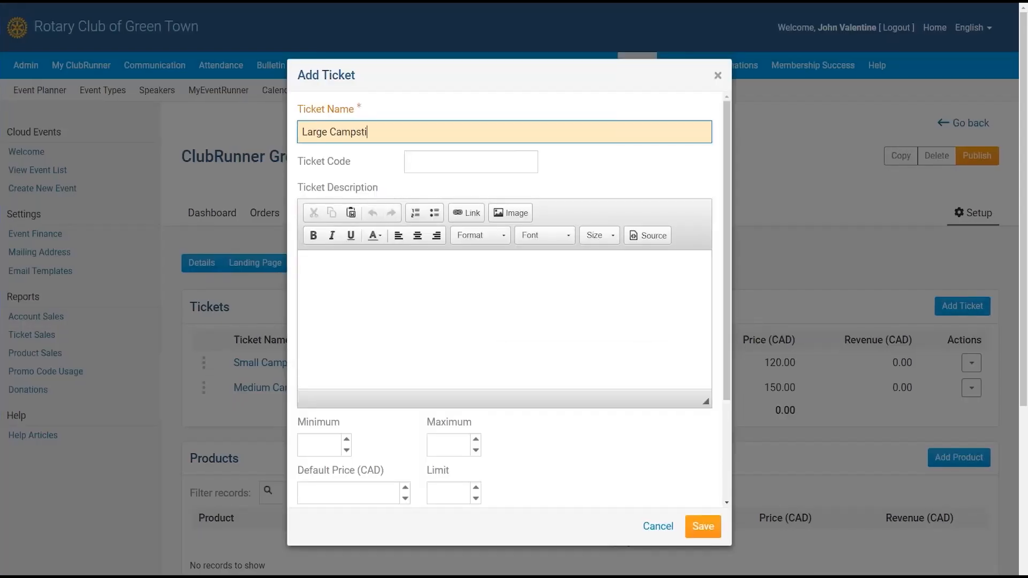
pyautogui.press('BackSpace')
pyautogui.write('te')
pyautogui.press('Tab')
pyautogui.write('LRG')
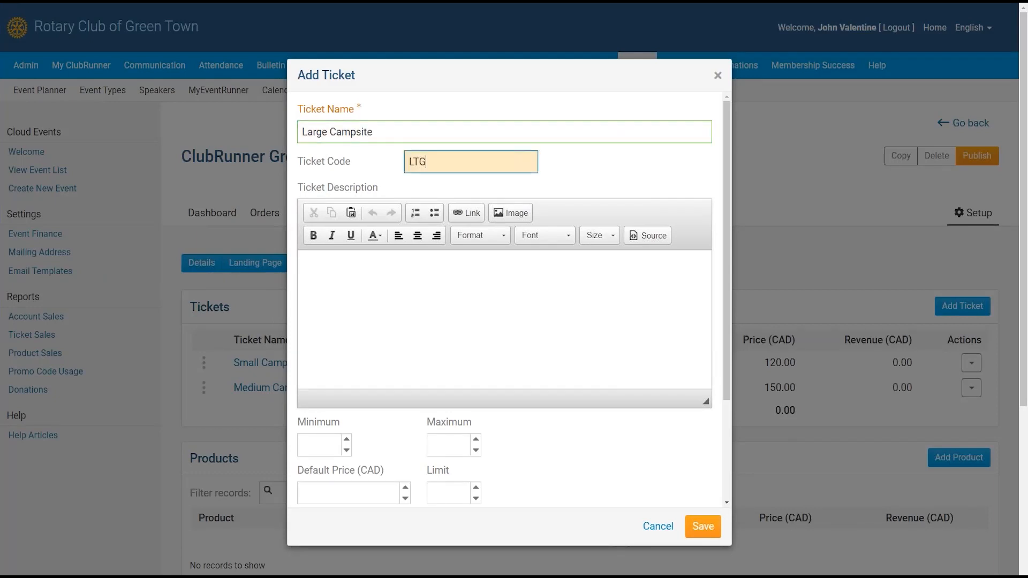
pyautogui.press('Tab')
pyautogui.write('Large campsite, fits 3-40')
pyautogui.press('BackSpace')
pyautogui.write('families')
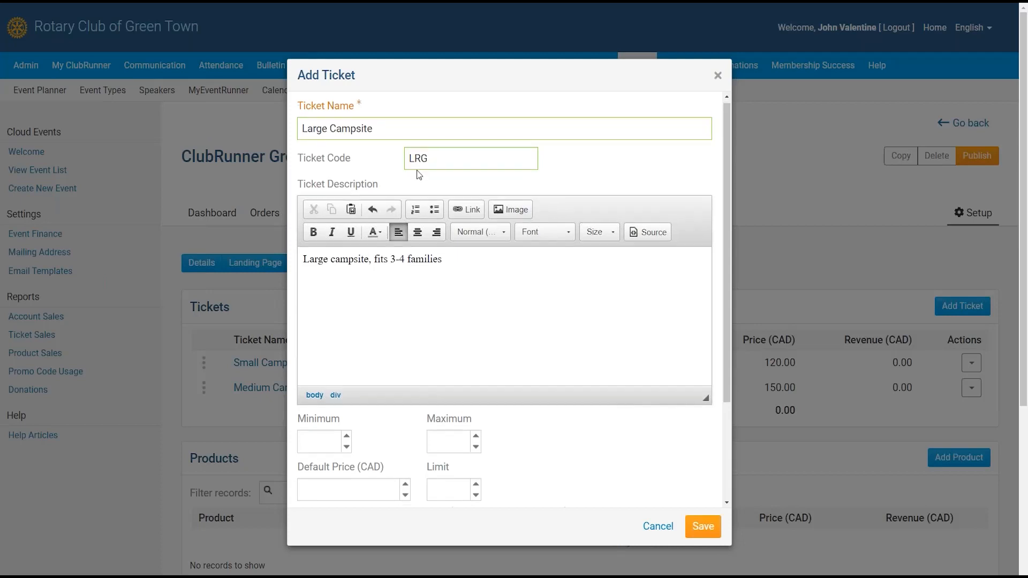
# - Price the Large Campsite ticket at 200.00 CAD with a limit of 4, and save
pyautogui.scroll(-2, 419, 175)
pyautogui.click(359, 380)
pyautogui.write('200')
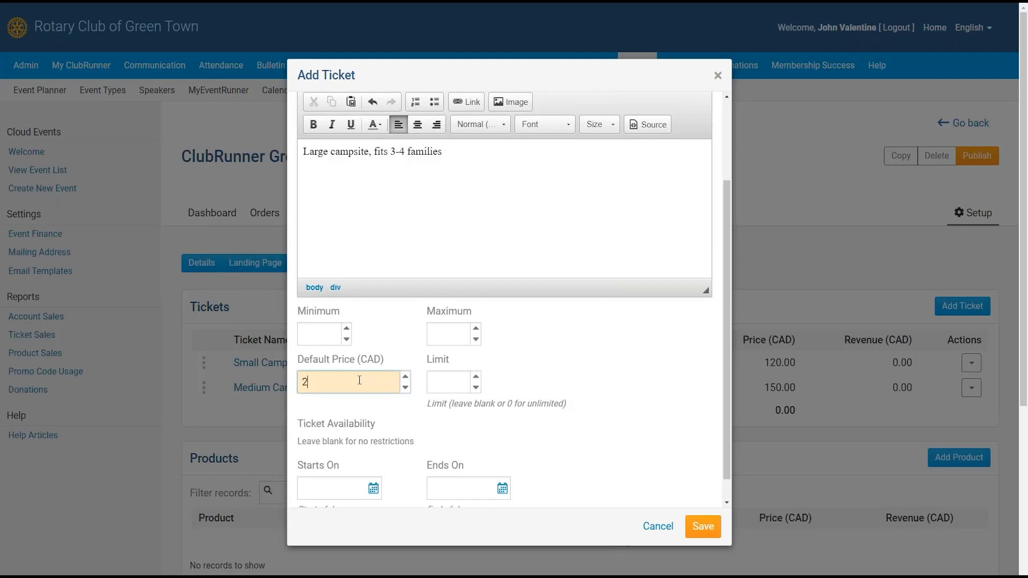
pyautogui.click(441, 387)
pyautogui.write('4')
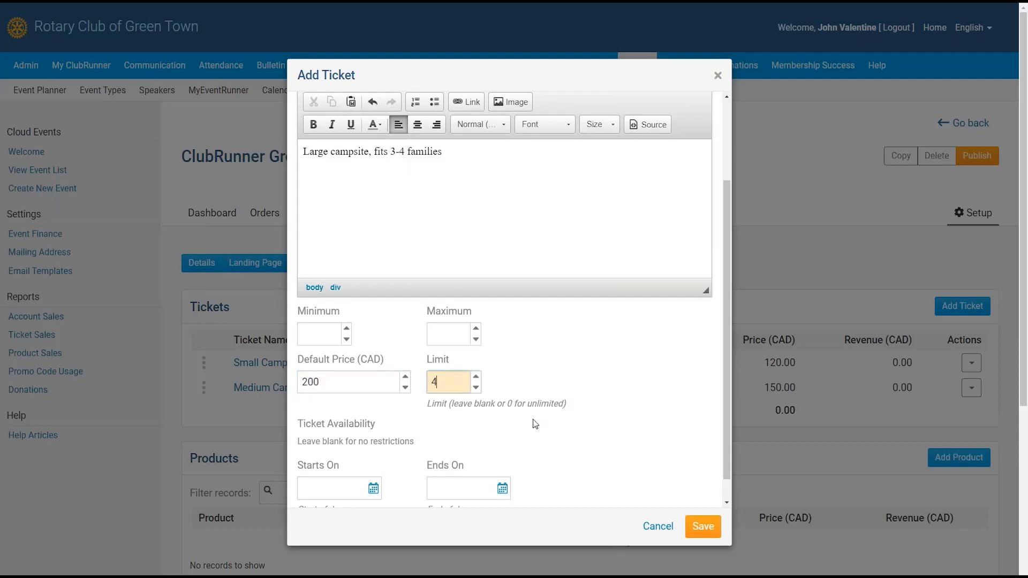
pyautogui.click(542, 423)
pyautogui.scroll(-1, 633, 434)
pyautogui.click(703, 526)
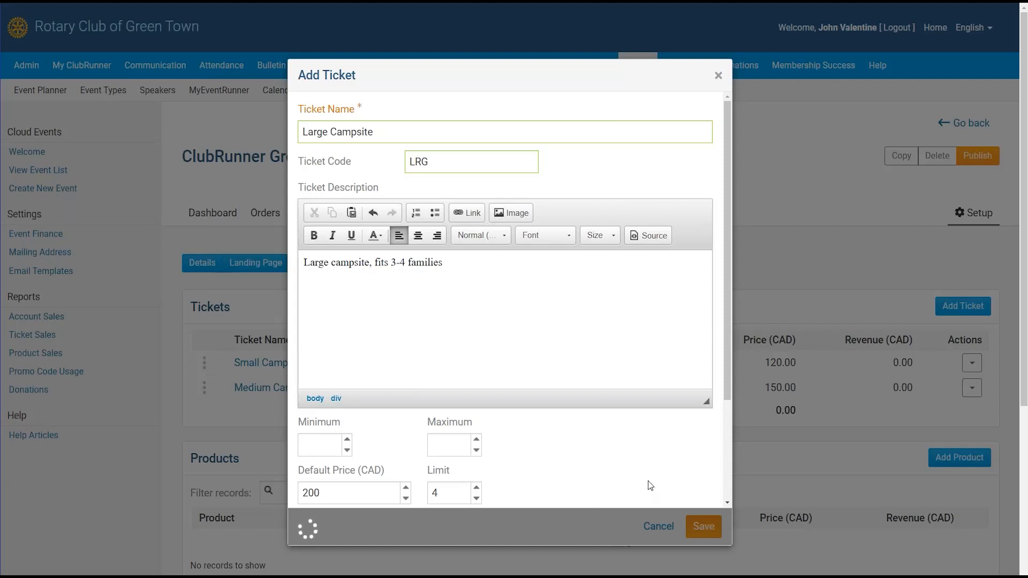
# - Close the leftover Add Ticket form
pyautogui.scroll(-3, 655, 471)
pyautogui.scroll(3, 641, 463)
pyautogui.click(719, 76)
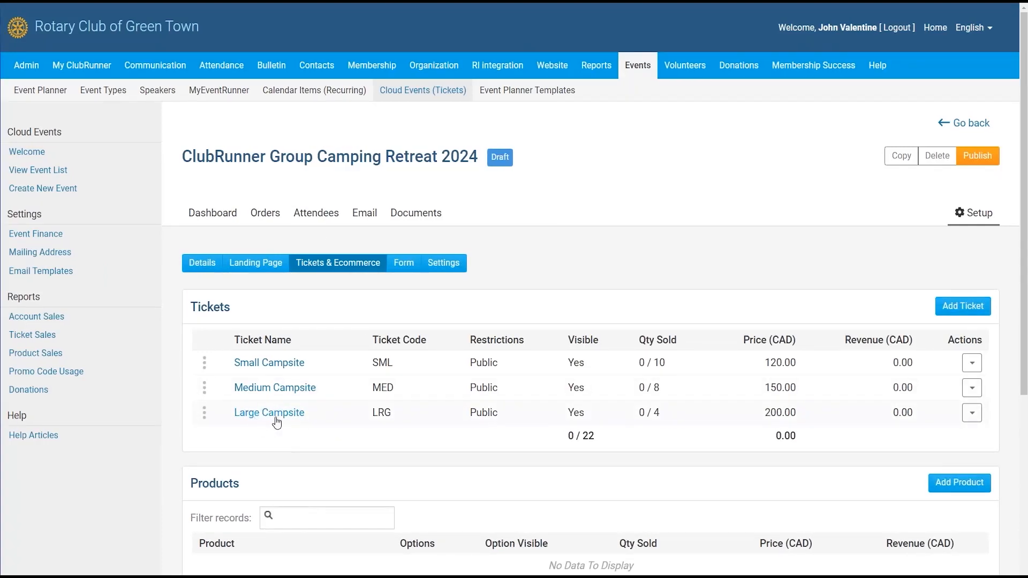
# - Create a Meal Ticket, code meal, describing breakfast and dinner for each retreat day
pyautogui.click(958, 308)
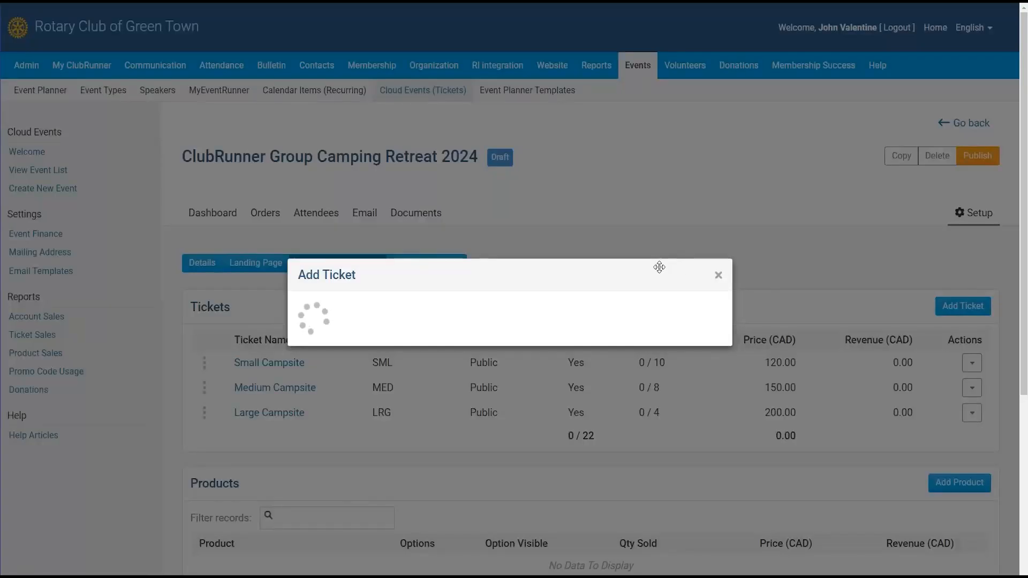
pyautogui.write('Meal Ticket')
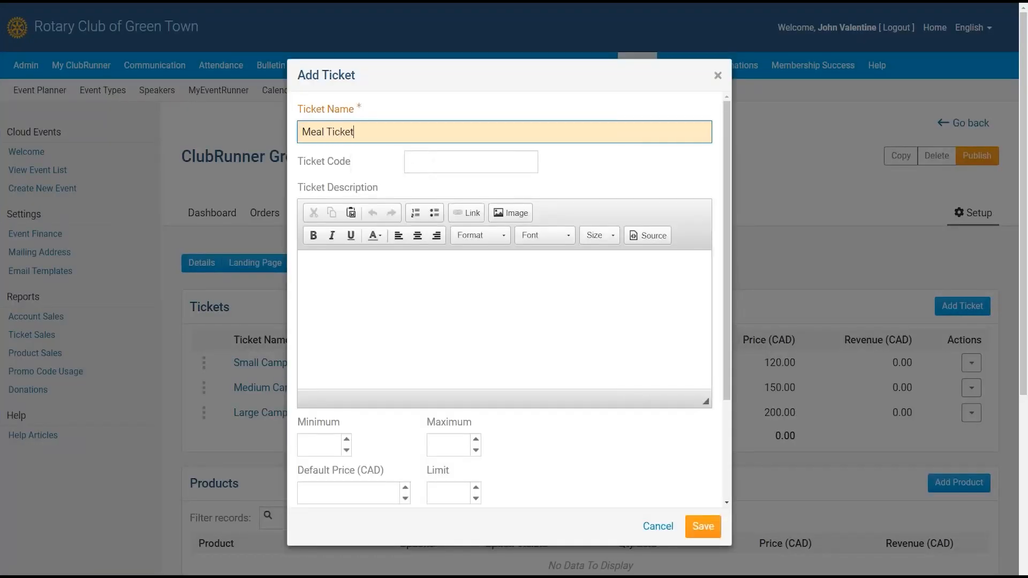
pyautogui.press('Tab')
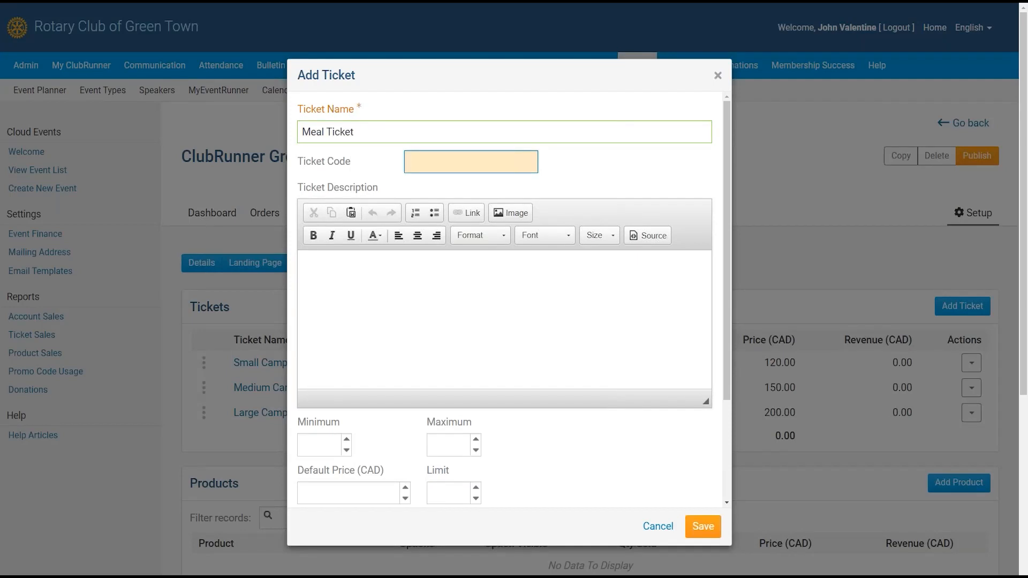
pyautogui.write('meal')
pyautogui.press('Tab')
pyautogui.press('Tab')
pyautogui.click(588, 290)
pyautogui.write('Comes wit')
pyautogui.hotkey('ctrl', 'a')
pyautogui.press('BackSpace')
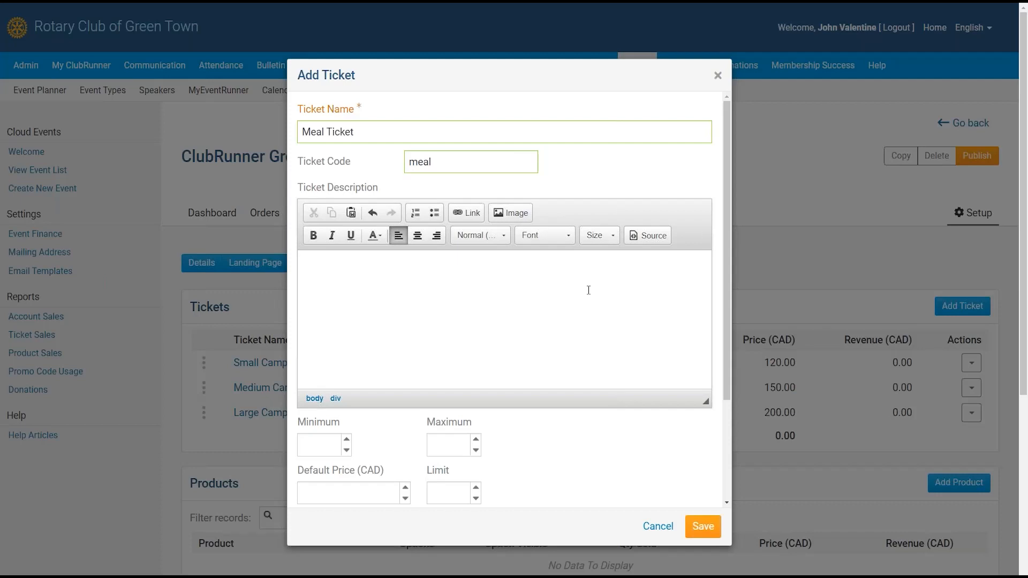
pyautogui.write('Breakfast and Dinner ')
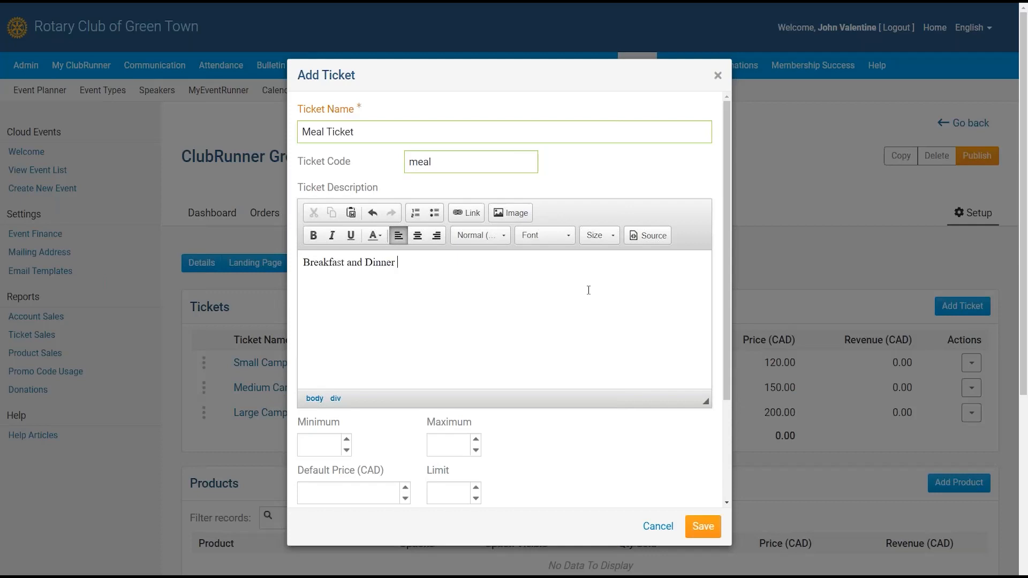
pyautogui.write('for each of the camping')
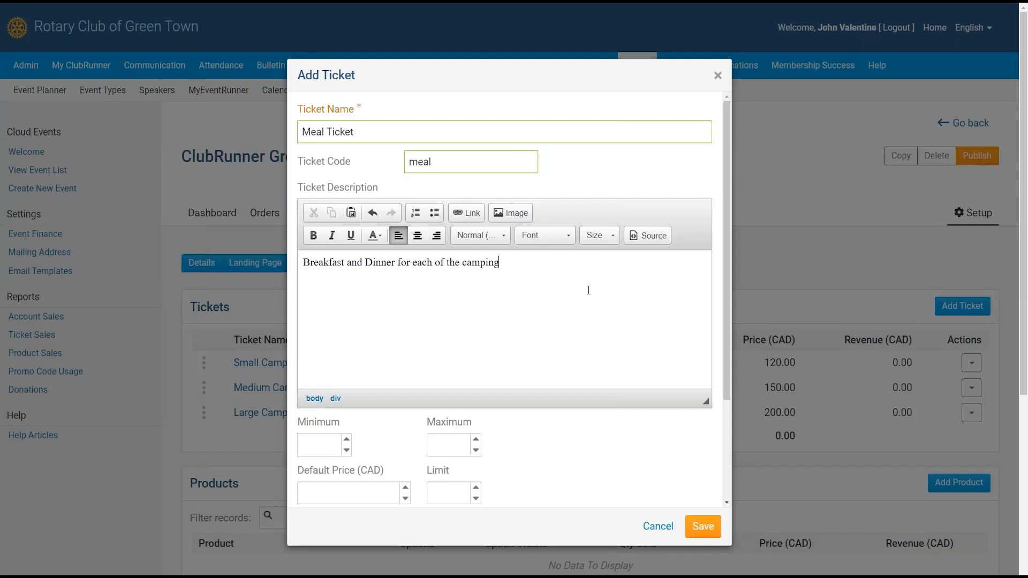
pyautogui.write(' retreat weekend.')
pyautogui.write('day')
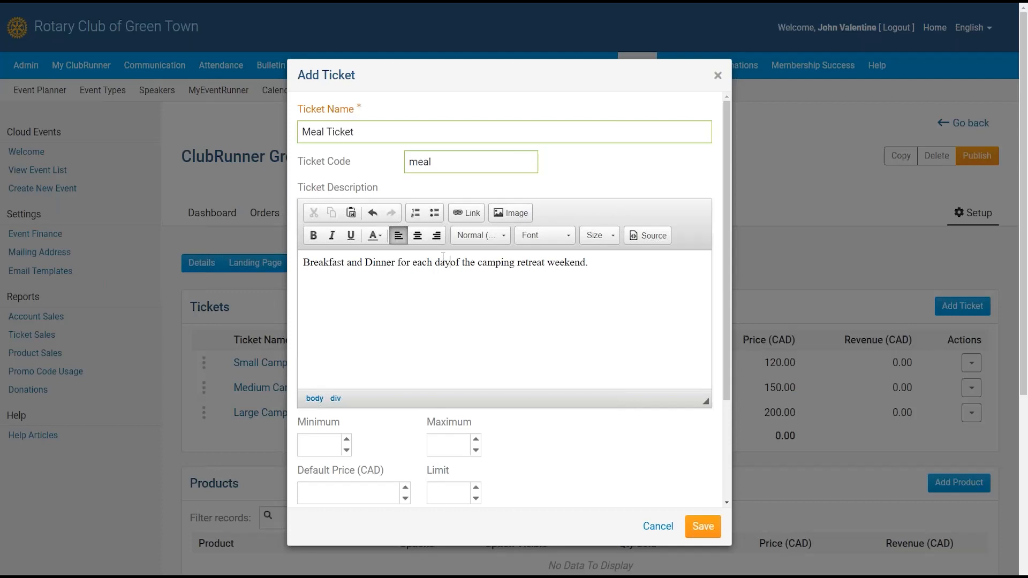
# - Price the Meal Ticket at 50.00 CAD and save it
pyautogui.moveTo(728, 256); pyautogui.dragTo(755, 360)
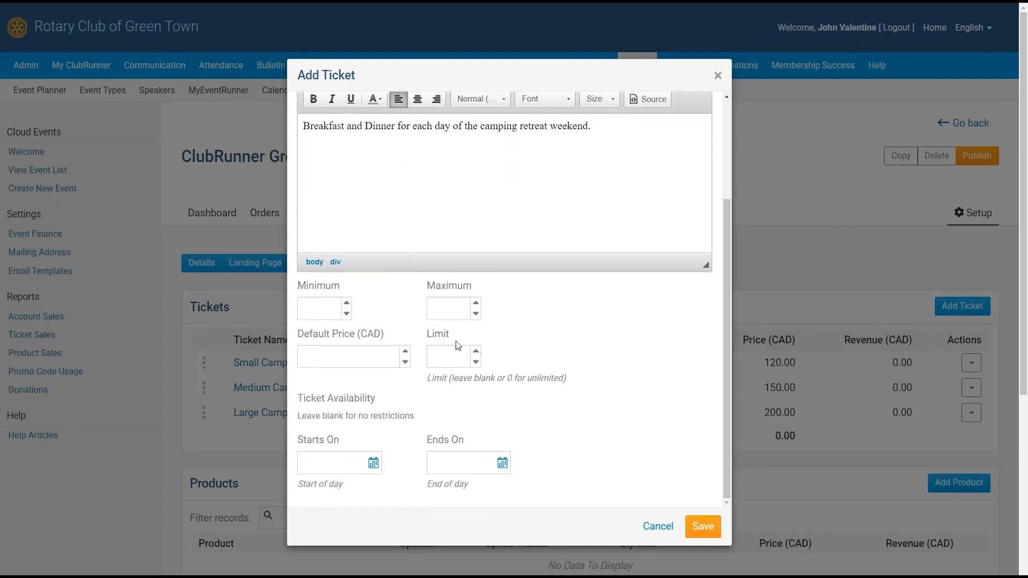
pyautogui.click(356, 355)
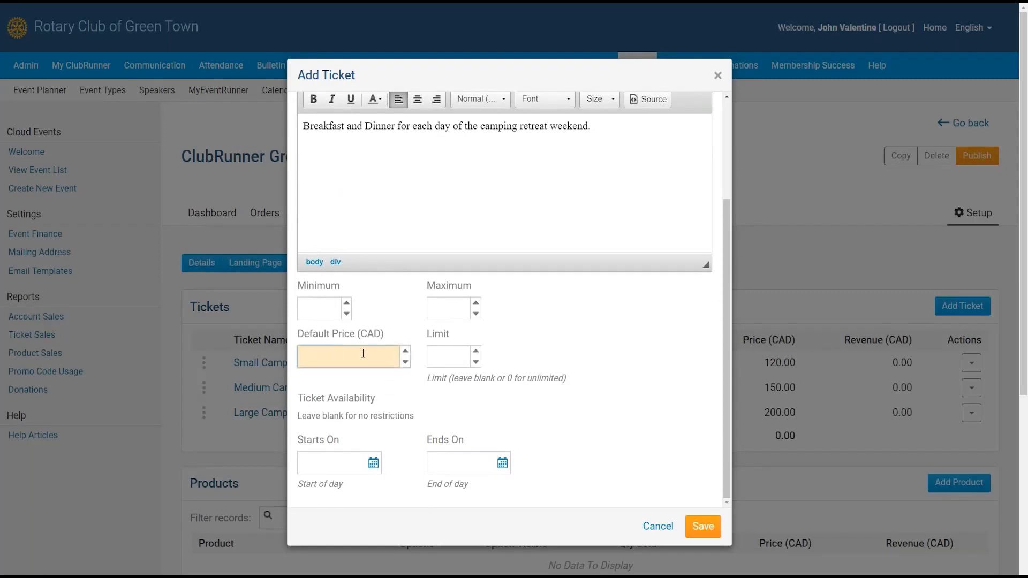
pyautogui.write('50')
pyautogui.click(699, 527)
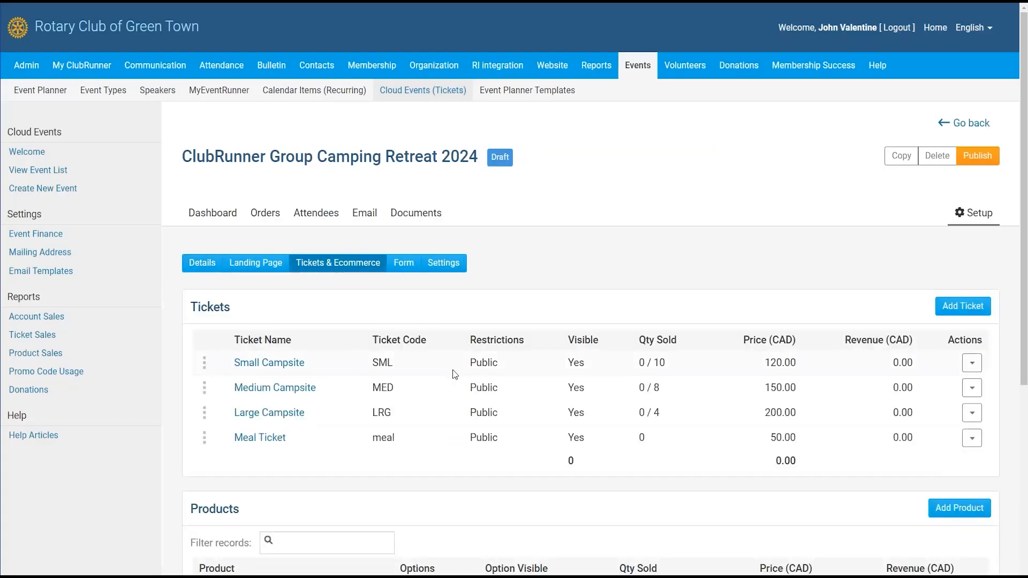
pyautogui.moveTo(1023, 103); pyautogui.dragTo(1024, 167)
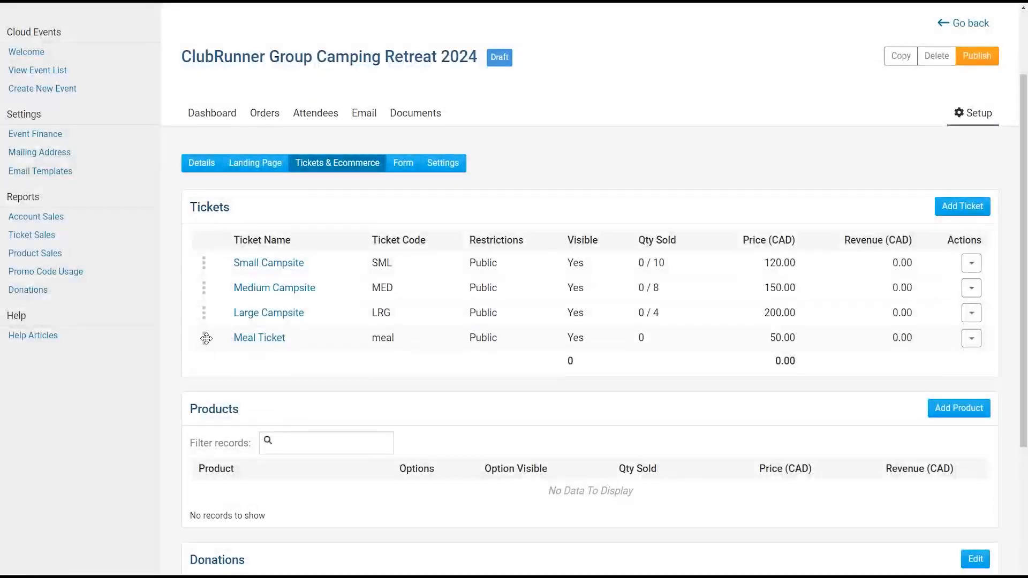
pyautogui.moveTo(206, 338); pyautogui.dragTo(206, 342)
pyautogui.moveTo(205, 339); pyautogui.dragTo(232, 342)
pyautogui.moveTo(982, 245); pyautogui.dragTo(949, 245)
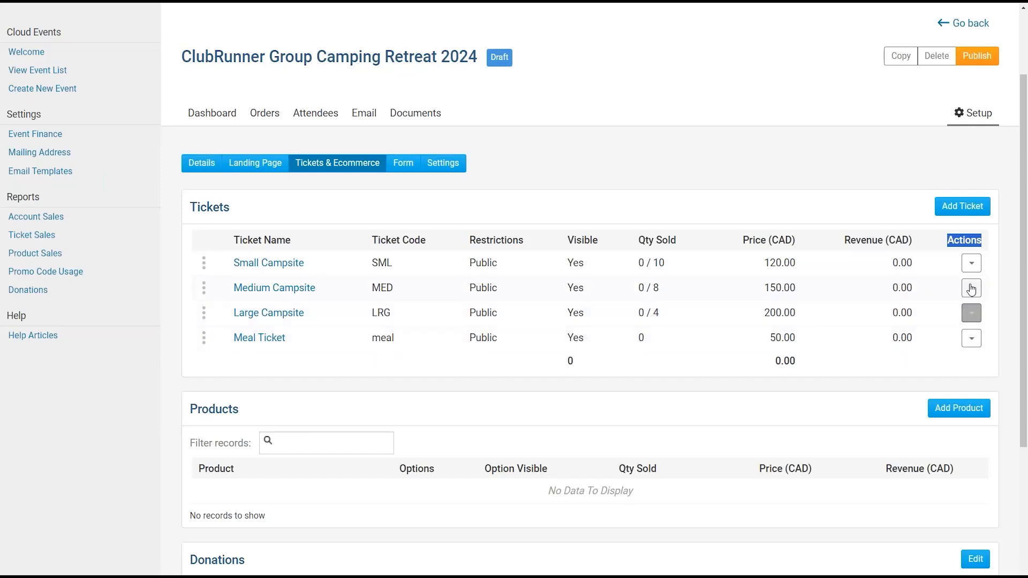
pyautogui.click(970, 265)
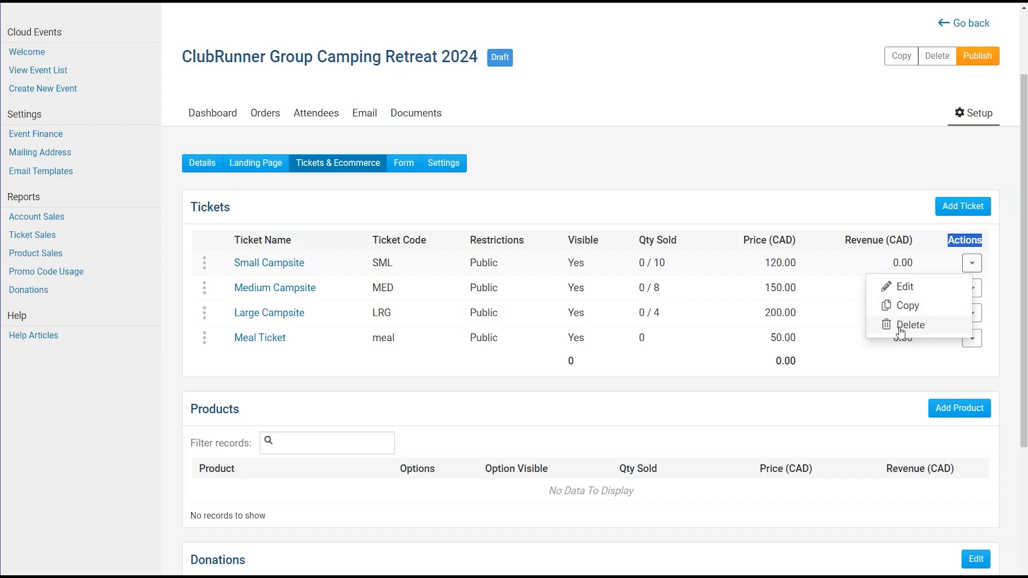
pyautogui.click(840, 297)
pyautogui.scroll(-3, 219, 230)
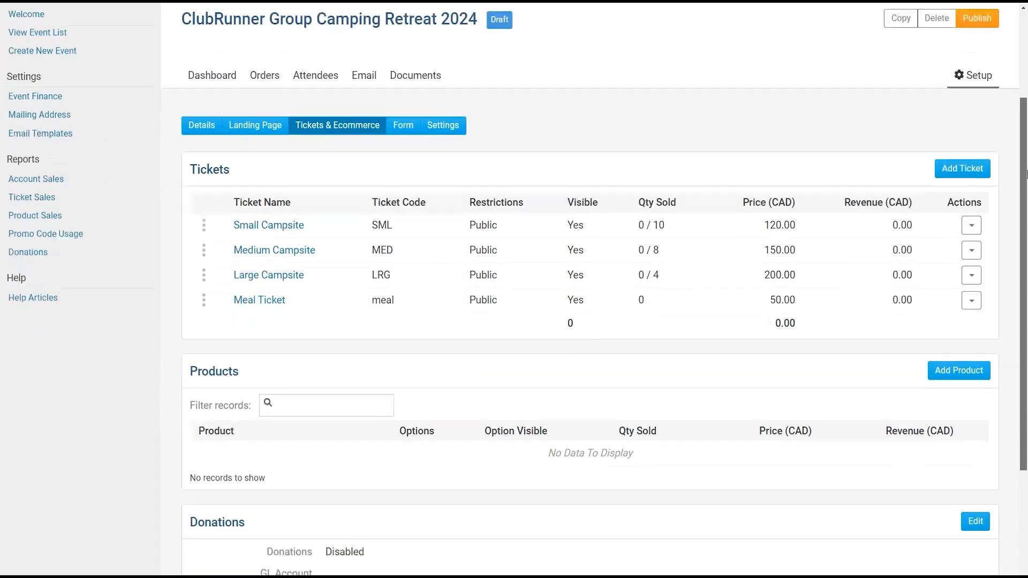
pyautogui.moveTo(191, 249); pyautogui.dragTo(268, 252)
pyautogui.click(269, 252)
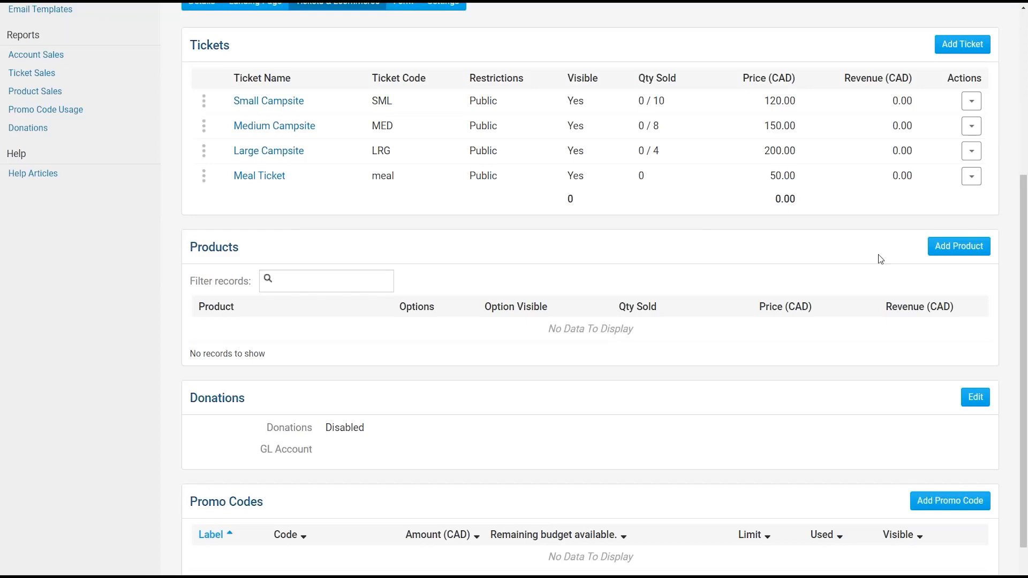
# - Start a T-Shirt product with code shirt and Maximum quantity 0
pyautogui.click(954, 250)
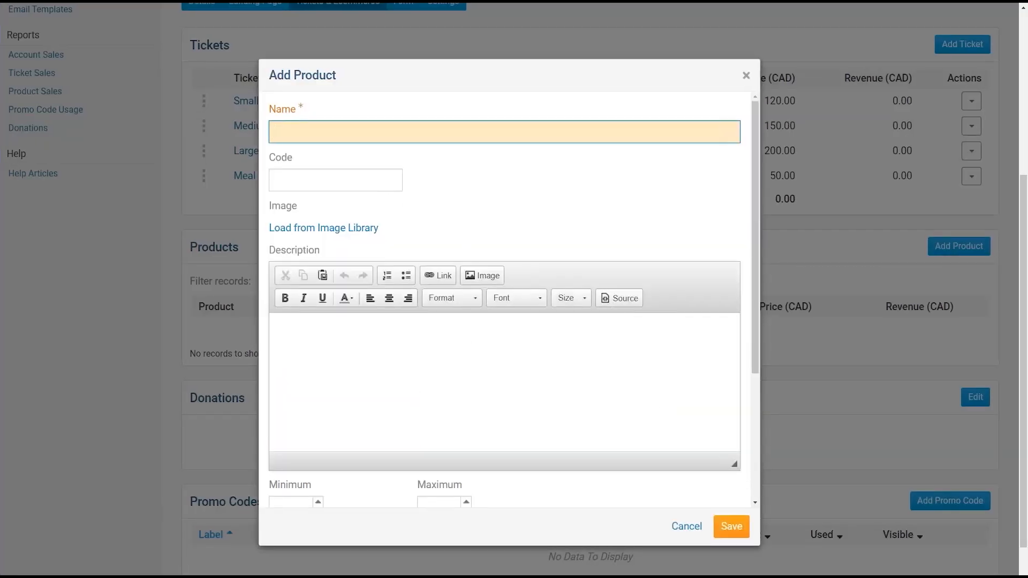
pyautogui.write('T-Shirt')
pyautogui.press('Tab')
pyautogui.write('shirt')
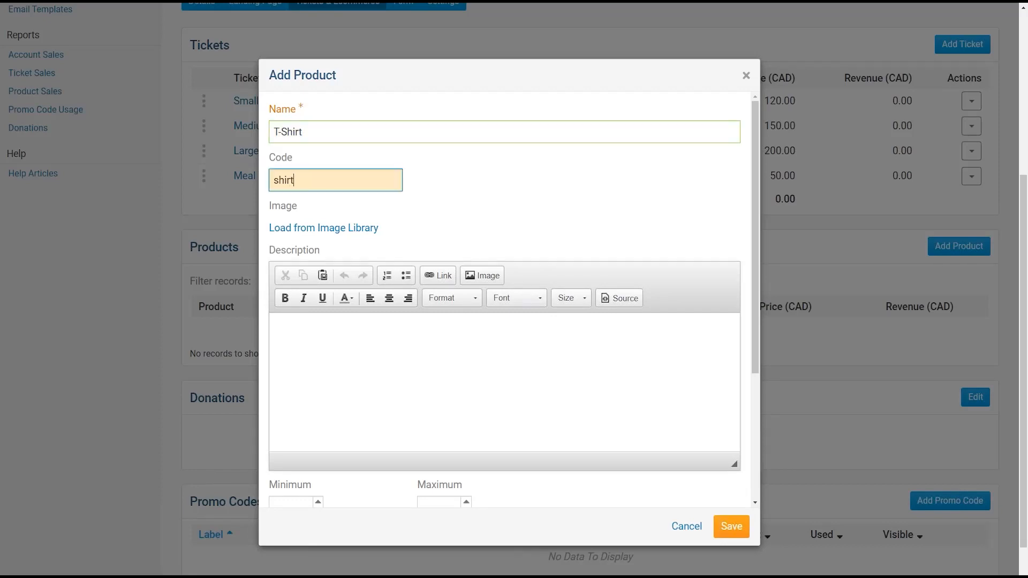
pyautogui.press('Tab')
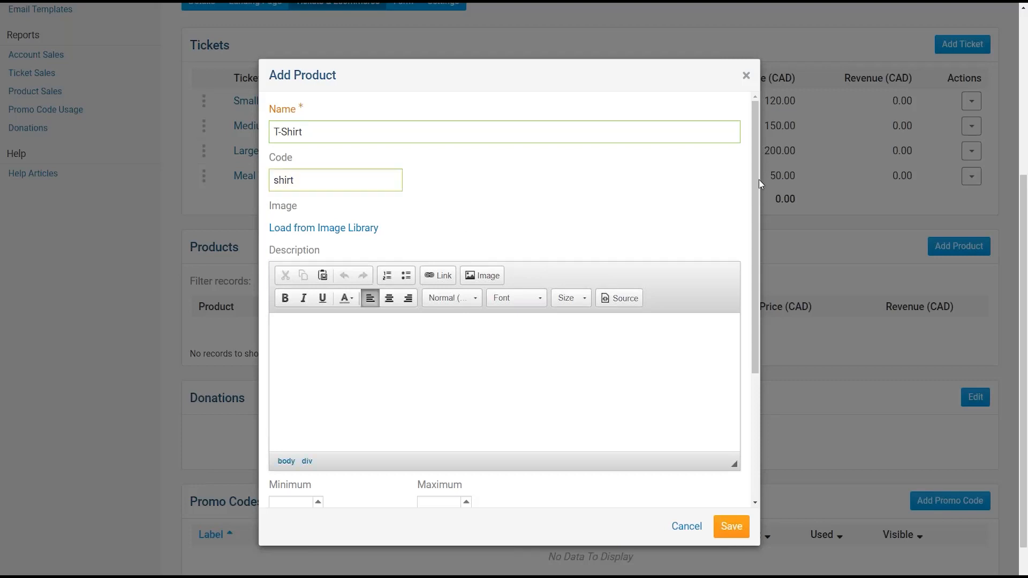
pyautogui.moveTo(756, 186); pyautogui.dragTo(752, 303)
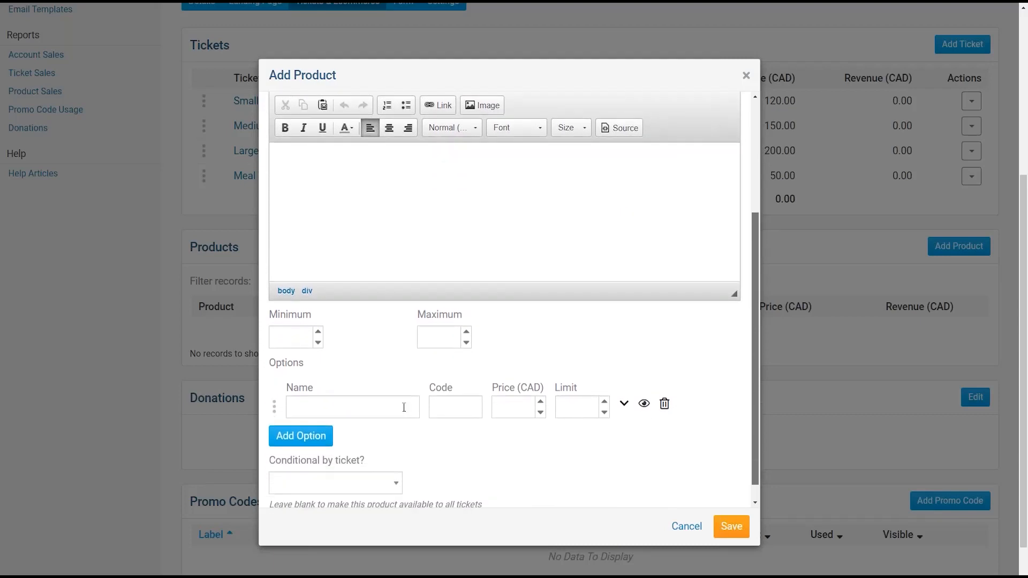
pyautogui.click(311, 337)
pyautogui.click(433, 335)
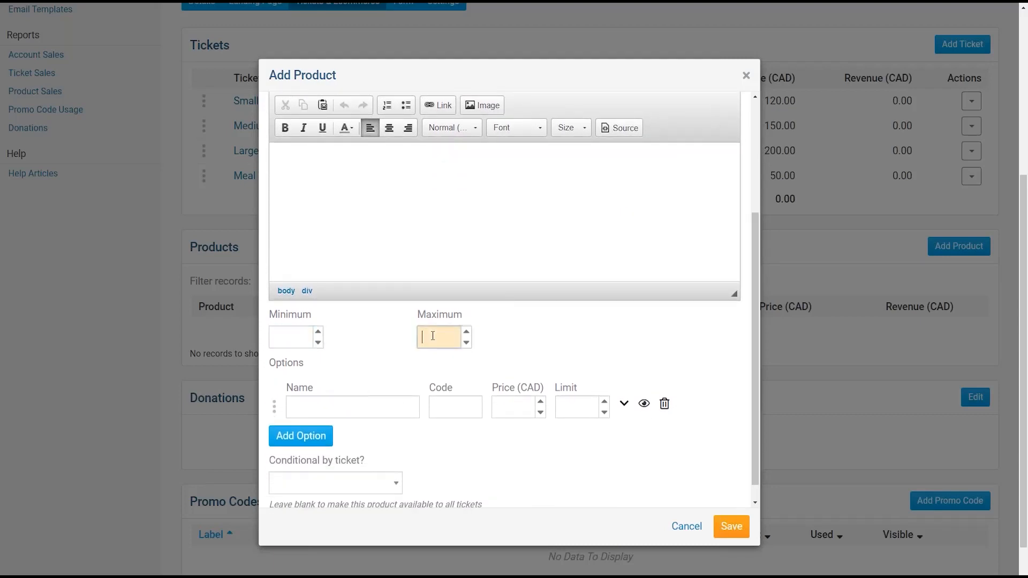
pyautogui.write('0')
pyautogui.click(378, 409)
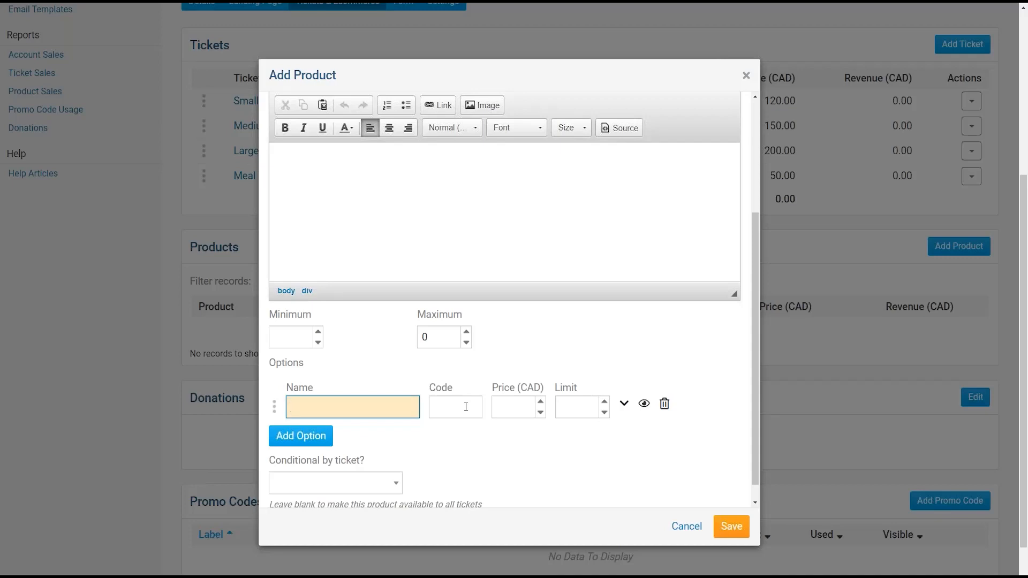
# - Add size options XS, S and M, each with a limit of 5
pyautogui.write('XS')
pyautogui.press('Tab')
pyautogui.press('Tab')
pyautogui.press('Tab')
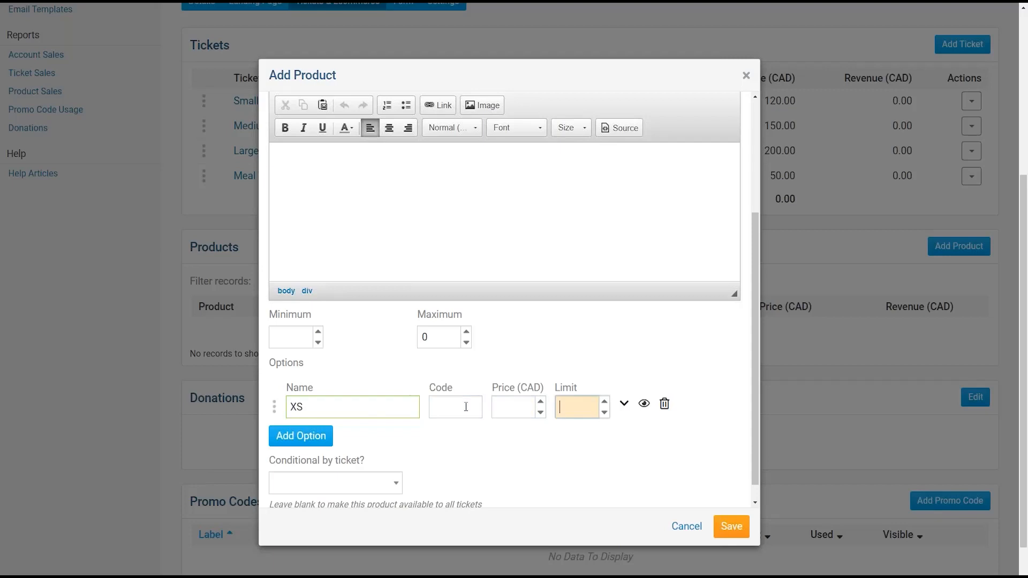
pyautogui.write('5')
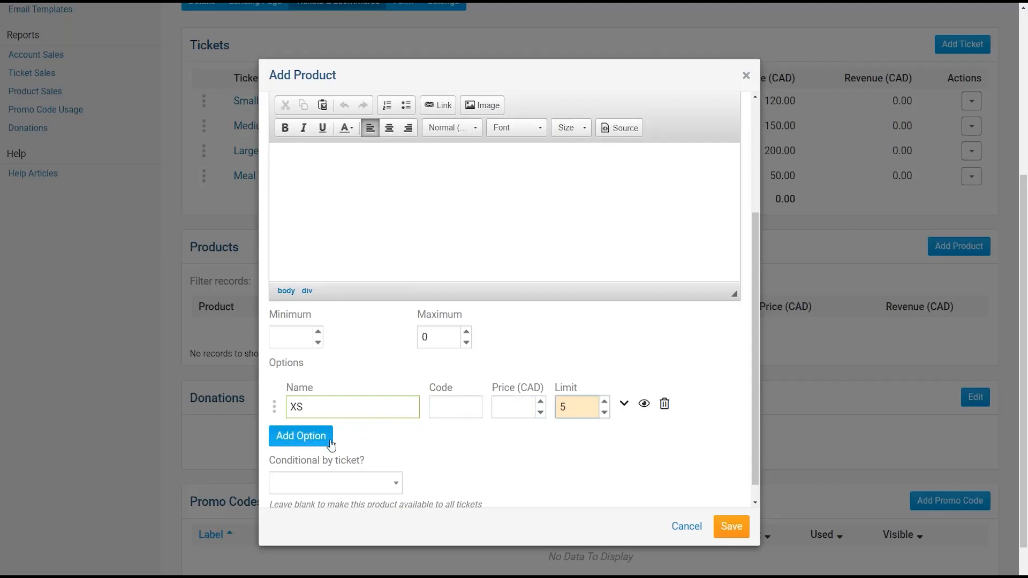
pyautogui.click(317, 435)
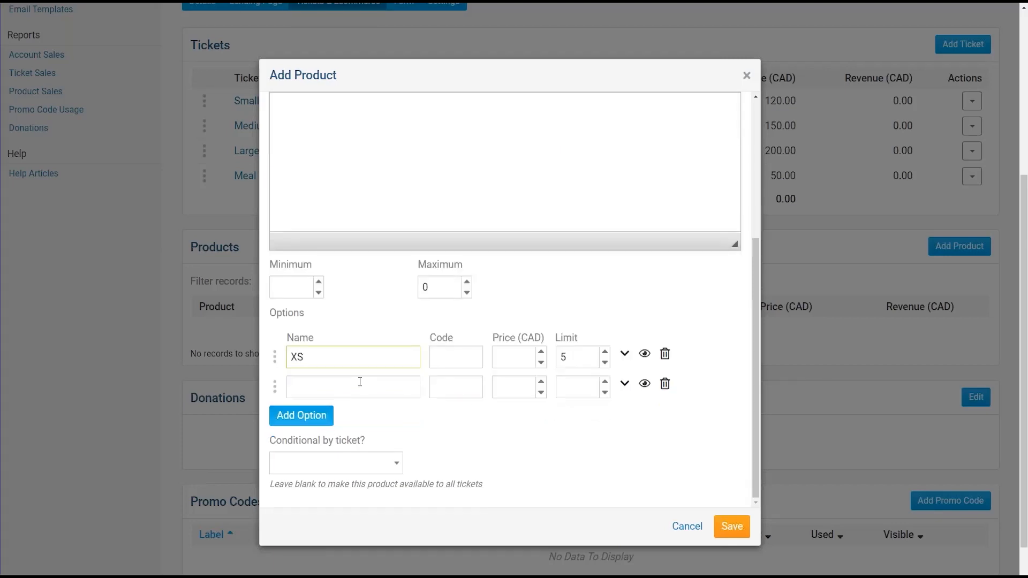
pyautogui.click(359, 381)
pyautogui.write('S')
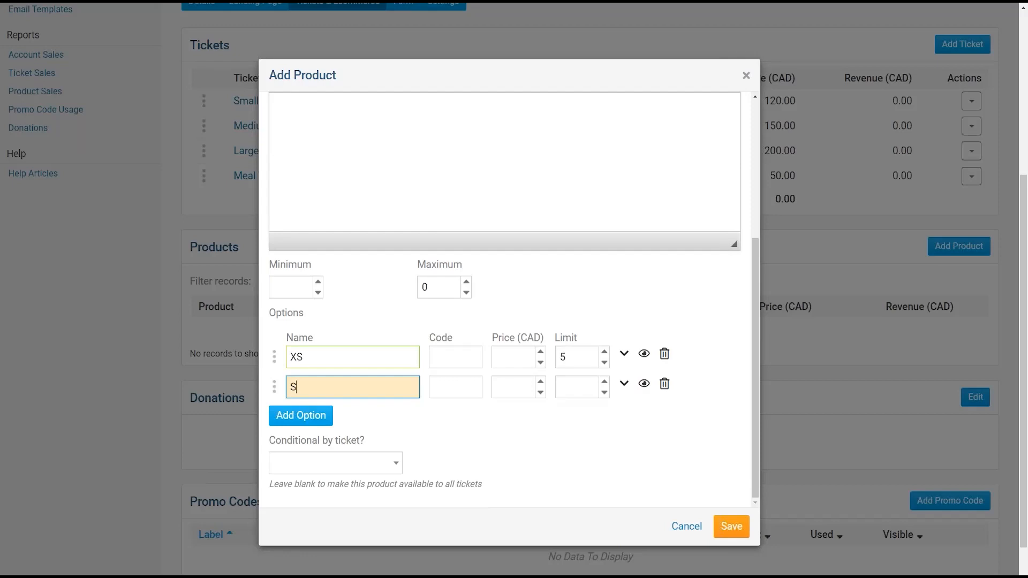
pyautogui.click(567, 387)
pyautogui.write('5')
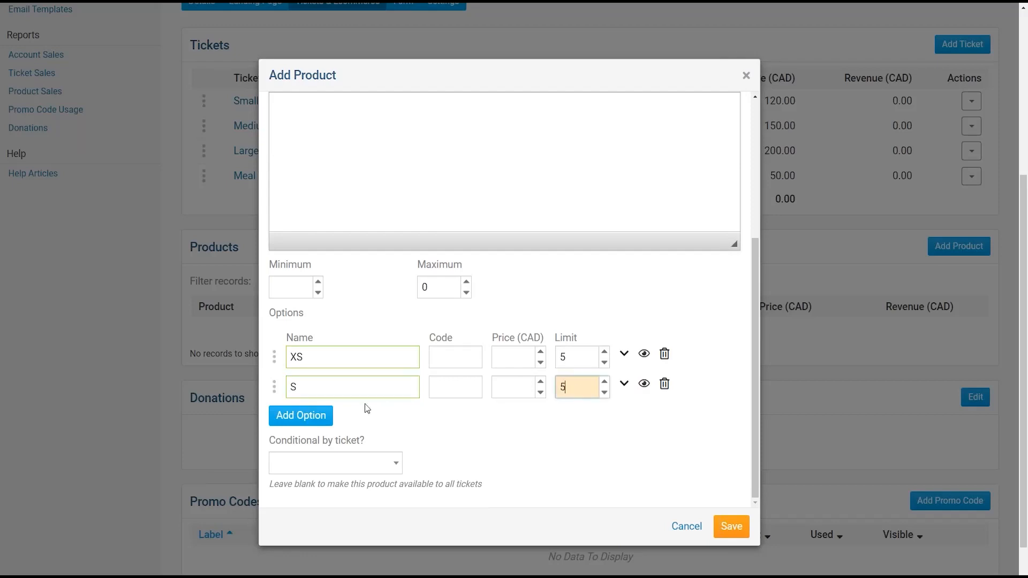
pyautogui.click(314, 423)
pyautogui.click(322, 384)
pyautogui.write('M')
pyautogui.click(576, 386)
pyautogui.write('5')
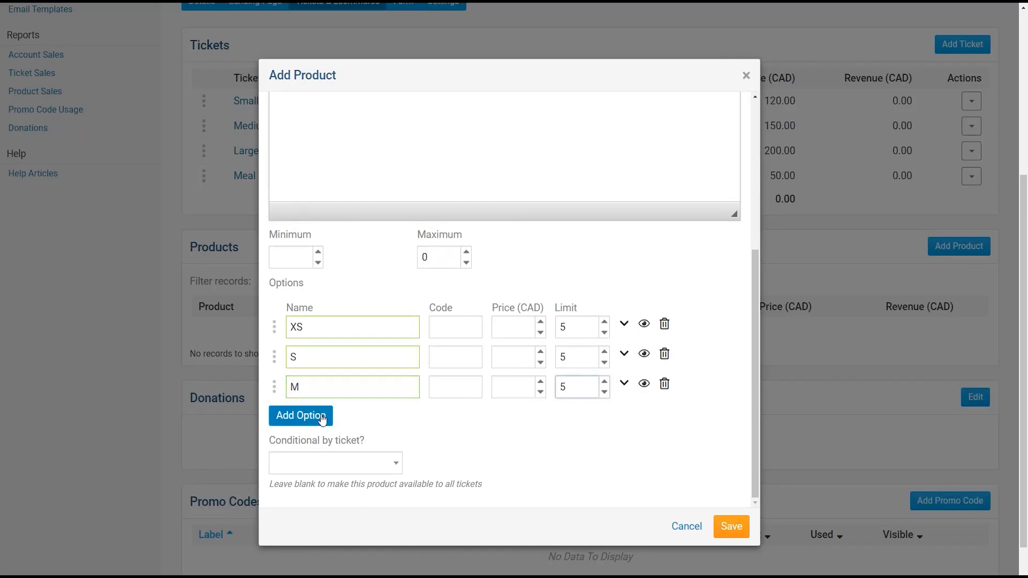
# - Add size options L, XL and XXL, each with a limit of 5
pyautogui.click(321, 417)
pyautogui.write('L')
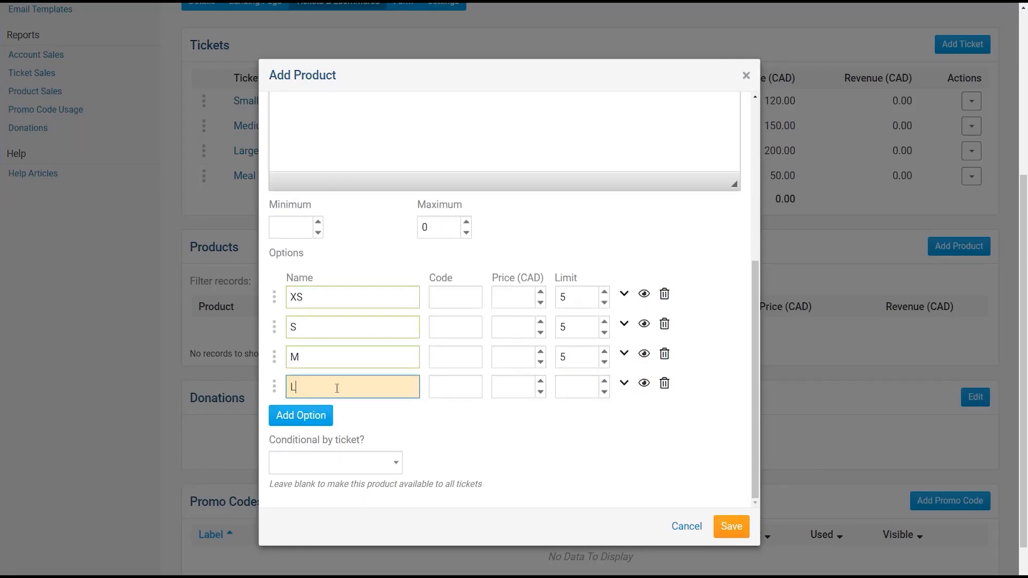
pyautogui.click(583, 394)
pyautogui.write('5')
pyautogui.click(297, 421)
pyautogui.write('XL')
pyautogui.click(576, 387)
pyautogui.write('5')
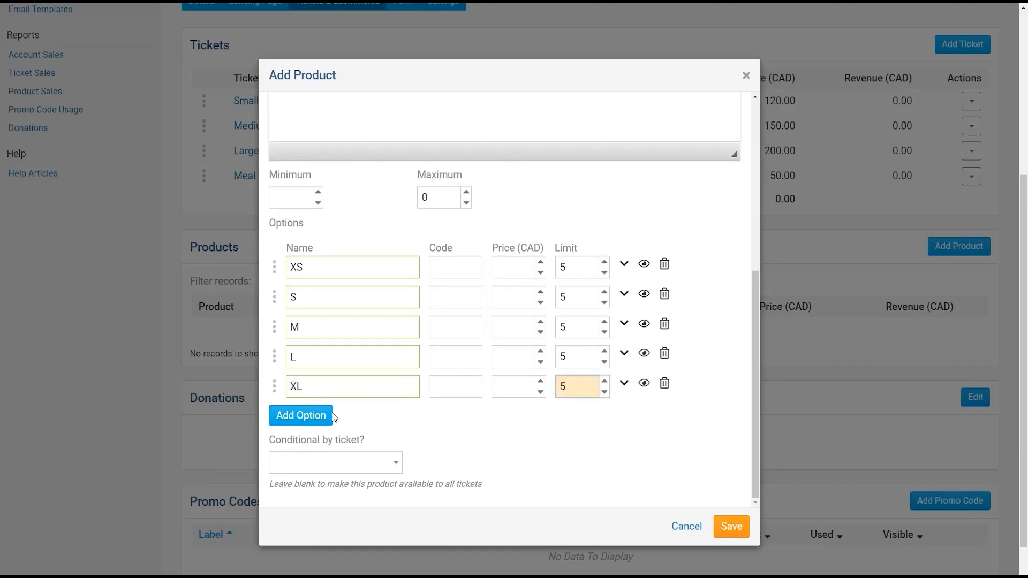
pyautogui.click(299, 415)
pyautogui.click(358, 394)
pyautogui.write('XXL')
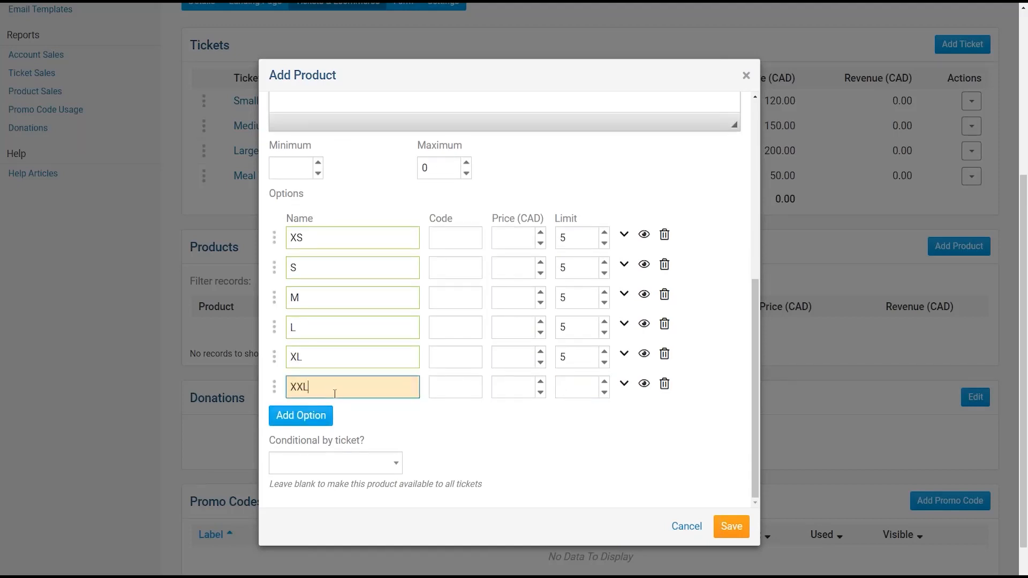
pyautogui.click(560, 394)
pyautogui.write('5')
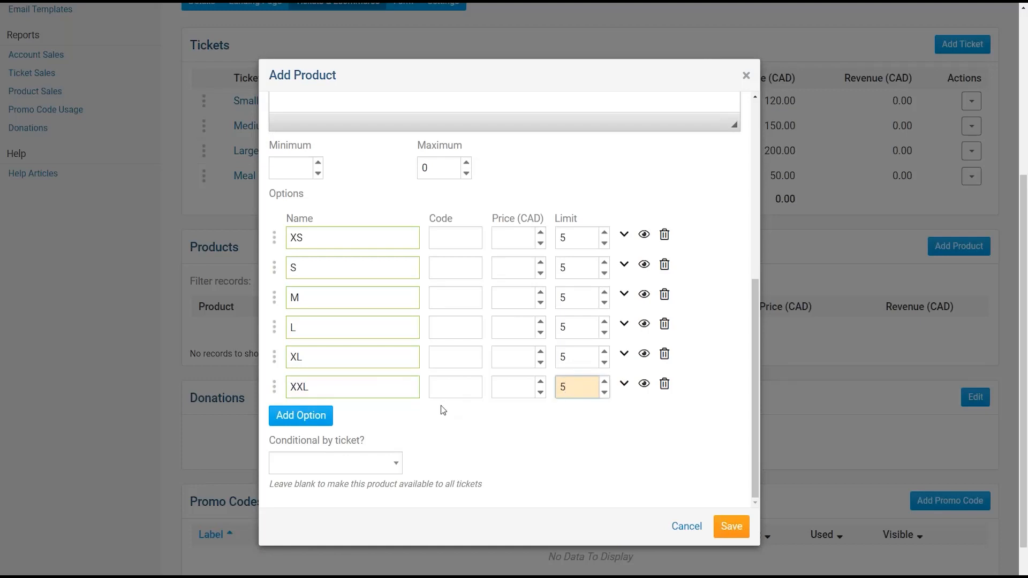
# - Price each T-Shirt size option, XS through XXL, at 5 CAD
pyautogui.click(522, 242)
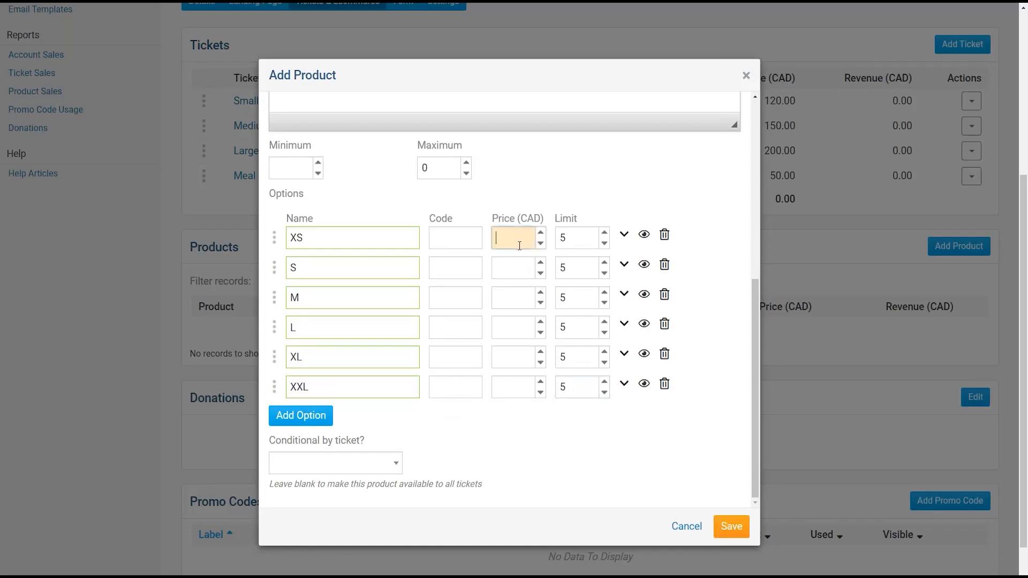
pyautogui.scroll(3, 498, 265)
pyautogui.scroll(-3, 512, 298)
pyautogui.click(572, 238)
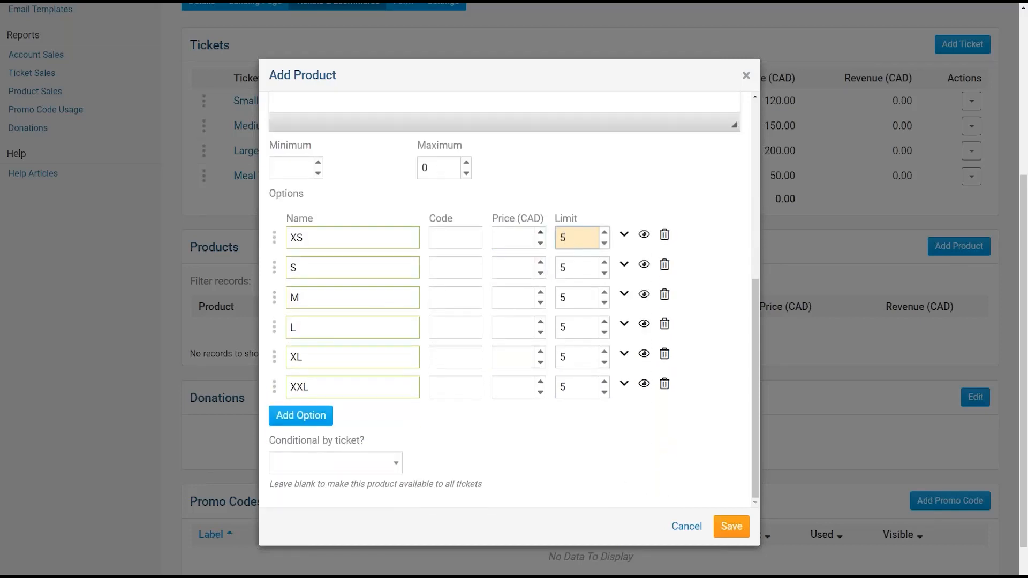
pyautogui.click(514, 238)
pyautogui.write('5')
pyautogui.click(497, 267)
pyautogui.write('5')
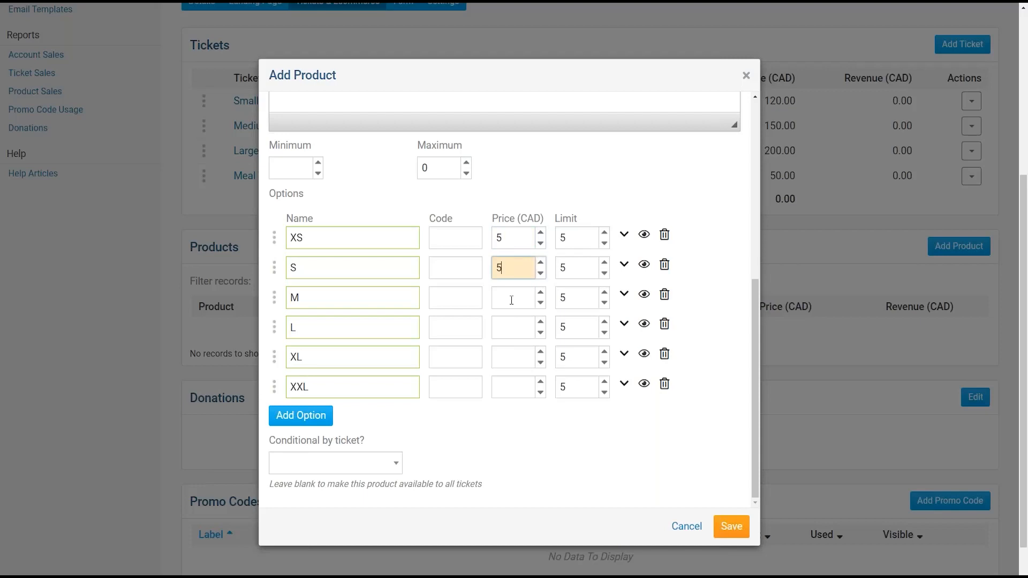
pyautogui.click(510, 299)
pyautogui.write('5')
pyautogui.click(511, 327)
pyautogui.write('5')
pyautogui.click(512, 357)
pyautogui.write('5')
pyautogui.click(516, 388)
pyautogui.write('5')
# - Clear the existing limit values from the size option rows
pyautogui.doubleClick(567, 387)
pyautogui.press('BackSpace')
pyautogui.doubleClick(565, 357)
pyautogui.press('BackSpace')
pyautogui.doubleClick(564, 327)
pyautogui.press('BackSpace')
pyautogui.doubleClick(567, 297)
pyautogui.press('BackSpace')
pyautogui.doubleClick(581, 267)
pyautogui.press('BackSpace')
pyautogui.doubleClick(566, 237)
pyautogui.press('BackSpace')
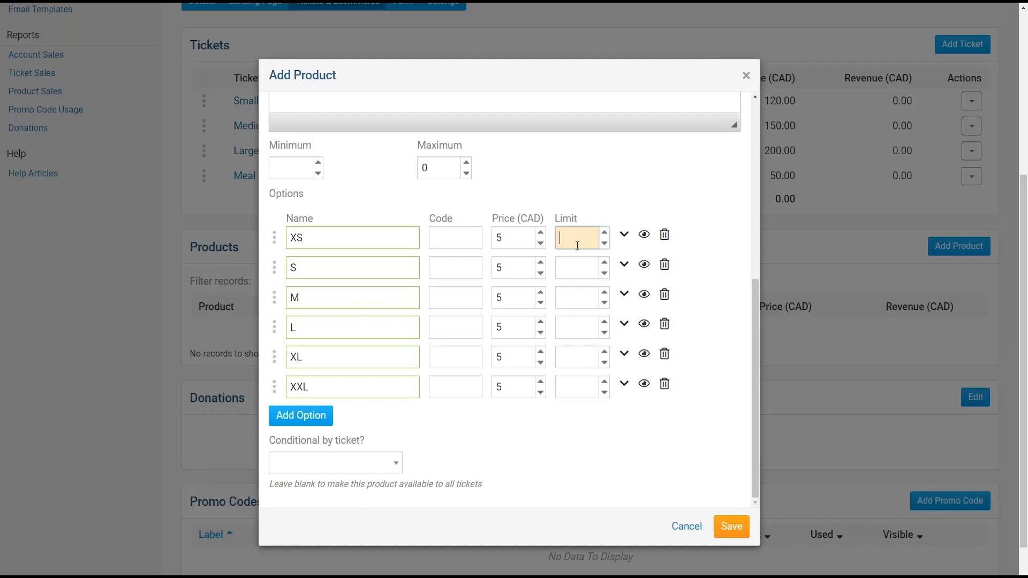
# - Enter a limit of 10 for every size option from XS to XXL
pyautogui.write('10')
pyautogui.press('Tab')
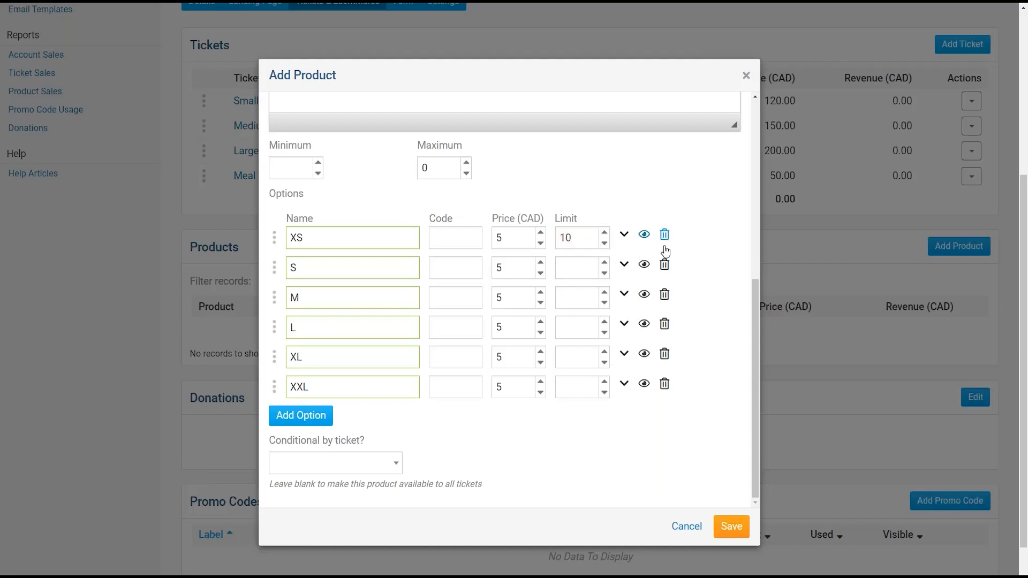
pyautogui.click(594, 266)
pyautogui.write('1')
pyautogui.press('Tab')
pyautogui.click(577, 301)
pyautogui.write('10')
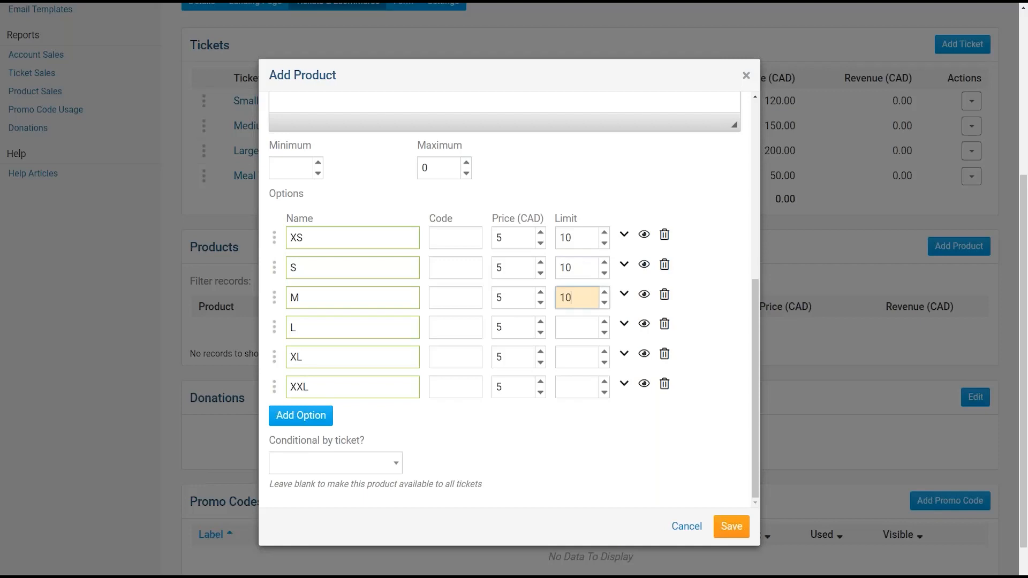
pyautogui.click(579, 325)
pyautogui.write('10')
pyautogui.click(574, 351)
pyautogui.write('10')
pyautogui.click(578, 386)
pyautogui.write('10')
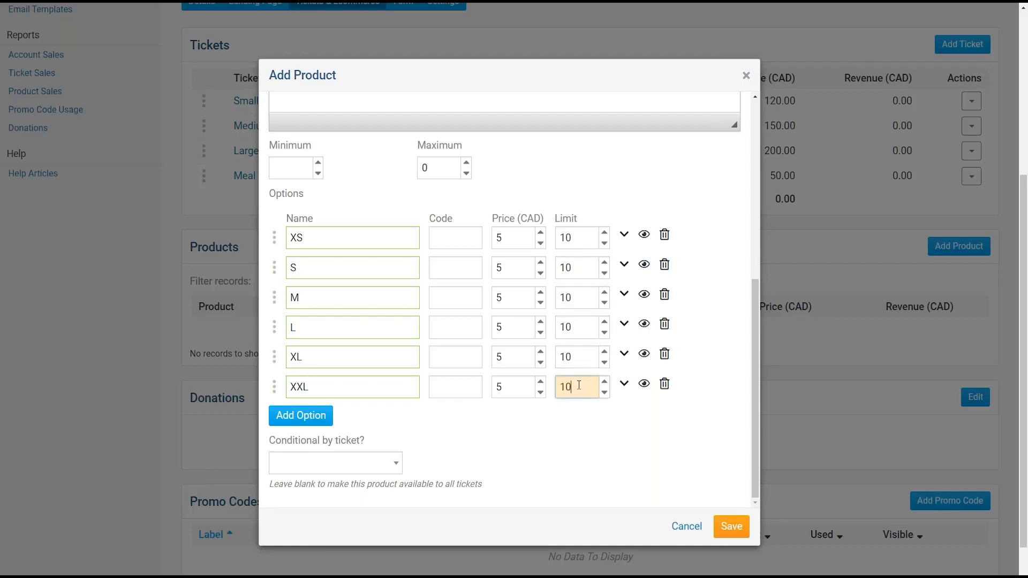
pyautogui.click(591, 423)
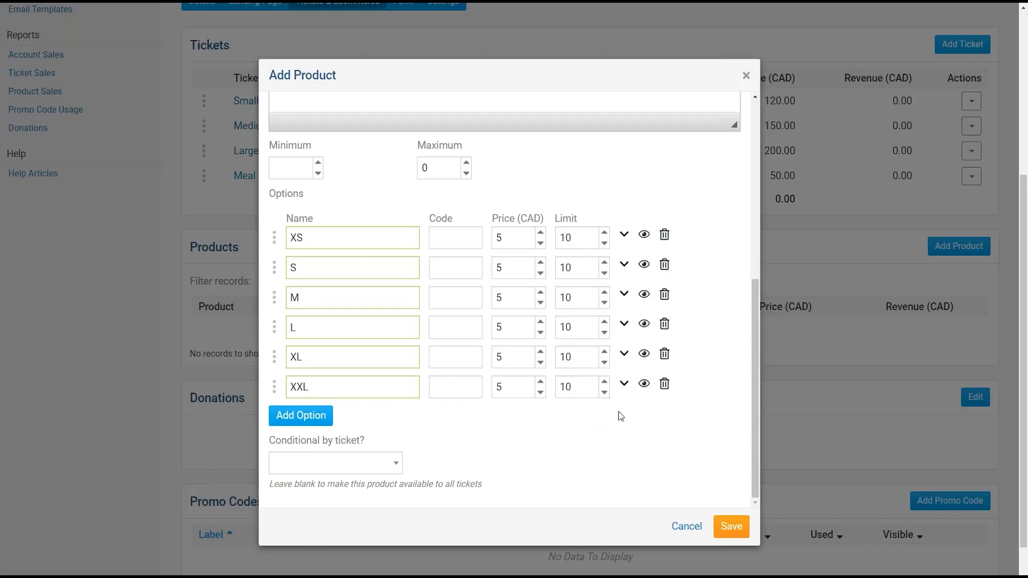
pyautogui.click(645, 239)
pyautogui.click(644, 384)
pyautogui.click(646, 355)
pyautogui.click(644, 324)
pyautogui.click(645, 294)
pyautogui.click(646, 238)
pyautogui.click(645, 265)
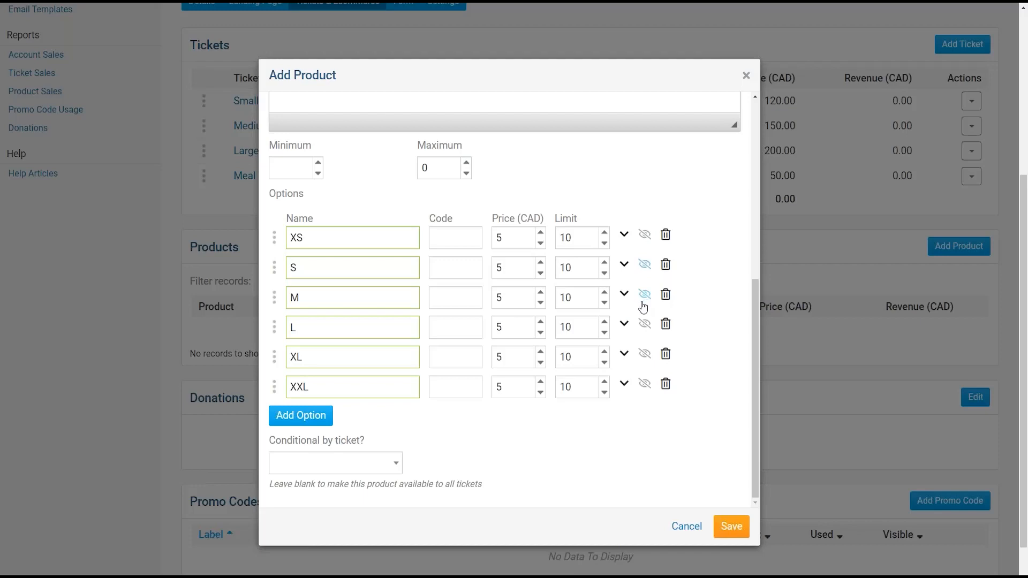
pyautogui.click(644, 236)
pyautogui.click(644, 265)
pyautogui.click(644, 294)
pyautogui.click(645, 354)
pyautogui.click(644, 325)
pyautogui.click(645, 384)
pyautogui.click(625, 386)
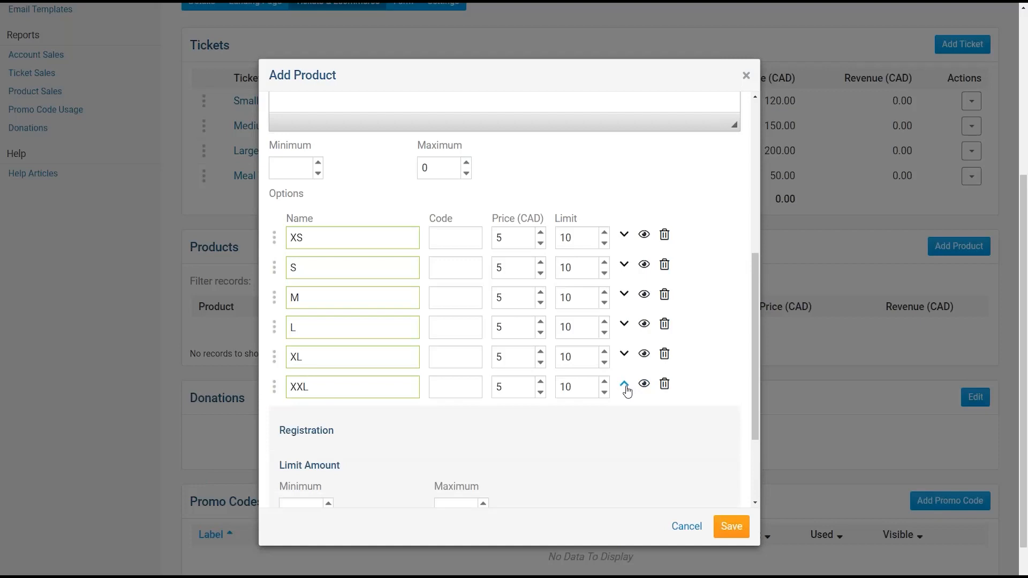
pyautogui.click(625, 385)
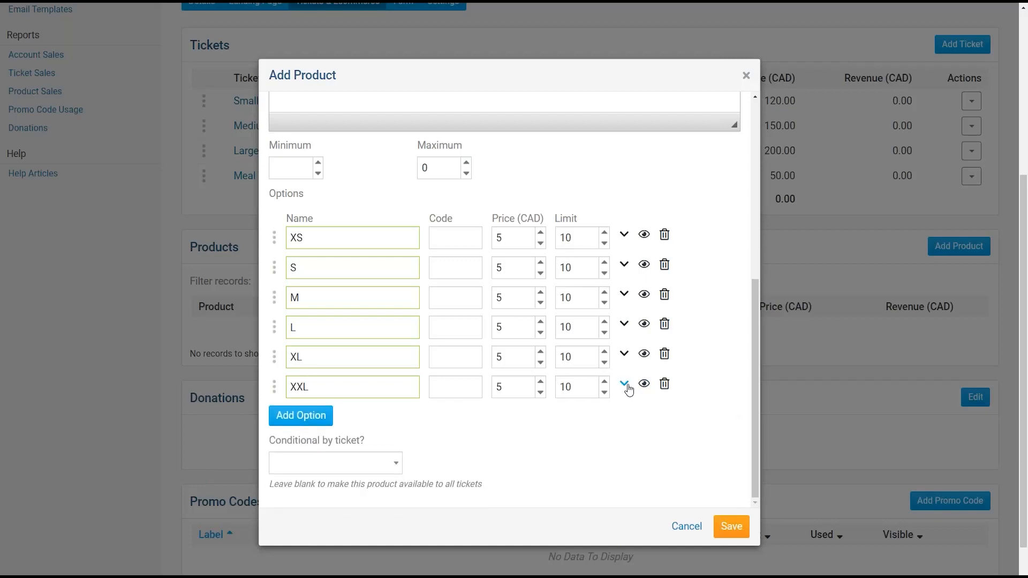
pyautogui.click(625, 387)
# - Collapse the XXL row and open the Conditional by ticket? list showing the four retreat tickets
pyautogui.moveTo(753, 300); pyautogui.dragTo(758, 346)
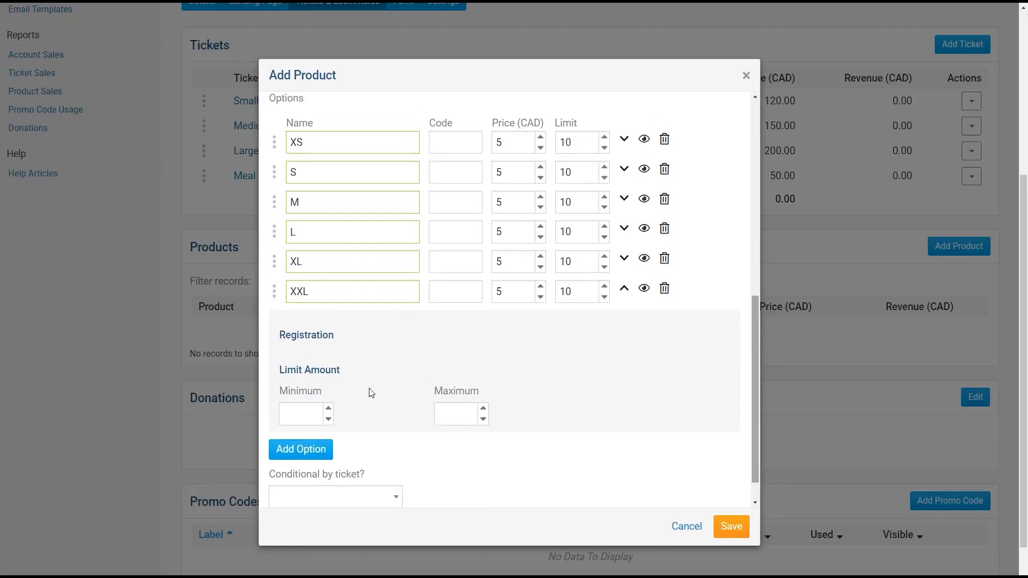
pyautogui.scroll(2, 317, 240)
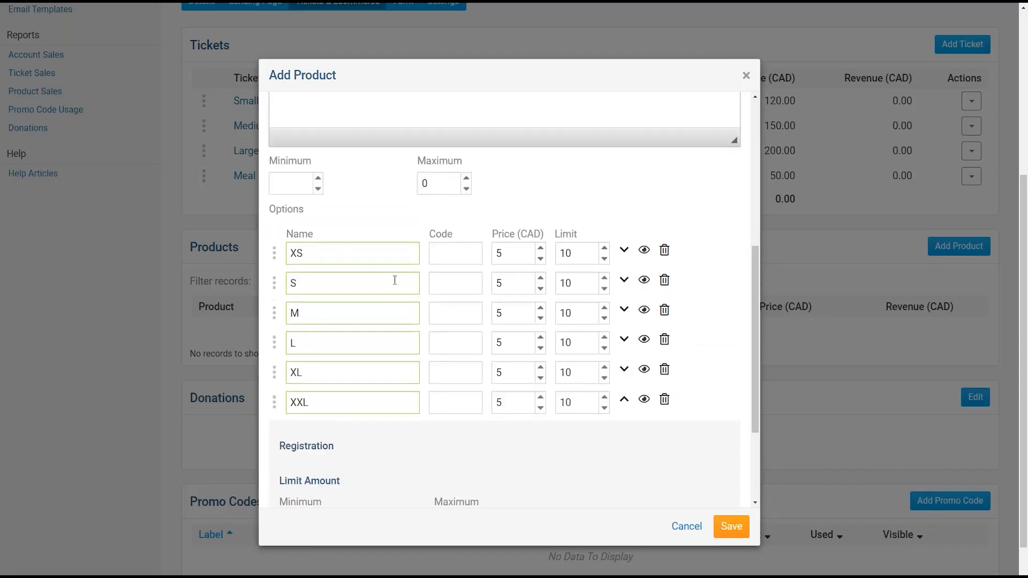
pyautogui.rightClick(484, 431)
pyautogui.click(381, 224)
pyautogui.scroll(-2, 538, 381)
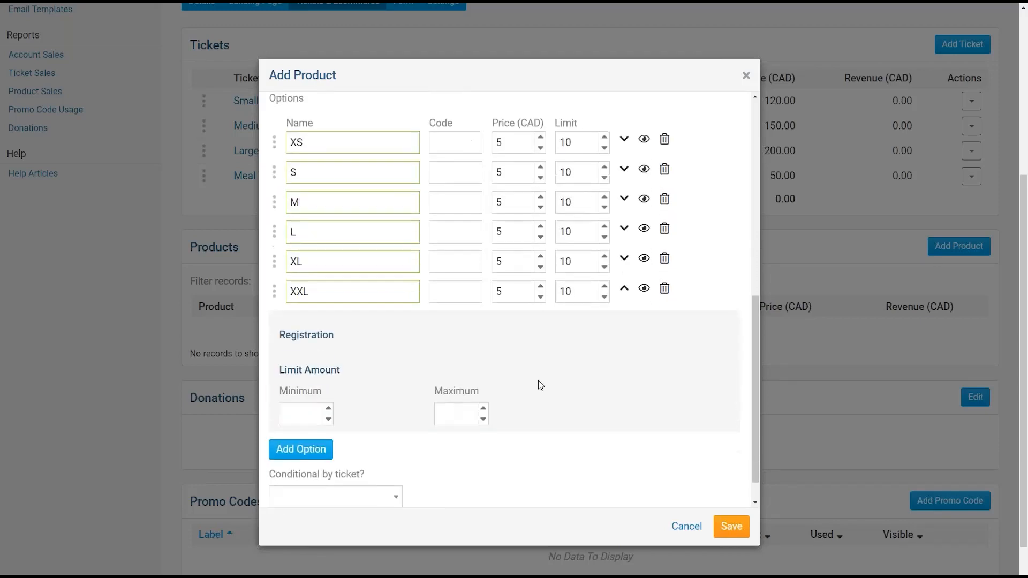
pyautogui.click(624, 291)
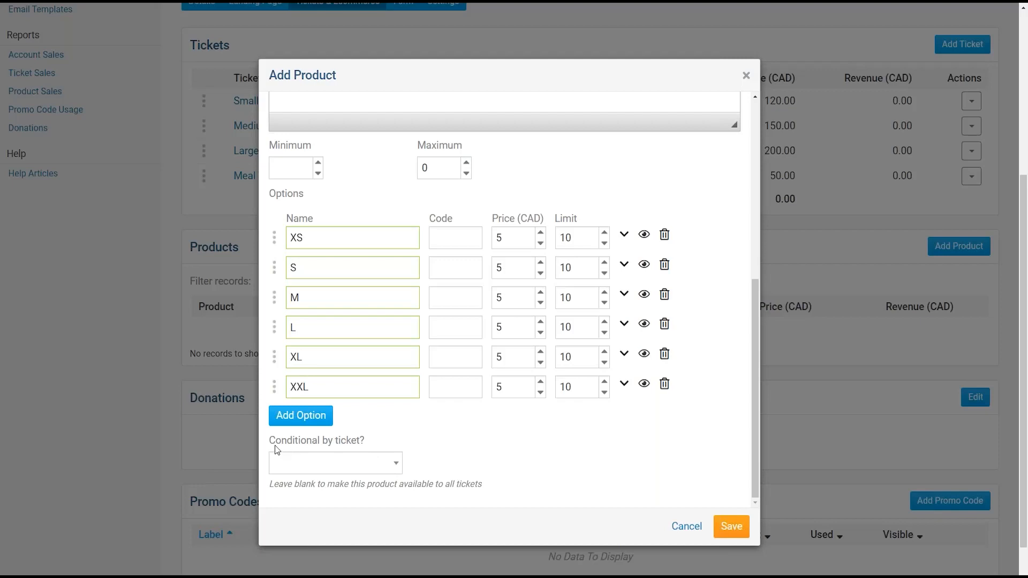
pyautogui.moveTo(269, 442); pyautogui.dragTo(339, 444)
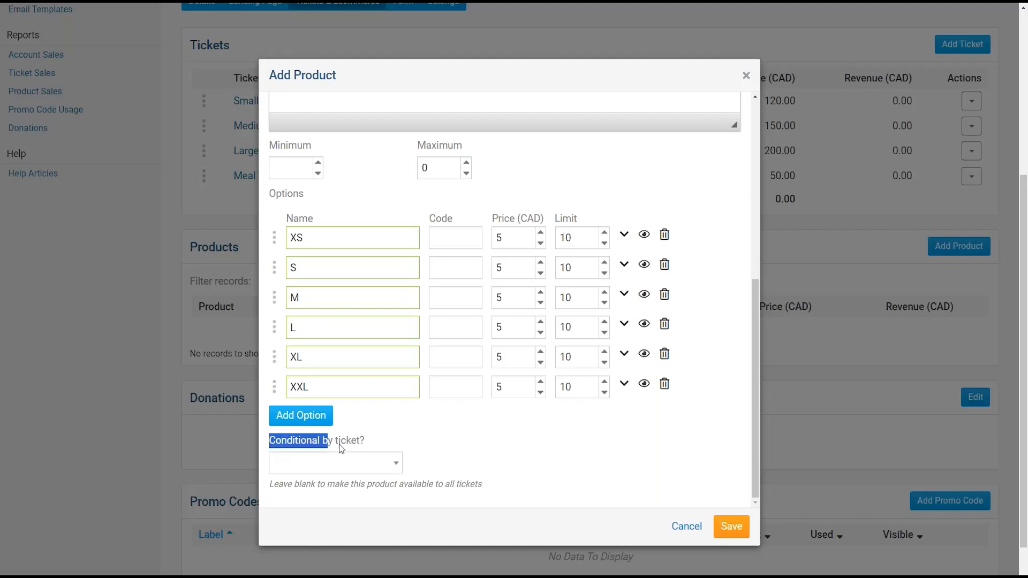
pyautogui.click(394, 462)
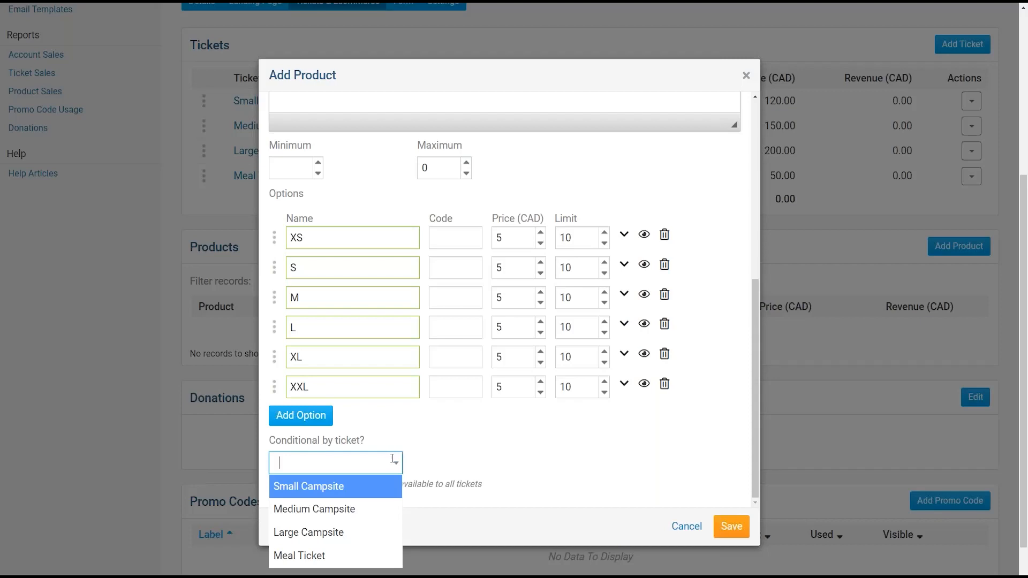
# - Try the campsite ticket restrictions, then clear them so the T-Shirt applies to all tickets
pyautogui.click(420, 408)
pyautogui.click(397, 462)
pyautogui.click(355, 531)
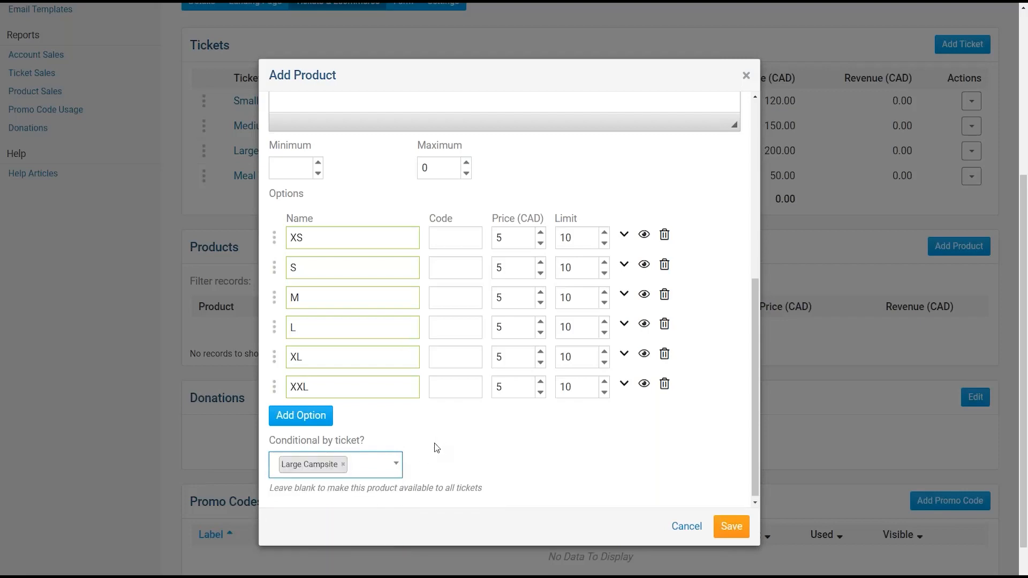
pyautogui.scroll(10, 407, 436)
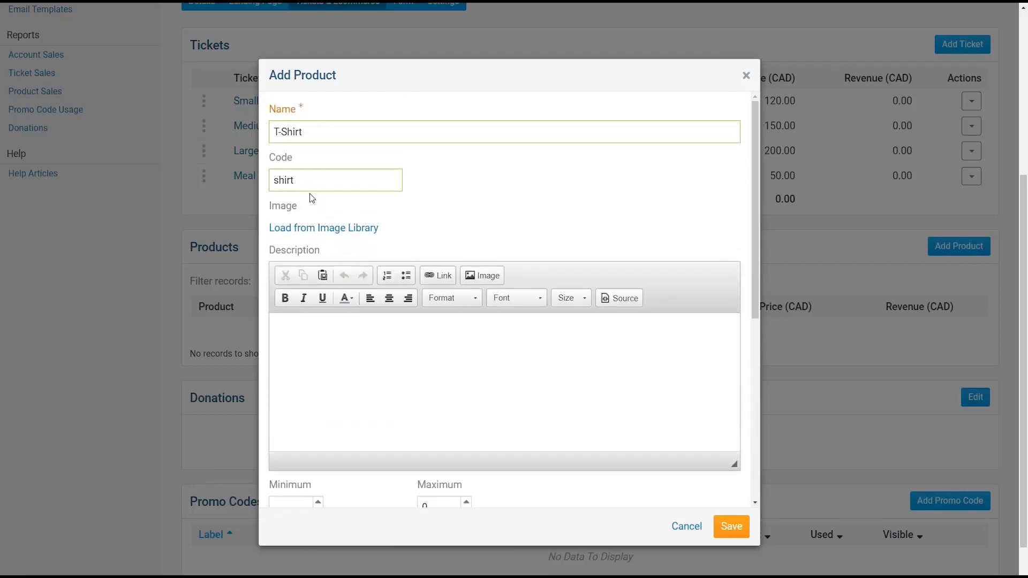
pyautogui.scroll(-10, 387, 345)
pyautogui.click(394, 461)
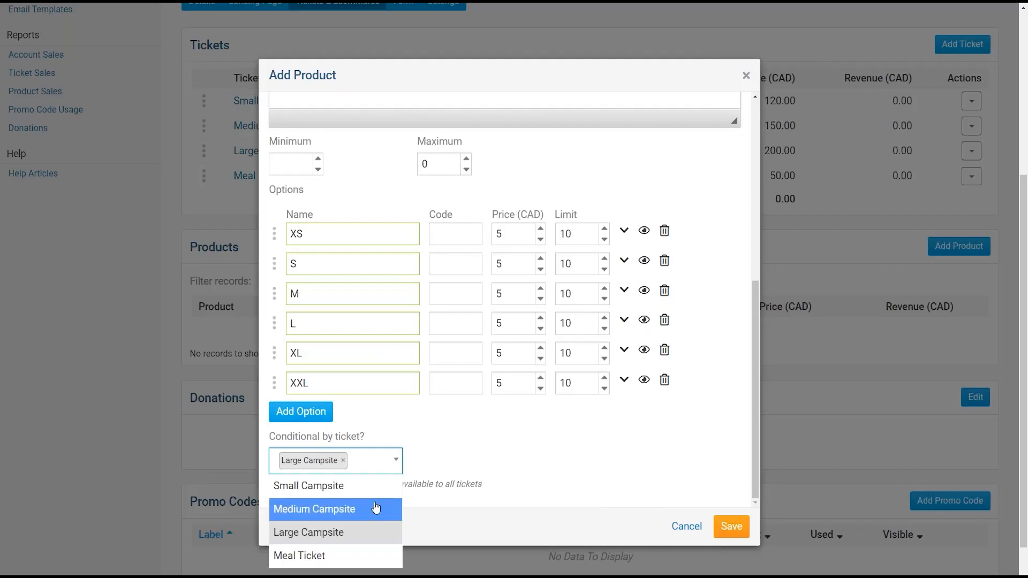
pyautogui.click(378, 505)
pyautogui.click(449, 464)
pyautogui.click(420, 484)
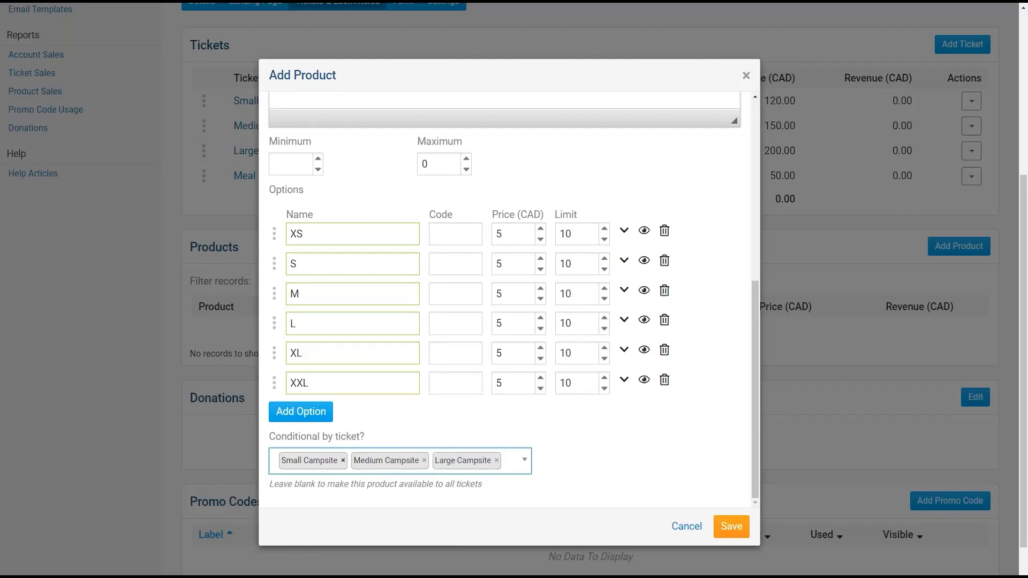
pyautogui.click(343, 460)
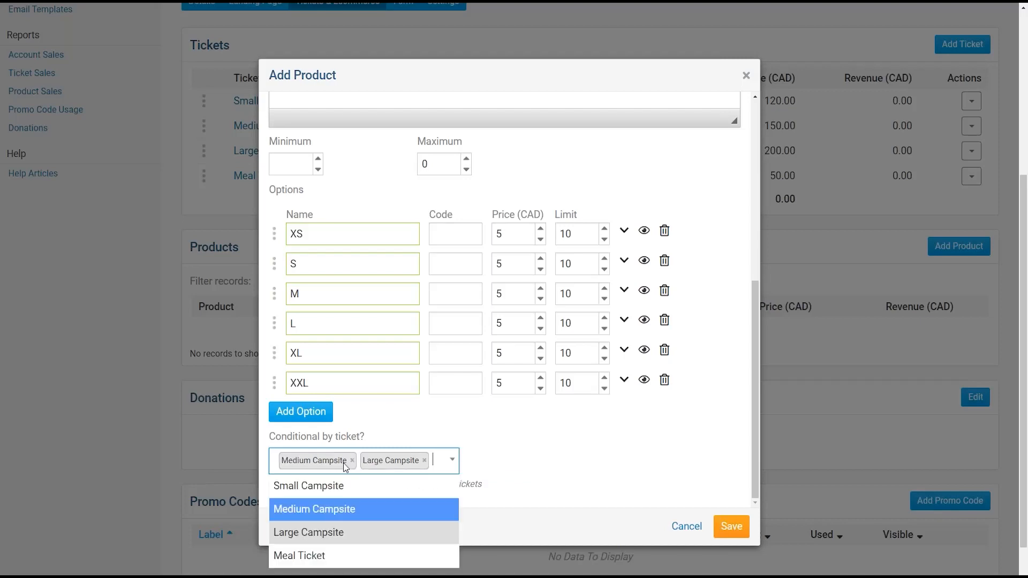
pyautogui.click(352, 461)
pyautogui.click(343, 461)
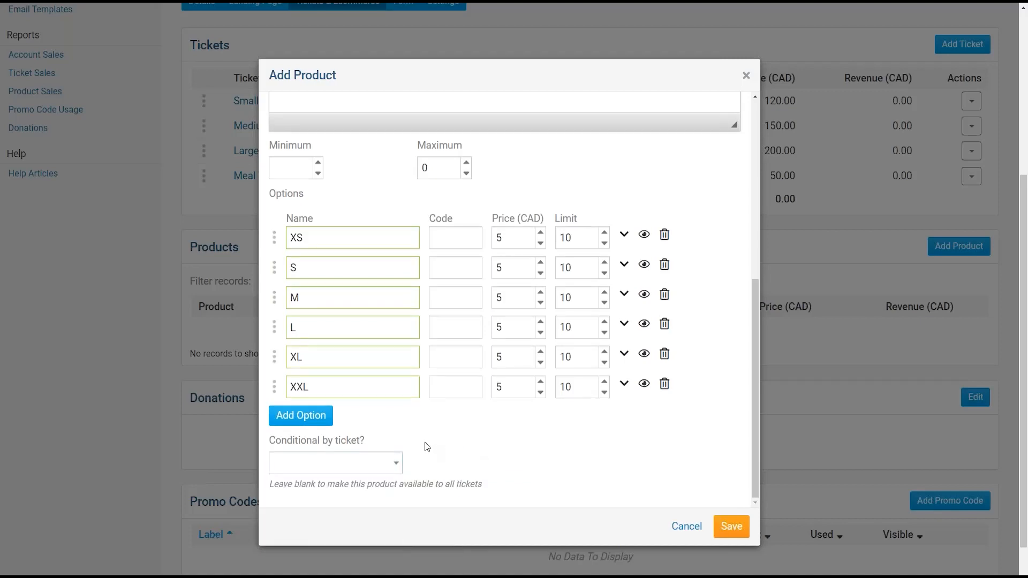
pyautogui.scroll(6, 513, 453)
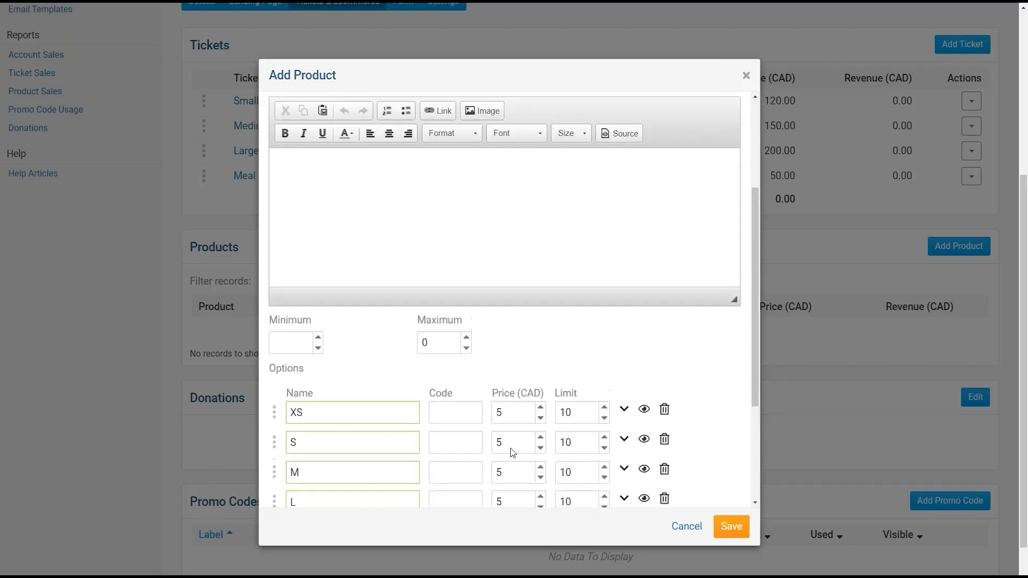
# - Save the T-Shirt product and check it in the Products list
pyautogui.click(731, 526)
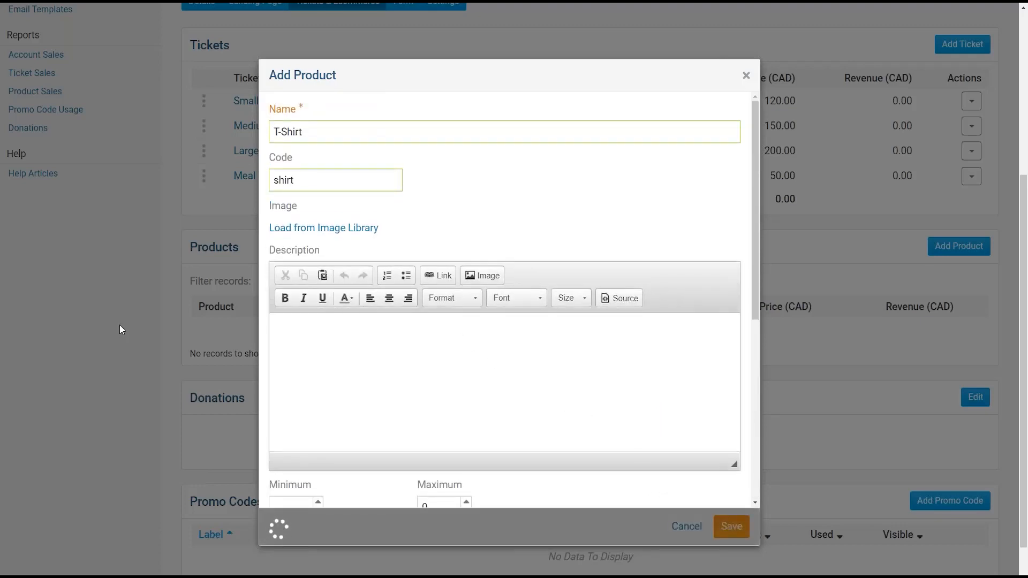
pyautogui.scroll(-2, 324, 333)
pyautogui.scroll(-3, 324, 337)
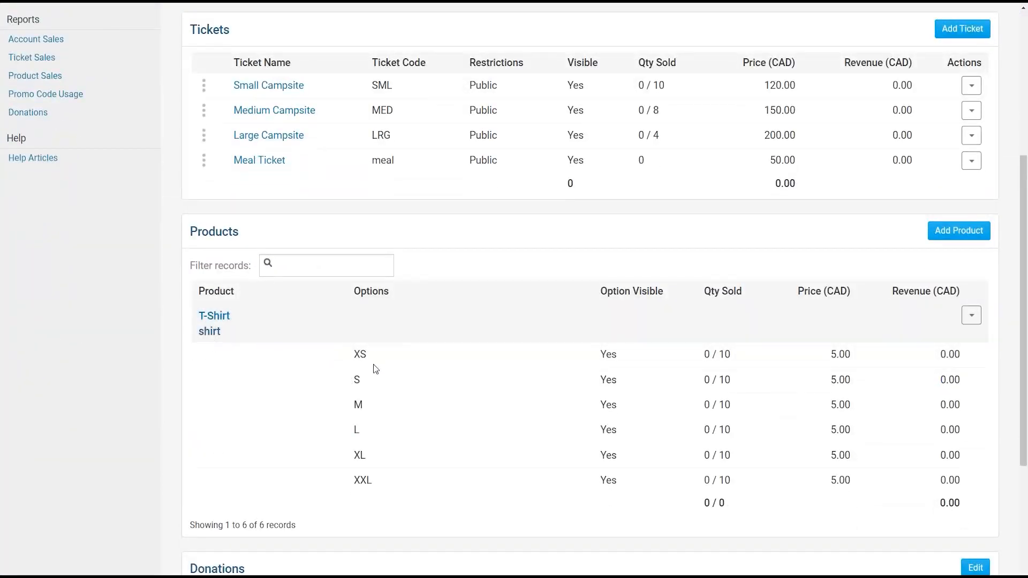
# - Add a new product named Firewood with an option limit of 25
pyautogui.click(955, 236)
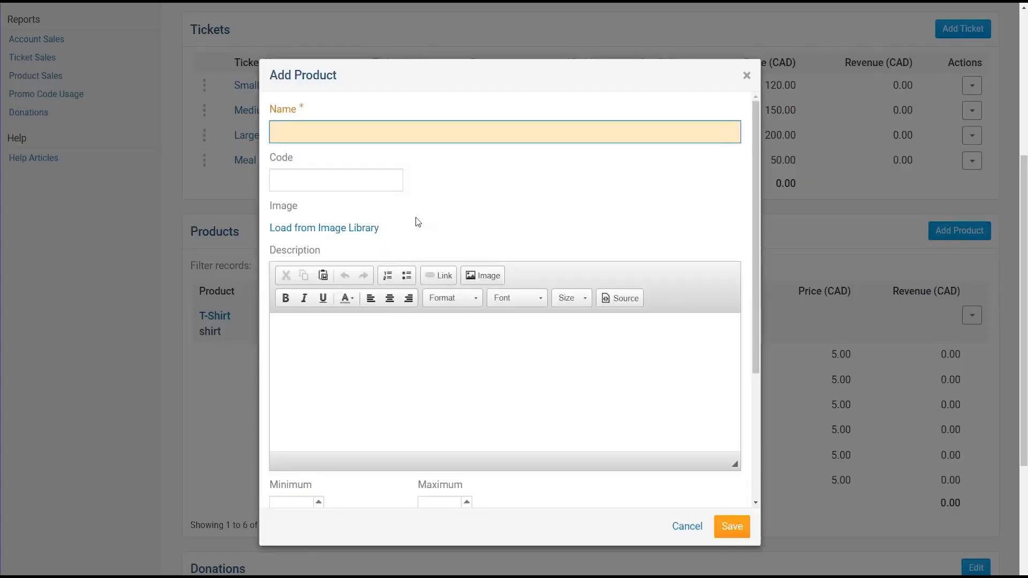
pyautogui.click(364, 133)
pyautogui.write('Firewood')
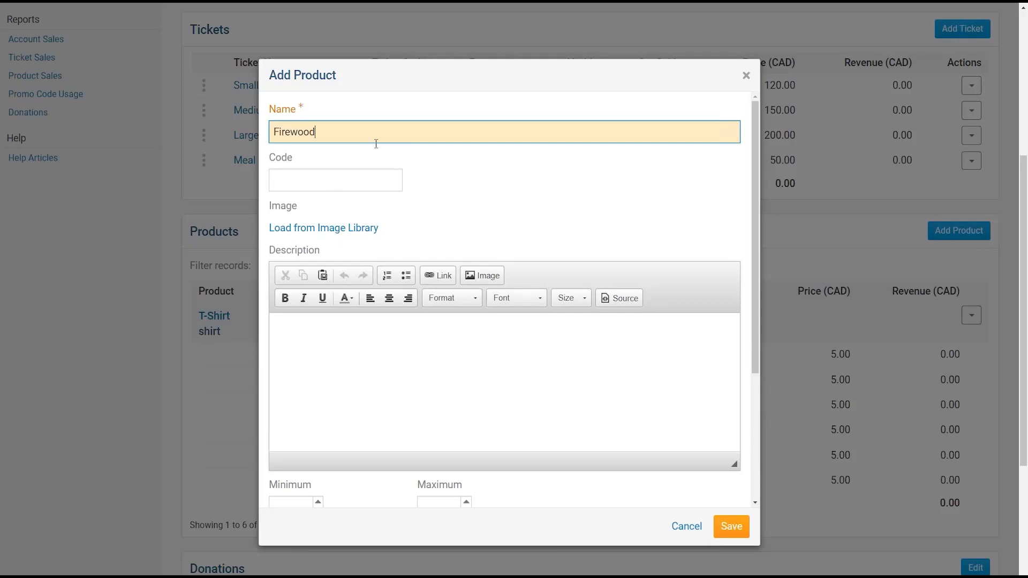
pyautogui.press('Tab')
pyautogui.press('Tab')
pyautogui.scroll(-4, 442, 315)
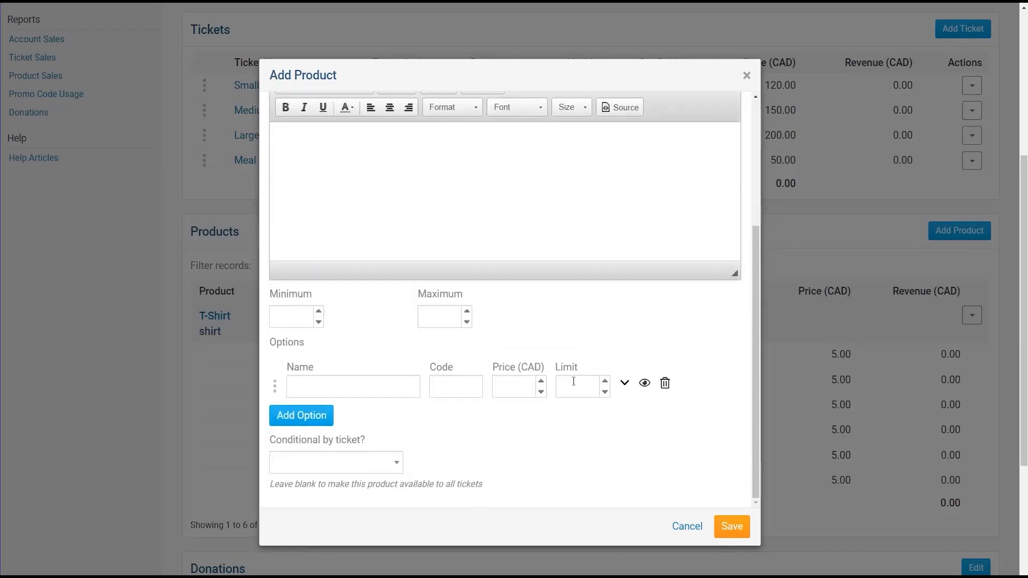
pyautogui.click(572, 381)
pyautogui.write('25')
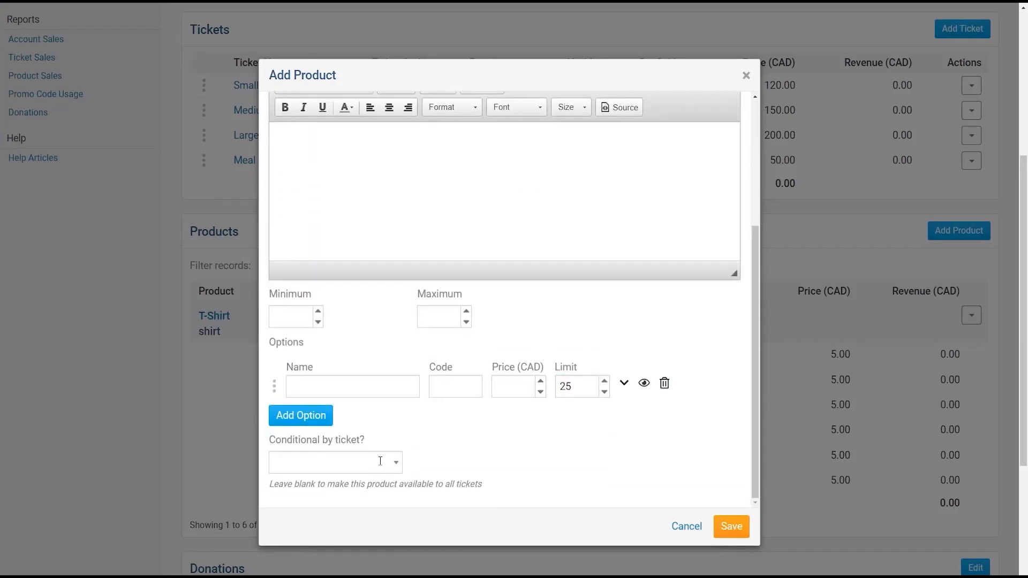
# - Restrict Firewood to Small, Medium and Large Campsite tickets and attempt to save
pyautogui.click(401, 462)
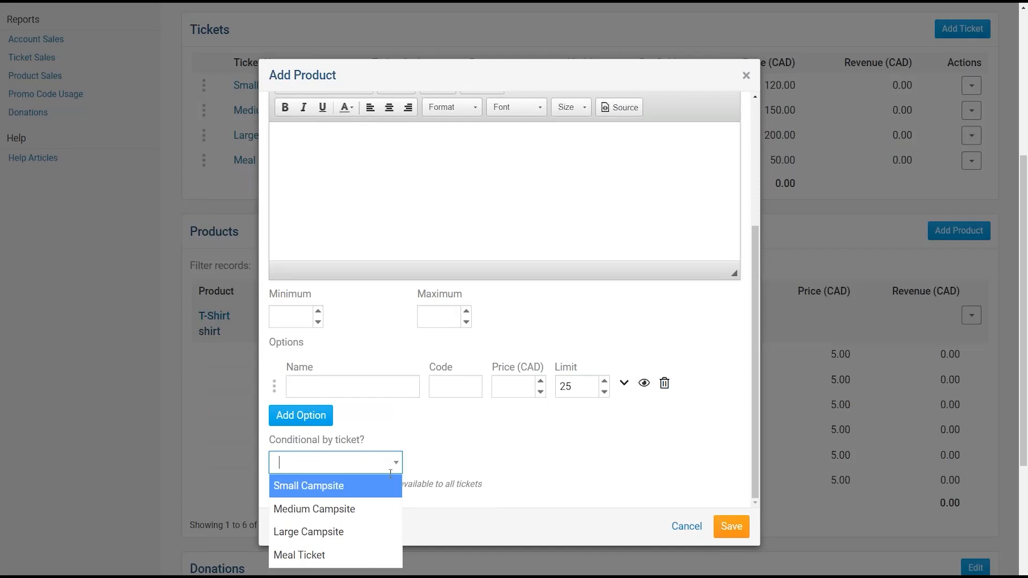
pyautogui.click(363, 495)
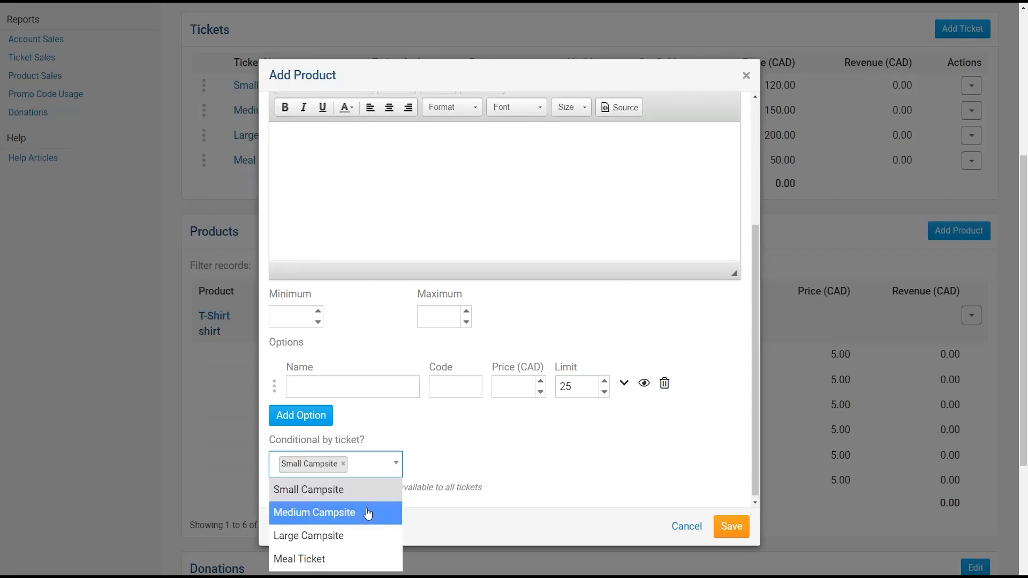
pyautogui.click(368, 514)
pyautogui.click(433, 470)
pyautogui.click(369, 523)
pyautogui.click(377, 471)
pyautogui.click(369, 522)
pyautogui.click(390, 539)
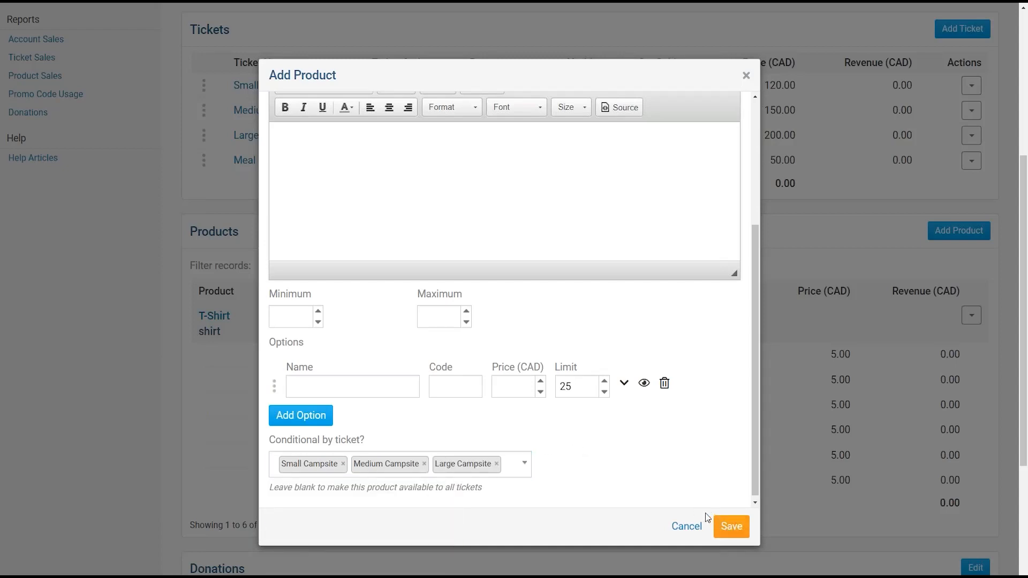
pyautogui.scroll(1, 585, 471)
pyautogui.scroll(-1, 586, 476)
pyautogui.click(730, 526)
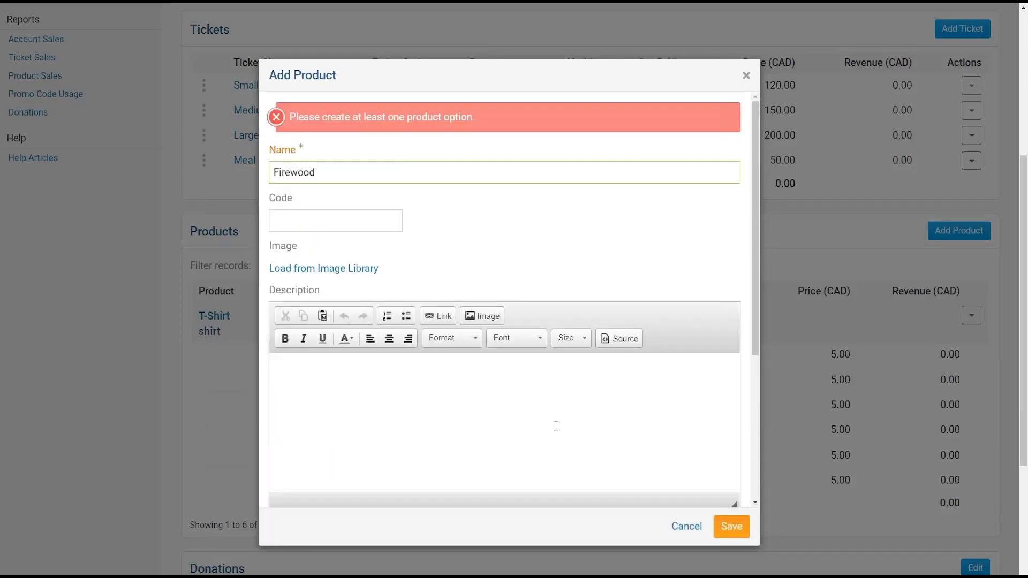
# - Name the product's option Firewood and save the product
pyautogui.scroll(-4, 527, 364)
pyautogui.click(351, 379)
pyautogui.write('Firewood')
pyautogui.press('BackSpace')
pyautogui.press('BackSpace')
pyautogui.write('ood')
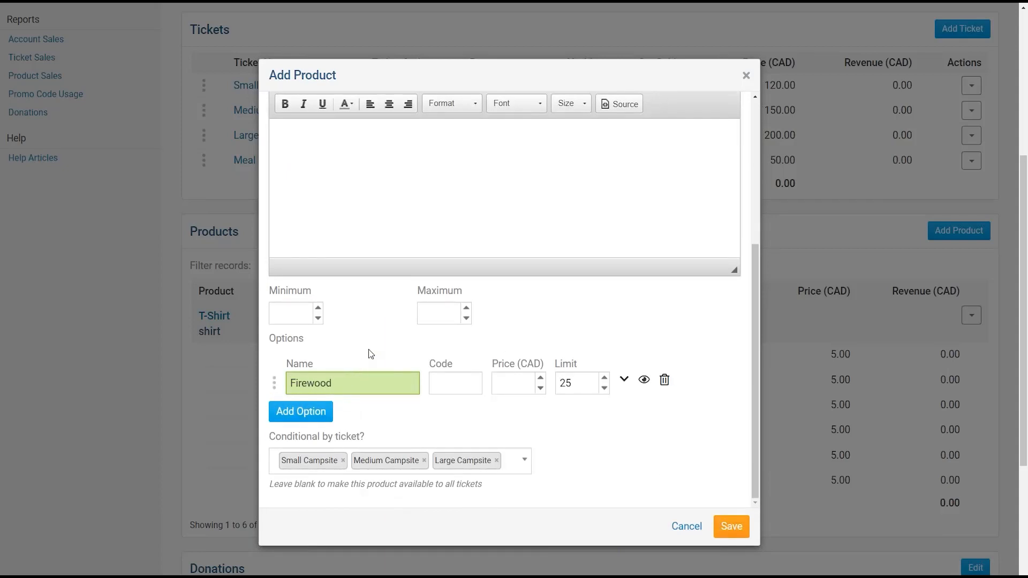
pyautogui.click(727, 528)
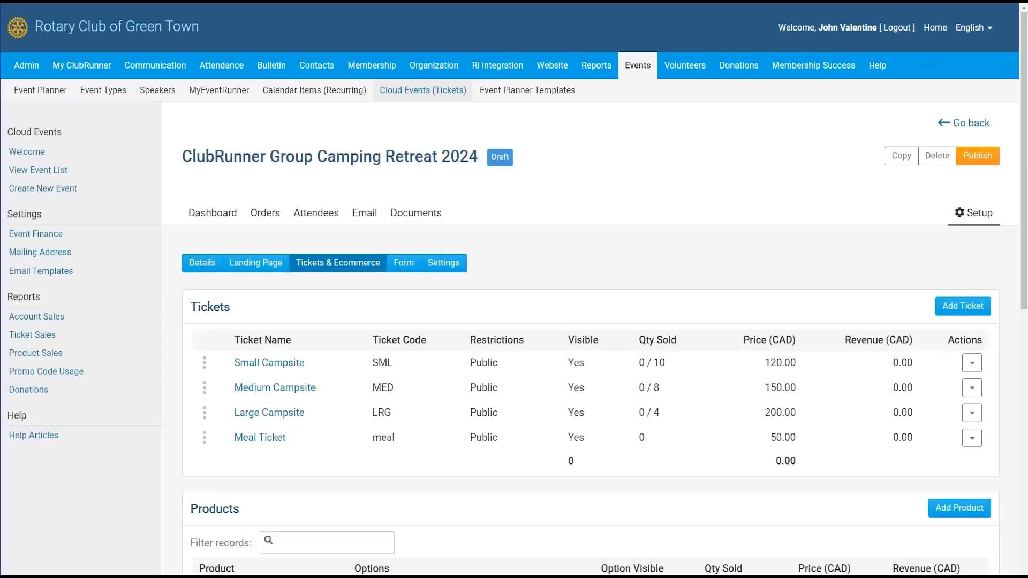
# - Edit Firewood to remove the 25 limit, set its price to 25.00 CAD, and save
pyautogui.scroll(-7, 362, 328)
pyautogui.scroll(1, 301, 312)
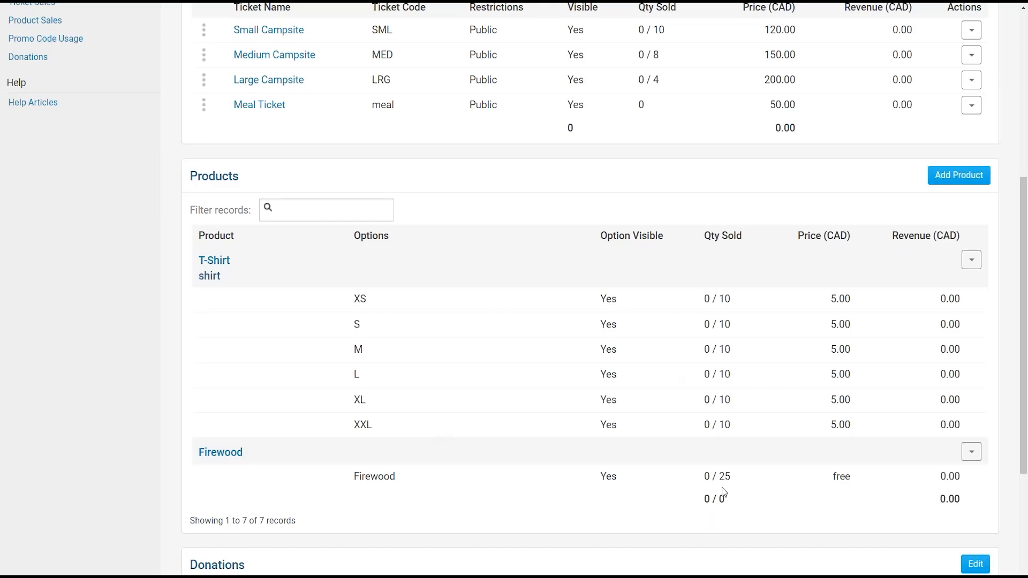
pyautogui.click(970, 452)
pyautogui.click(941, 480)
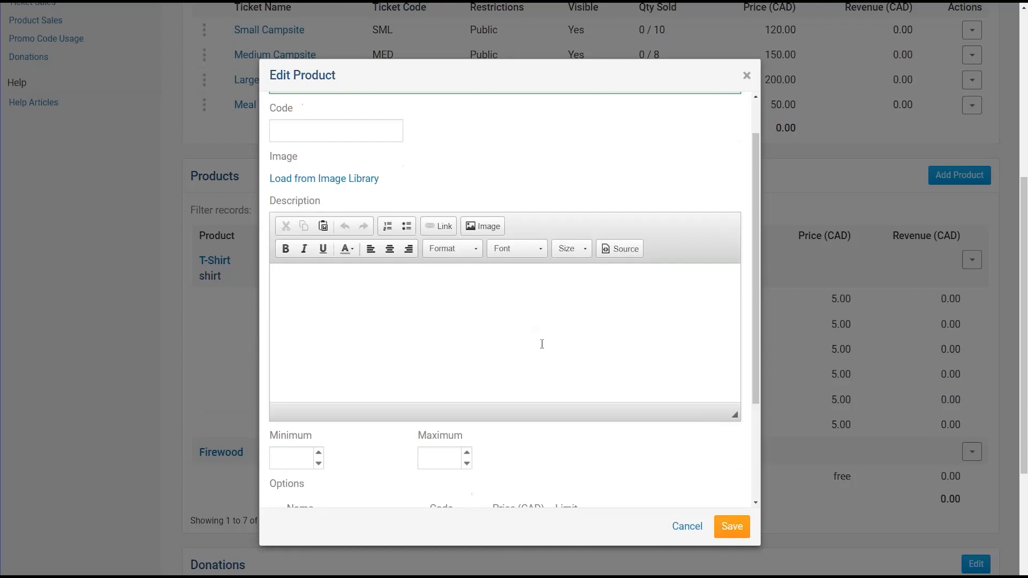
pyautogui.scroll(-3, 550, 378)
pyautogui.doubleClick(559, 384)
pyautogui.hotkey('ctrl', 'c')
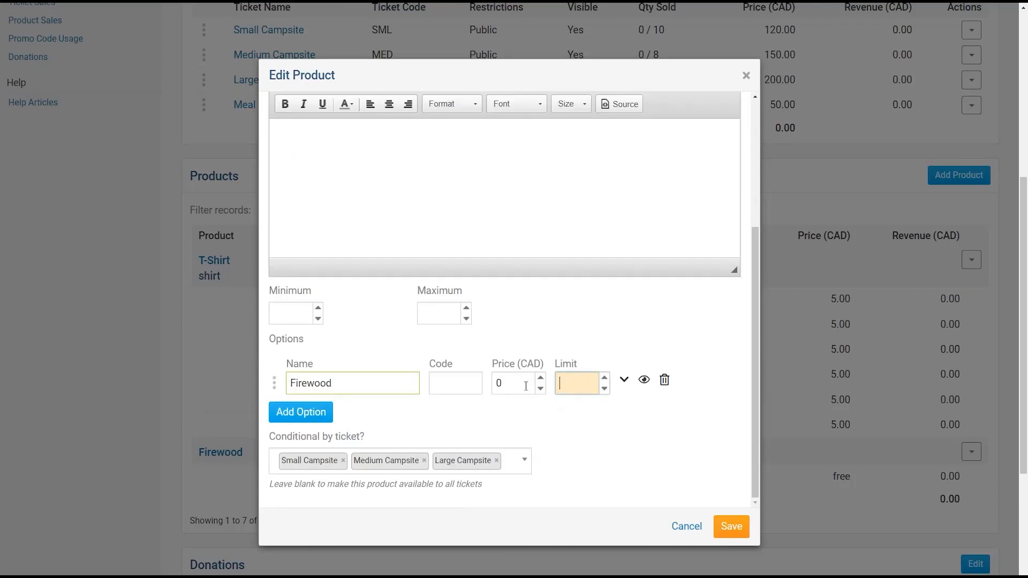
pyautogui.doubleClick(501, 383)
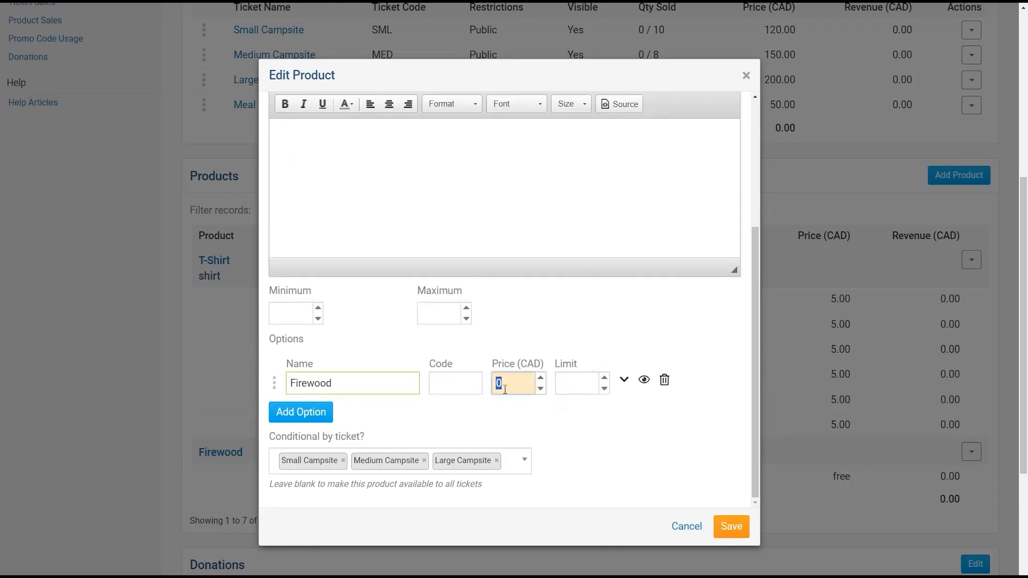
pyautogui.hotkey('ctrl', 'v')
pyautogui.click(583, 434)
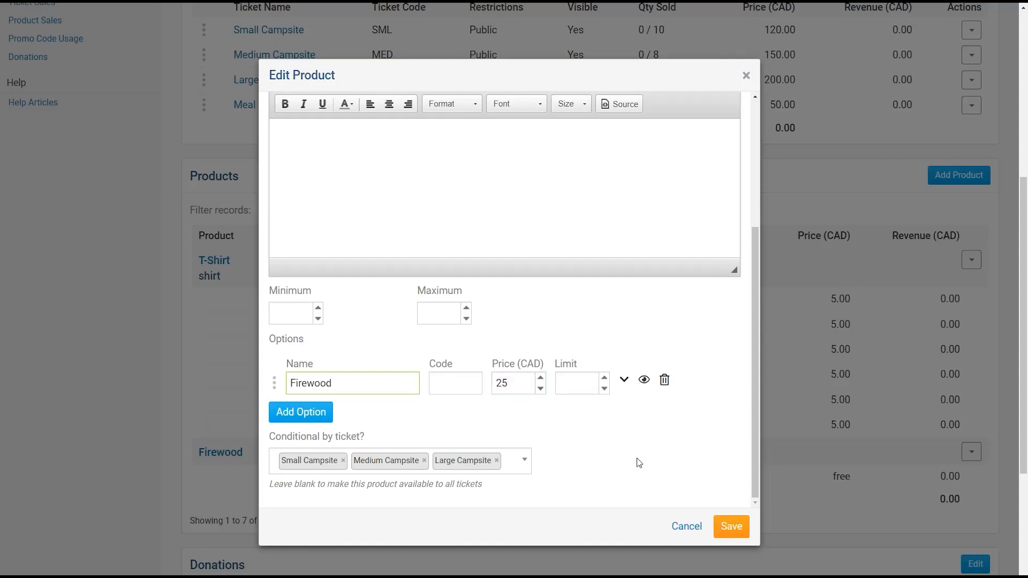
pyautogui.click(731, 526)
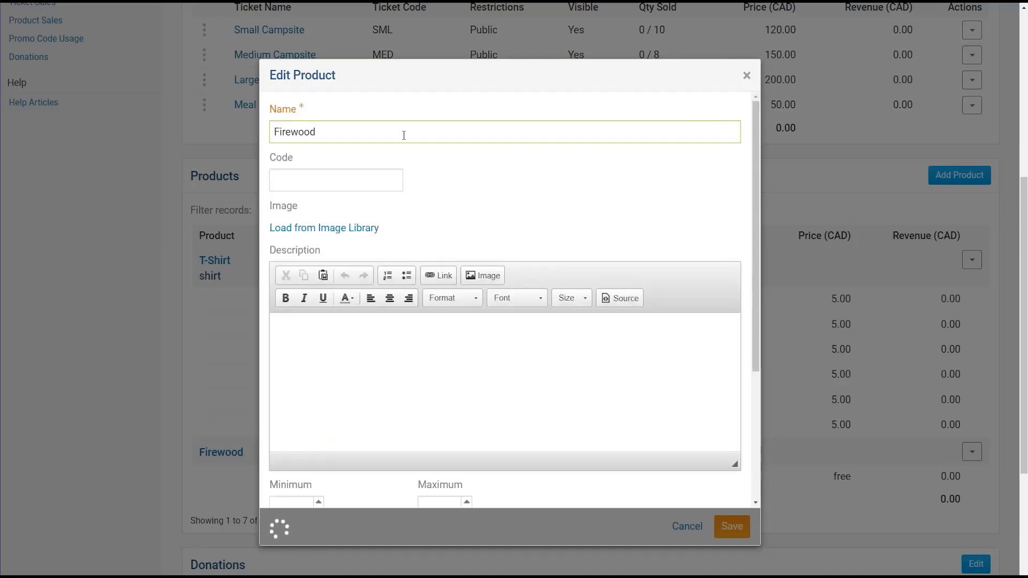
pyautogui.scroll(-5, 484, 223)
pyautogui.scroll(-5, 477, 194)
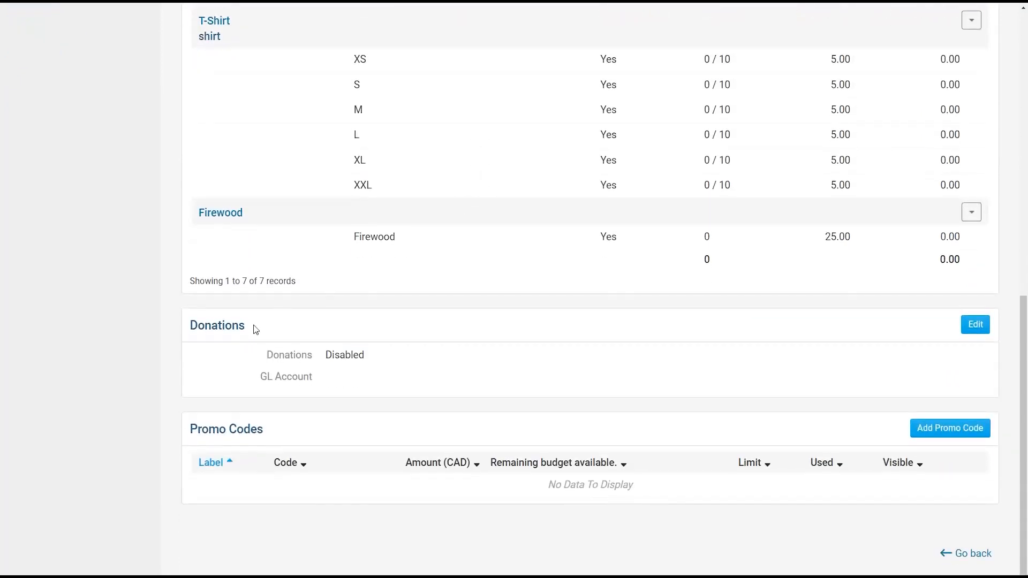
# - Open the event's donation settings and tick Allow Donations?
pyautogui.moveTo(191, 325); pyautogui.dragTo(286, 326)
pyautogui.click(284, 326)
pyautogui.click(970, 332)
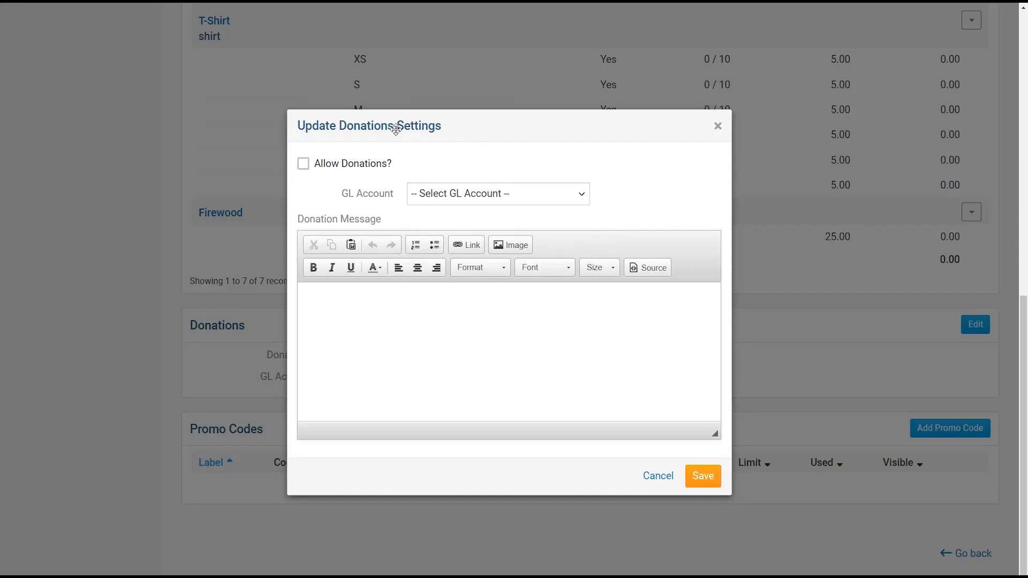
pyautogui.moveTo(391, 128); pyautogui.dragTo(383, 119)
pyautogui.click(325, 160)
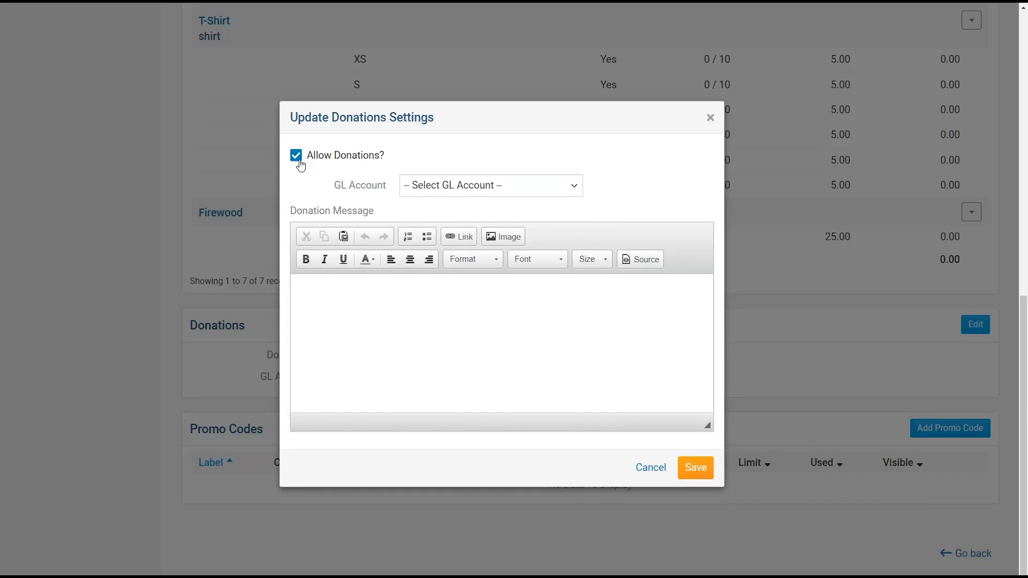
# - Enter the message 'Thank you for donating! Your donation will go towards paying for camper's meals.' and save
pyautogui.moveTo(309, 157); pyautogui.dragTo(386, 158)
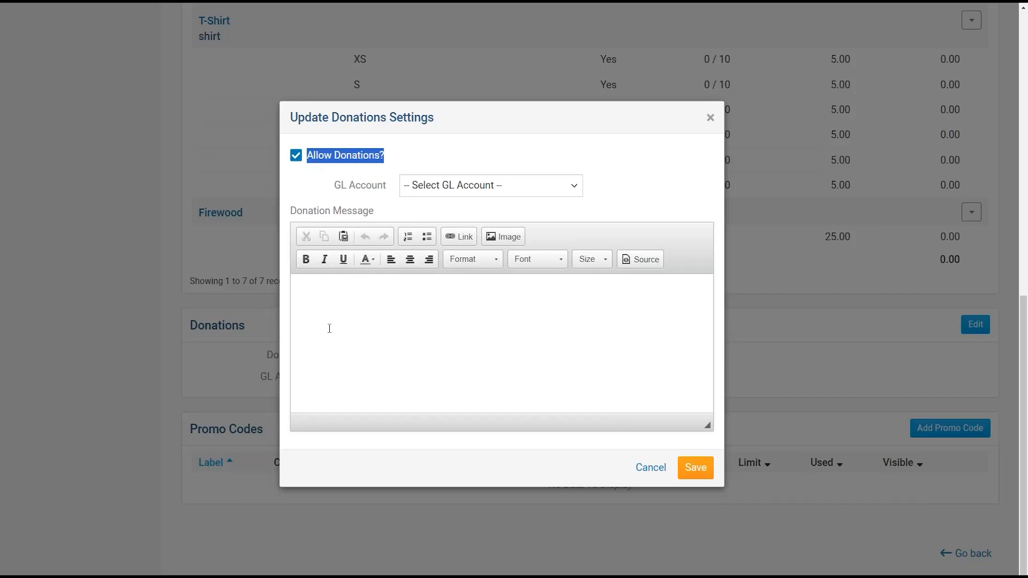
pyautogui.click(407, 305)
pyautogui.write('Thank you for do')
pyautogui.press('BackSpace')
pyautogui.press('BackSpace')
pyautogui.write('for donating!')
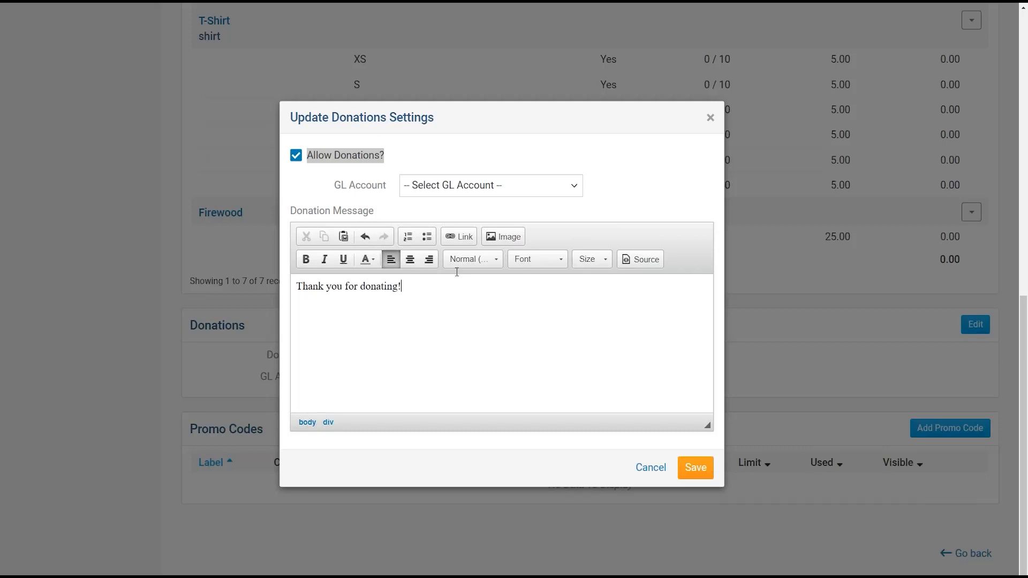
pyautogui.write(' Your donation will go towards ')
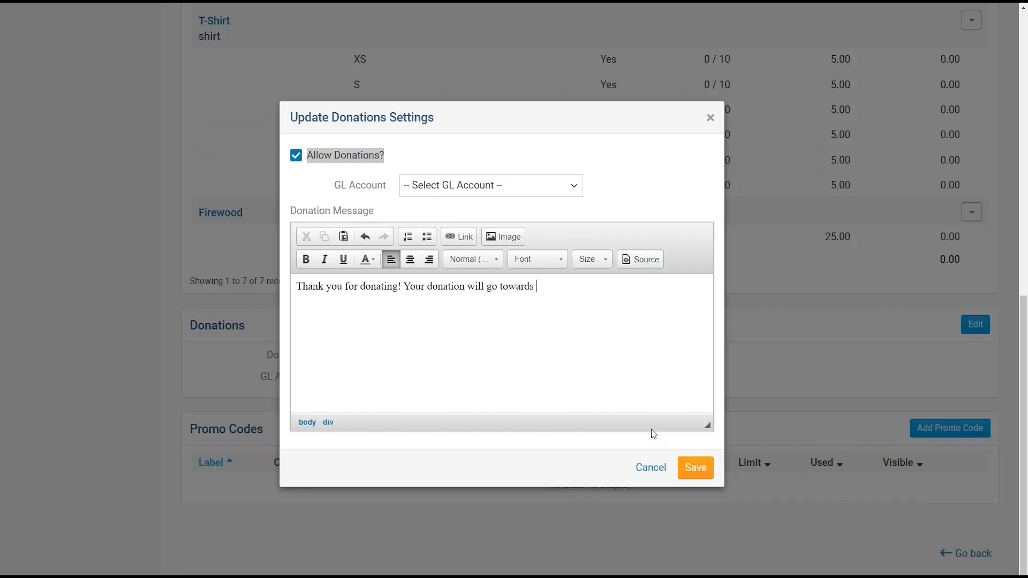
pyautogui.write("paying for camper's meals.")
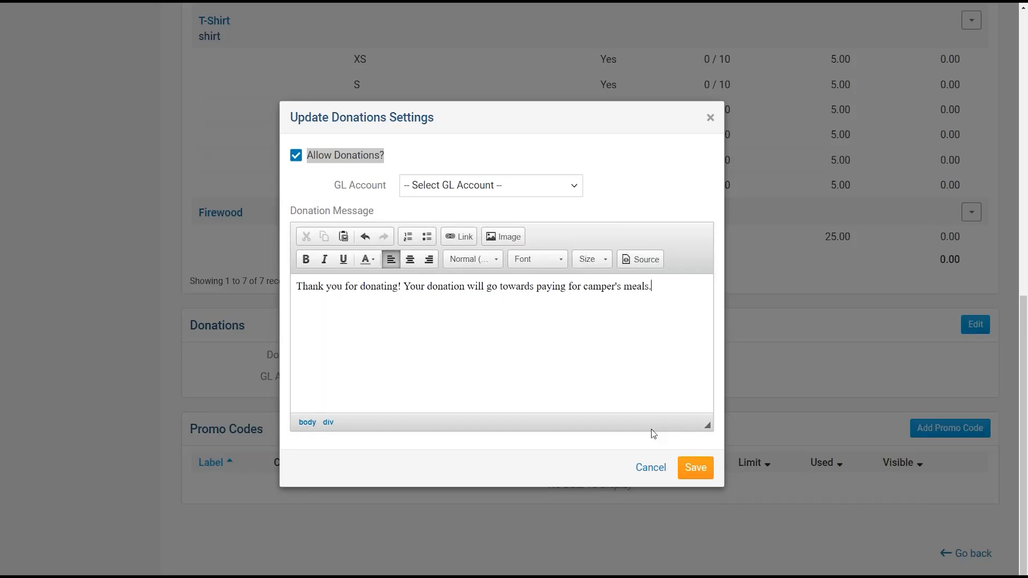
pyautogui.click(695, 468)
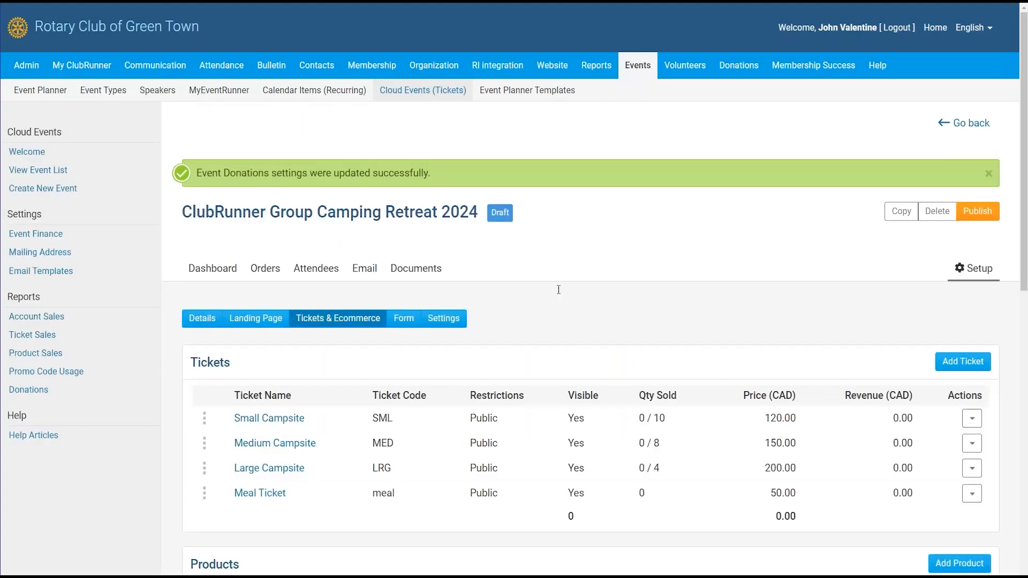
# - Start a new promo code named '15% off of final price'
pyautogui.scroll(-10, 482, 369)
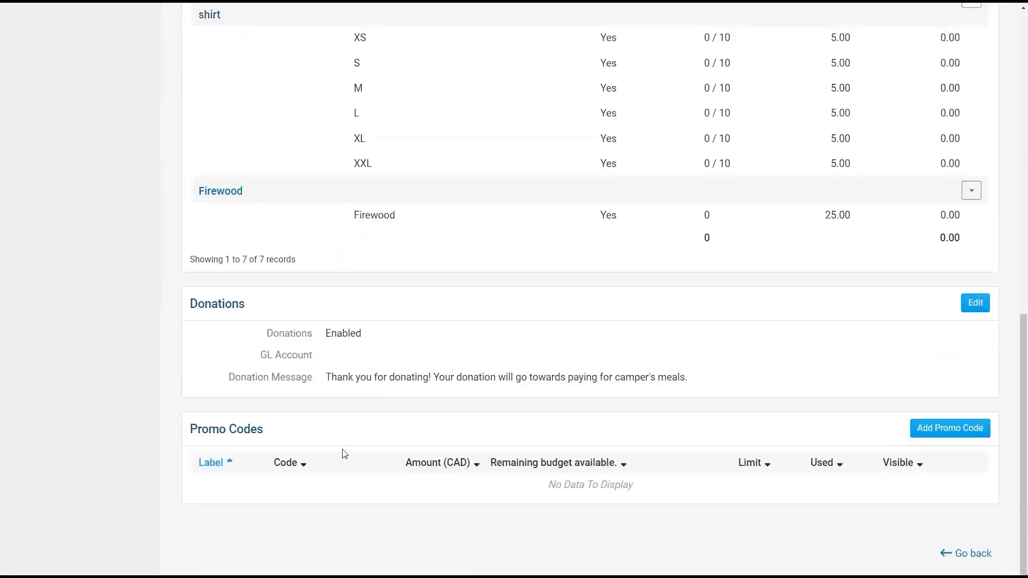
pyautogui.moveTo(192, 431); pyautogui.dragTo(317, 429)
pyautogui.click(326, 429)
pyautogui.click(942, 436)
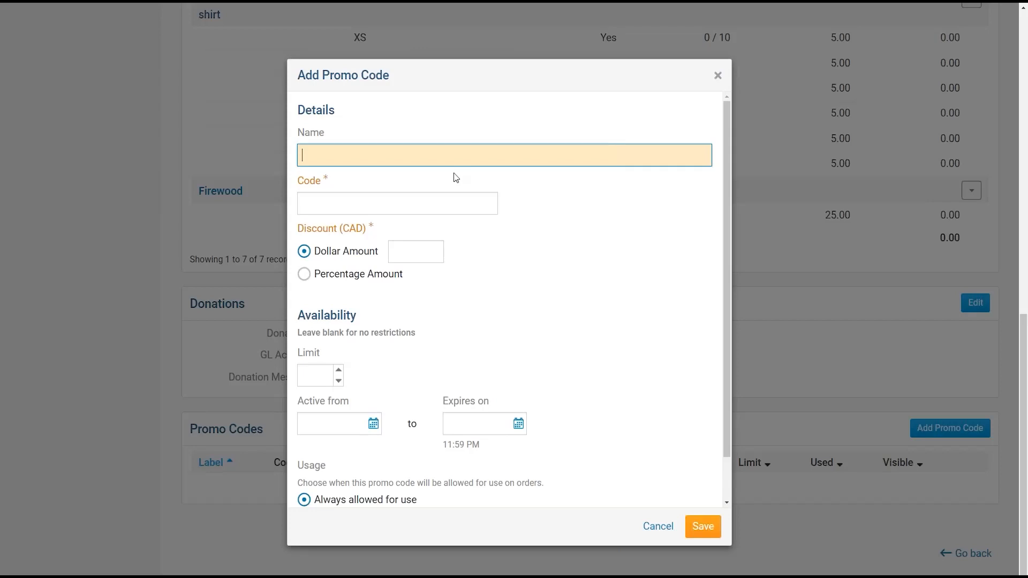
pyautogui.write('15% off of final price')
# - Enter CAMP2024 as the promo code
pyautogui.doubleClick(302, 140)
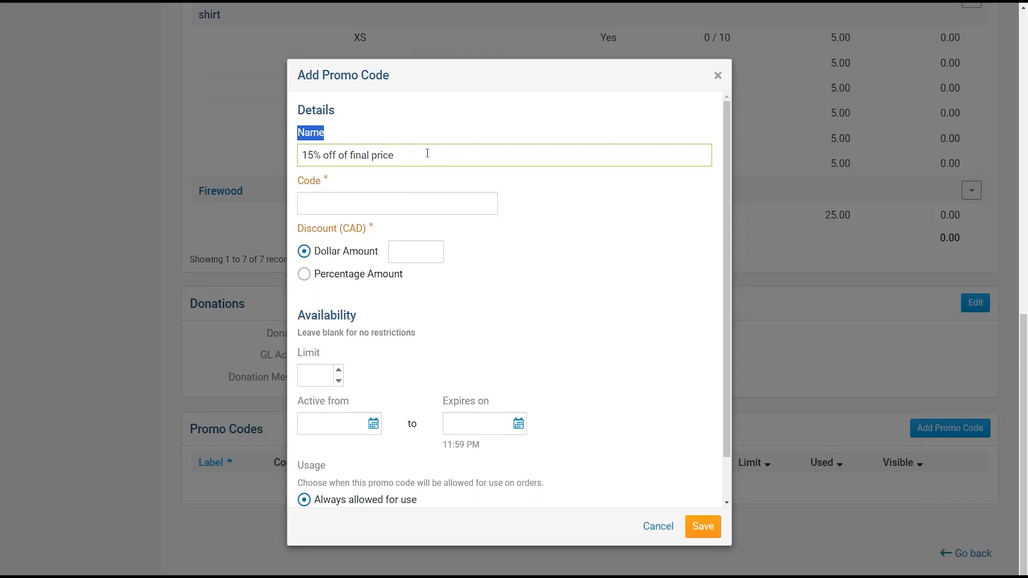
pyautogui.click(351, 199)
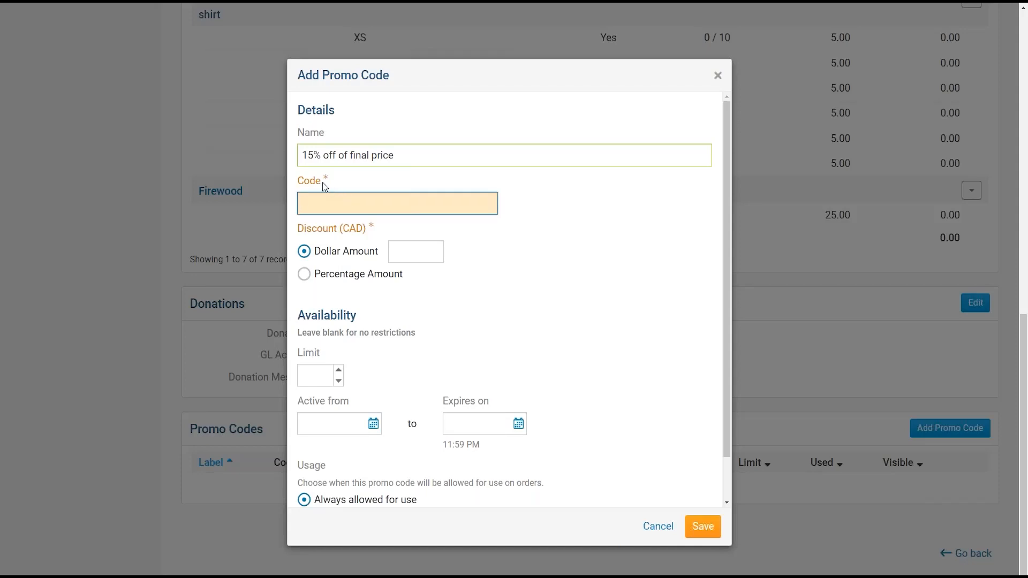
pyautogui.moveTo(298, 181); pyautogui.dragTo(339, 182)
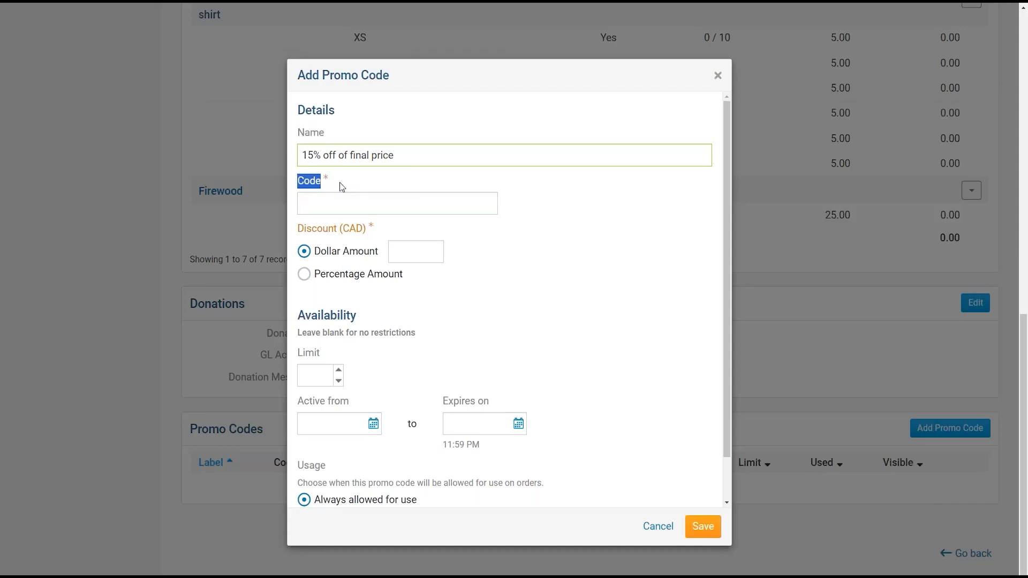
pyautogui.click(399, 201)
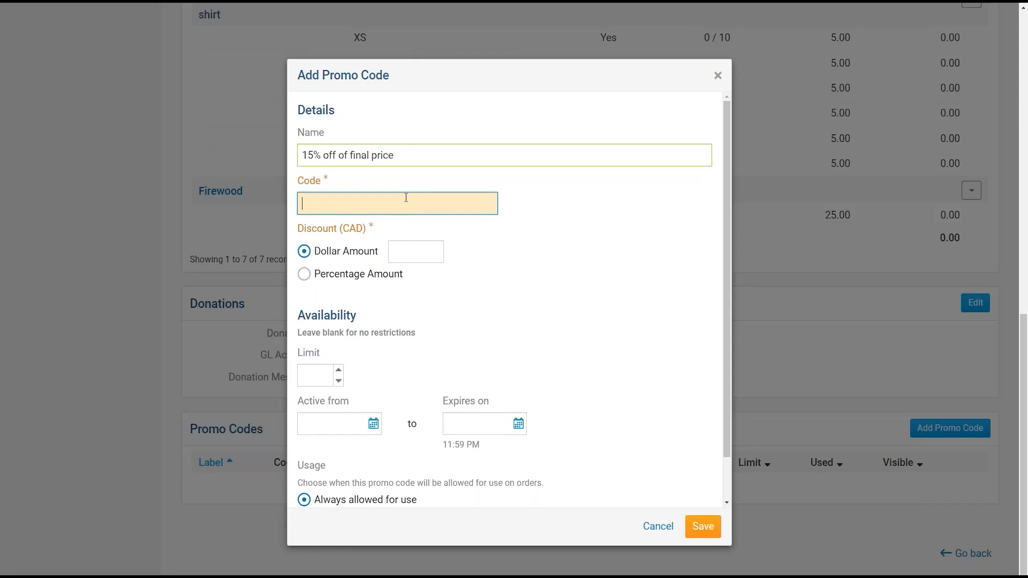
pyautogui.write('CAMP2024')
# - Set the discount to a 15 percentage amount
pyautogui.scroll(-1, 406, 197)
pyautogui.moveTo(298, 181); pyautogui.dragTo(383, 181)
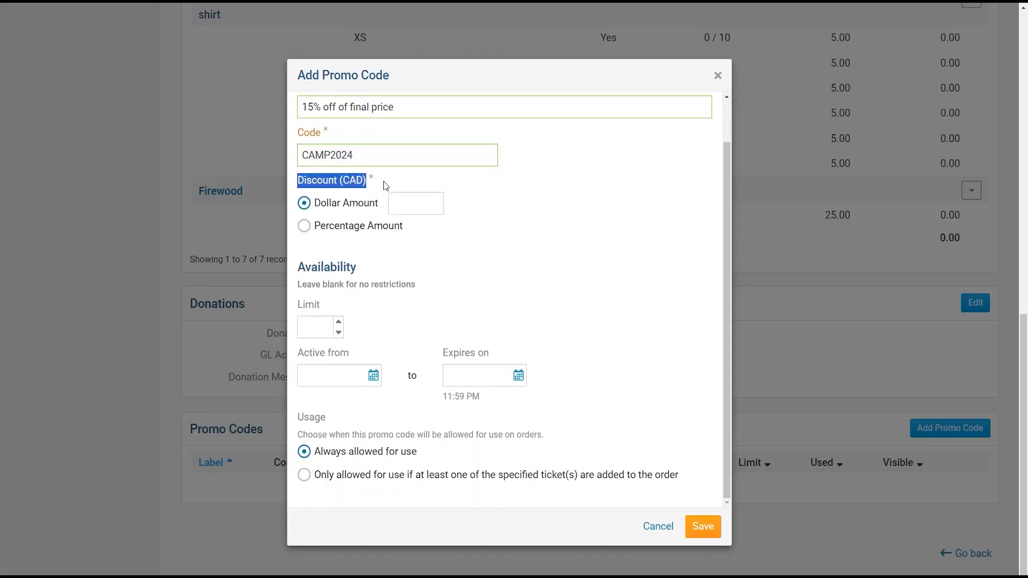
pyautogui.click(415, 203)
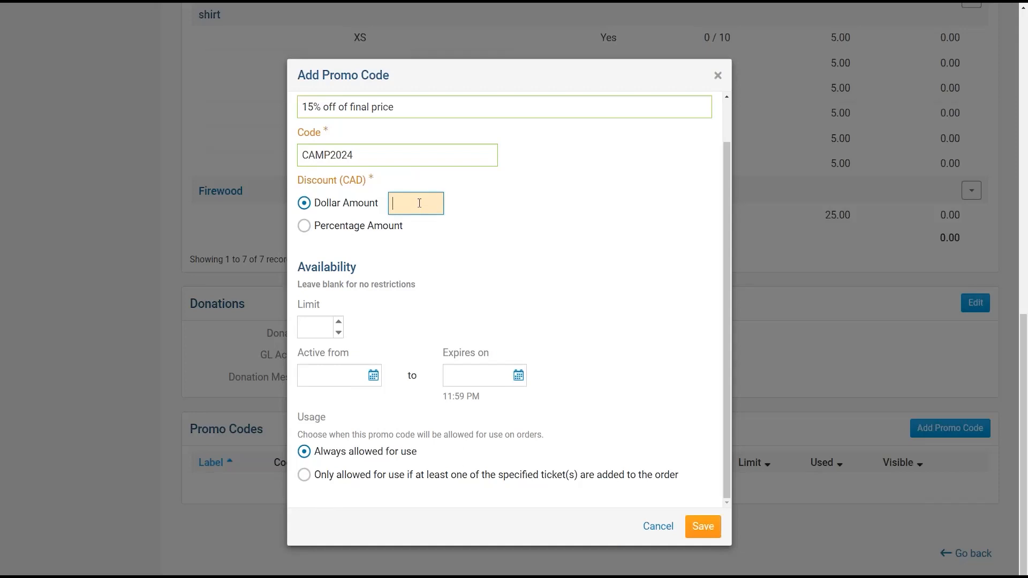
pyautogui.write('25')
pyautogui.click(304, 227)
pyautogui.click(420, 226)
pyautogui.write('15')
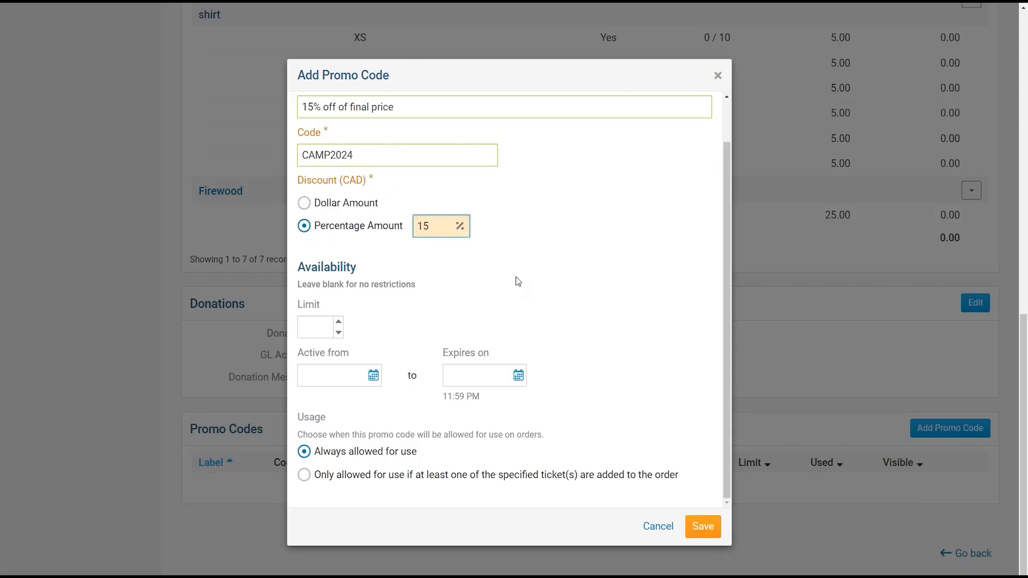
pyautogui.click(446, 267)
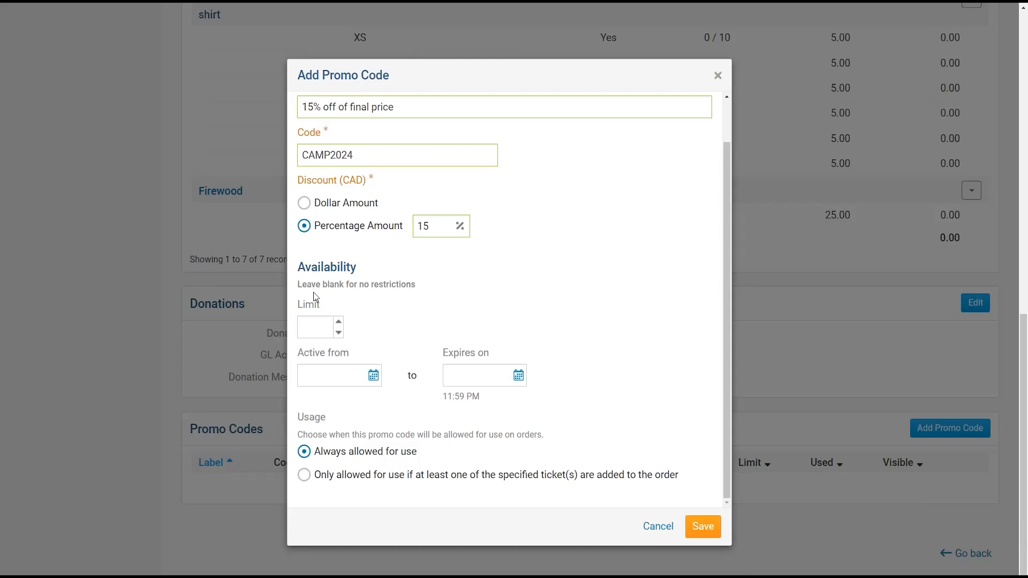
# - Set the promo code's usage limit to 15
pyautogui.click(332, 328)
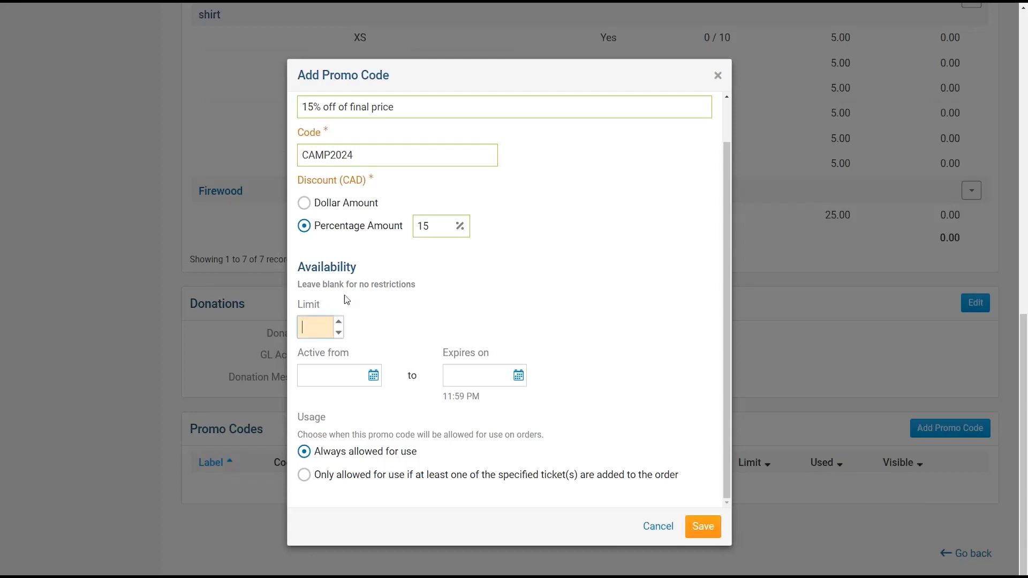
pyautogui.write('25')
pyautogui.press('BackSpace')
pyautogui.press('BackSpace')
pyautogui.write('10')
pyautogui.click(401, 283)
# - Make the code valid from Jan 01, 2024 until Jun 30, 2024
pyautogui.click(372, 377)
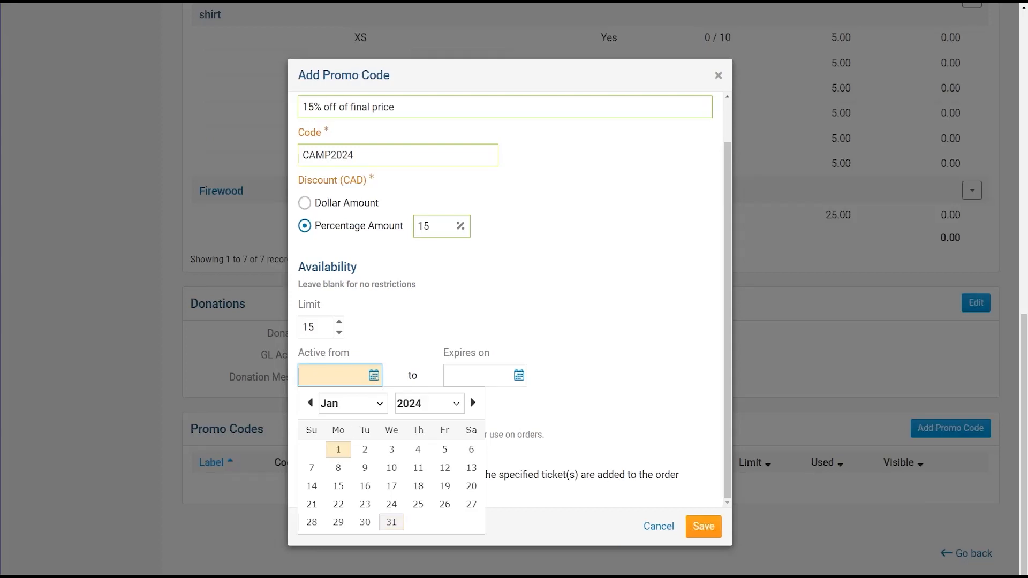
pyautogui.click(338, 449)
pyautogui.click(509, 374)
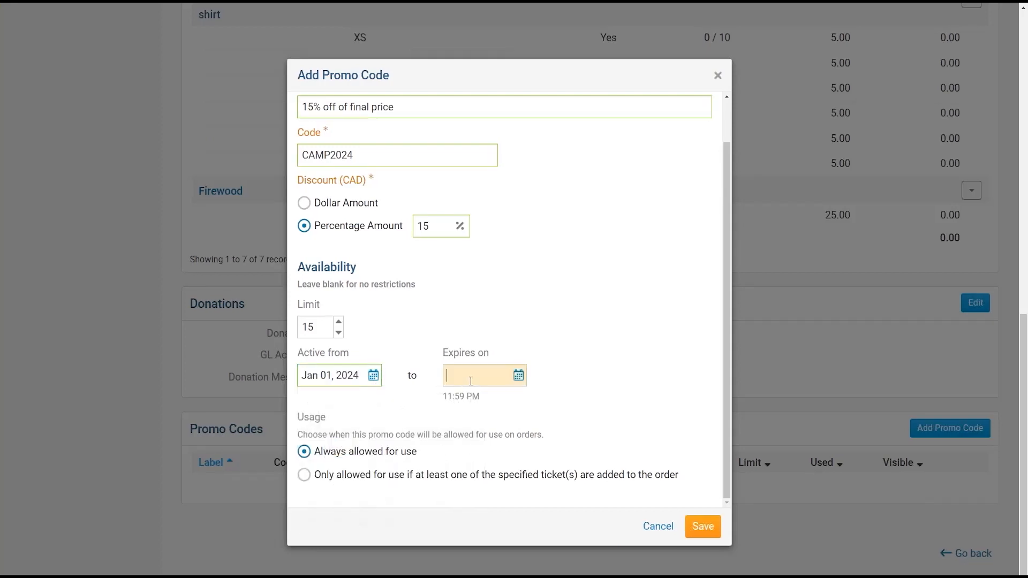
pyautogui.click(617, 404)
pyautogui.click(617, 404)
pyautogui.click(617, 404)
pyautogui.click(617, 405)
pyautogui.click(617, 404)
pyautogui.click(617, 404)
pyautogui.click(617, 404)
pyautogui.click(454, 404)
pyautogui.click(454, 404)
pyautogui.click(617, 404)
pyautogui.click(455, 404)
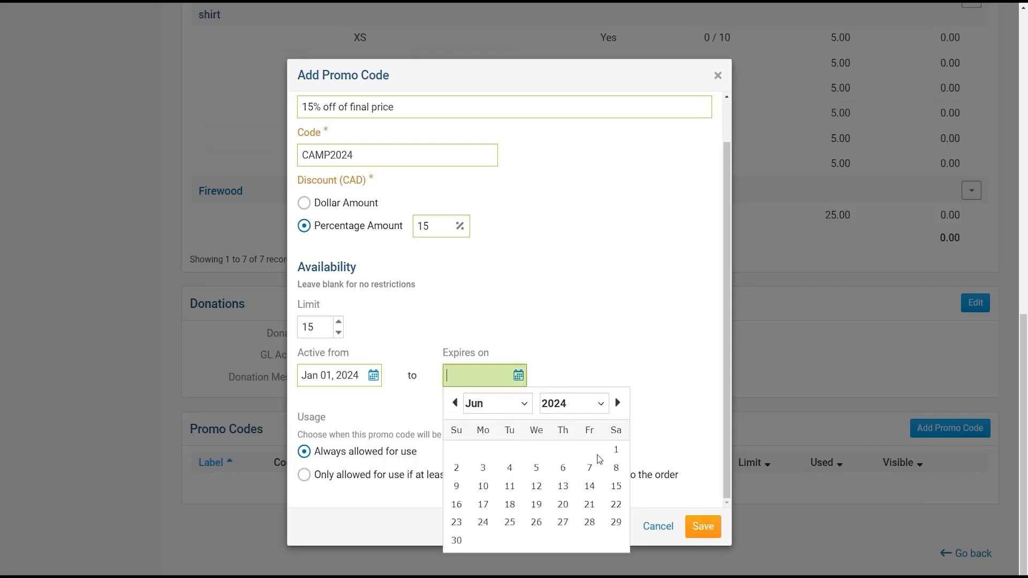
pyautogui.click(456, 540)
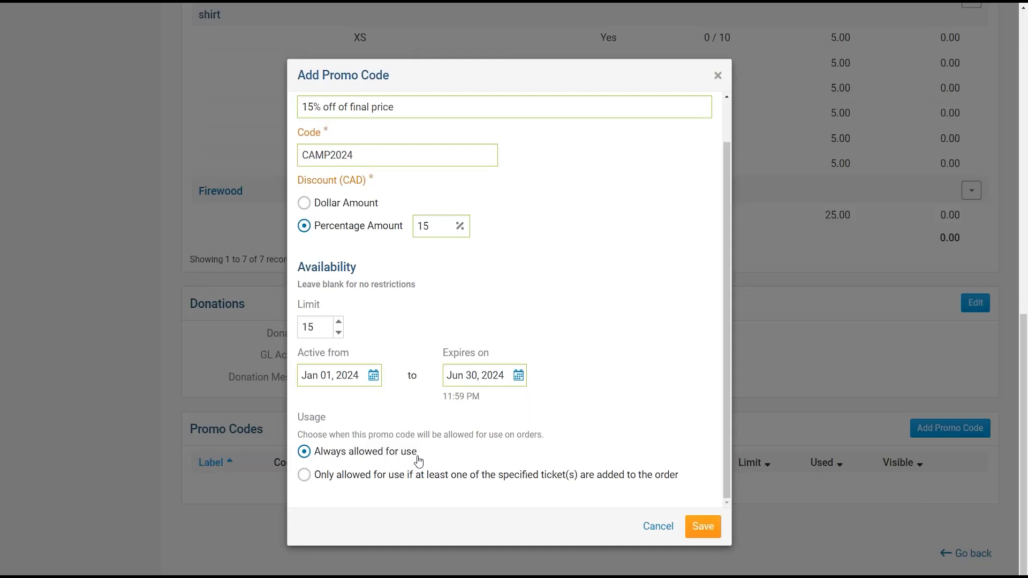
# - Try restricting the code to campsite tickets, then set Usage to Always allowed for use
pyautogui.click(357, 476)
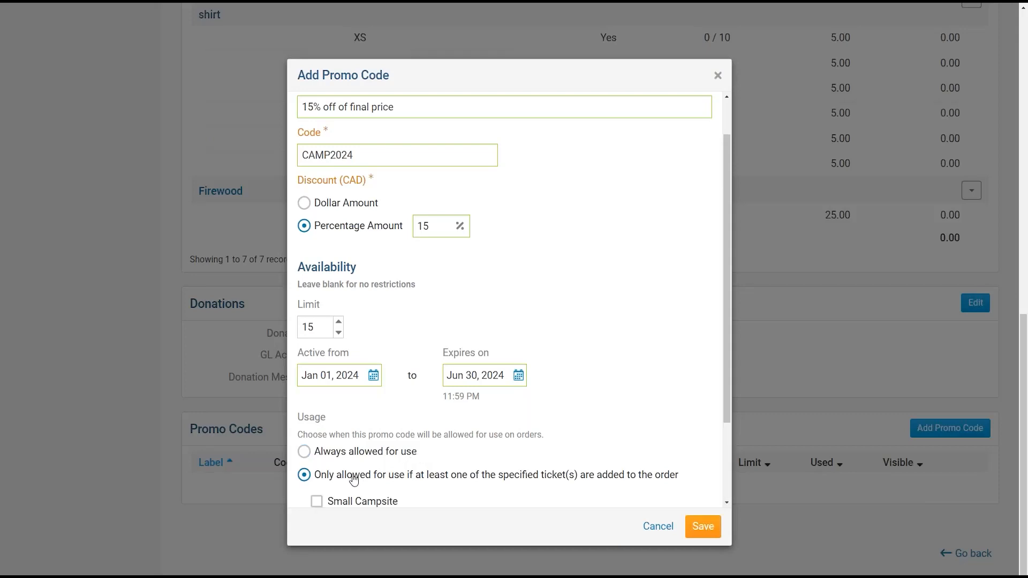
pyautogui.scroll(-1, 472, 391)
pyautogui.scroll(-1, 472, 391)
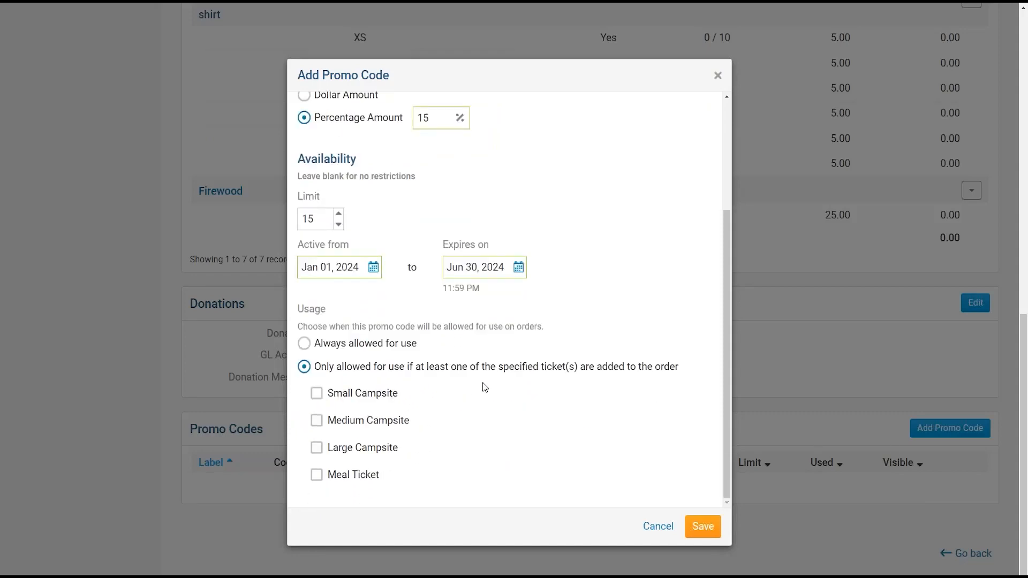
pyautogui.click(340, 398)
pyautogui.click(322, 425)
pyautogui.click(320, 395)
pyautogui.click(318, 423)
pyautogui.click(318, 450)
pyautogui.moveTo(330, 450); pyautogui.dragTo(407, 456)
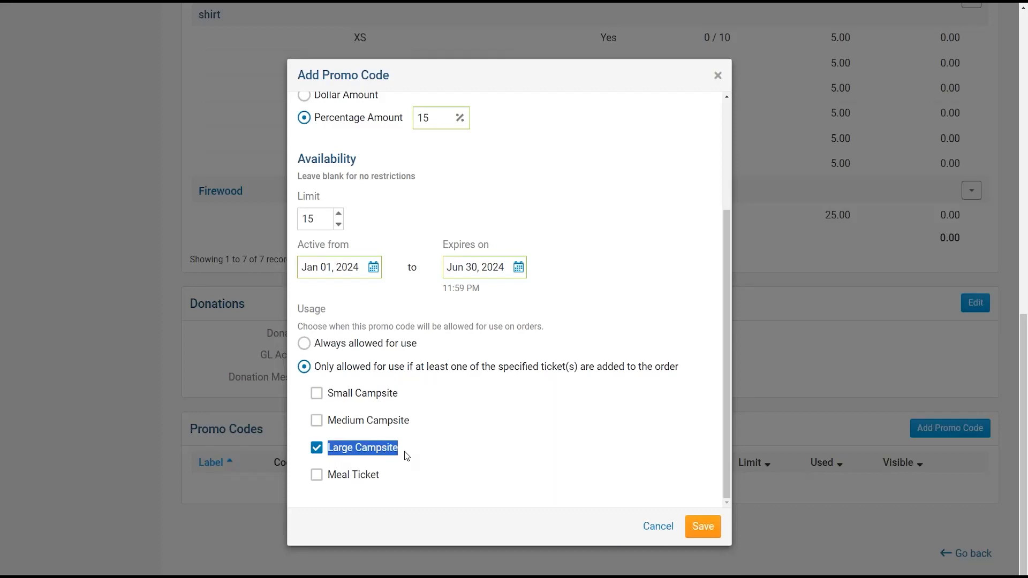
pyautogui.click(334, 347)
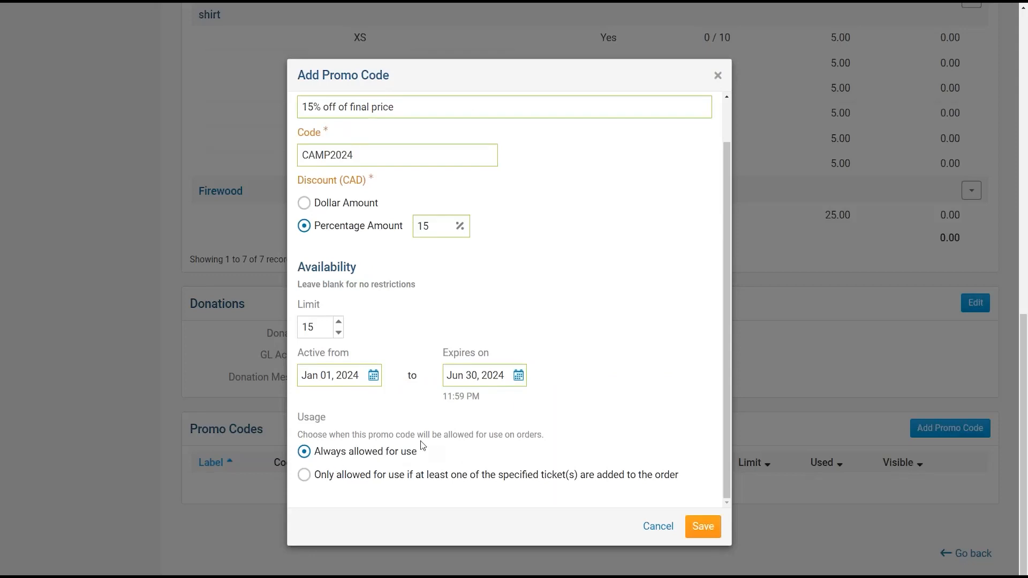
# - Save the CAMP2024 code and review it in the Promo Codes table
pyautogui.click(702, 536)
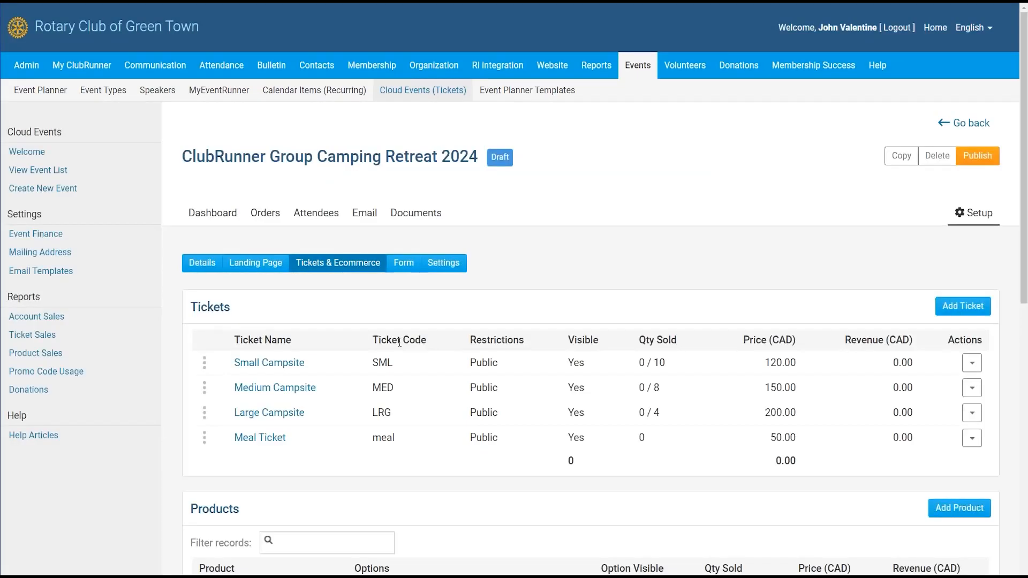
pyautogui.scroll(-4, 1025, 227)
pyautogui.moveTo(1026, 225)
pyautogui.mouseDown()
pyautogui.moveTo(1026, 325)
pyautogui.moveTo(1024, 207)
pyautogui.mouseUp()
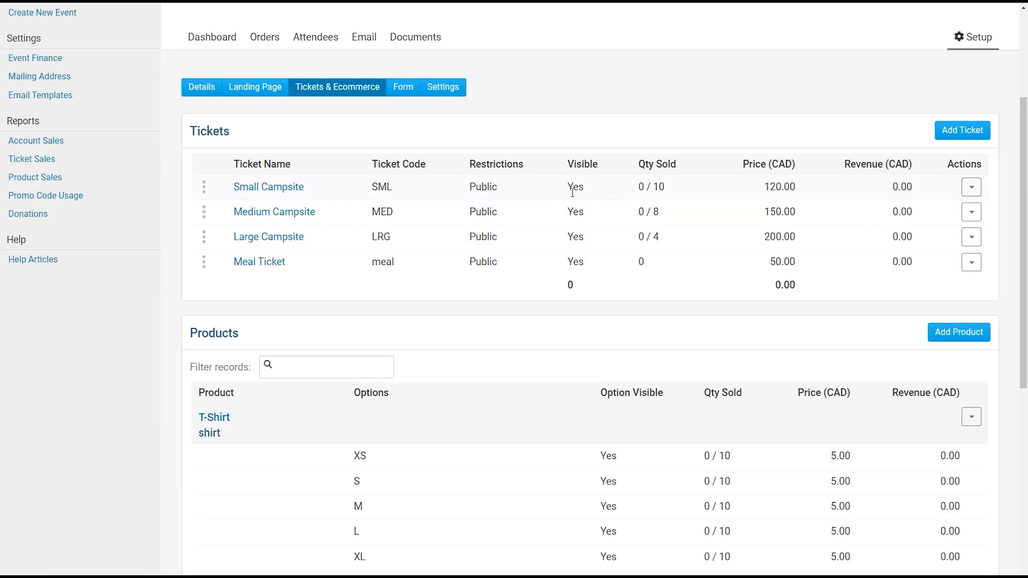
pyautogui.scroll(-4, 572, 196)
pyautogui.scroll(-1, 461, 222)
pyautogui.scroll(-2, 462, 221)
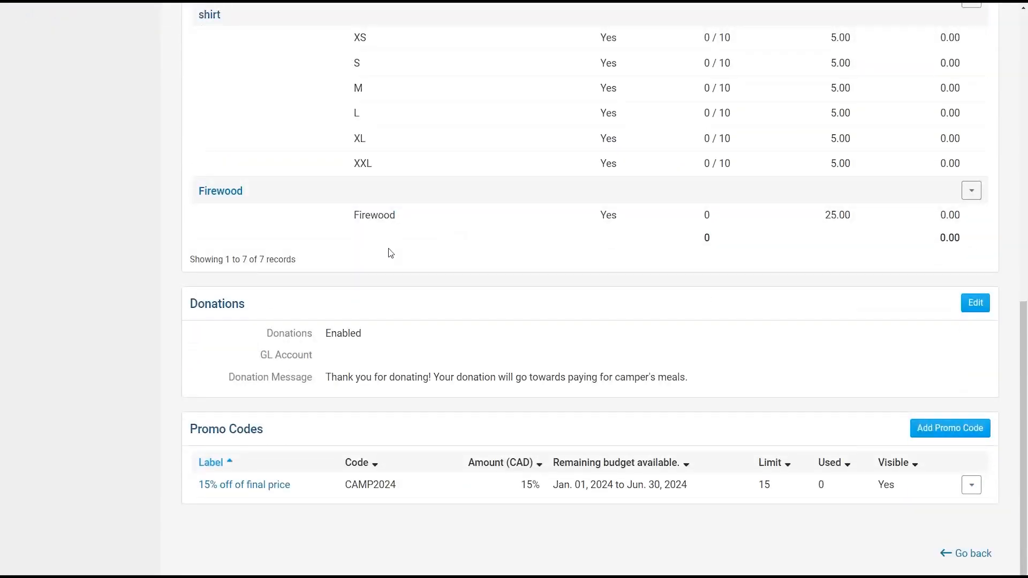
pyautogui.scroll(10, 388, 298)
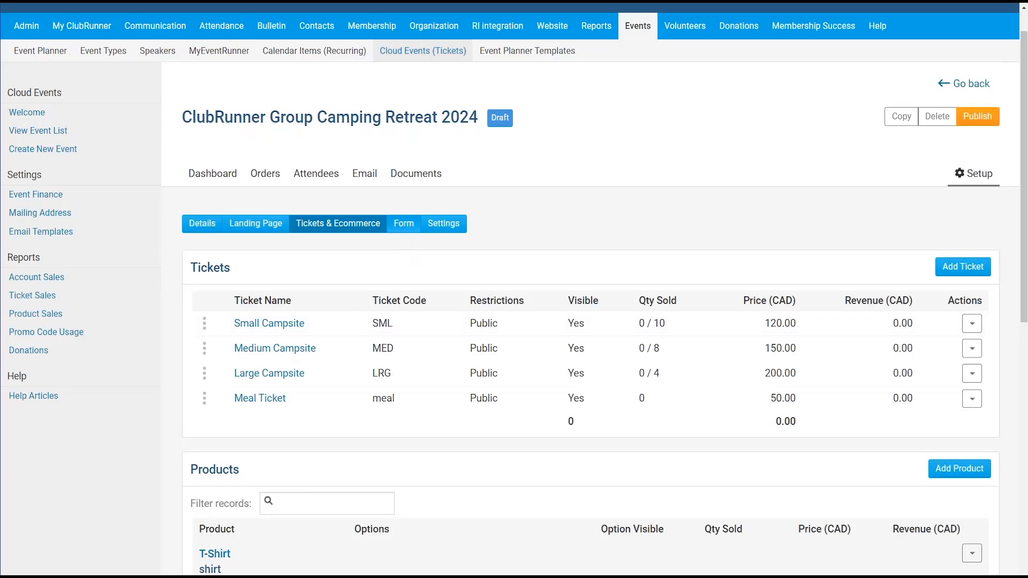
pyautogui.moveTo(402, 232); pyautogui.dragTo(402, 260)
pyautogui.scroll(1, 378, 244)
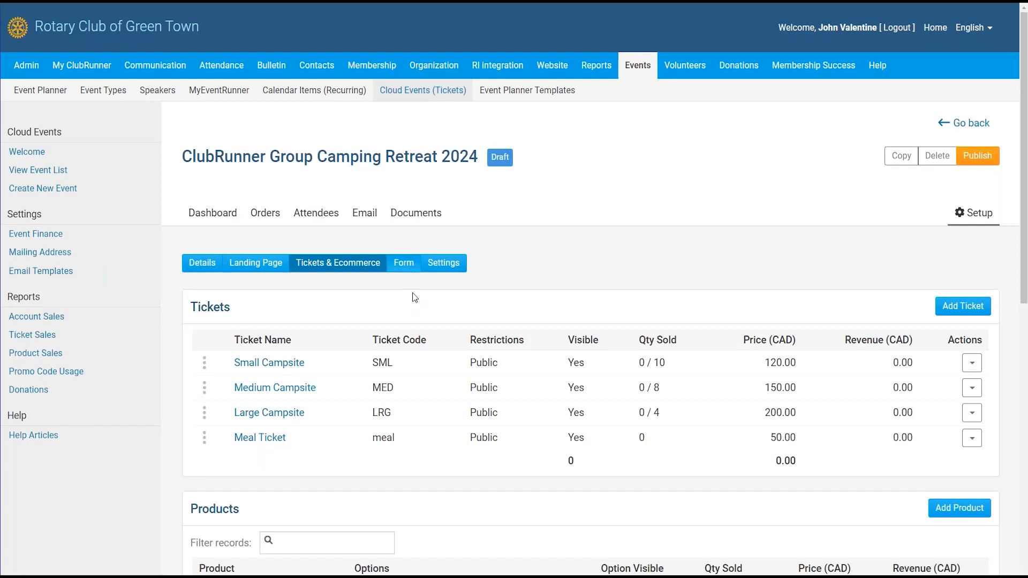
# - Open the Form tab and point out the Order Questions and Attendee Questions sections
pyautogui.click(406, 268)
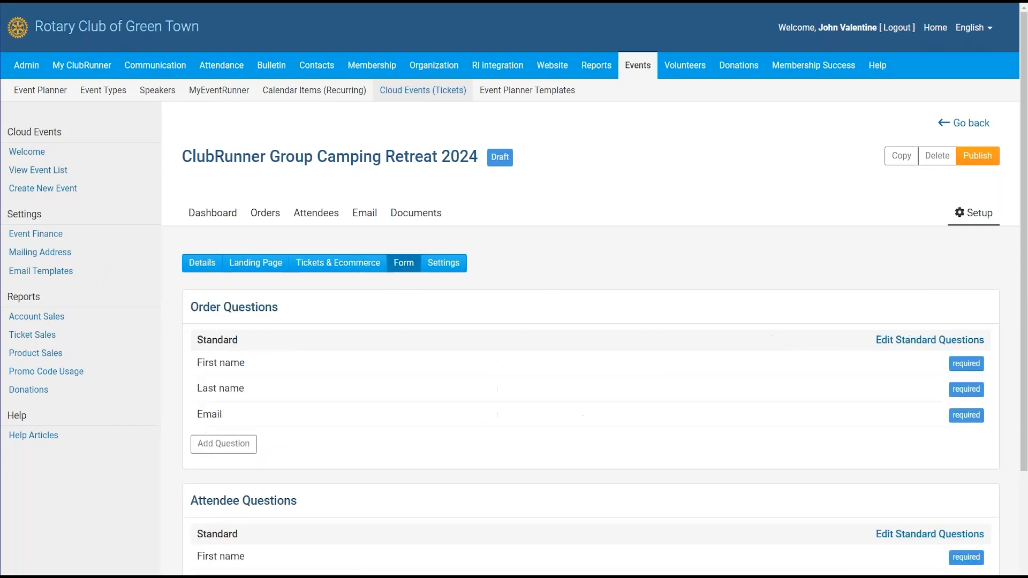
pyautogui.moveTo(1024, 144); pyautogui.dragTo(1026, 237)
pyautogui.moveTo(315, 182); pyautogui.dragTo(193, 188)
pyautogui.click(201, 227)
pyautogui.moveTo(192, 368); pyautogui.dragTo(332, 374)
pyautogui.rightClick(335, 375)
pyautogui.press('Escape')
pyautogui.click(307, 379)
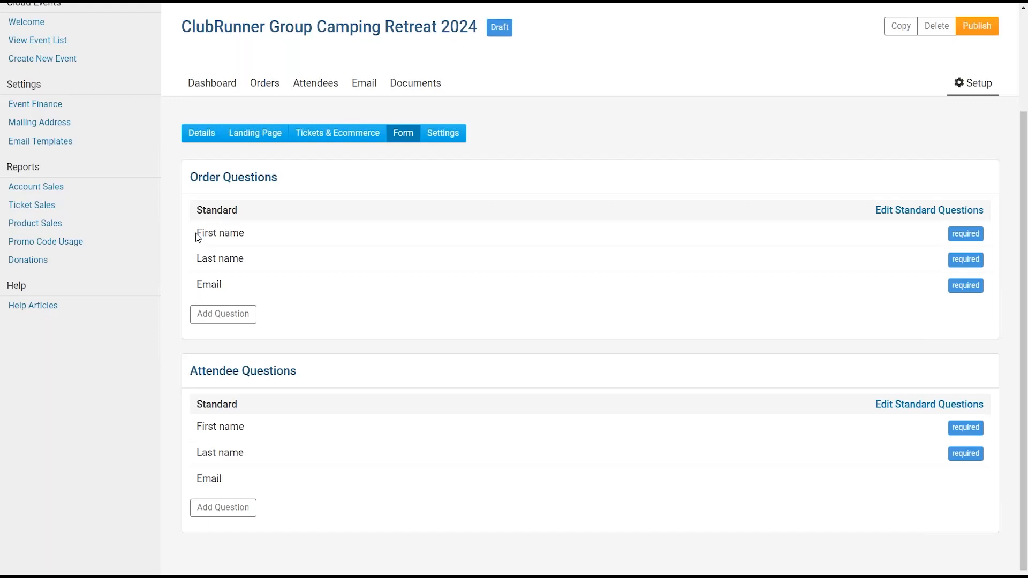
# - Review the standard First name, Last name and Email questions, then begin adding a custom attendee question
pyautogui.moveTo(200, 234); pyautogui.dragTo(231, 234)
pyautogui.moveTo(244, 260); pyautogui.dragTo(196, 259)
pyautogui.moveTo(235, 289); pyautogui.dragTo(193, 284)
pyautogui.click(196, 288)
pyautogui.moveTo(194, 423); pyautogui.dragTo(273, 461)
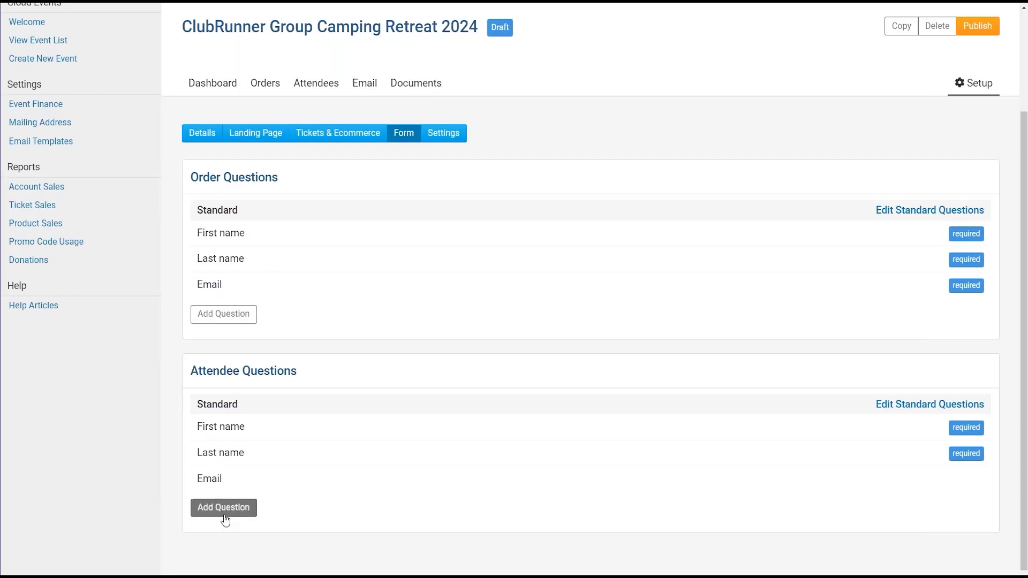
pyautogui.click(224, 508)
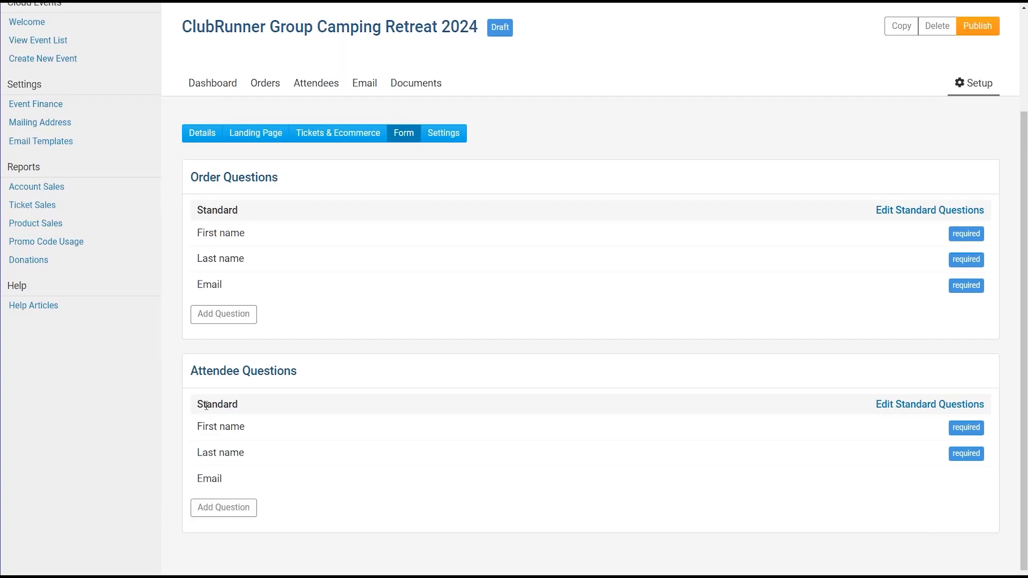
# - Add a required Number attendee question, 'How many people in your party?', and save it
pyautogui.click(224, 508)
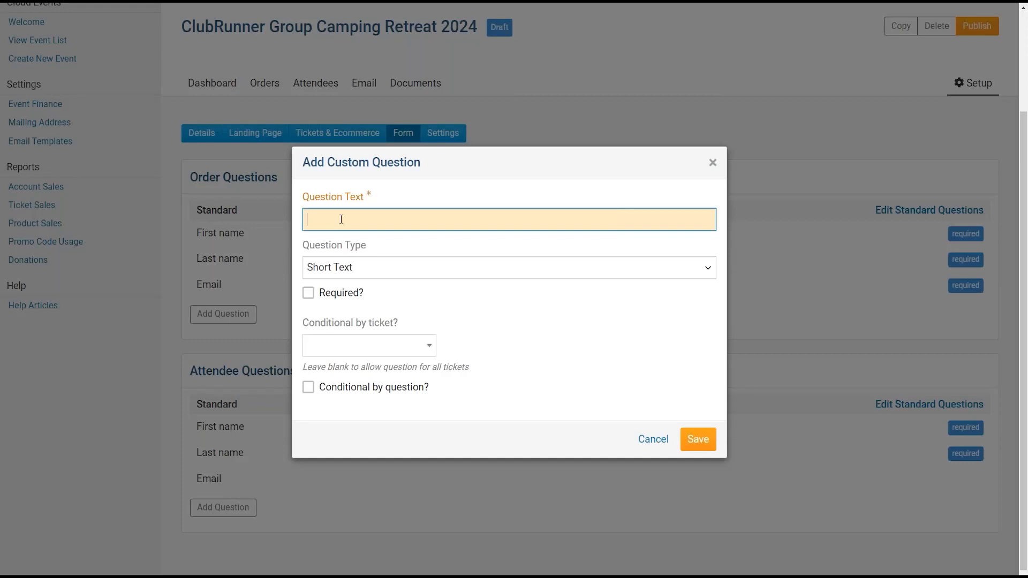
pyautogui.write('How many people in your party?')
pyautogui.click(353, 269)
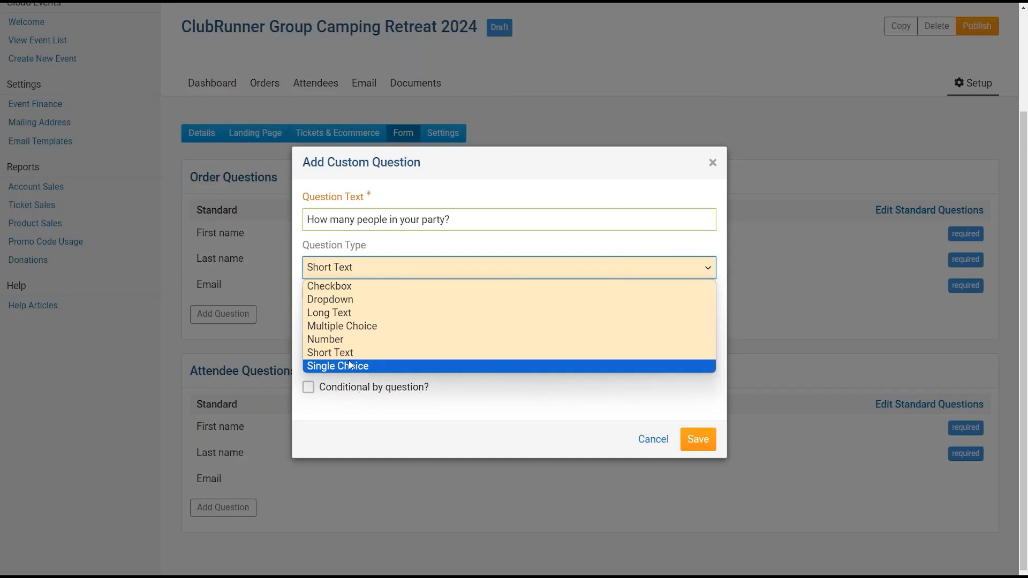
pyautogui.click(374, 338)
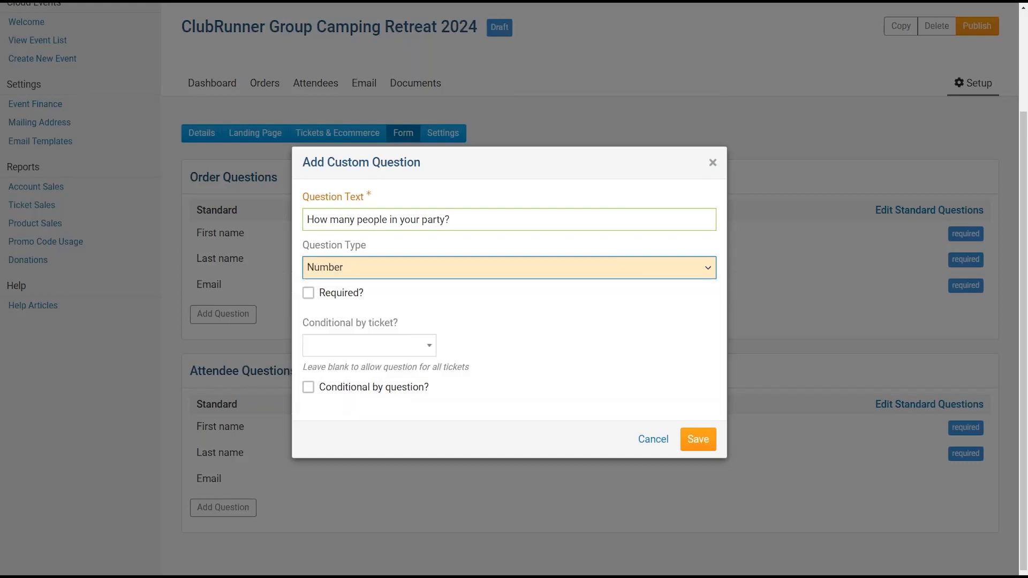
pyautogui.click(313, 301)
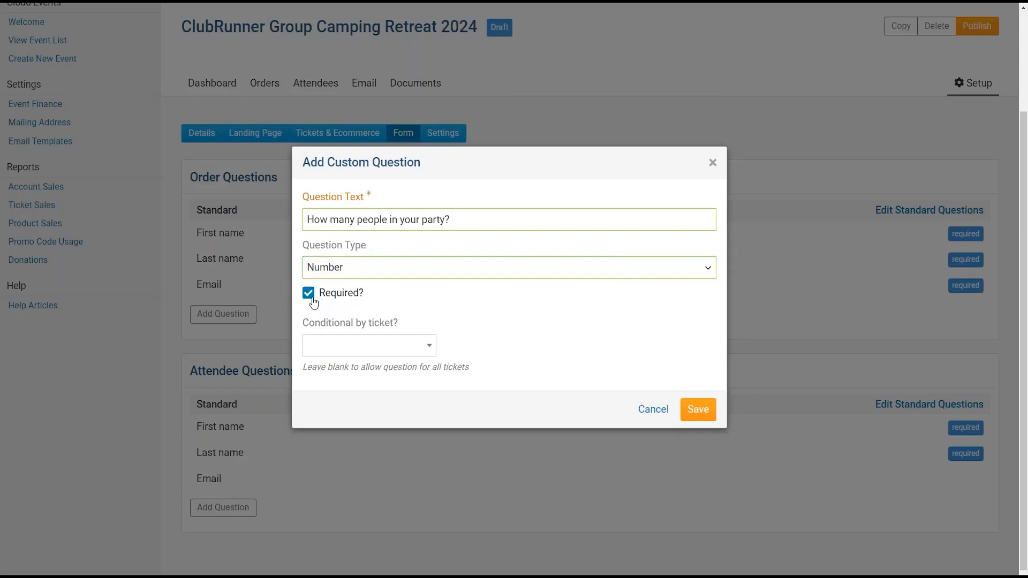
pyautogui.click(311, 300)
pyautogui.click(309, 299)
pyautogui.click(689, 418)
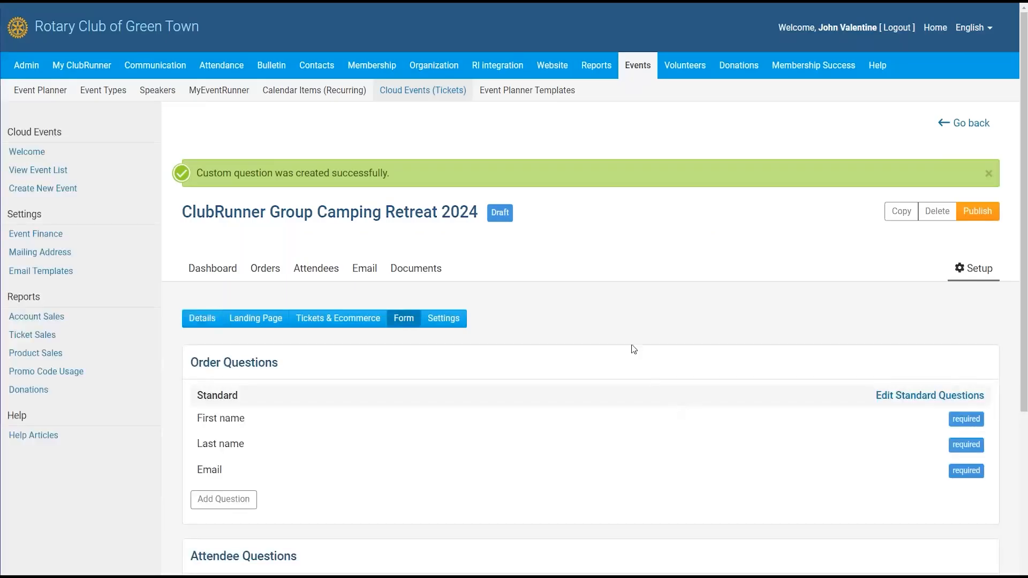
pyautogui.scroll(-2, 1021, 216)
pyautogui.scroll(-3, 1021, 216)
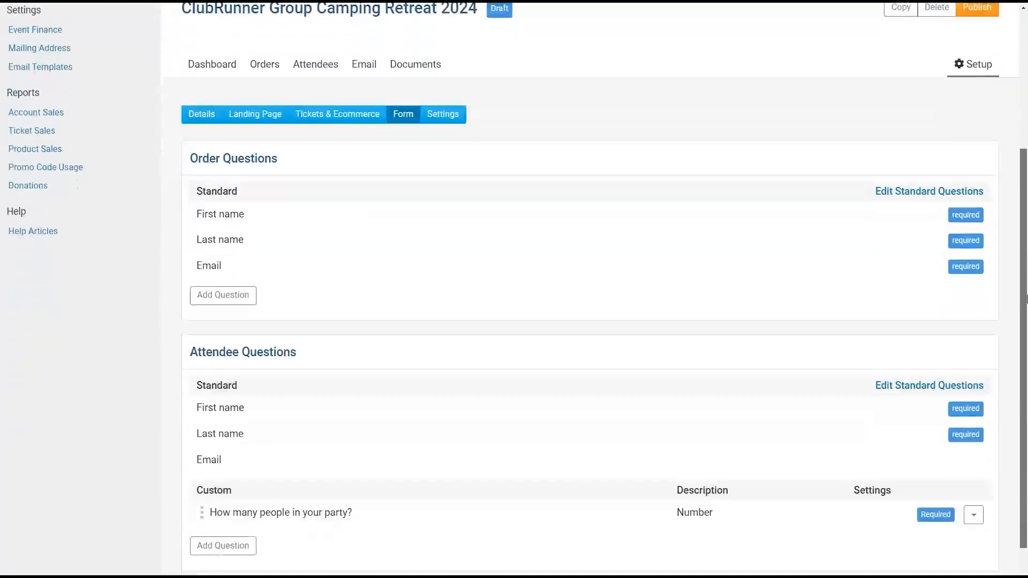
pyautogui.moveTo(217, 480); pyautogui.dragTo(428, 480)
# - Add a required Long Text question, 'Do you have any food allergies?', shown only to Meal Ticket holders
pyautogui.click(435, 482)
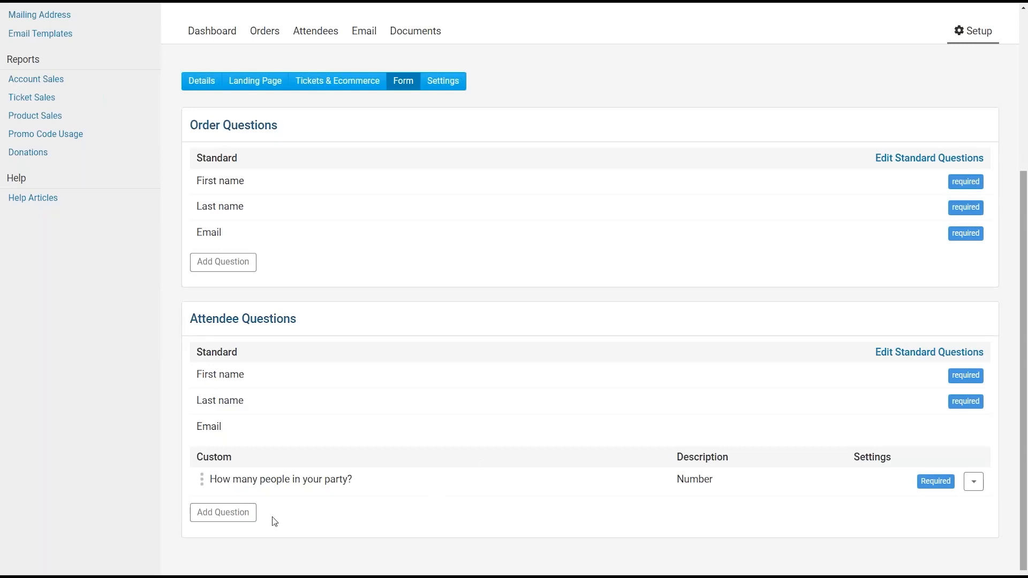
pyautogui.click(233, 512)
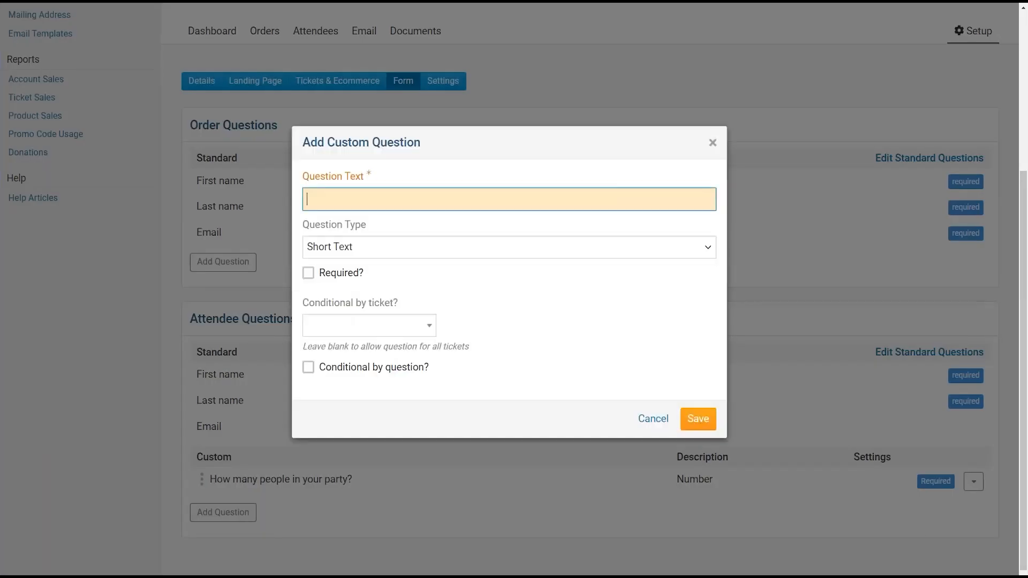
pyautogui.write('A')
pyautogui.press('BackSpace')
pyautogui.write('Do you have any food allergies?')
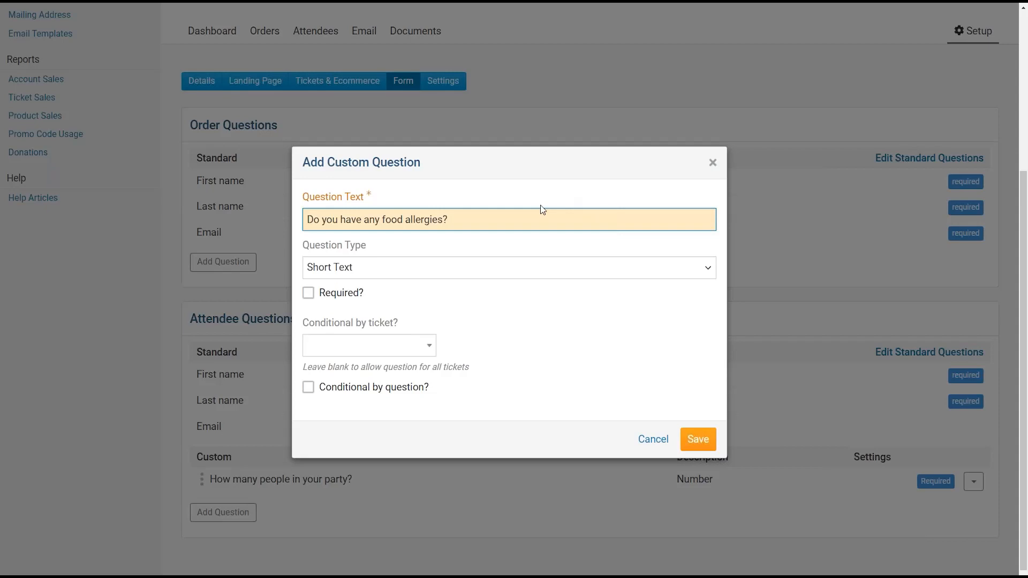
pyautogui.click(406, 266)
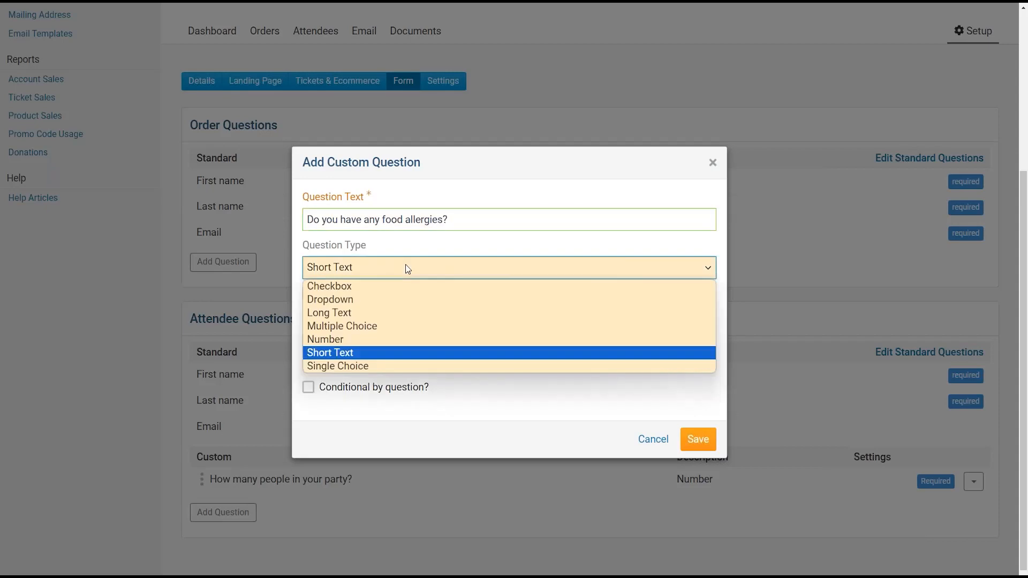
pyautogui.click(378, 314)
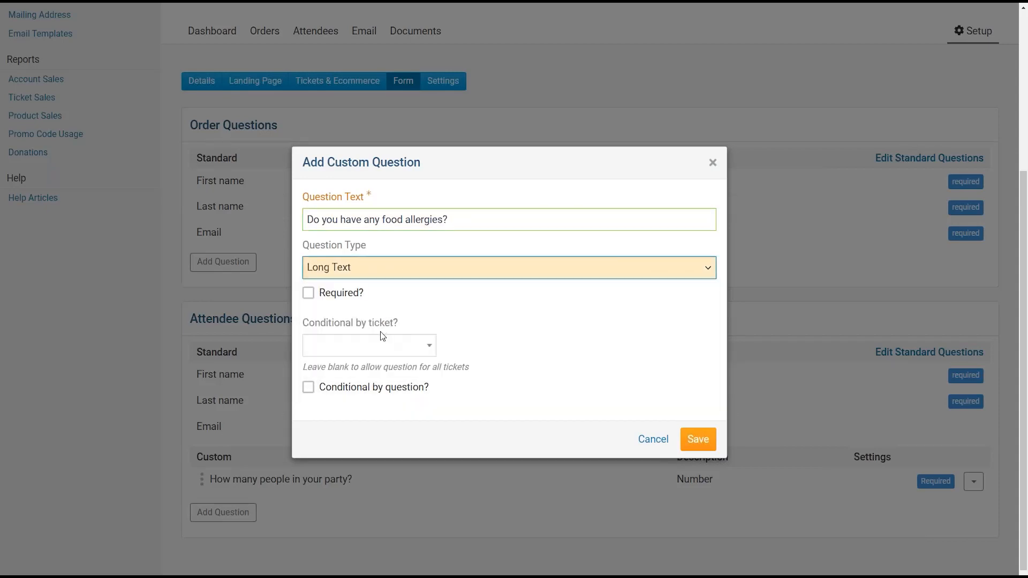
pyautogui.click(308, 295)
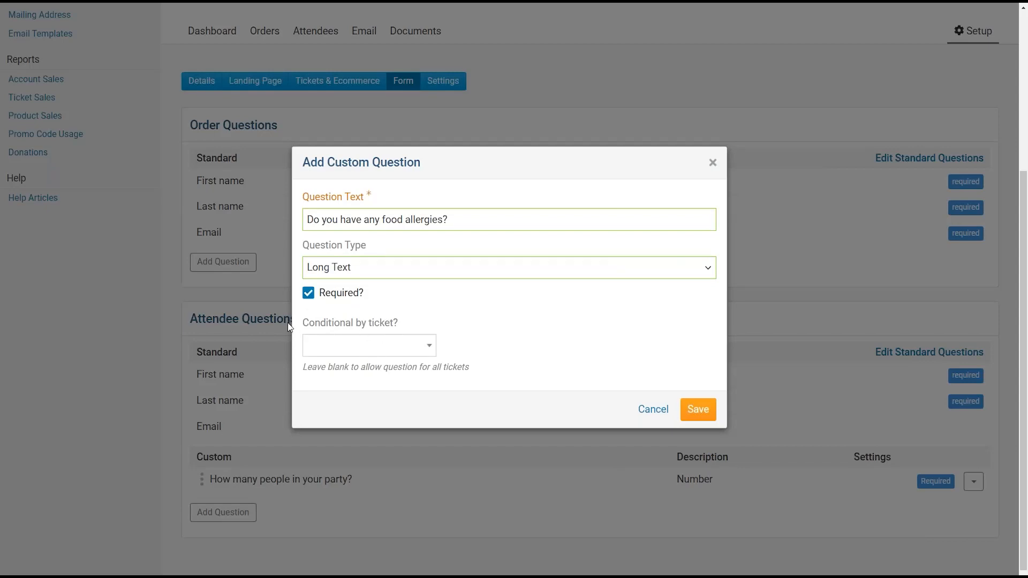
pyautogui.click(428, 346)
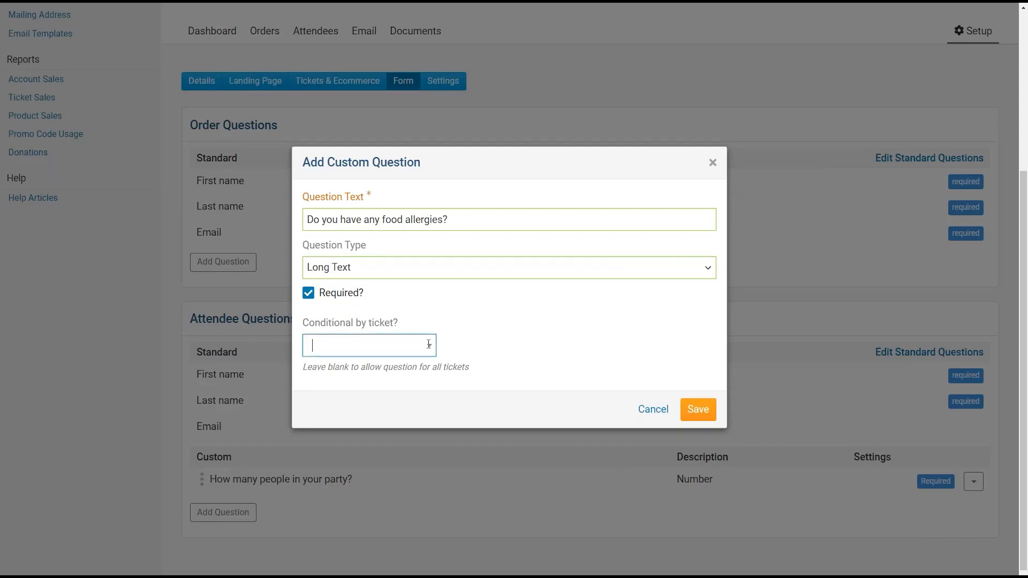
pyautogui.click(385, 438)
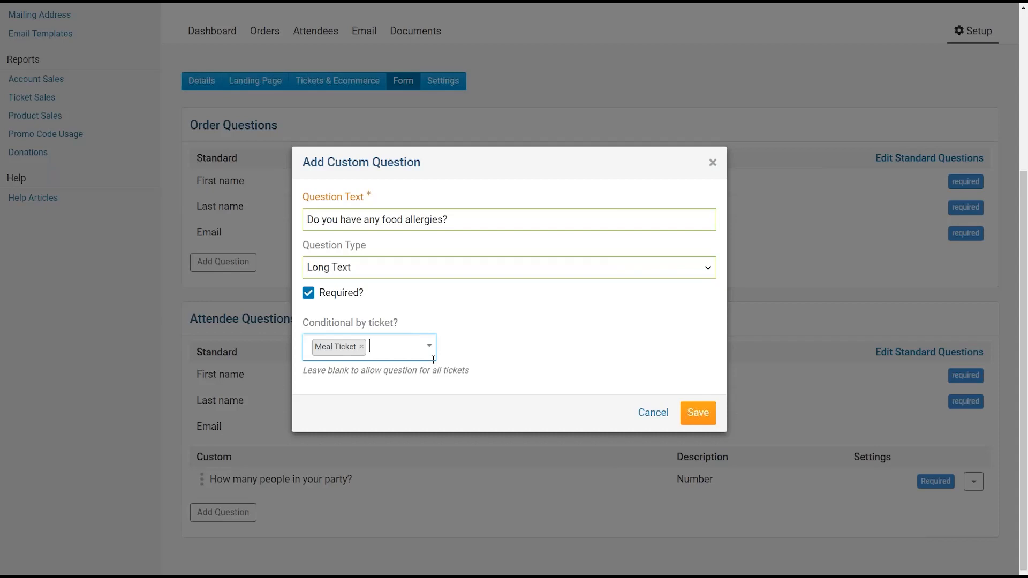
pyautogui.click(698, 413)
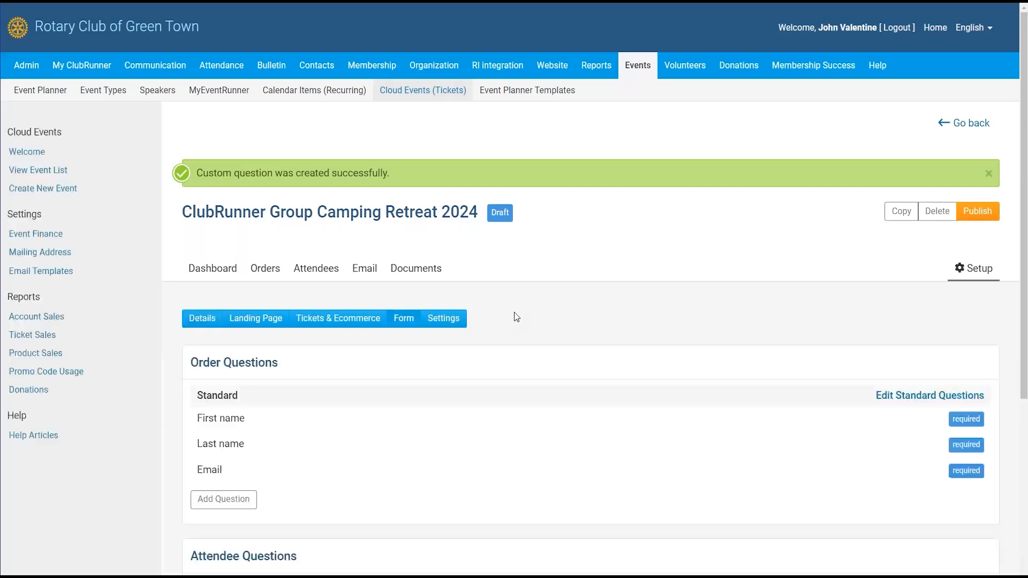
# - Review the two custom attendee questions and try reordering them
pyautogui.scroll(-5, 514, 312)
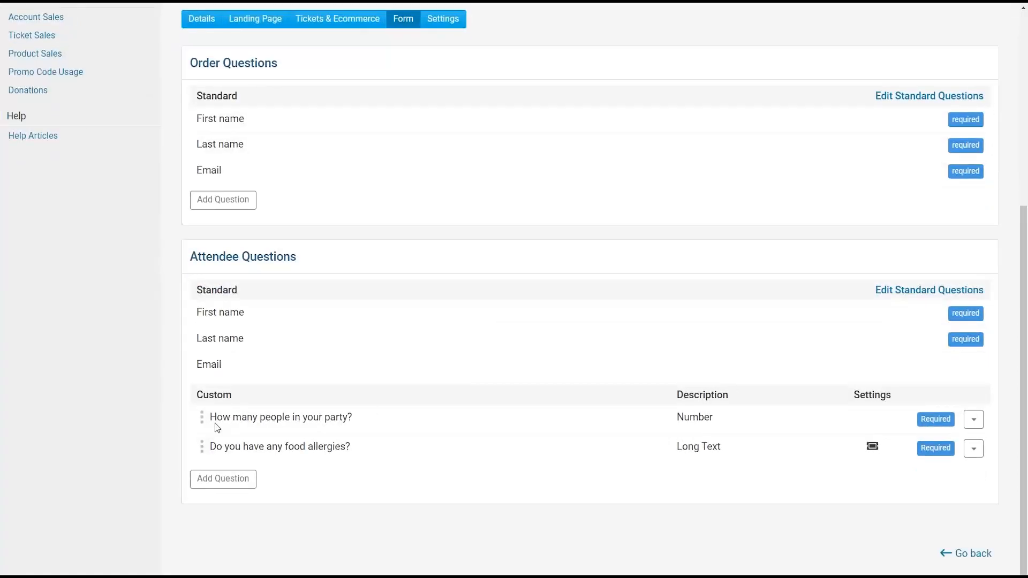
pyautogui.moveTo(213, 417); pyautogui.dragTo(457, 428)
pyautogui.click(284, 441)
pyautogui.moveTo(202, 446)
pyautogui.mouseDown()
pyautogui.moveTo(203, 416)
pyautogui.moveTo(201, 452)
pyautogui.mouseUp()
pyautogui.scroll(1, 500, 266)
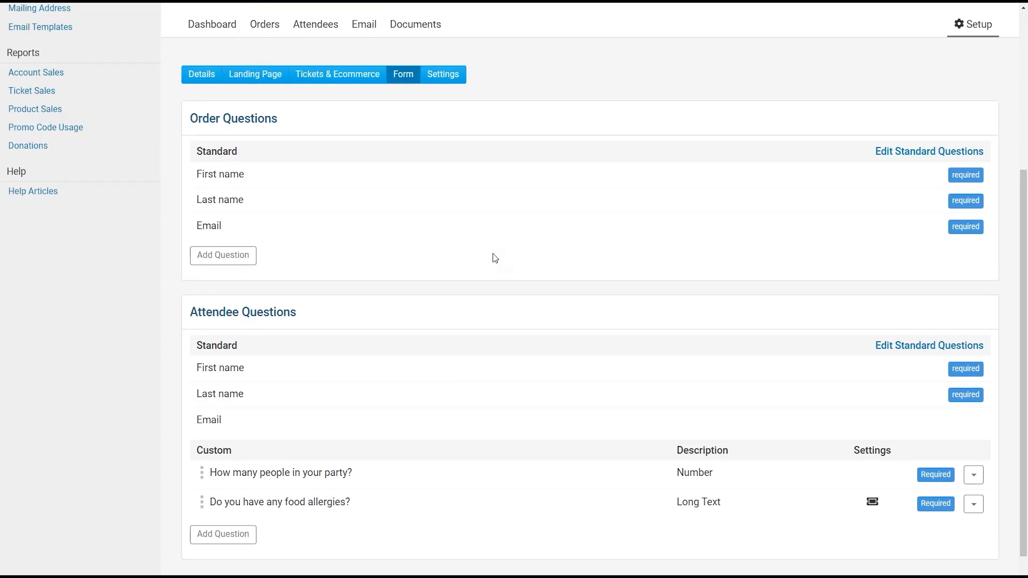
# - Open the event's Settings tab, showing CAD Dollar currency, payment options and email templates
pyautogui.click(444, 75)
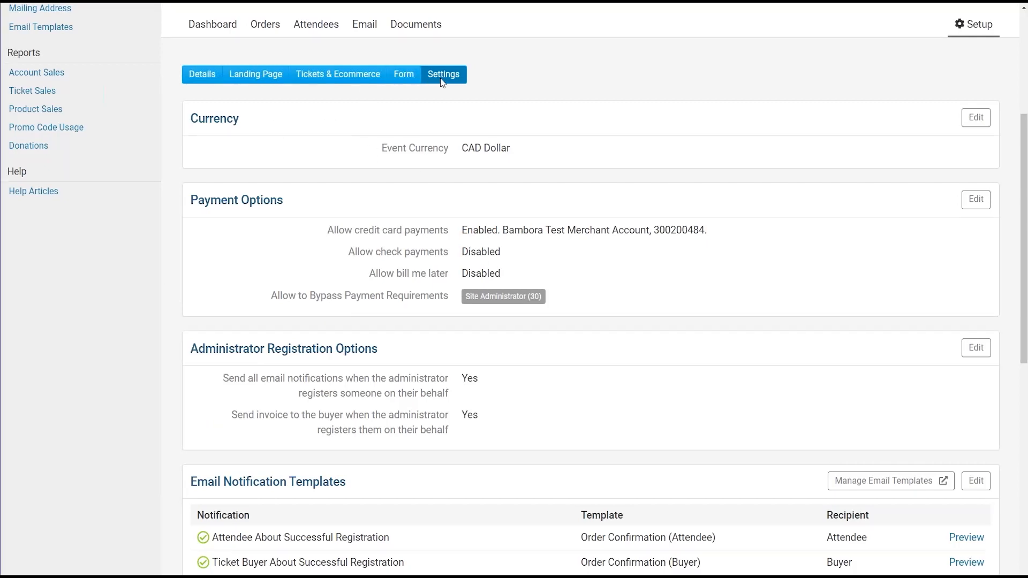
pyautogui.scroll(1, 445, 128)
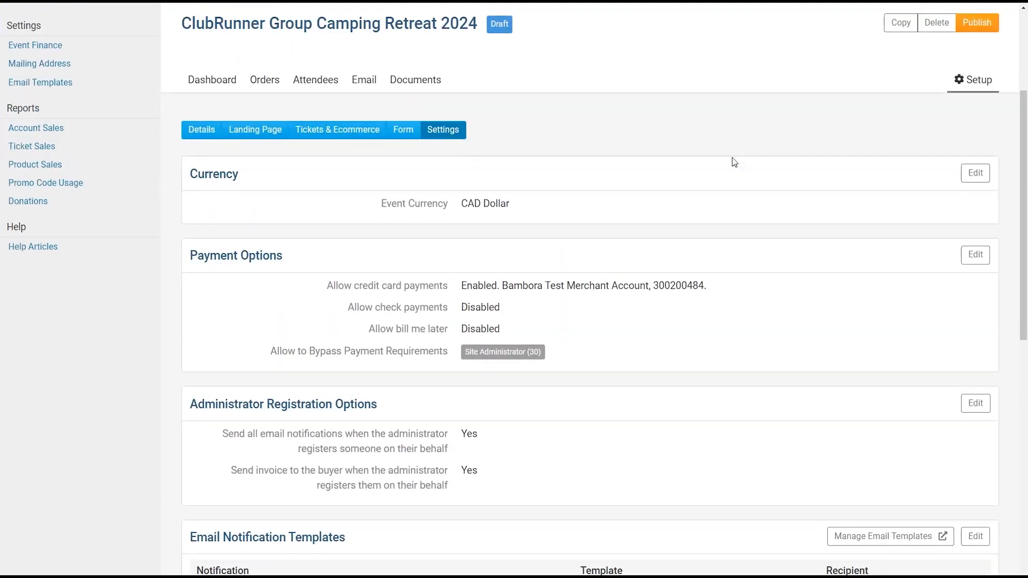
pyautogui.scroll(-2, 1023, 196)
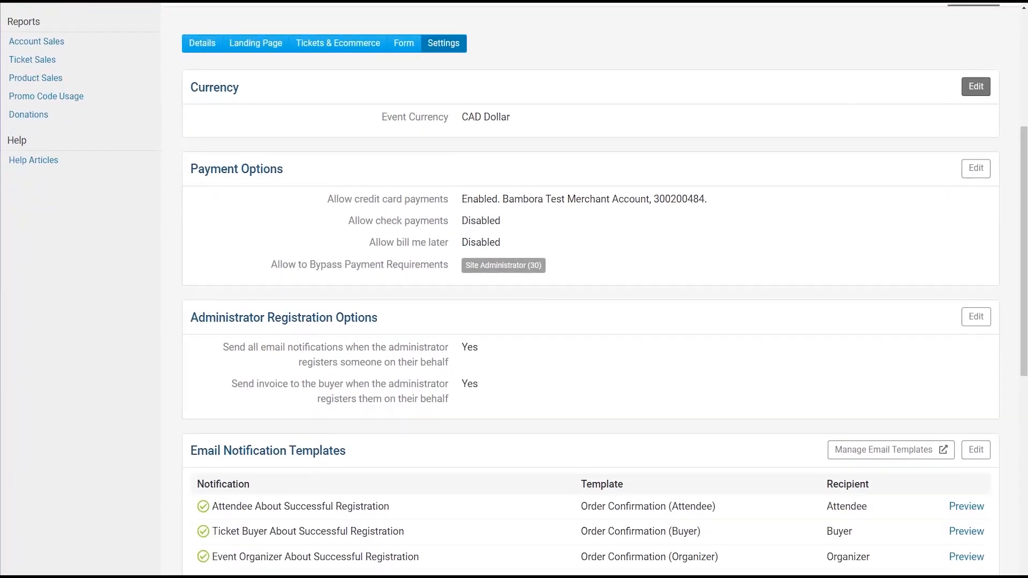
# - In the Update Currency form, change the event currency from CAD Dollar to Brazilian real
pyautogui.click(974, 87)
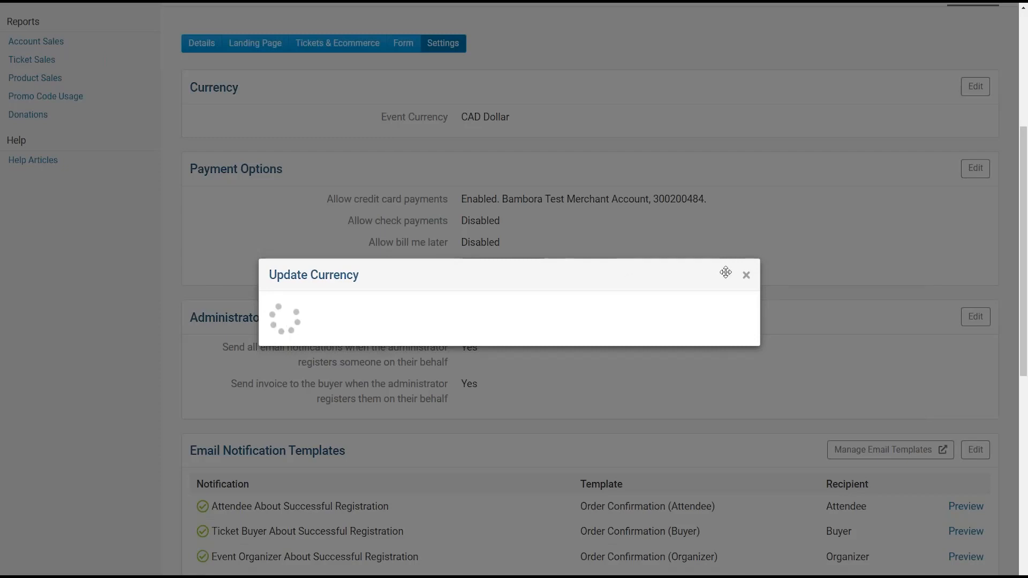
pyautogui.click(745, 276)
pyautogui.click(975, 87)
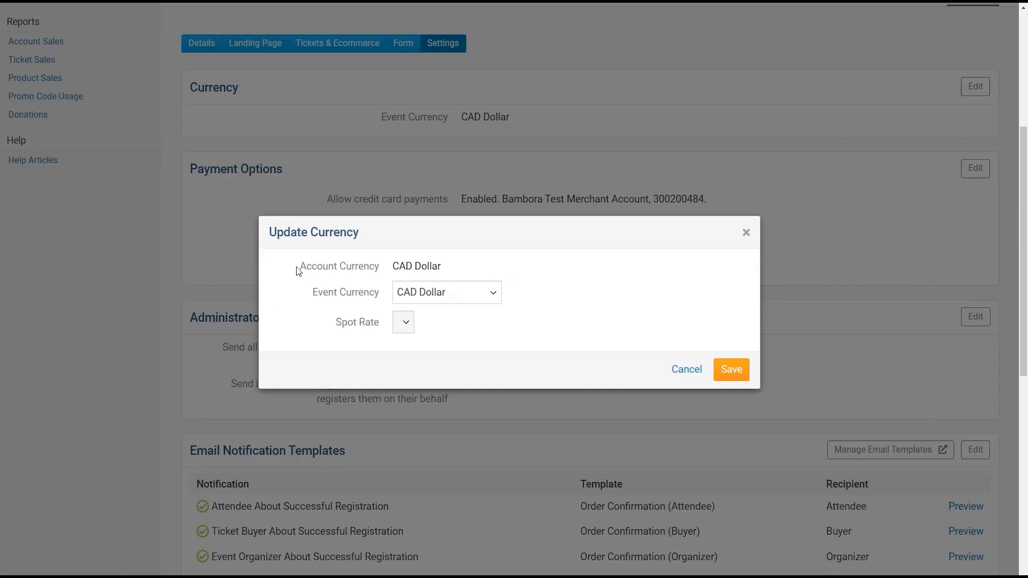
pyautogui.moveTo(297, 266); pyautogui.dragTo(463, 271)
pyautogui.click(462, 271)
pyautogui.moveTo(315, 298); pyautogui.dragTo(425, 293)
pyautogui.click(426, 293)
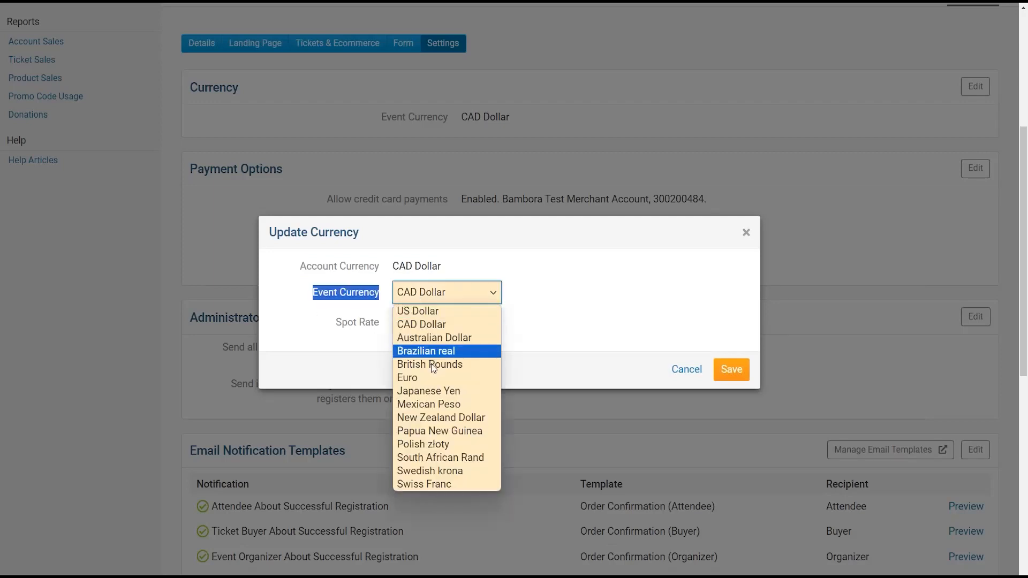
pyautogui.click(414, 312)
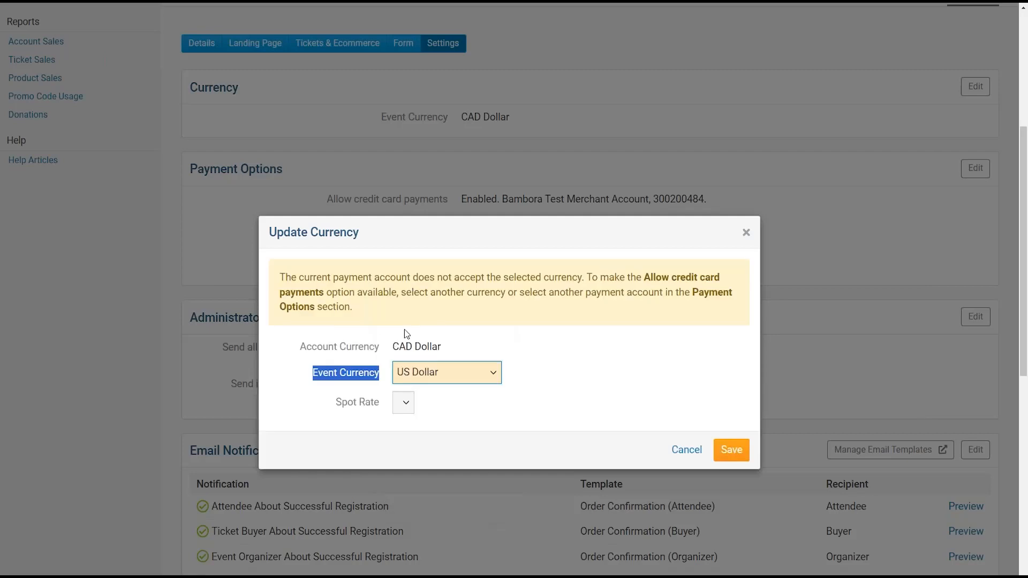
pyautogui.click(407, 375)
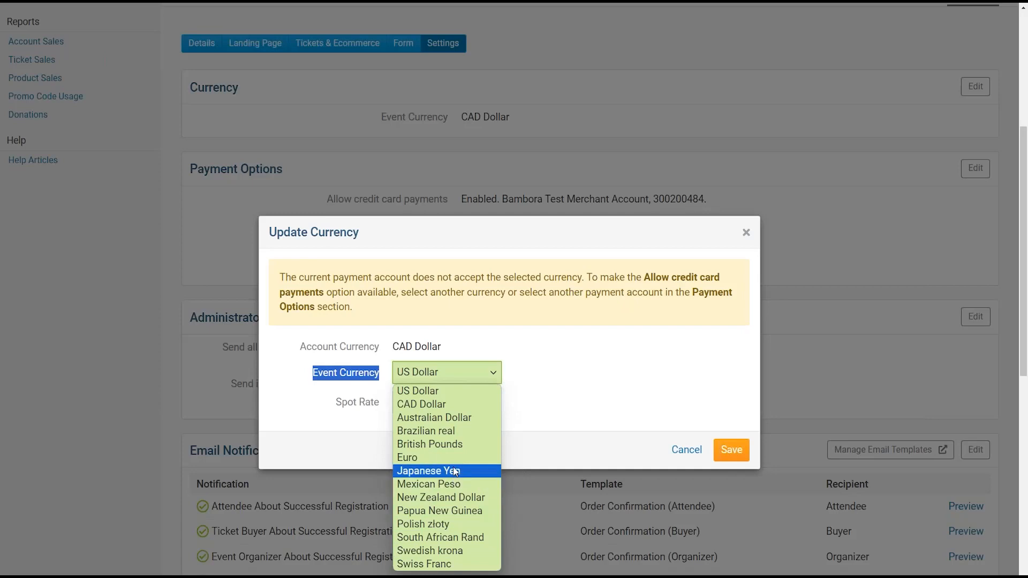
pyautogui.click(452, 431)
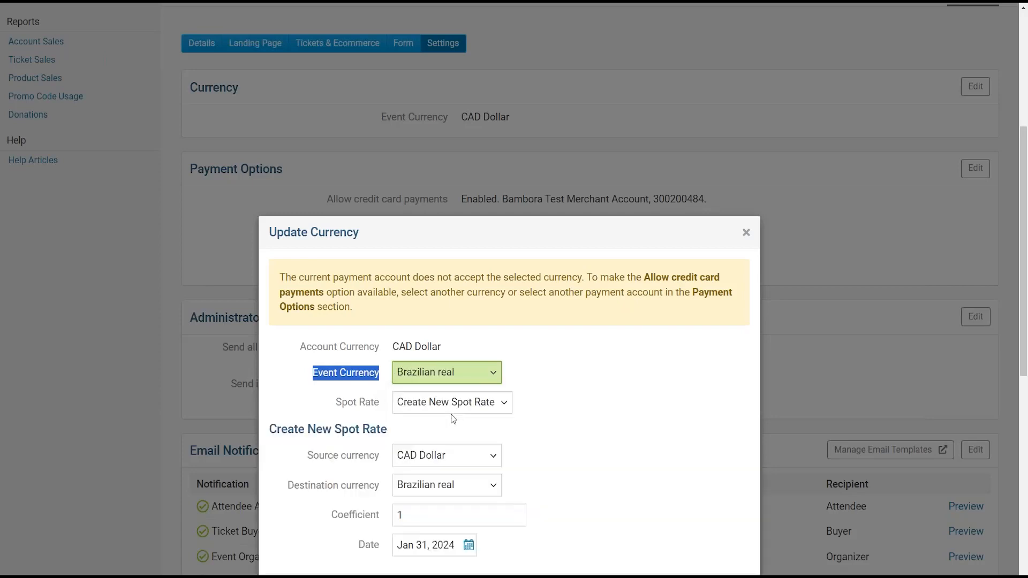
# - Review the CAD-to-Brazilian-real spot rate and enter .12 in its coefficient
pyautogui.click(442, 377)
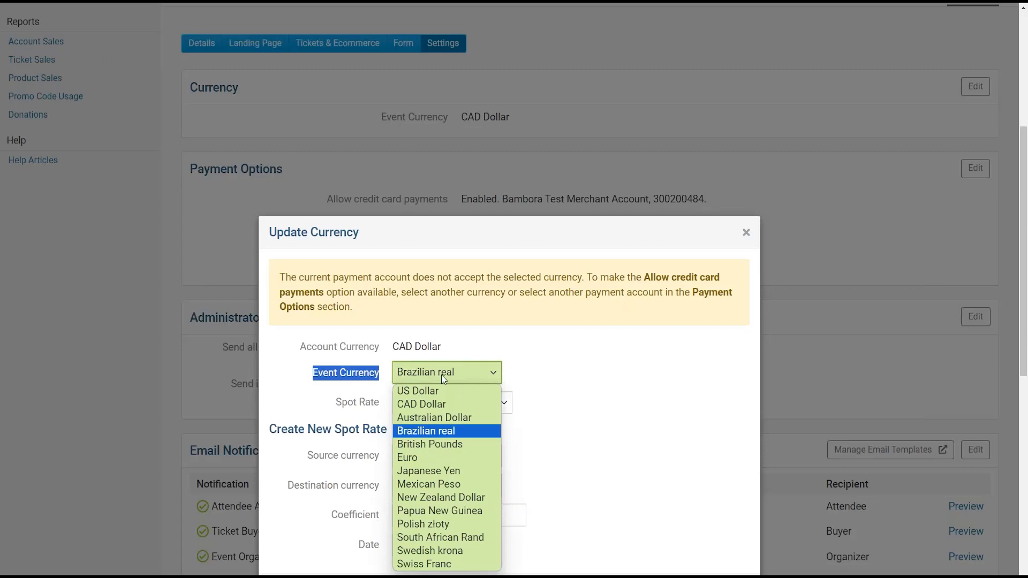
pyautogui.click(442, 432)
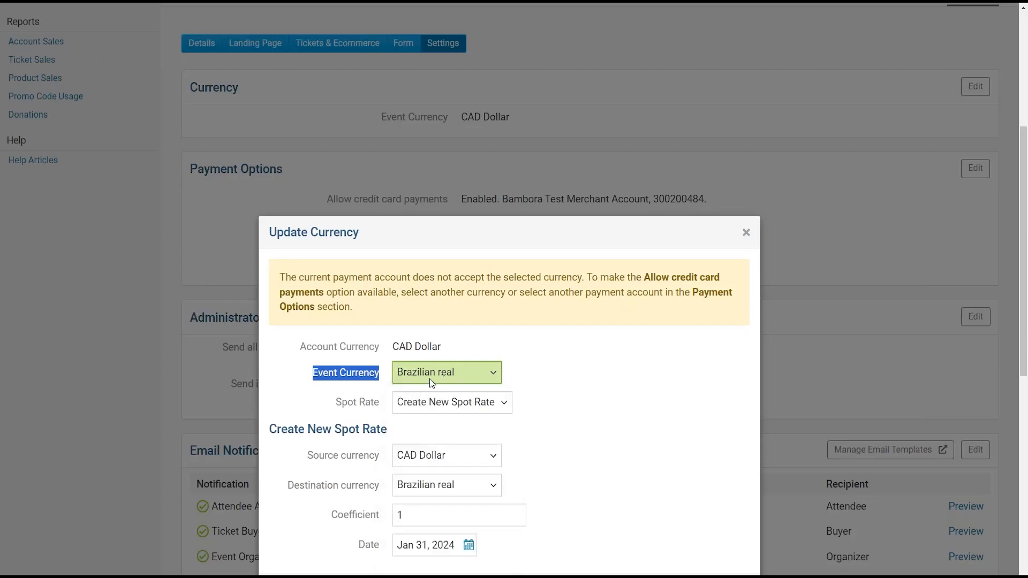
pyautogui.scroll(-1, 429, 377)
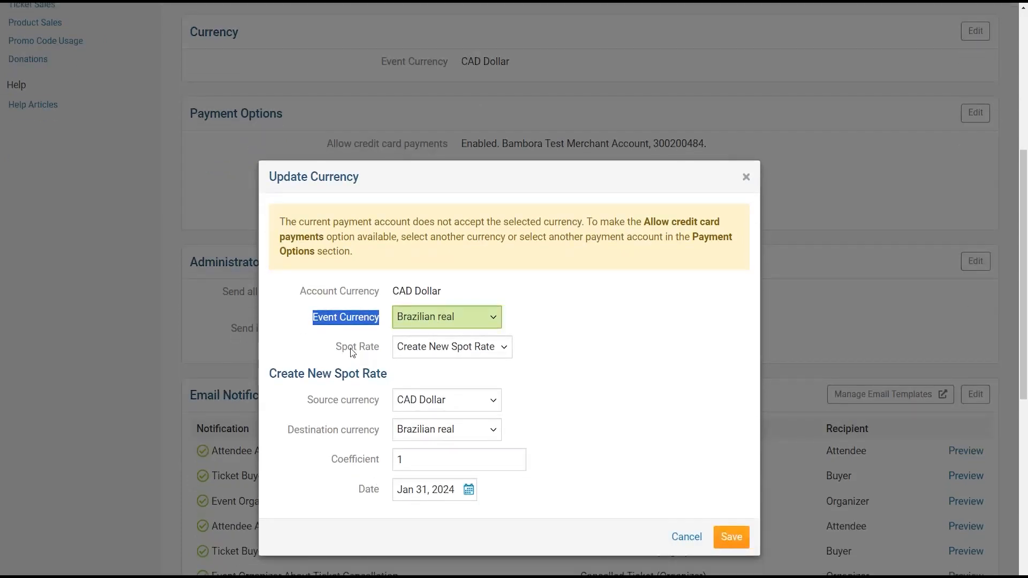
pyautogui.click(420, 317)
pyautogui.click(420, 317)
pyautogui.click(311, 403)
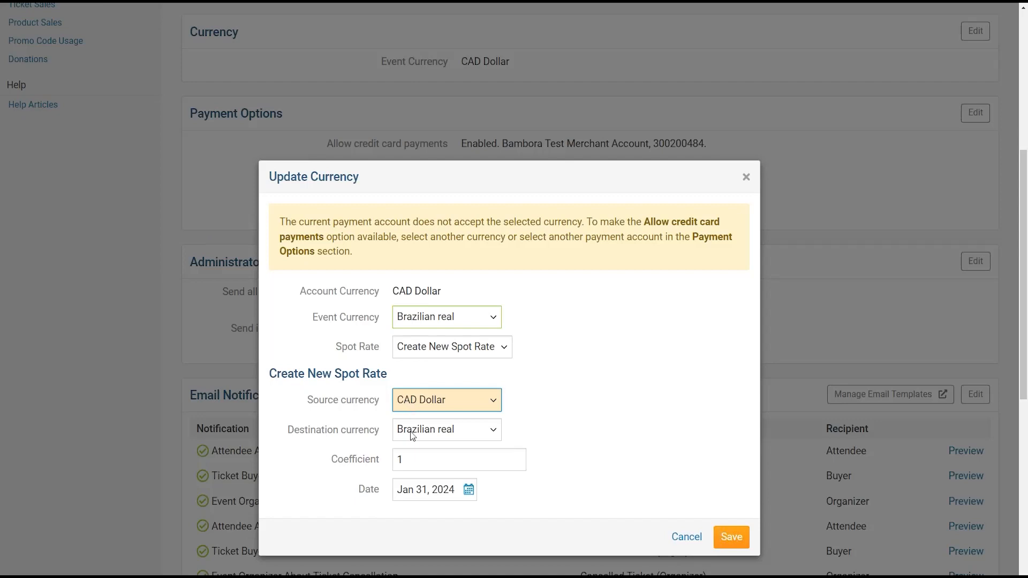
pyautogui.moveTo(290, 431); pyautogui.dragTo(380, 434)
pyautogui.click(420, 435)
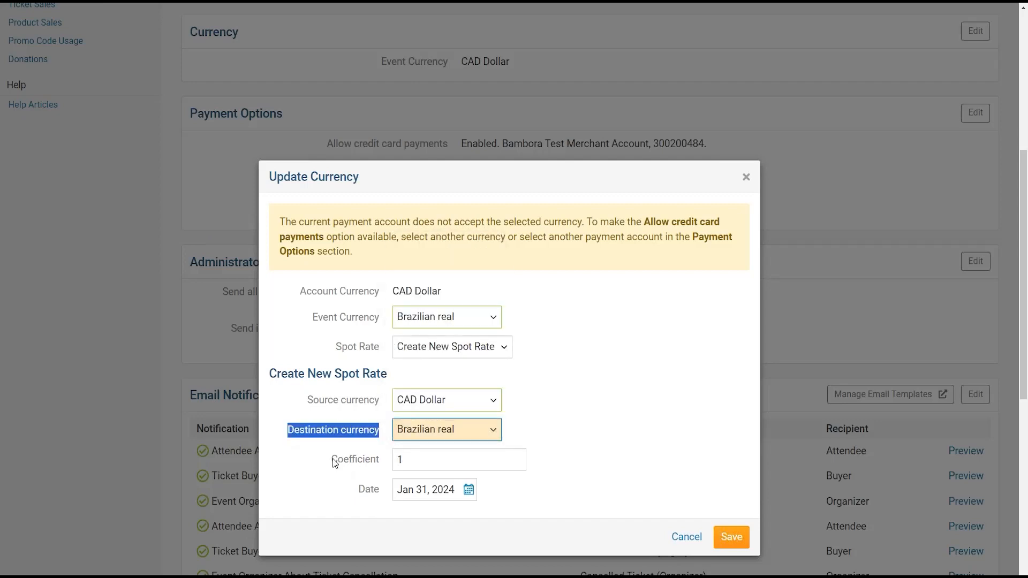
pyautogui.moveTo(332, 459); pyautogui.dragTo(369, 460)
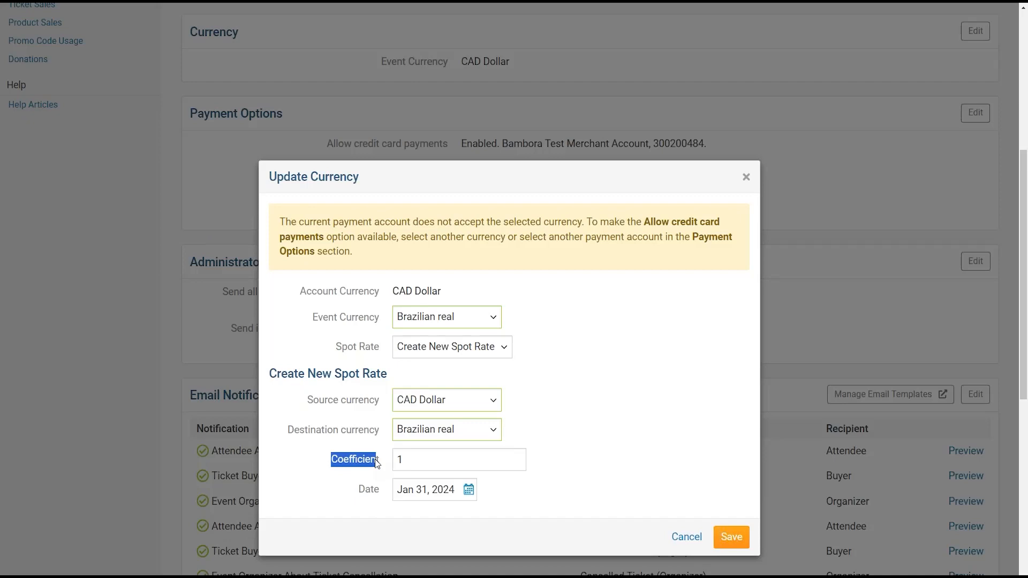
pyautogui.click(439, 459)
pyautogui.write('.')
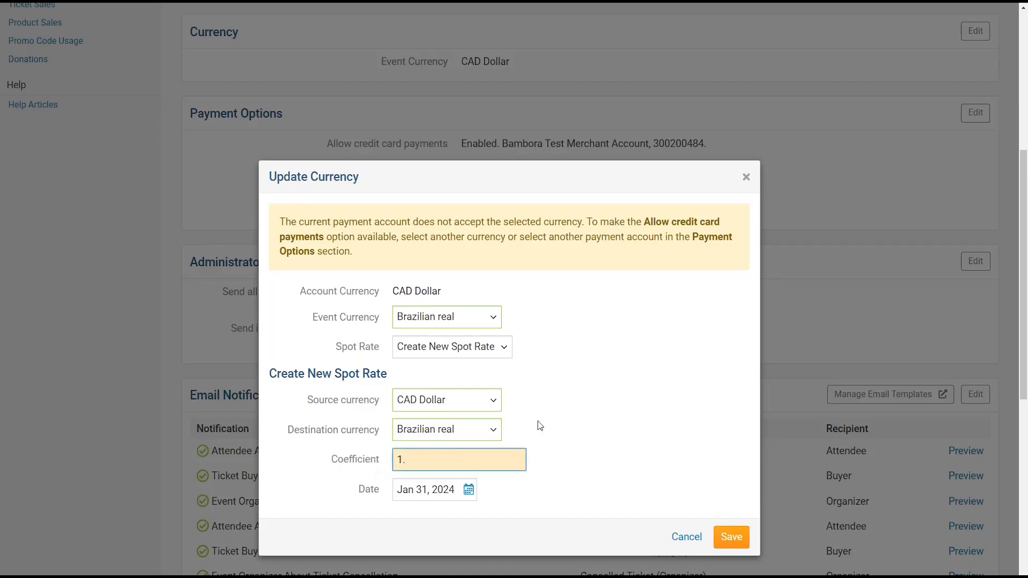
pyautogui.write('12')
# - Set the event currency back to CAD Dollar and save it
pyautogui.click(488, 350)
pyautogui.click(488, 350)
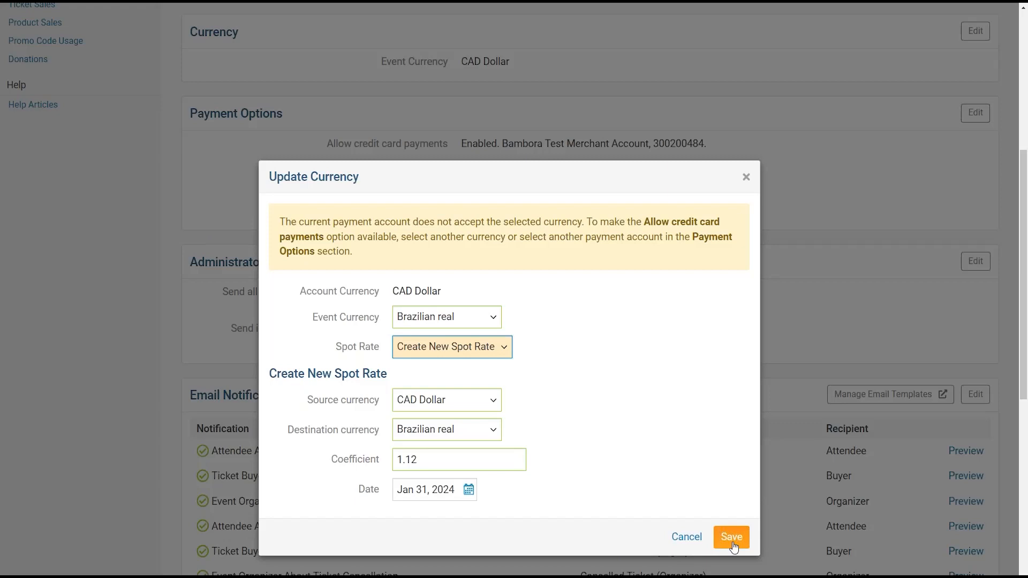
pyautogui.click(441, 320)
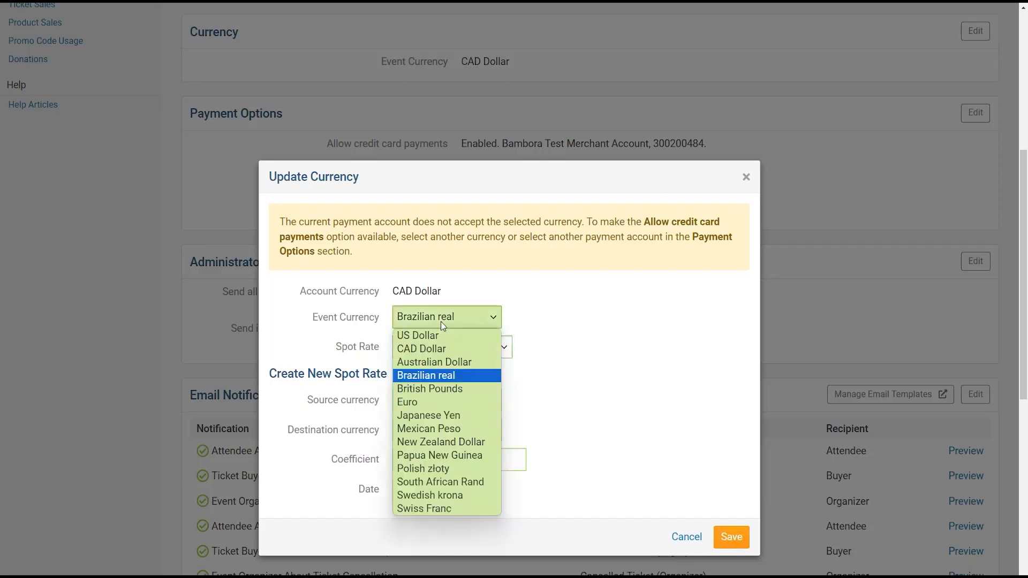
pyautogui.click(442, 349)
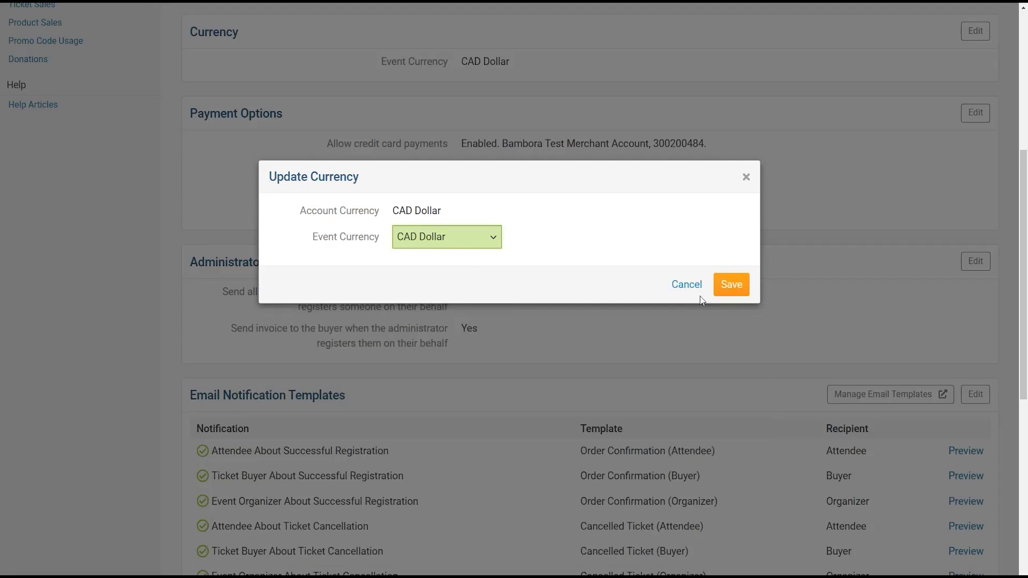
pyautogui.click(731, 285)
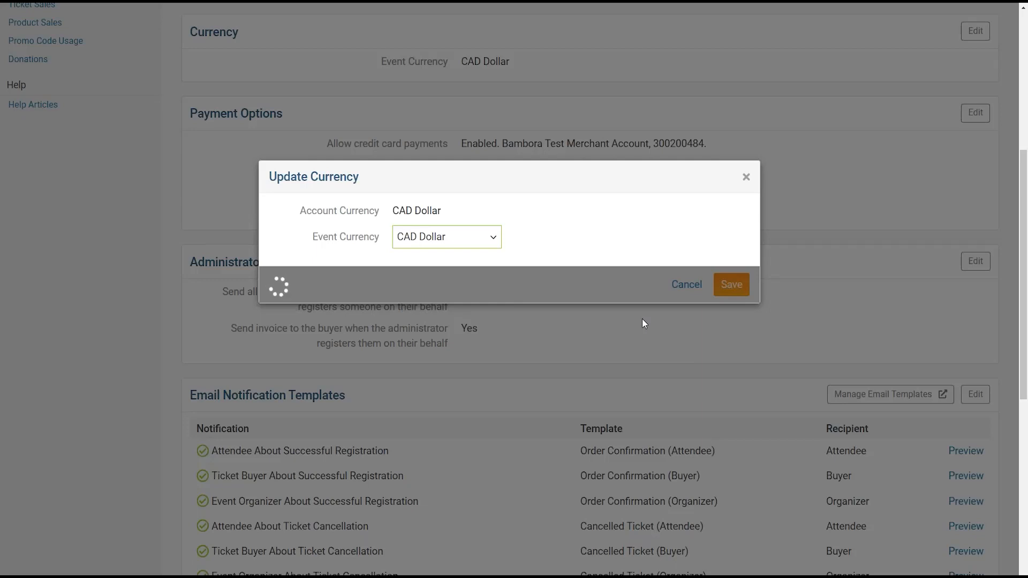
pyautogui.scroll(2, 744, 241)
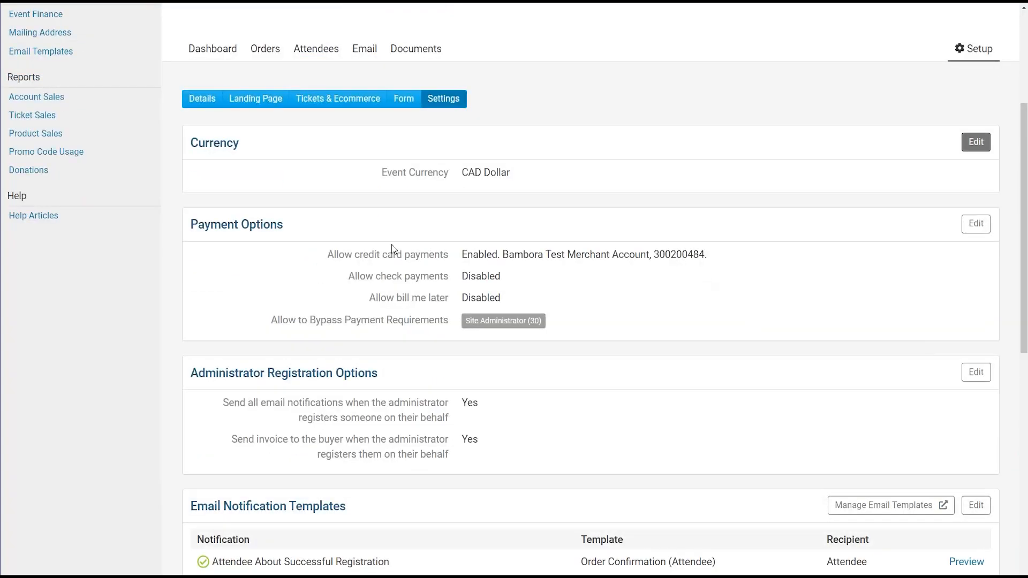
pyautogui.moveTo(196, 224); pyautogui.dragTo(280, 224)
pyautogui.click(296, 229)
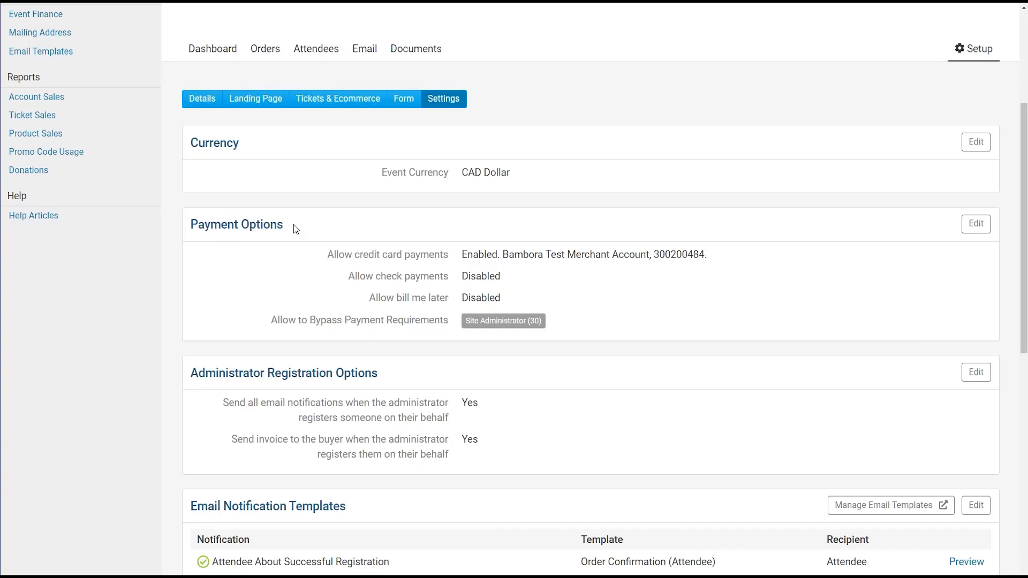
pyautogui.click(976, 223)
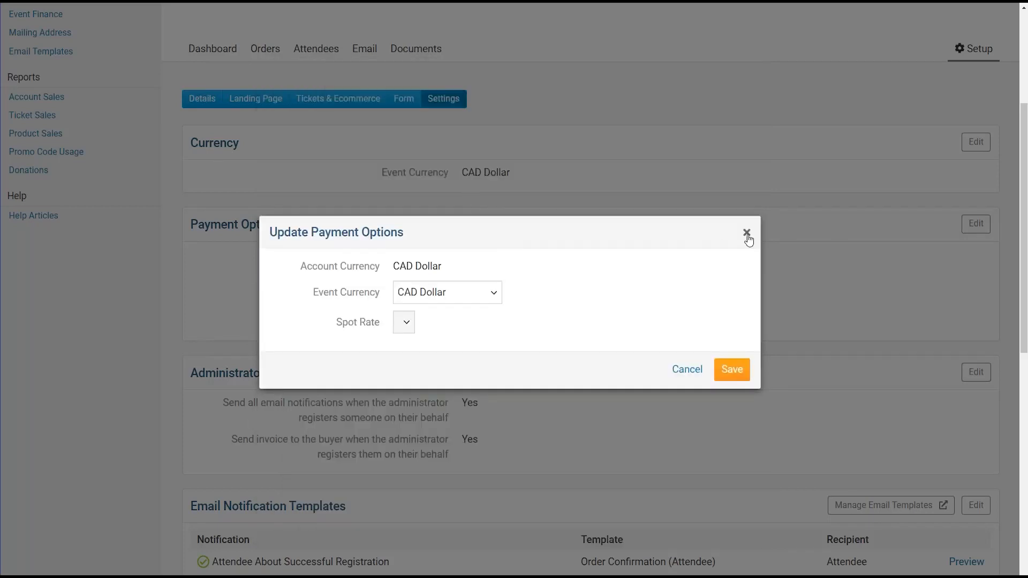
pyautogui.click(746, 232)
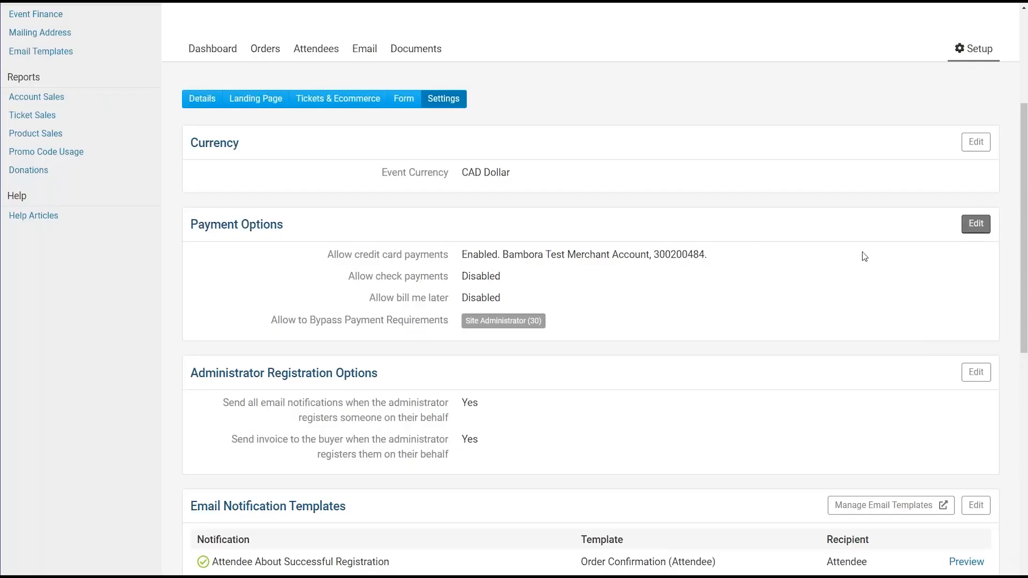
pyautogui.click(976, 223)
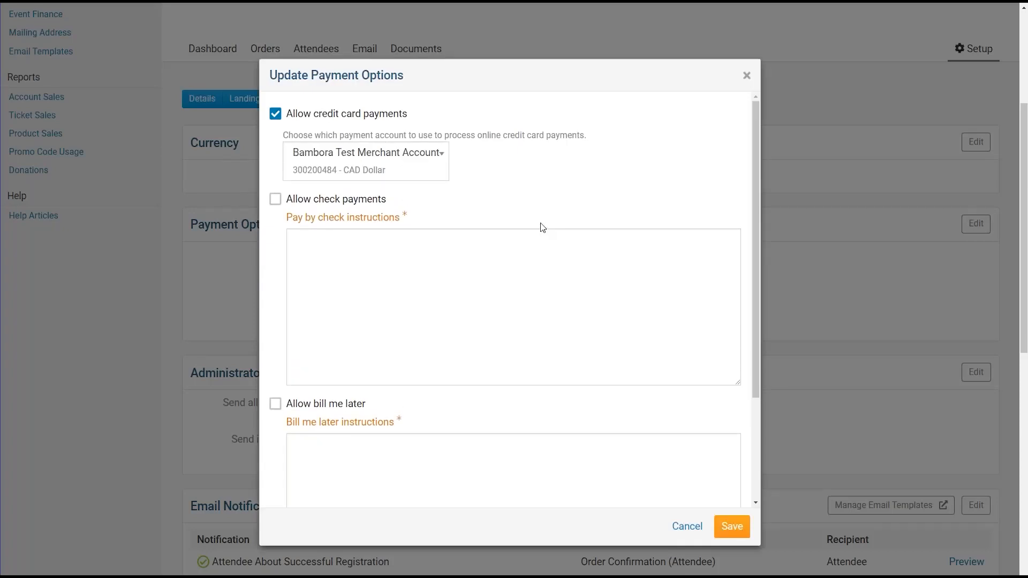
pyautogui.click(286, 120)
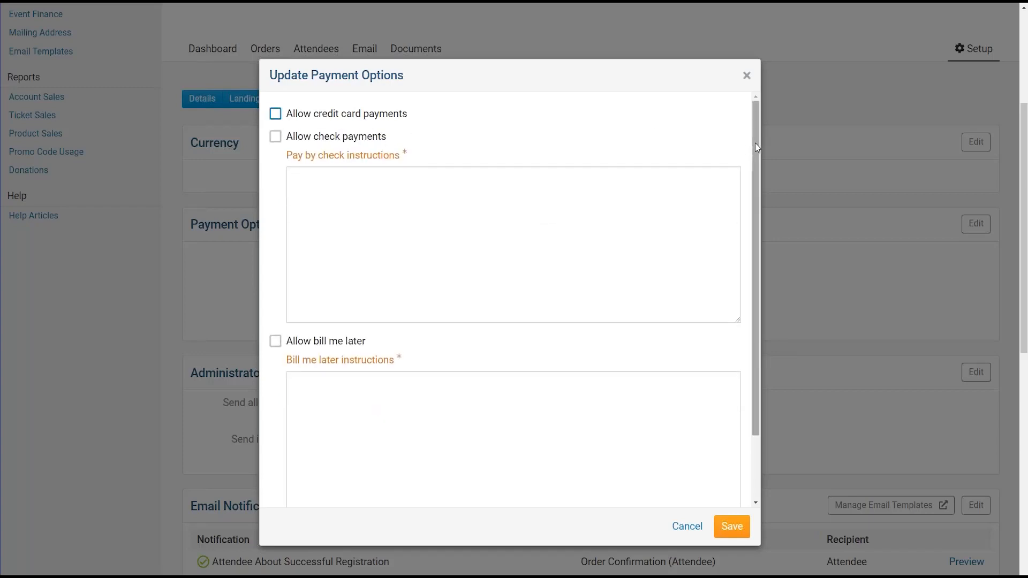
pyautogui.moveTo(415, 114); pyautogui.dragTo(288, 127)
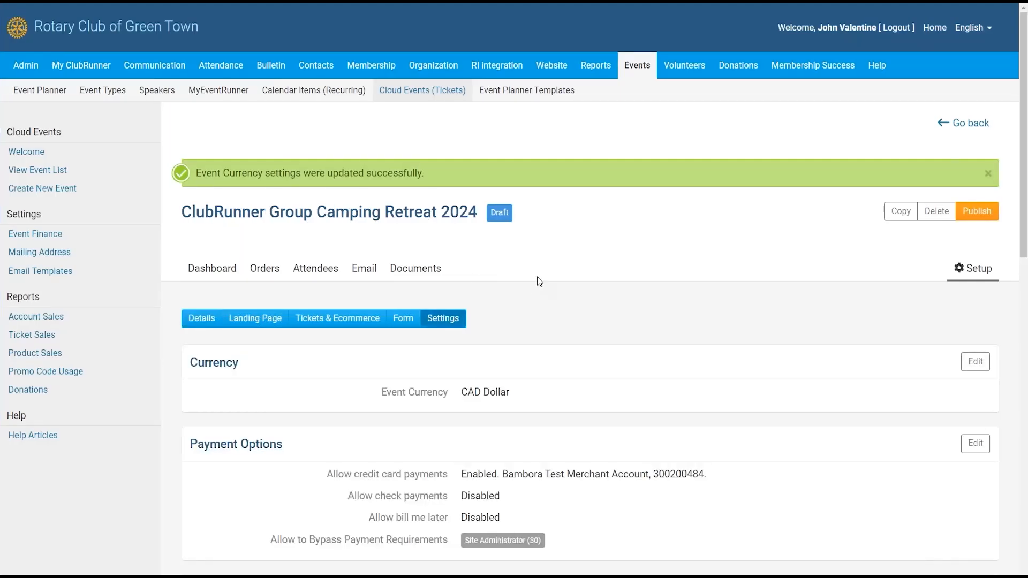
pyautogui.scroll(-2, 537, 276)
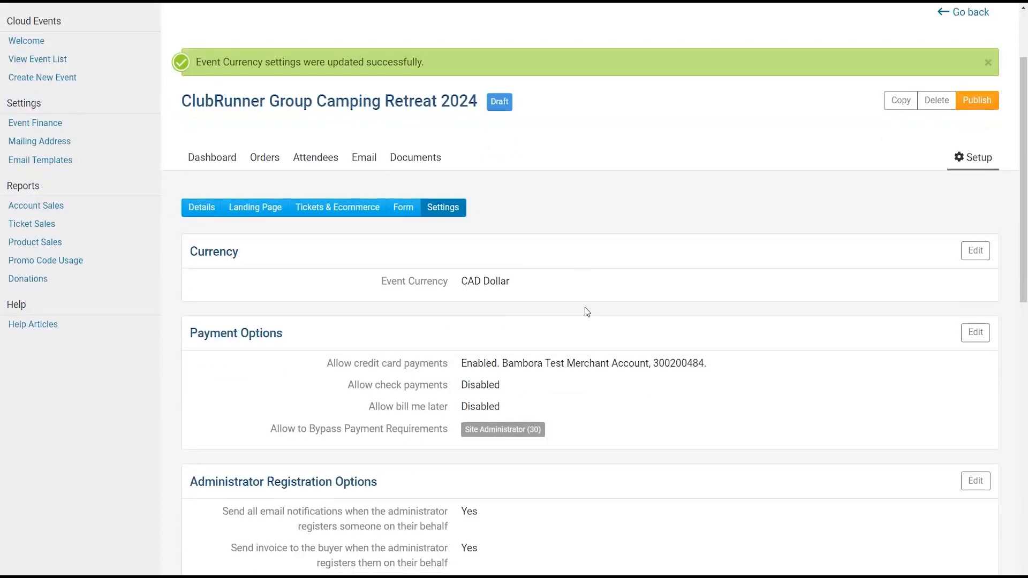
# - Edit Payment Options, leaving the Bambora Test Merchant Account as the payment account
pyautogui.click(975, 333)
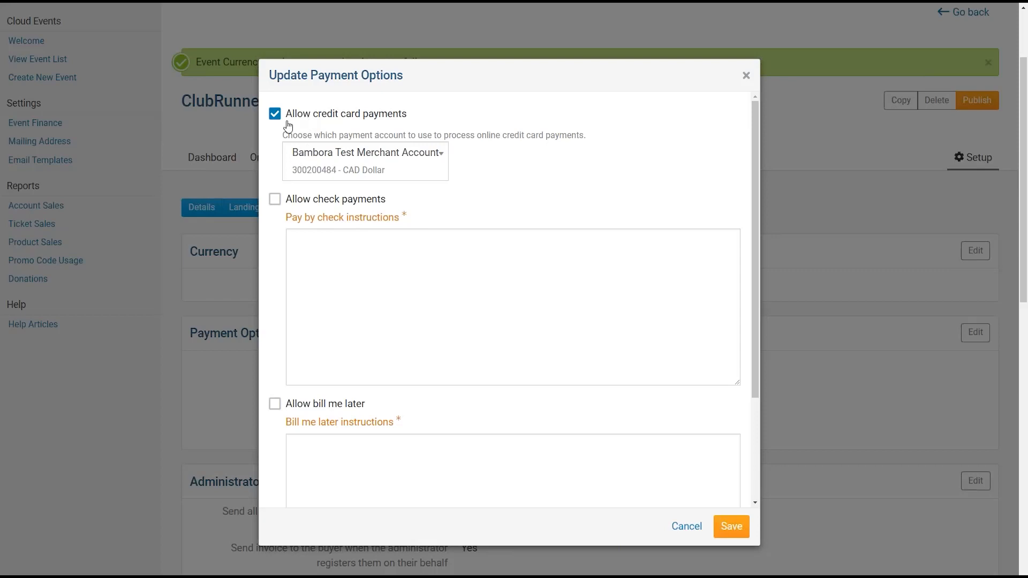
pyautogui.click(343, 163)
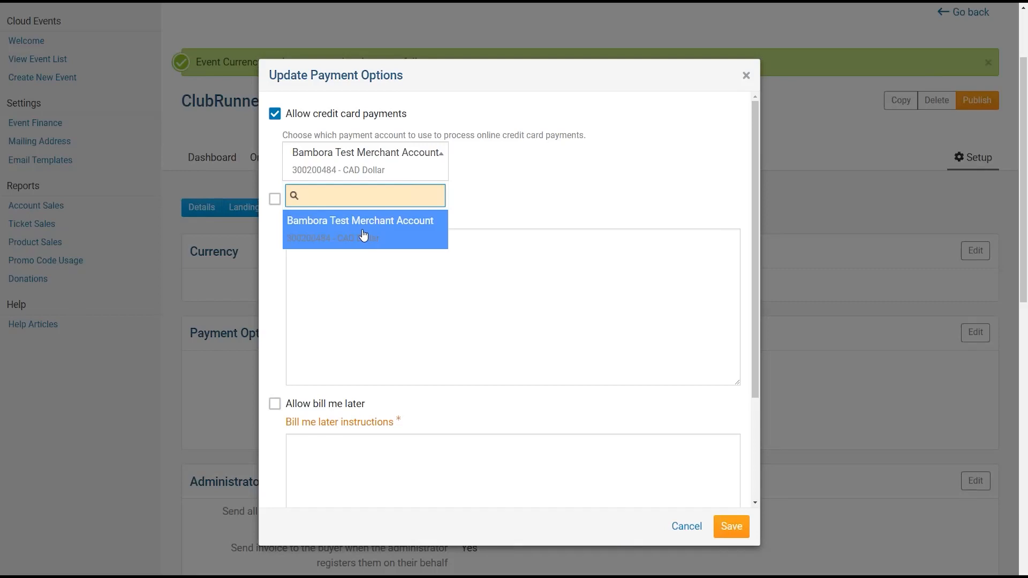
pyautogui.click(459, 222)
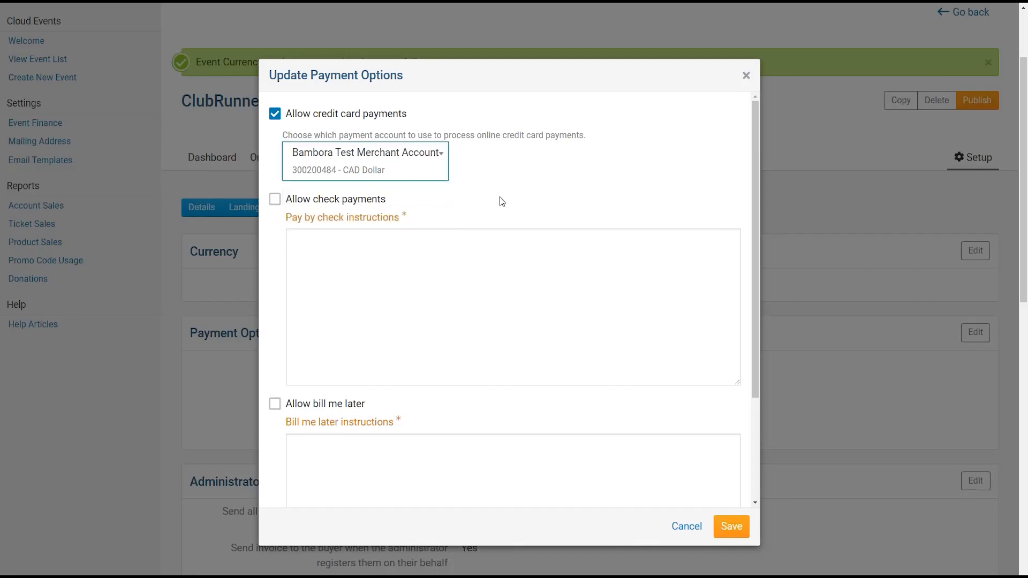
pyautogui.scroll(-1, 361, 210)
# - Allow check payments, with instructions 'Mail check payments to:' followed by the club's mailing address
pyautogui.click(274, 144)
pyautogui.click(360, 209)
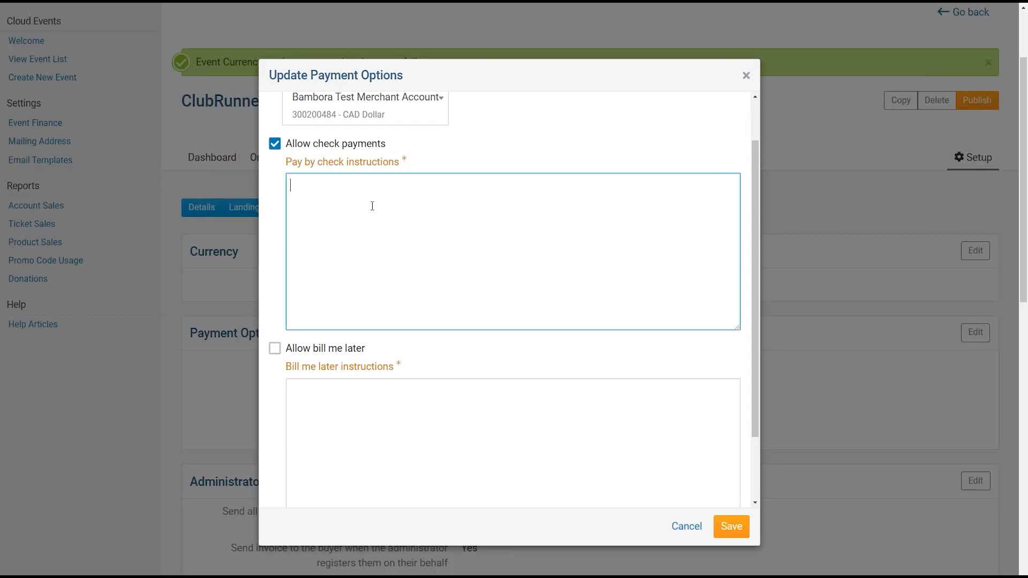
pyautogui.write('Mail check payments to:')
pyautogui.press('Return')
pyautogui.write('2060 Winston Park Drive')
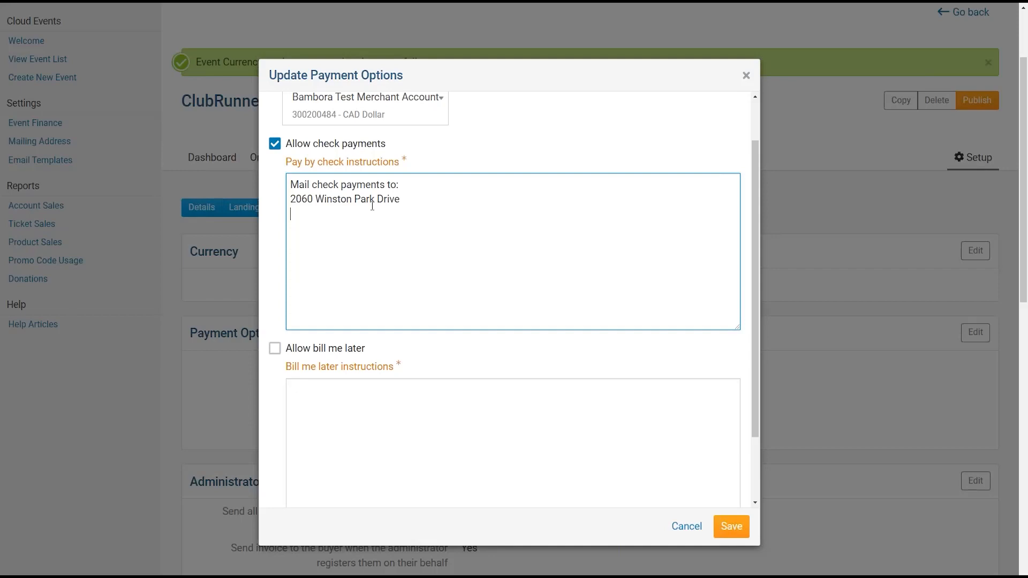
pyautogui.write('Oakville, On')
pyautogui.press('BackSpace')
pyautogui.write('N C')
pyautogui.press('BackSpace')
pyautogui.press('Return')
pyautogui.write('Canada')
pyautogui.press('Return')
pyautogui.write('L6V3')
pyautogui.press('BackSpace')
pyautogui.write('3')
pyautogui.press('BackSpace')
pyautogui.press('BackSpace')
pyautogui.press('BackSpace')
pyautogui.press('BackSpace')
pyautogui.write('6GH')
pyautogui.press('BackSpace')
pyautogui.press('BackSpace')
pyautogui.write('G')
pyautogui.press('BackSpace')
pyautogui.write('H5R7')
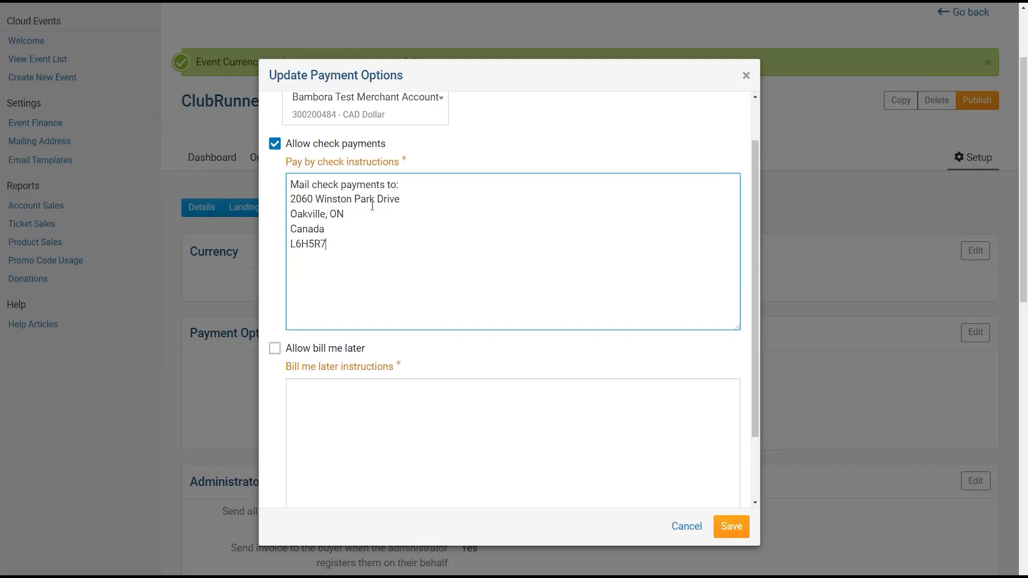
# - Add the line 'Or contact Event Chair hand-off.' to the check instructions
pyautogui.press('Return')
pyautogui.write('Or ')
pyautogui.write('contact ')
pyautogui.write('Event Charit is')
pyautogui.press('BackSpace')
pyautogui.press('BackSpace')
pyautogui.press('BackSpace')
pyautogui.press('BackSpace')
pyautogui.press('BackSpace')
pyautogui.press('BackSpace')
pyautogui.write('ir hadn')
pyautogui.press('BackSpace')
pyautogui.press('BackSpace')
pyautogui.write('nf')
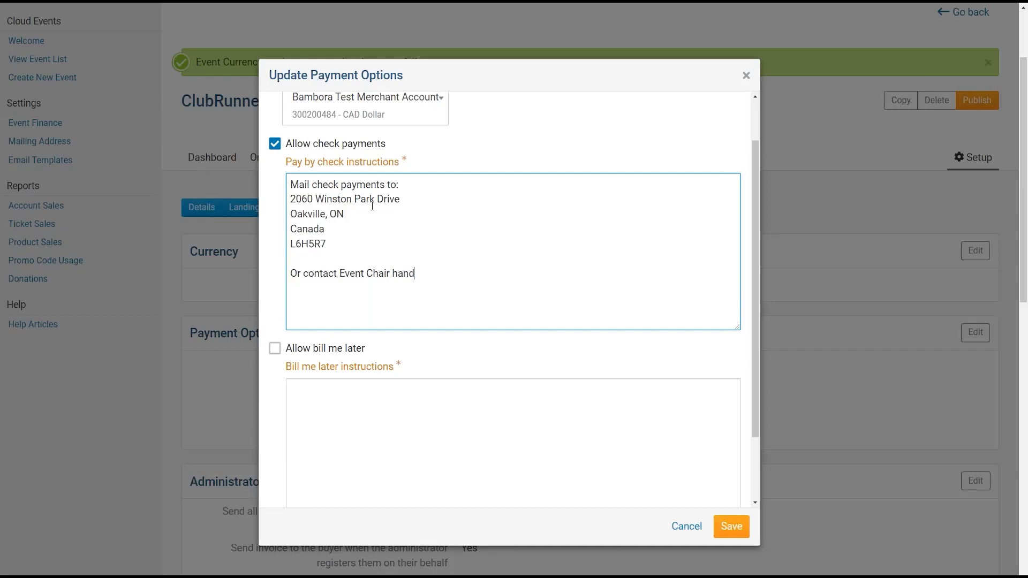
pyautogui.press('BackSpace')
pyautogui.write('d-off.')
# - Keep bill me later off and review the payment bypass roles, including Site Administrator
pyautogui.moveTo(757, 200); pyautogui.dragTo(746, 271)
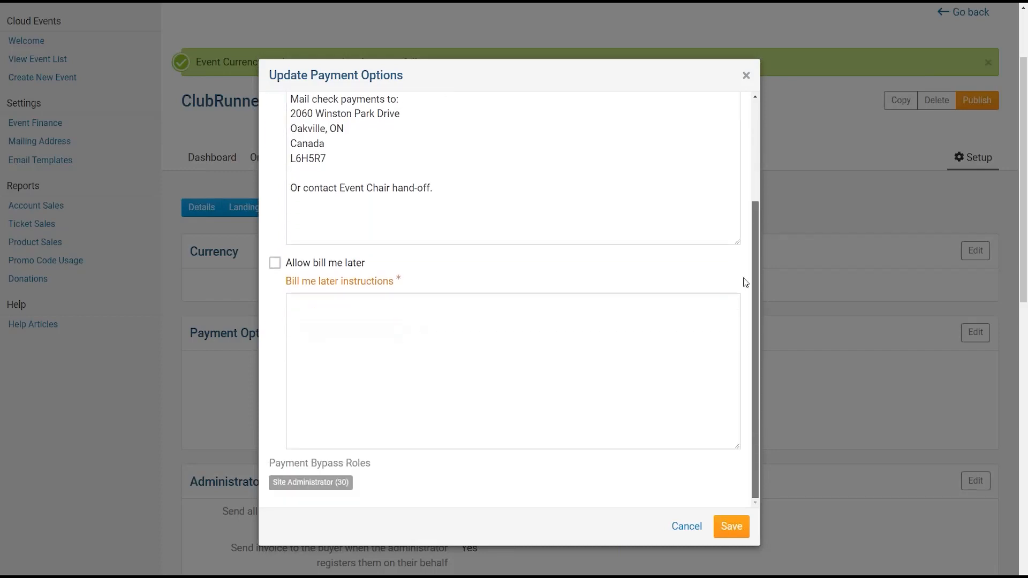
pyautogui.click(276, 265)
pyautogui.click(276, 266)
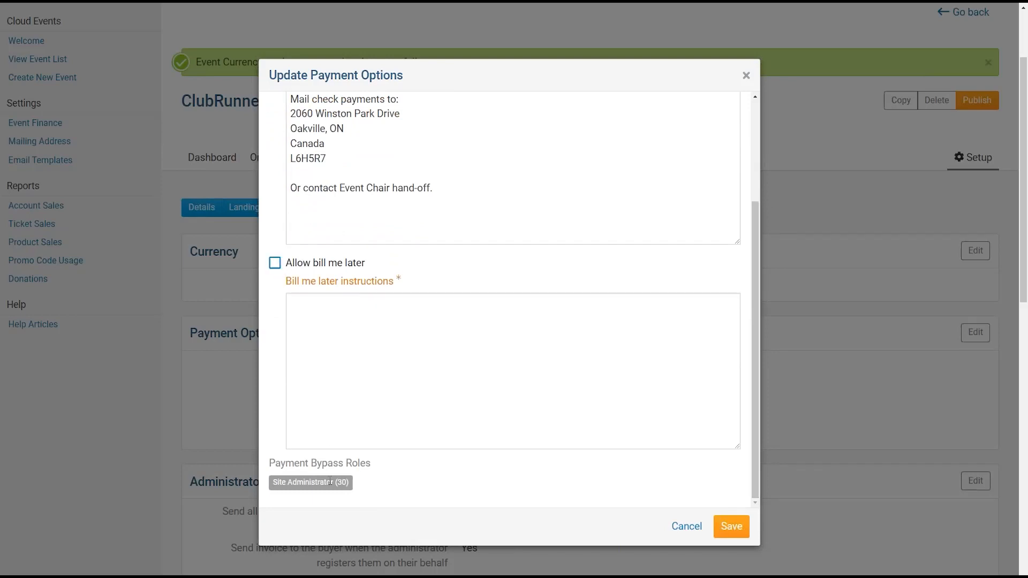
pyautogui.scroll(-2, 360, 471)
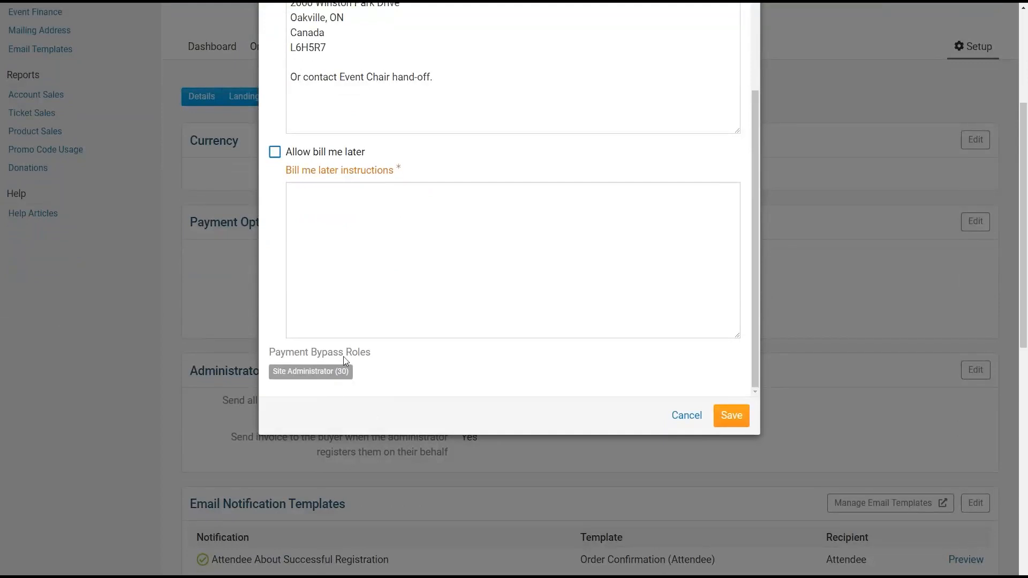
pyautogui.moveTo(266, 360); pyautogui.dragTo(377, 355)
pyautogui.click(377, 355)
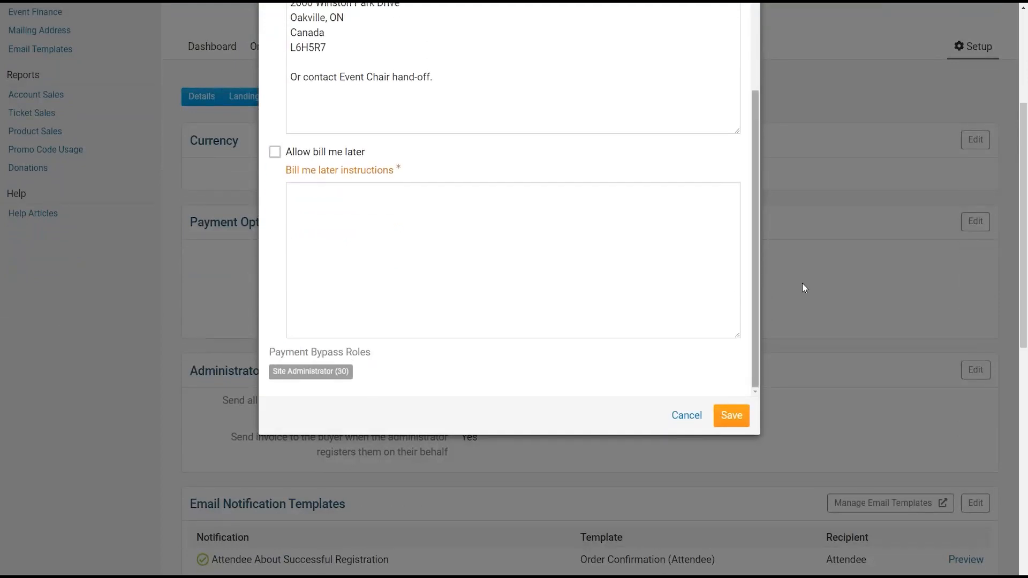
pyautogui.scroll(2, 899, 290)
pyautogui.scroll(1, 857, 300)
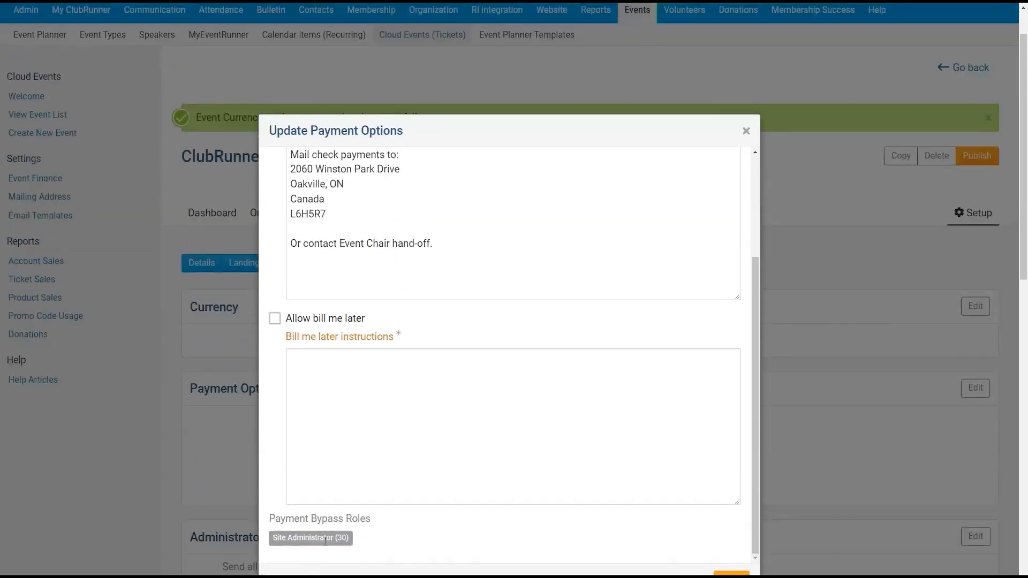
pyautogui.moveTo(338, 543); pyautogui.dragTo(272, 537)
pyautogui.click(273, 537)
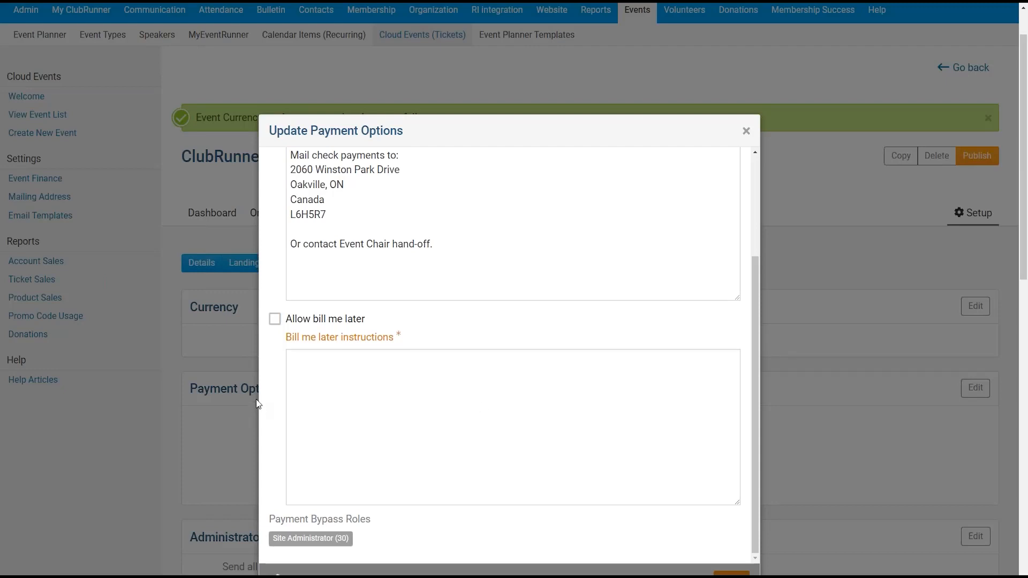
pyautogui.scroll(3, 247, 406)
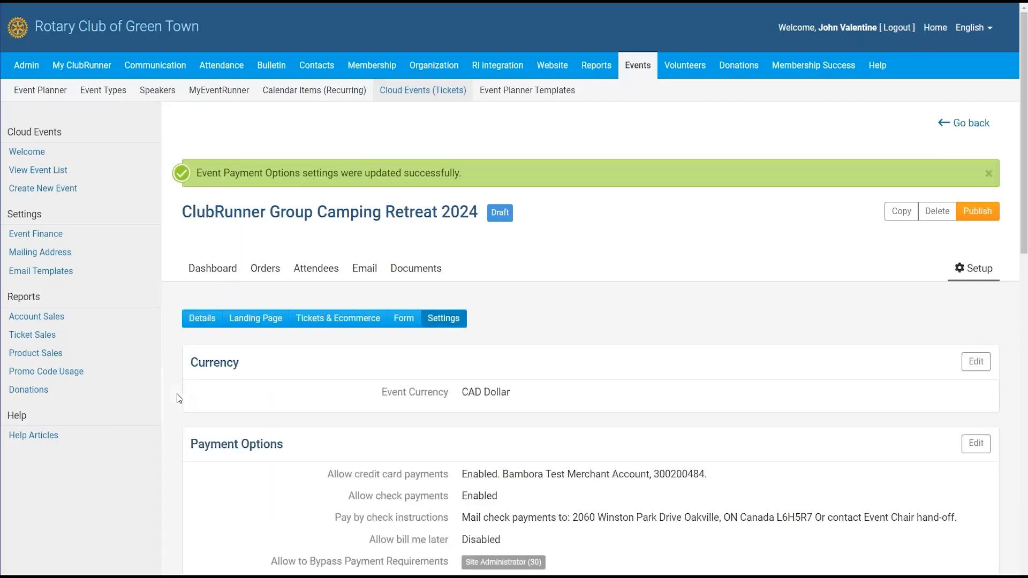
pyautogui.scroll(-5, 441, 411)
pyautogui.scroll(-1, 496, 393)
pyautogui.middleClick(390, 204)
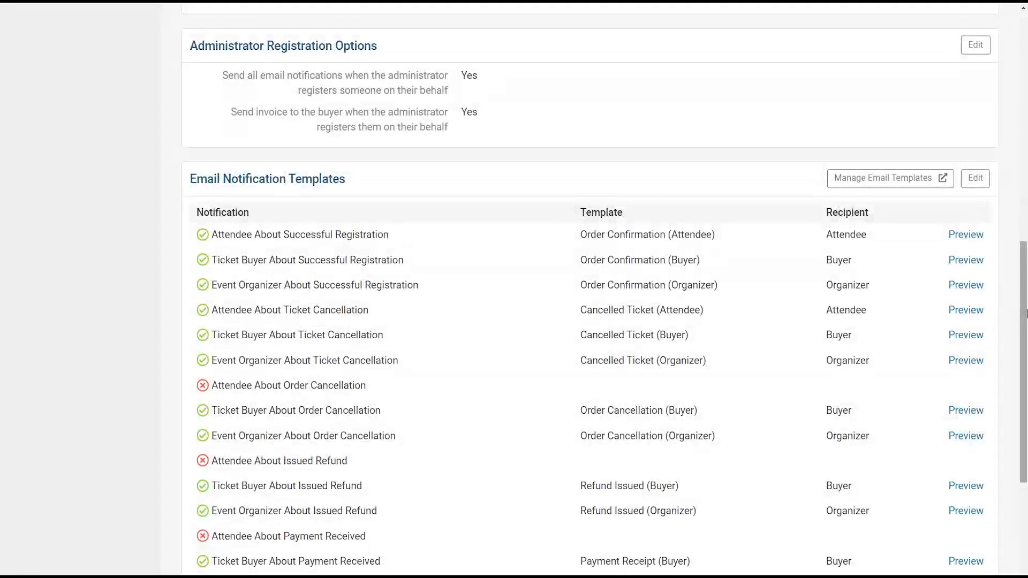
pyautogui.moveTo(220, 76); pyautogui.dragTo(451, 98)
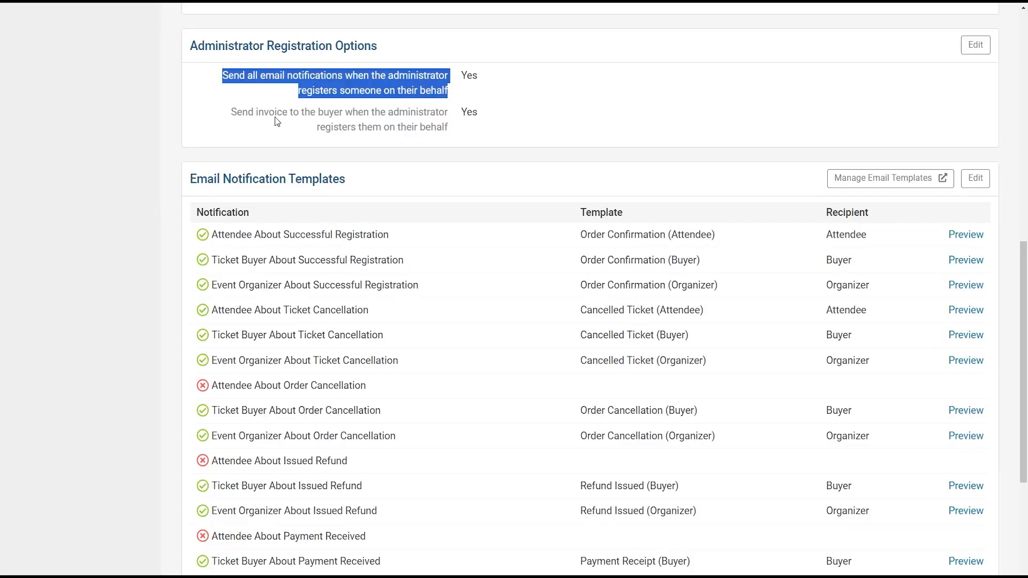
pyautogui.moveTo(237, 113); pyautogui.dragTo(445, 130)
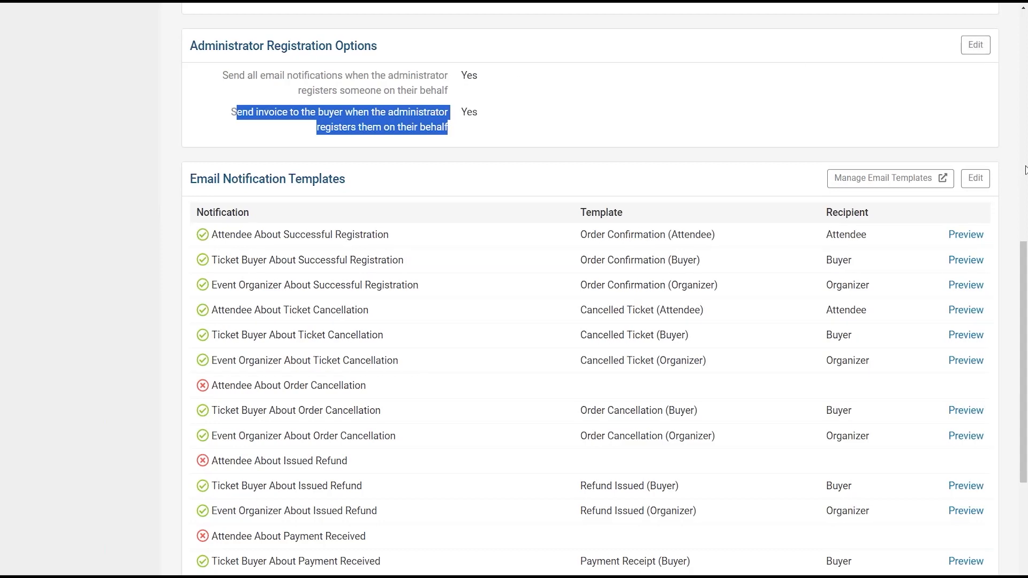
pyautogui.moveTo(1024, 281); pyautogui.dragTo(1023, 327)
pyautogui.tripleClick(364, 77)
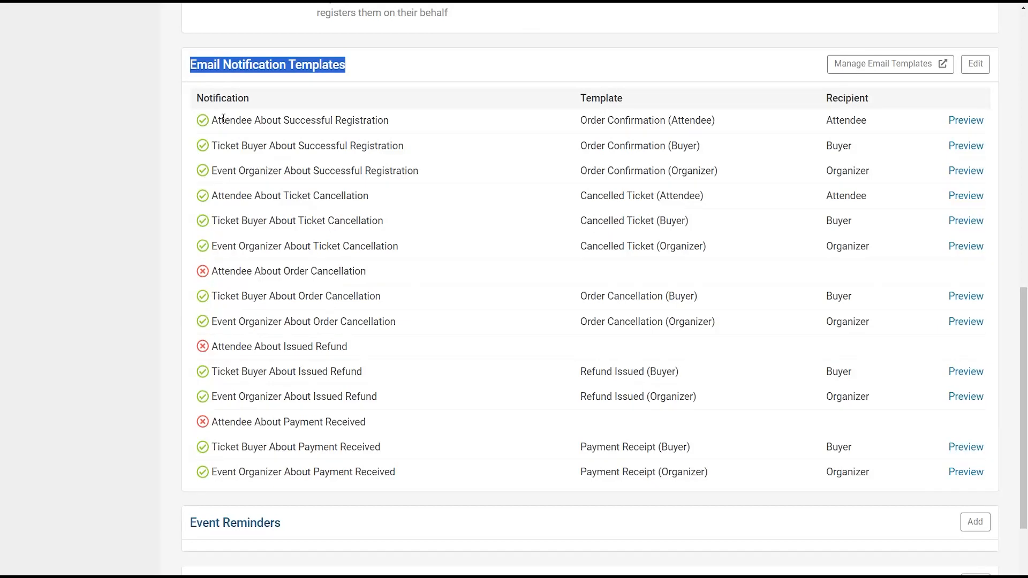
pyautogui.moveTo(209, 120); pyautogui.dragTo(434, 135)
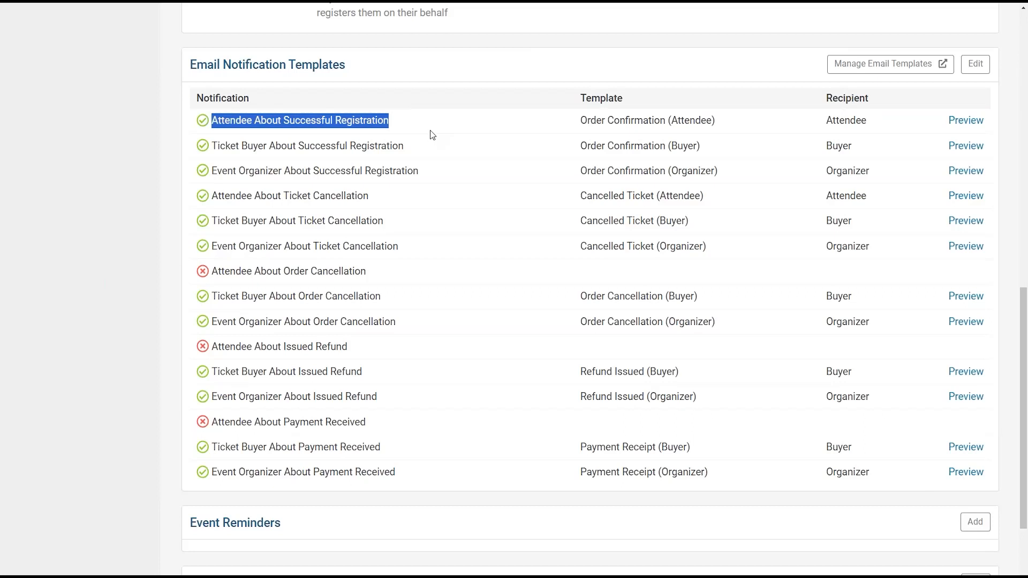
pyautogui.moveTo(402, 147); pyautogui.dragTo(445, 175)
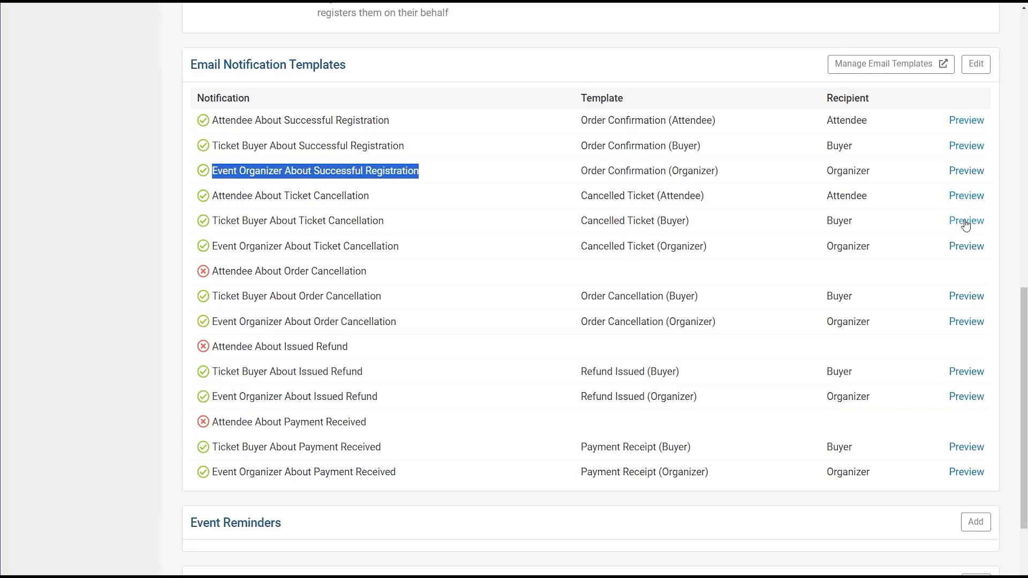
pyautogui.click(962, 247)
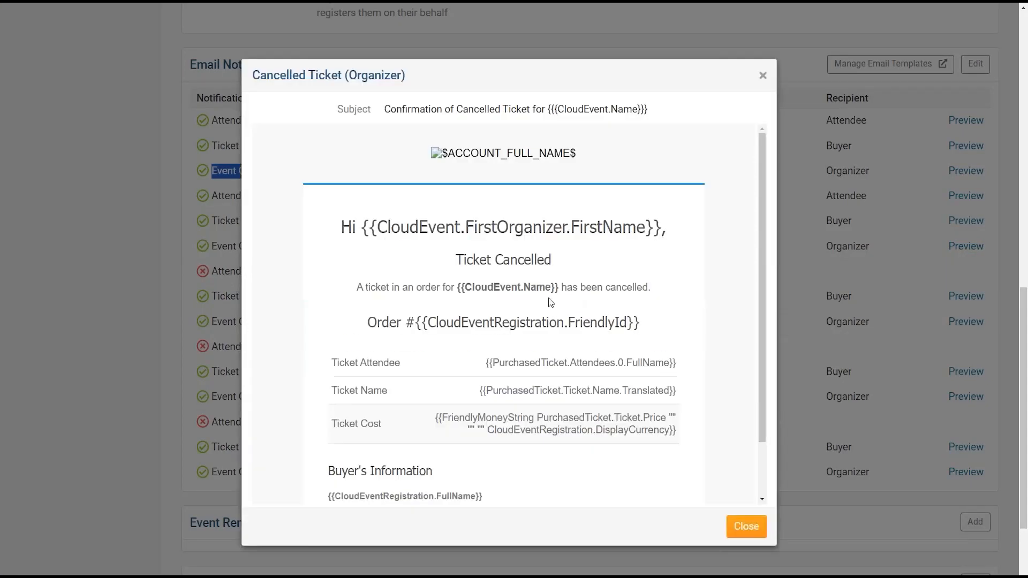
pyautogui.moveTo(760, 192); pyautogui.dragTo(753, 255)
pyautogui.click(380, 166)
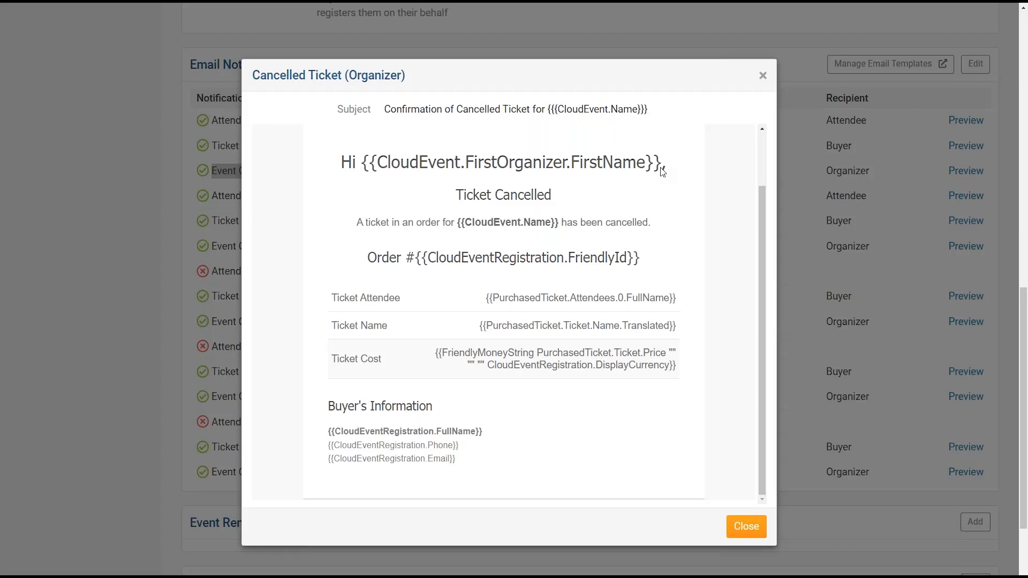
pyautogui.click(757, 520)
pyautogui.click(835, 208)
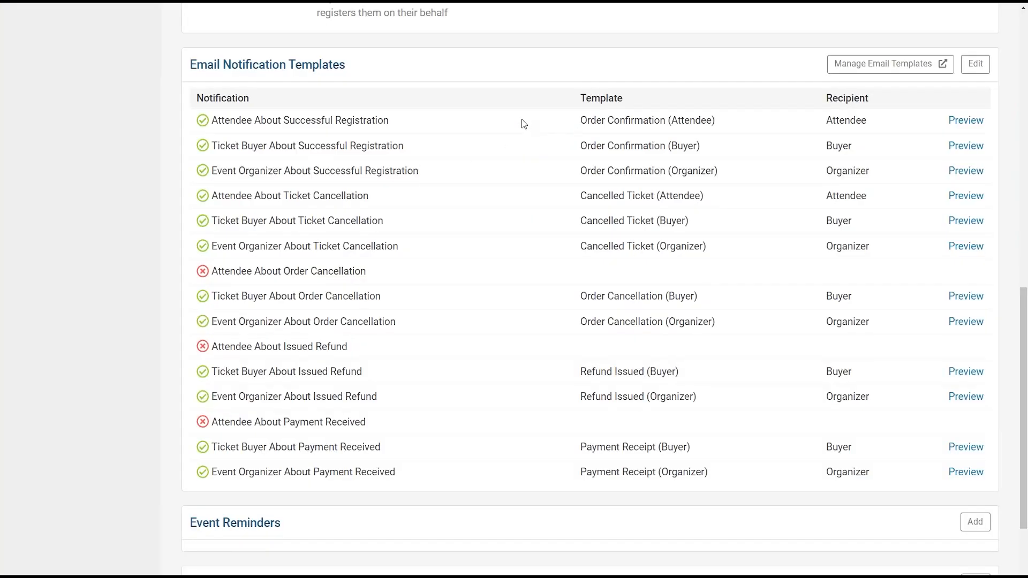
pyautogui.click(978, 68)
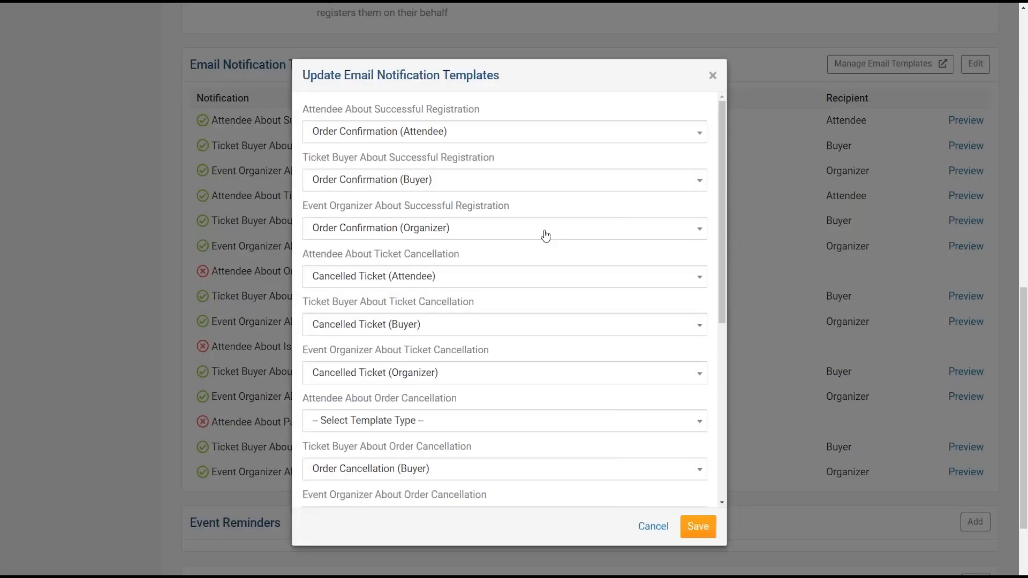
pyautogui.click(457, 137)
pyautogui.click(408, 130)
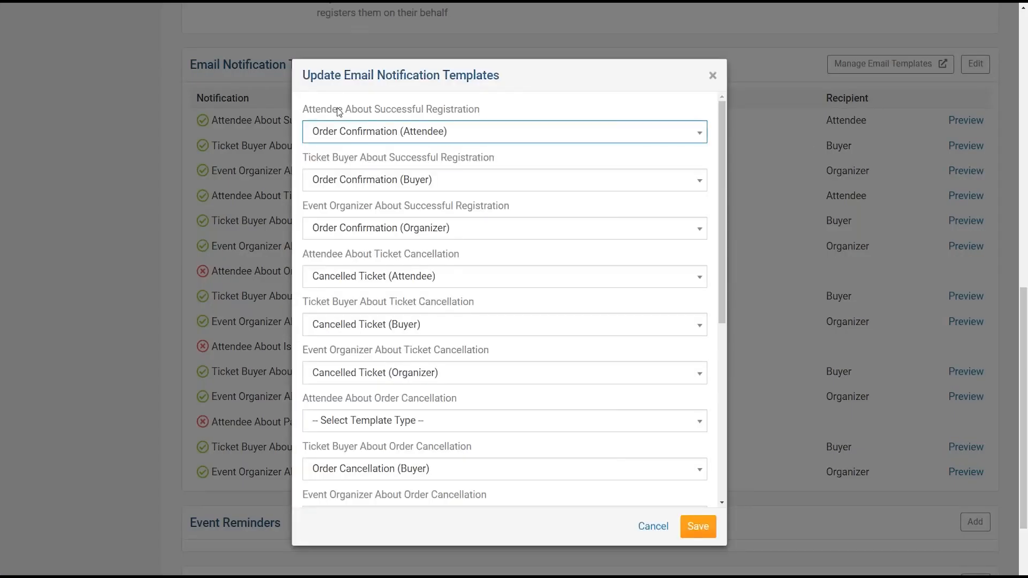
pyautogui.moveTo(722, 144); pyautogui.dragTo(740, 291)
pyautogui.click(339, 248)
pyautogui.click(451, 252)
pyautogui.click(414, 255)
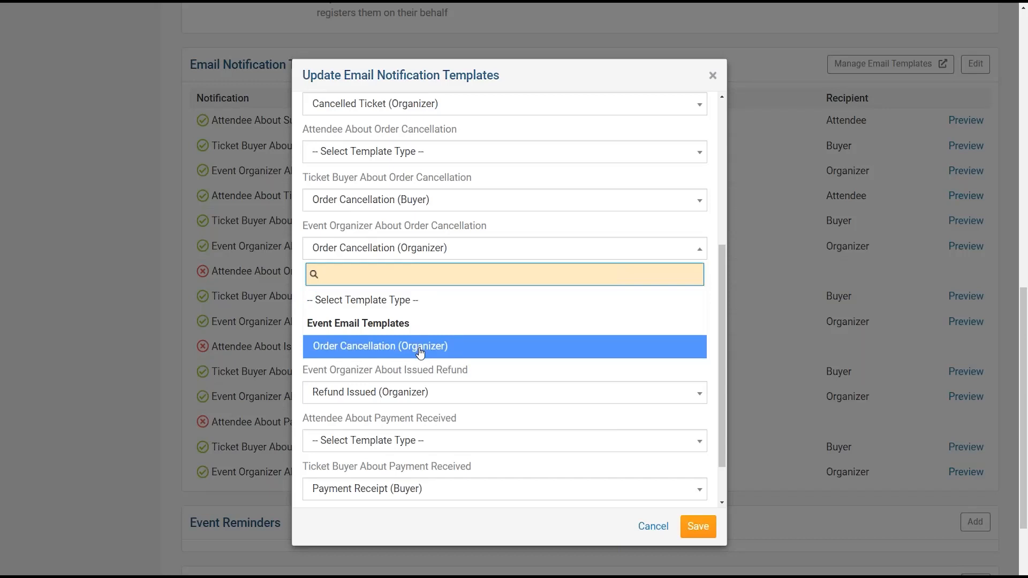
pyautogui.click(735, 51)
pyautogui.click(811, 68)
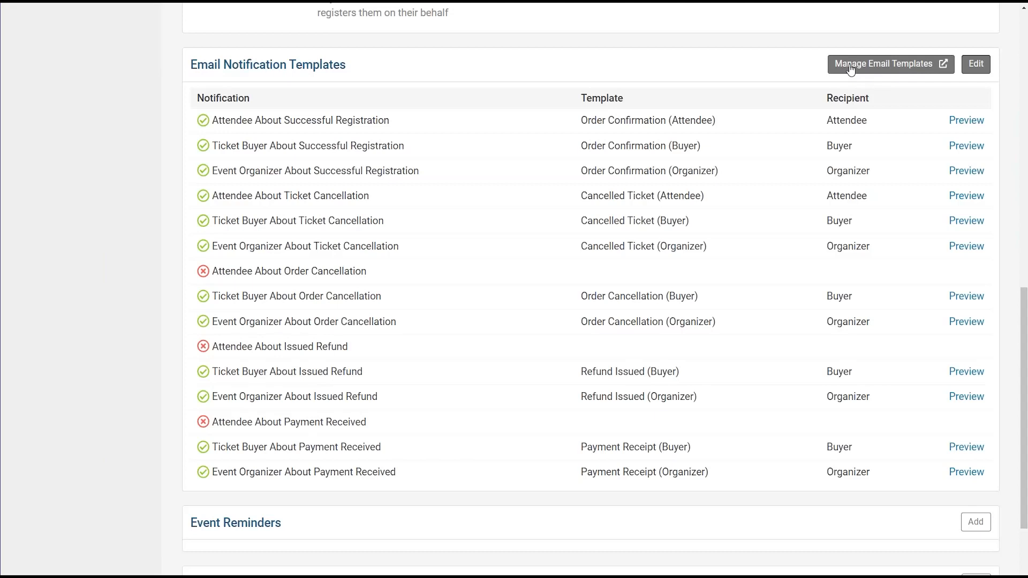
pyautogui.click(880, 65)
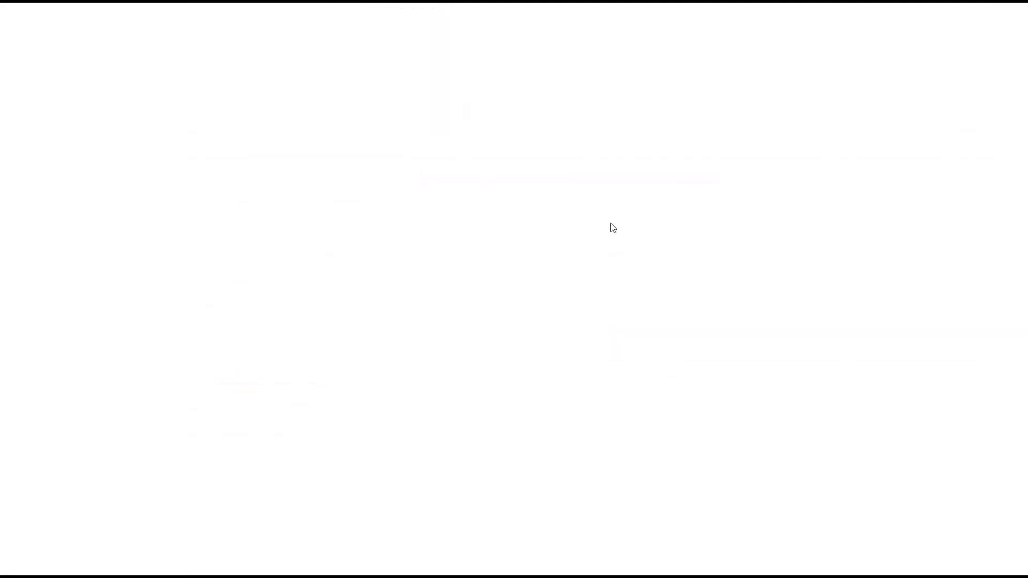
pyautogui.scroll(-3, 942, 182)
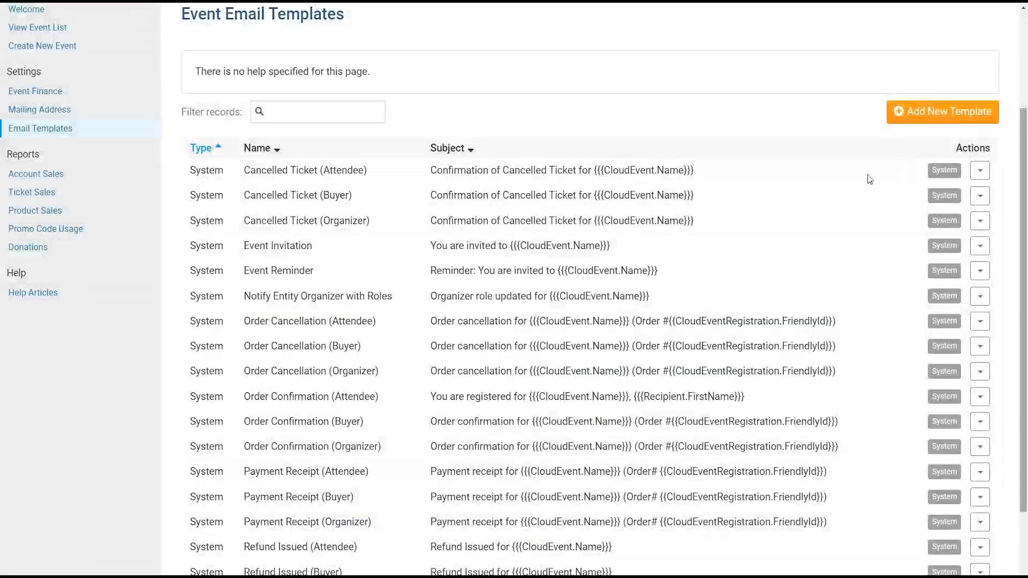
pyautogui.scroll(2, 953, 114)
pyautogui.click(971, 91)
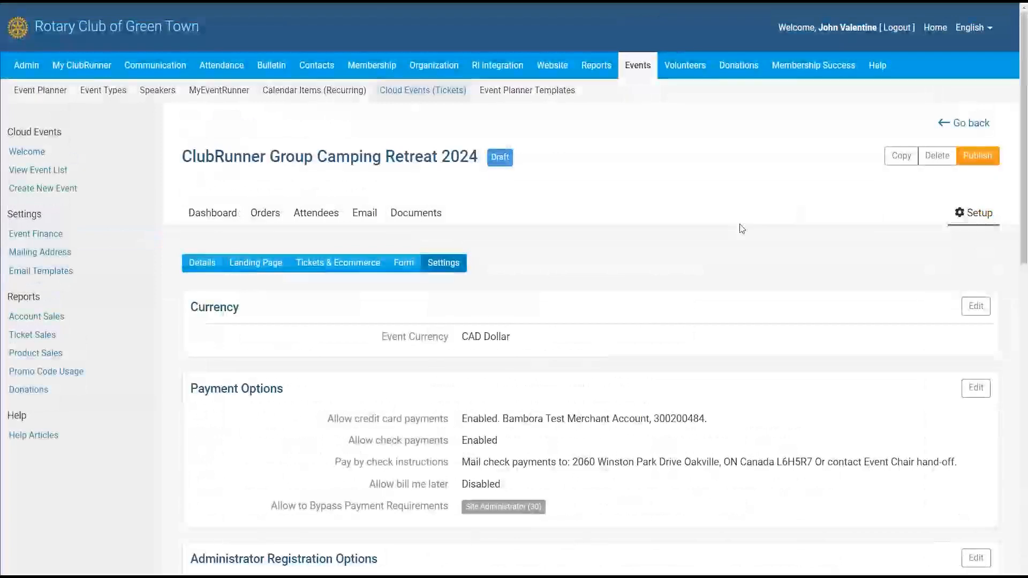
pyautogui.moveTo(1024, 96); pyautogui.dragTo(1026, 425)
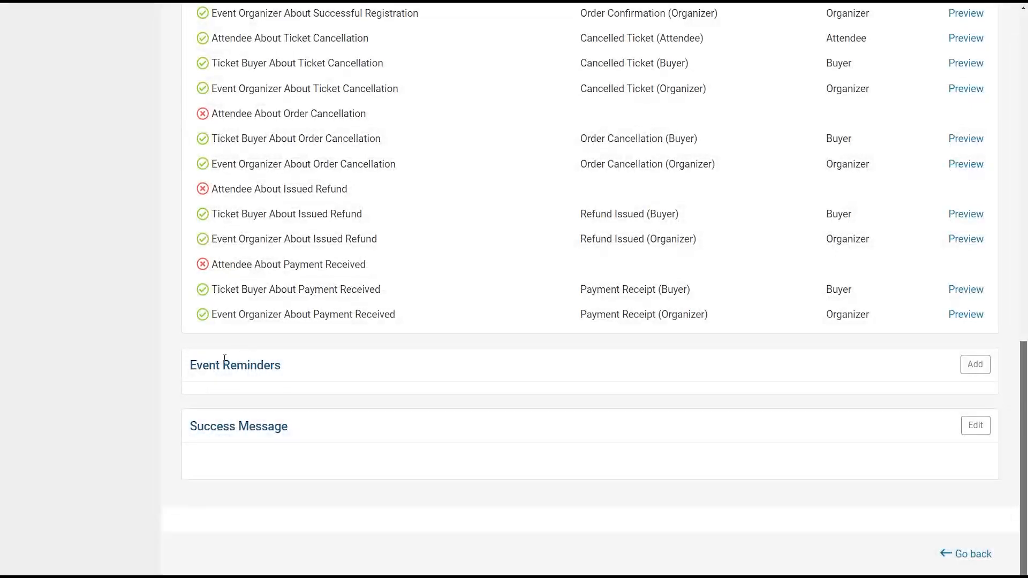
# - Add a reminder '15 days before event': 15 days ahead, Event Reminder template, orders and attendees
pyautogui.moveTo(197, 367); pyautogui.dragTo(320, 378)
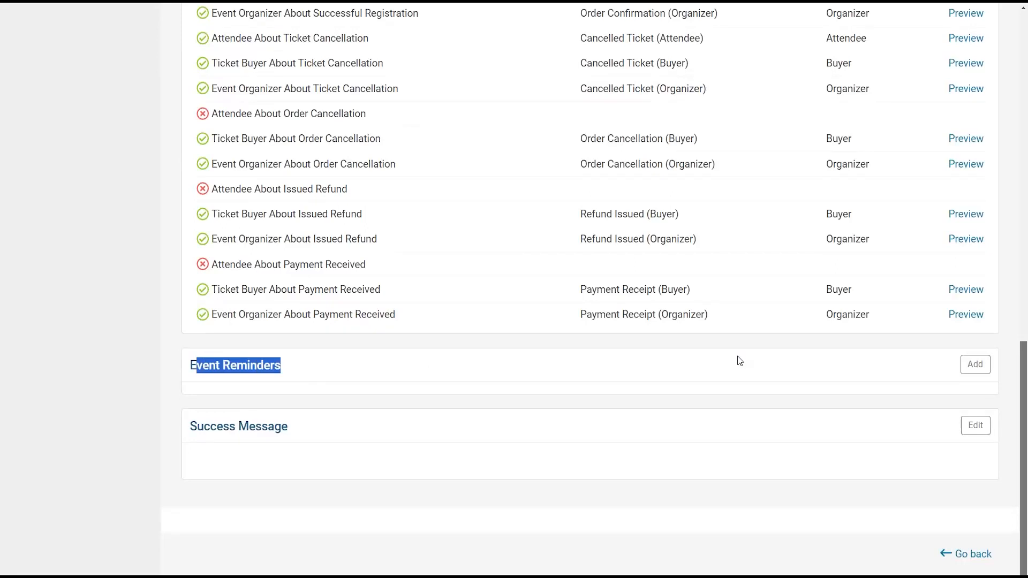
pyautogui.click(976, 366)
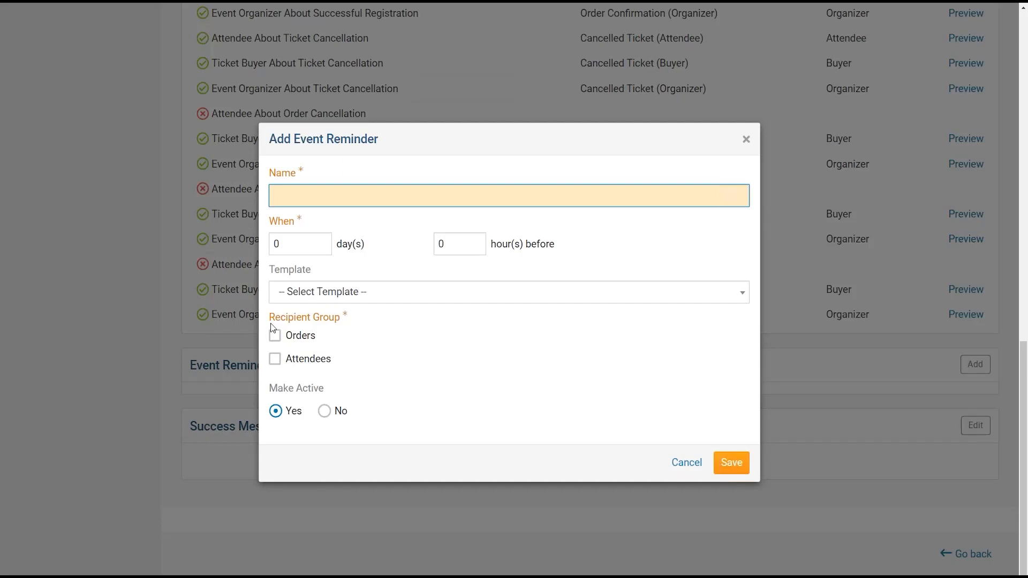
pyautogui.write('16')
pyautogui.press('BackSpace')
pyautogui.write('5 days before event')
pyautogui.moveTo(369, 196); pyautogui.dragTo(253, 185)
pyautogui.click(316, 250)
pyautogui.write('15')
pyautogui.click(382, 299)
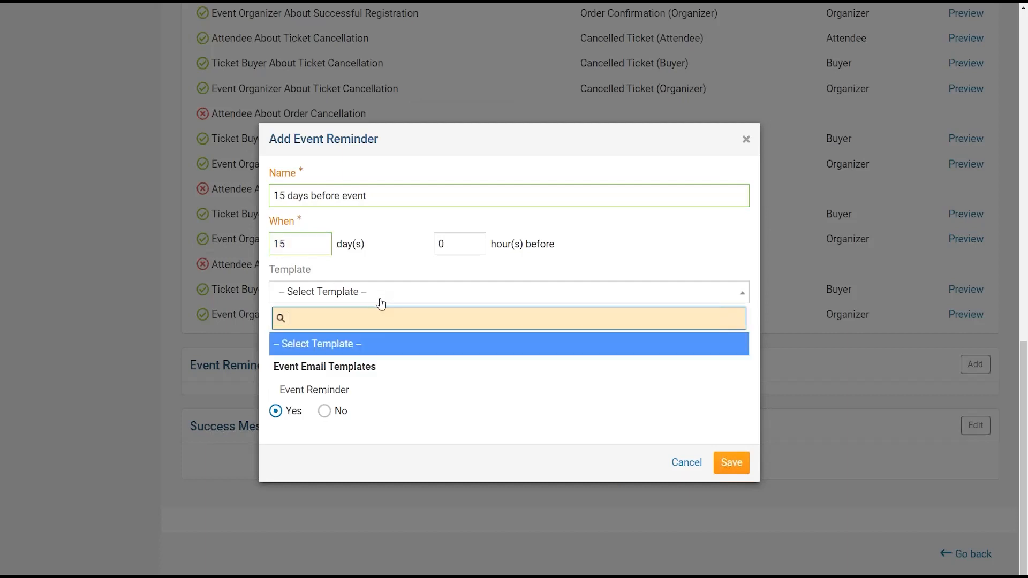
pyautogui.click(370, 399)
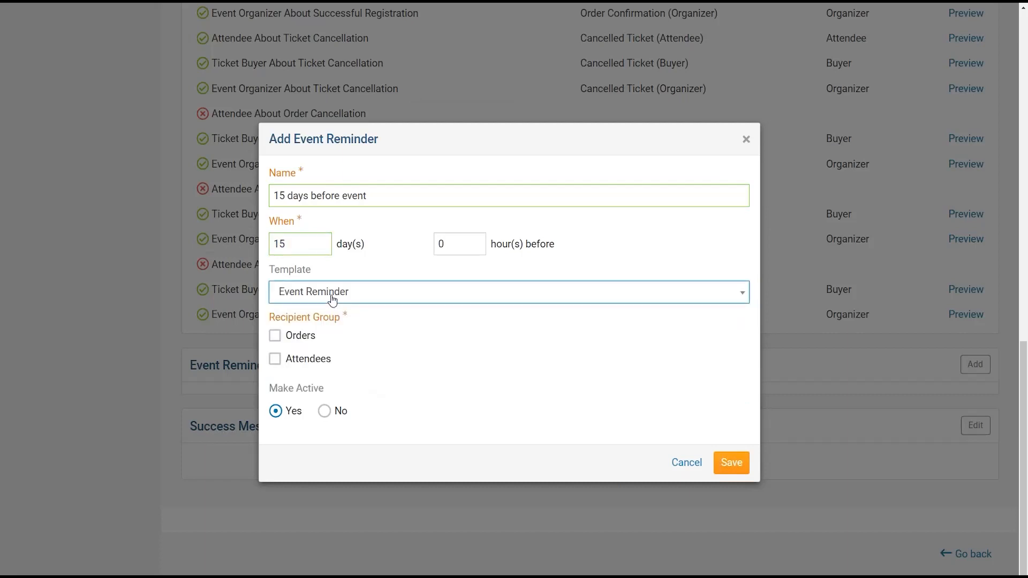
pyautogui.click(287, 336)
pyautogui.click(279, 361)
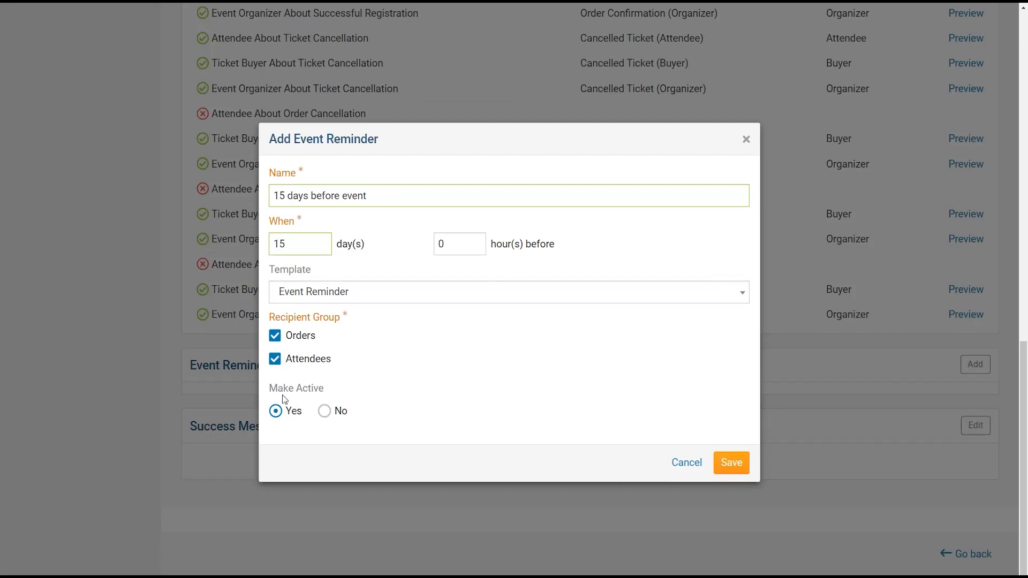
# - Keep the reminder active and save it
pyautogui.moveTo(270, 392); pyautogui.dragTo(343, 392)
pyautogui.click(328, 392)
pyautogui.click(269, 393)
pyautogui.click(346, 392)
pyautogui.doubleClick(294, 247)
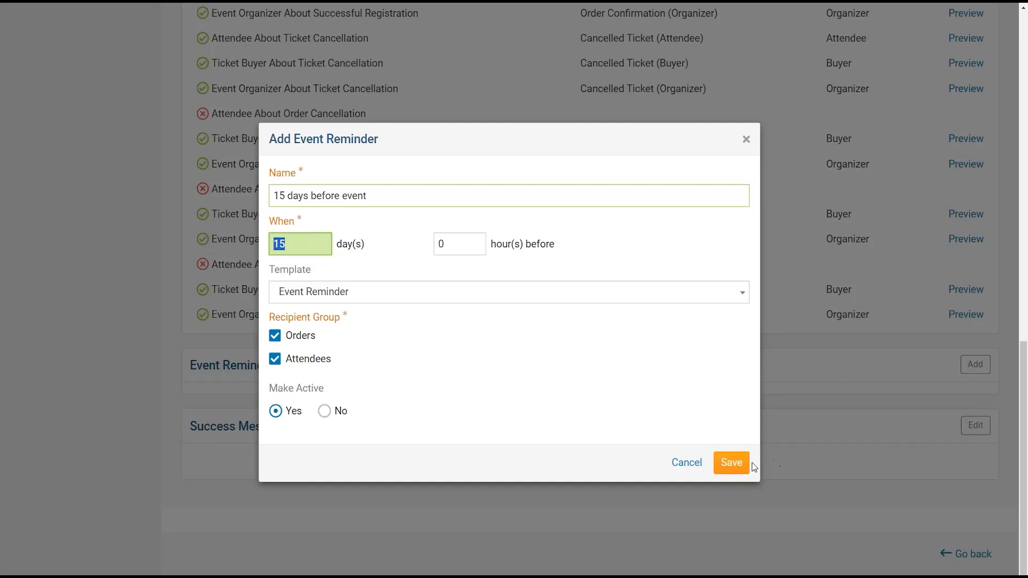
pyautogui.click(746, 462)
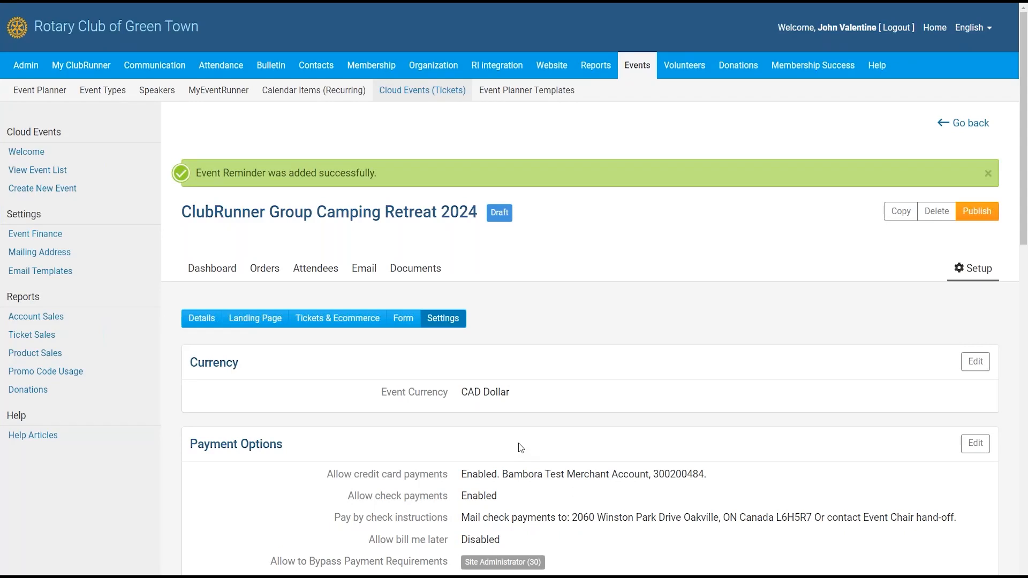
pyautogui.moveTo(1026, 191); pyautogui.dragTo(1023, 241)
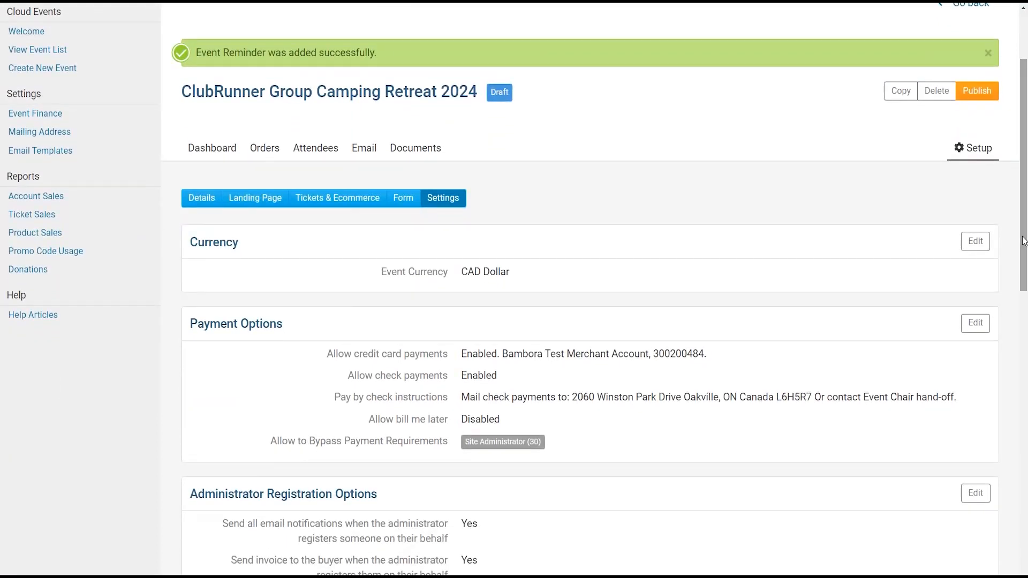
pyautogui.moveTo(1023, 241); pyautogui.dragTo(1023, 241)
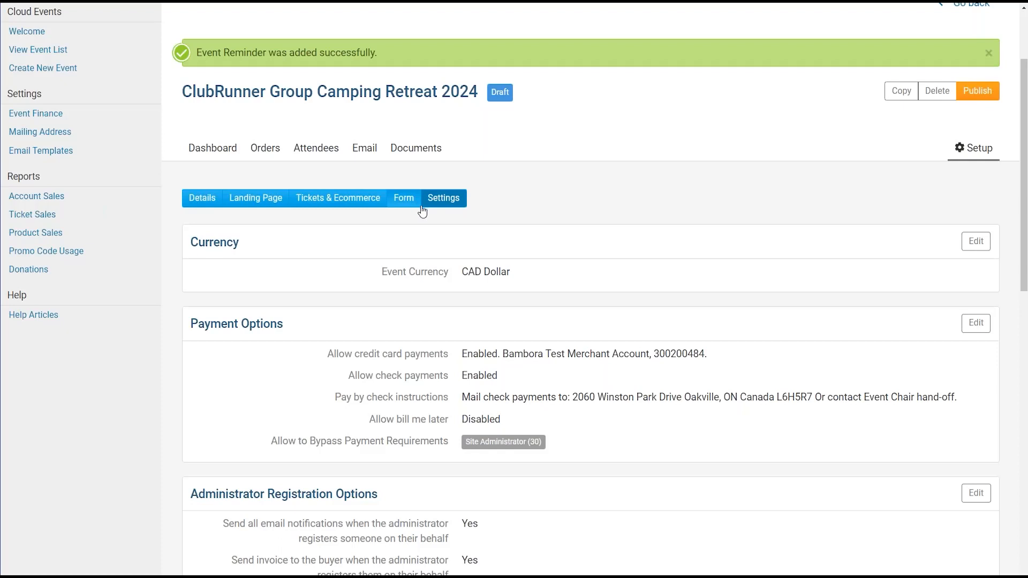
pyautogui.scroll(-3, 427, 229)
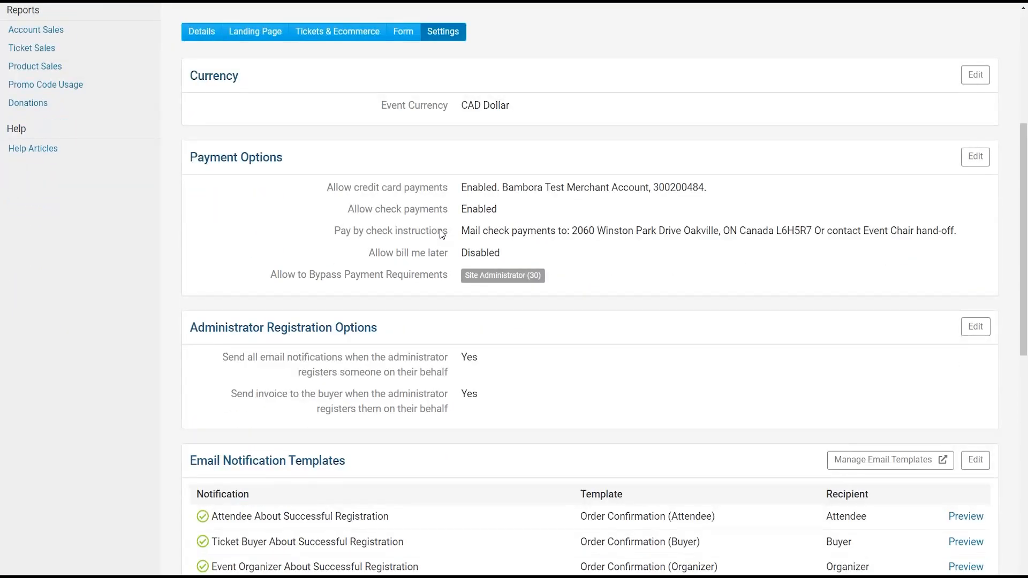
pyautogui.scroll(-5, 443, 231)
pyautogui.scroll(8, 451, 236)
pyautogui.scroll(2, 454, 239)
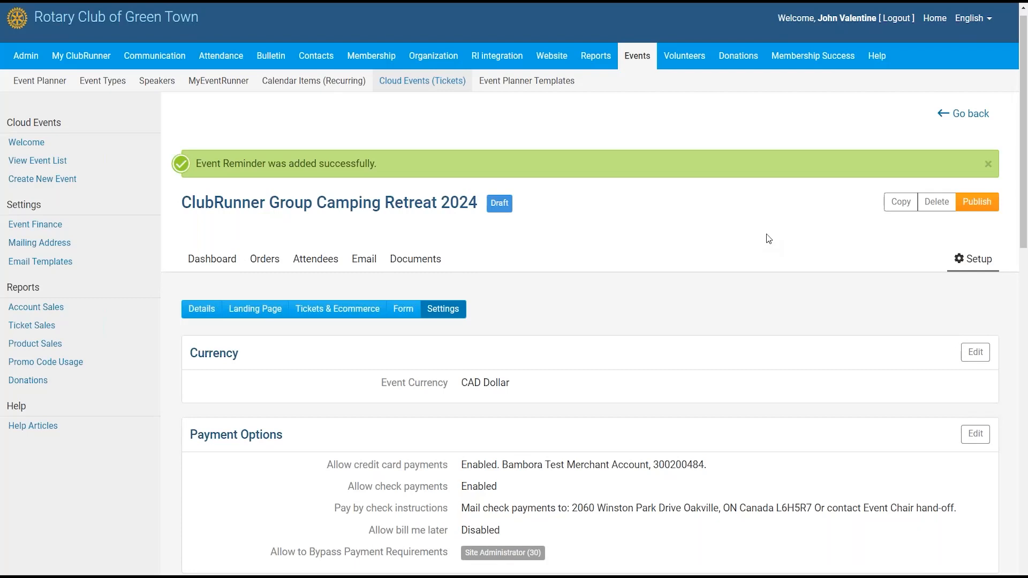
# - Publish the Group Camping Retreat 2024 event, moving it from Draft to Live
pyautogui.click(984, 206)
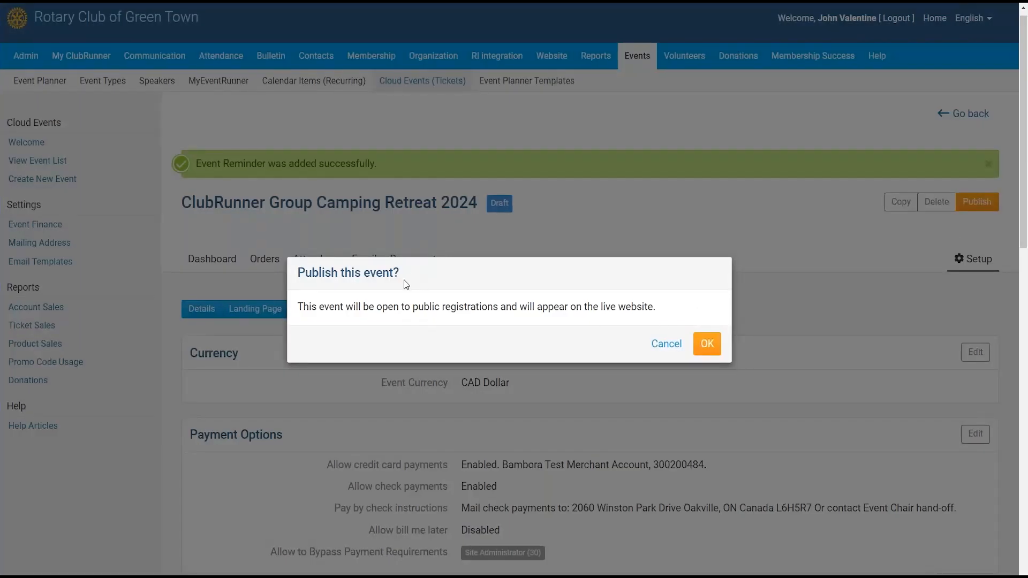
pyautogui.click(716, 354)
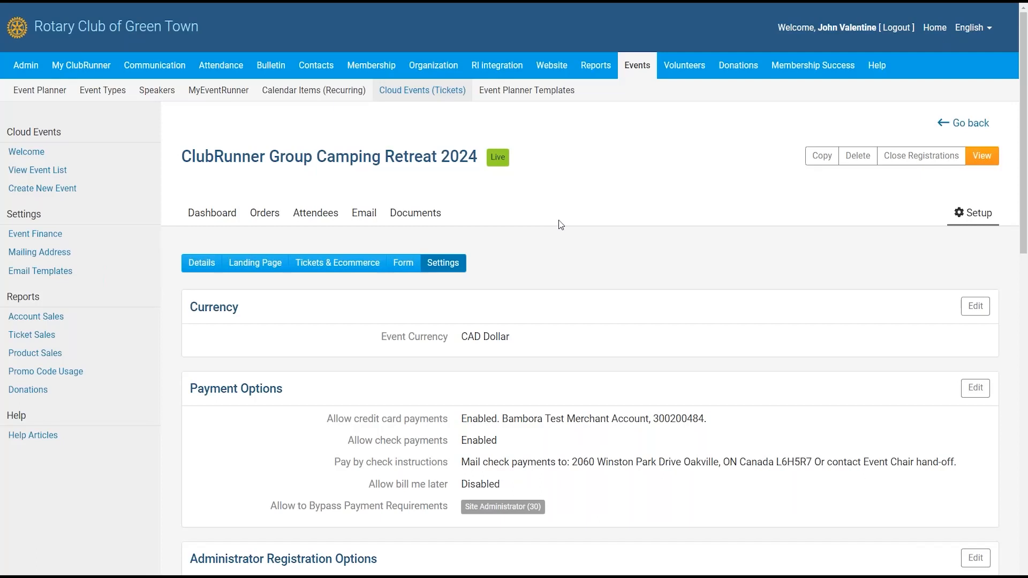
# - View the live public event page, browsing its Aug. 16–18 dates, description and organizers
pyautogui.click(984, 158)
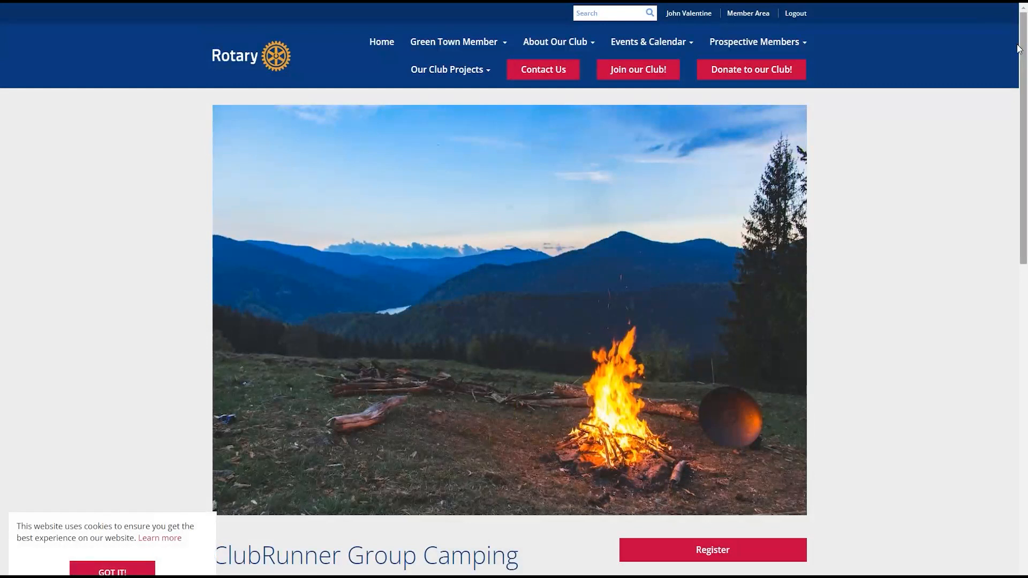
pyautogui.moveTo(1026, 64)
pyautogui.mouseDown()
pyautogui.moveTo(1025, 84)
pyautogui.moveTo(1023, 65)
pyautogui.mouseUp()
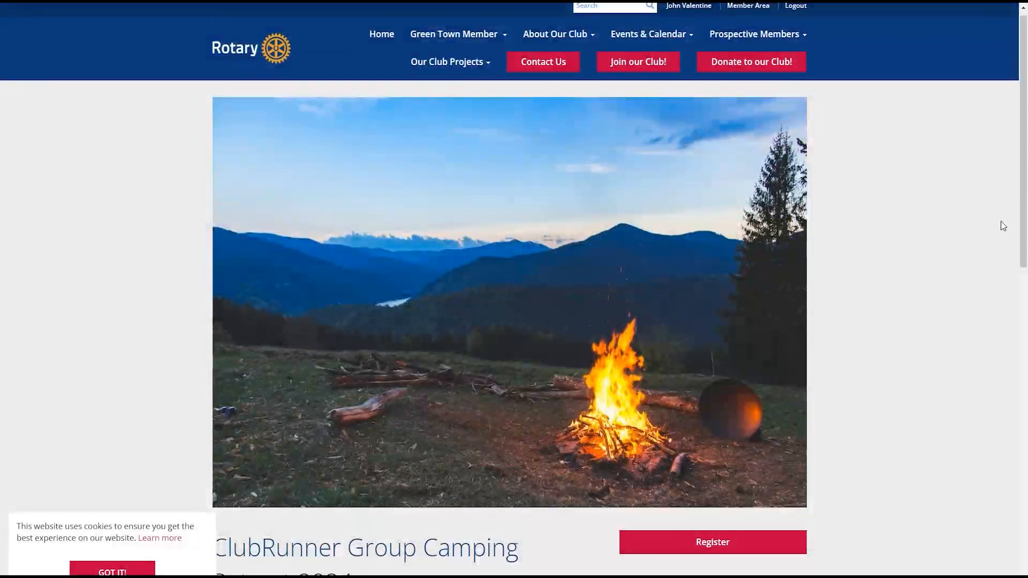
pyautogui.moveTo(1024, 112); pyautogui.dragTo(1025, 152)
pyautogui.scroll(-6, 305, 268)
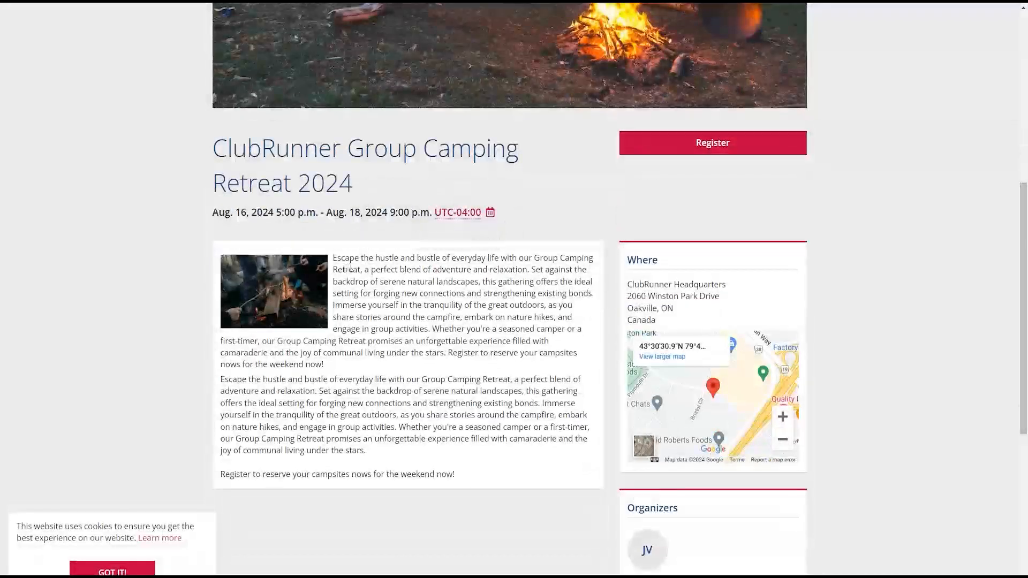
pyautogui.moveTo(454, 474); pyautogui.dragTo(328, 254)
pyautogui.moveTo(211, 143); pyautogui.dragTo(537, 208)
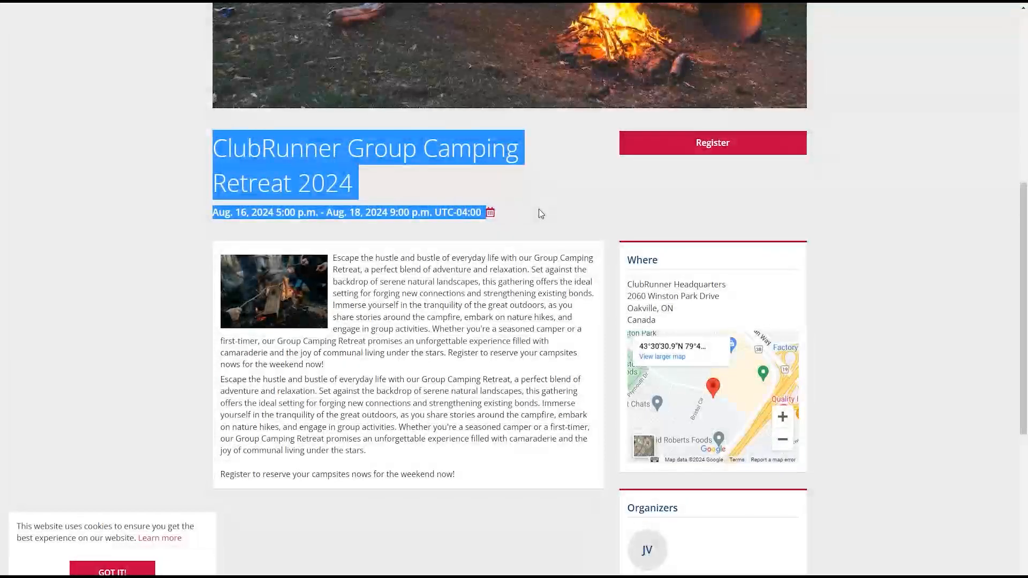
pyautogui.scroll(-4, 672, 356)
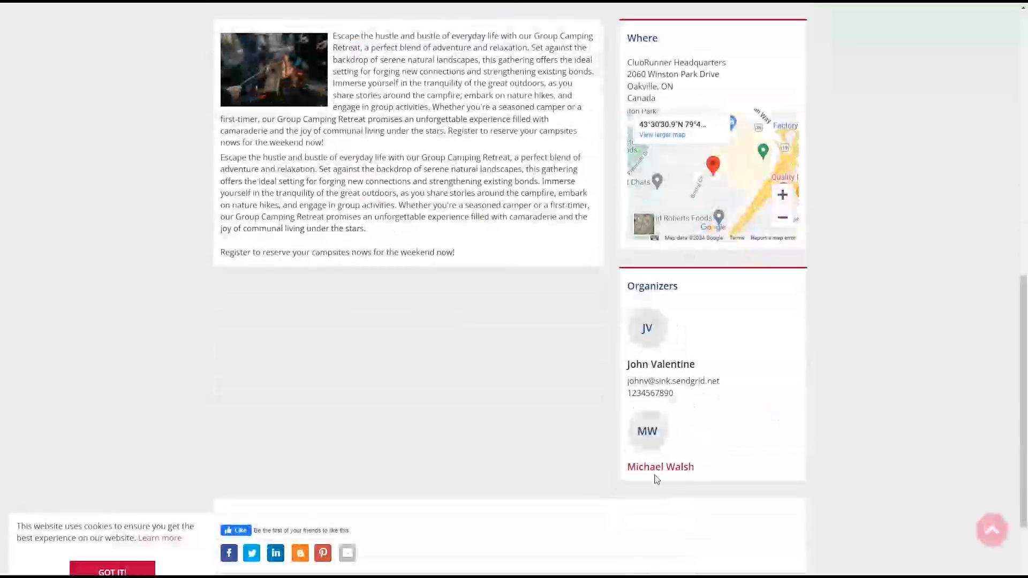
pyautogui.scroll(2, 672, 320)
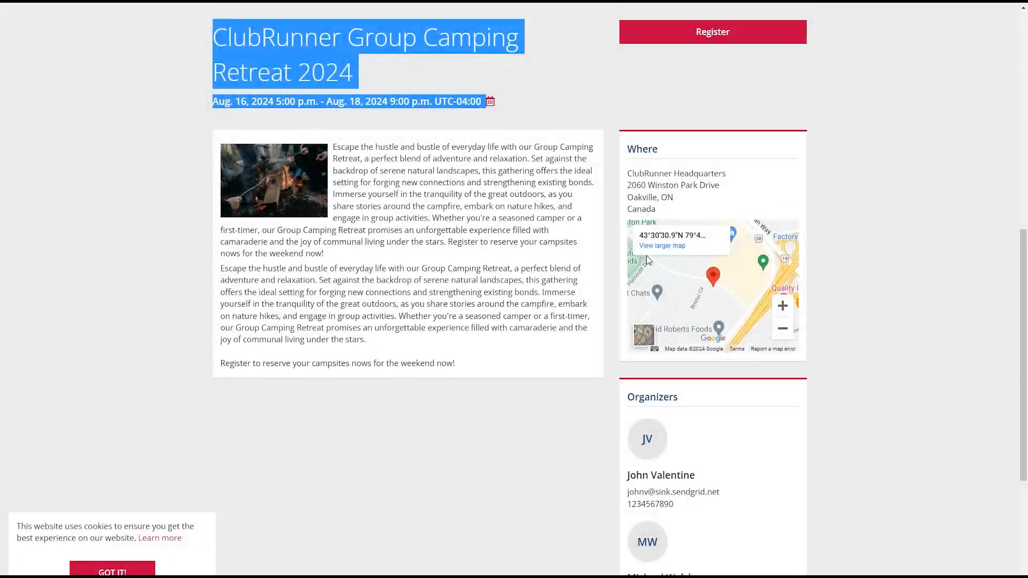
pyautogui.scroll(4, 646, 261)
pyautogui.scroll(1, 615, 275)
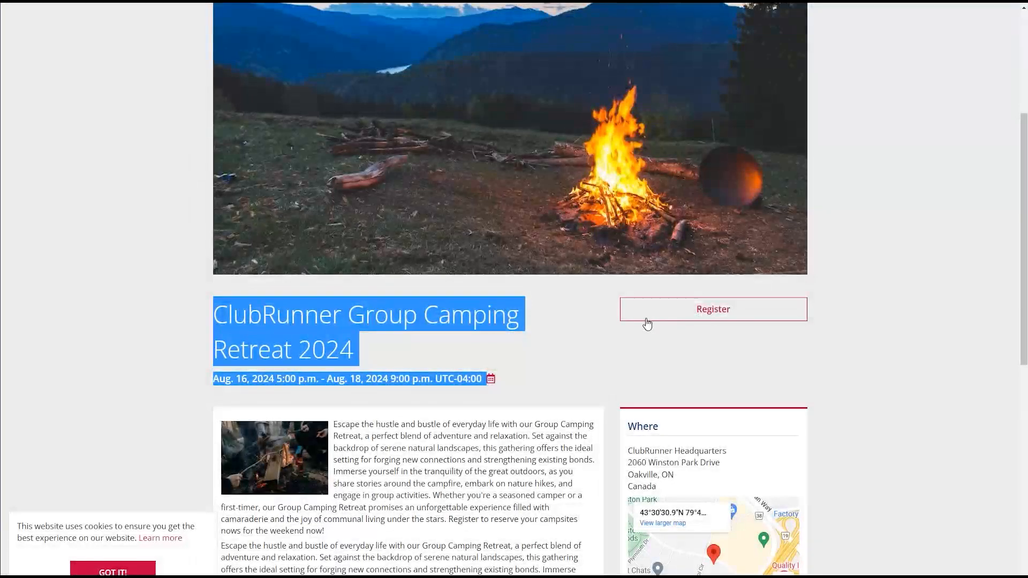
# - Start registering for the event and add one Medium Campsite
pyautogui.click(646, 323)
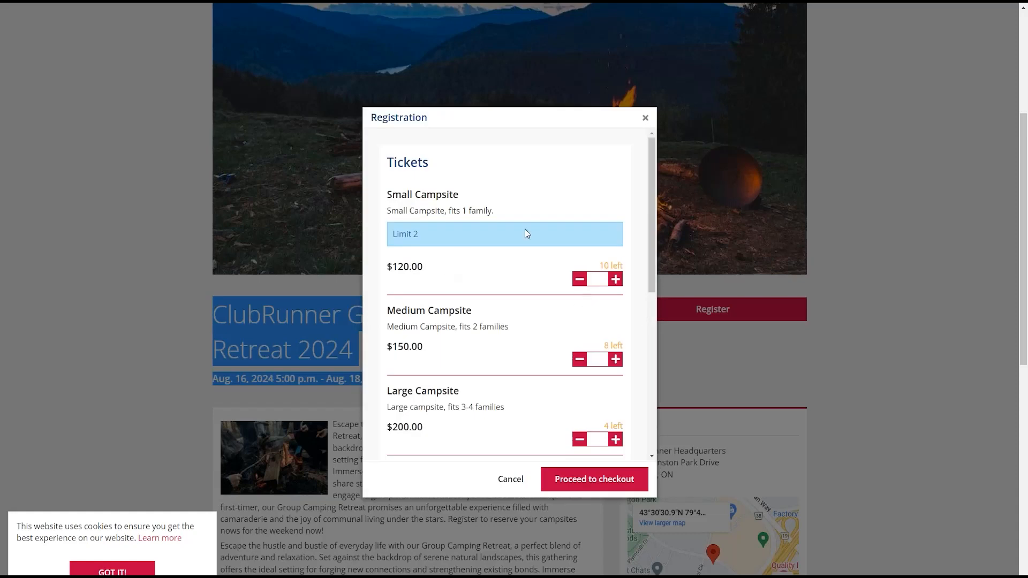
pyautogui.moveTo(651, 207)
pyautogui.mouseDown()
pyautogui.moveTo(642, 228)
pyautogui.moveTo(638, 215)
pyautogui.moveTo(642, 240)
pyautogui.moveTo(641, 210)
pyautogui.moveTo(646, 223)
pyautogui.mouseUp()
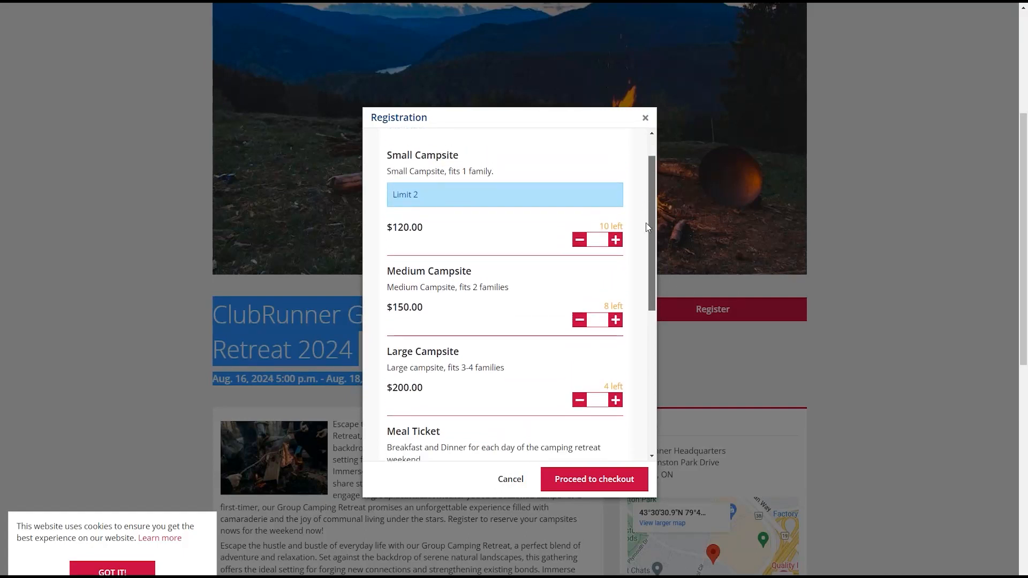
pyautogui.click(603, 320)
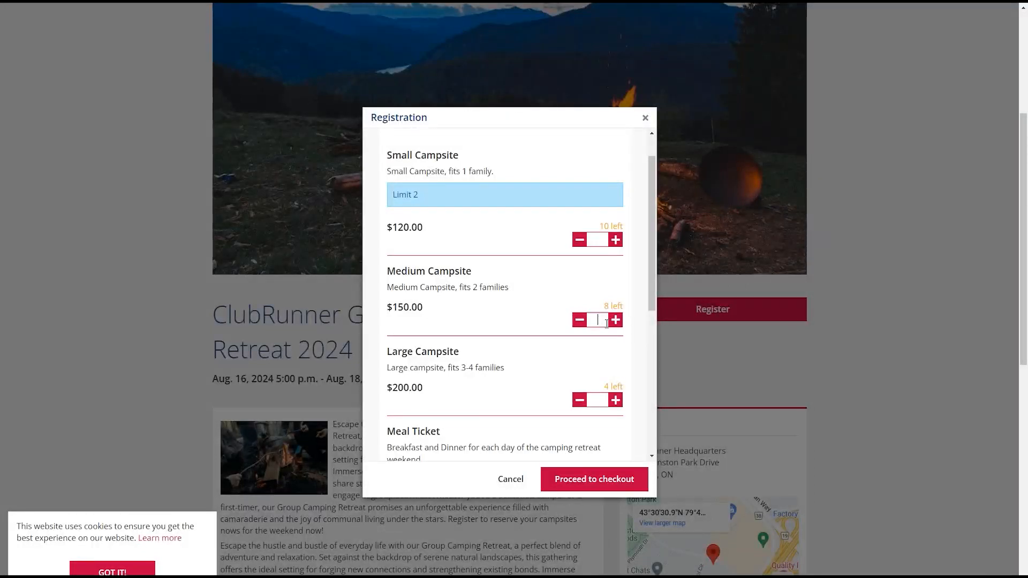
pyautogui.click(615, 319)
pyautogui.moveTo(653, 268); pyautogui.dragTo(654, 359)
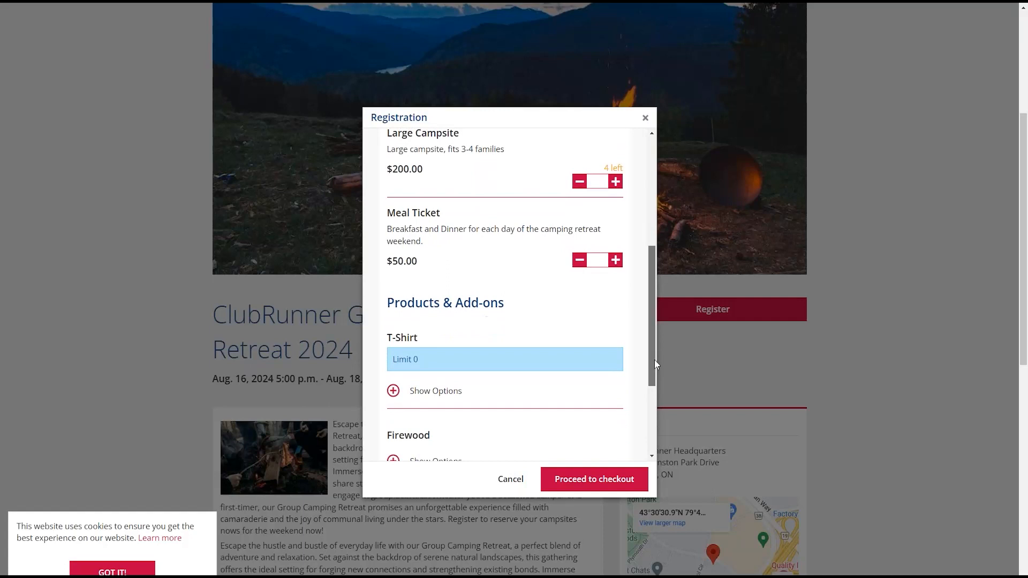
# - Set six Meal Tickets and add one size S T-Shirt, leaving XS at 0
pyautogui.click(606, 259)
pyautogui.moveTo(651, 273); pyautogui.dragTo(647, 303)
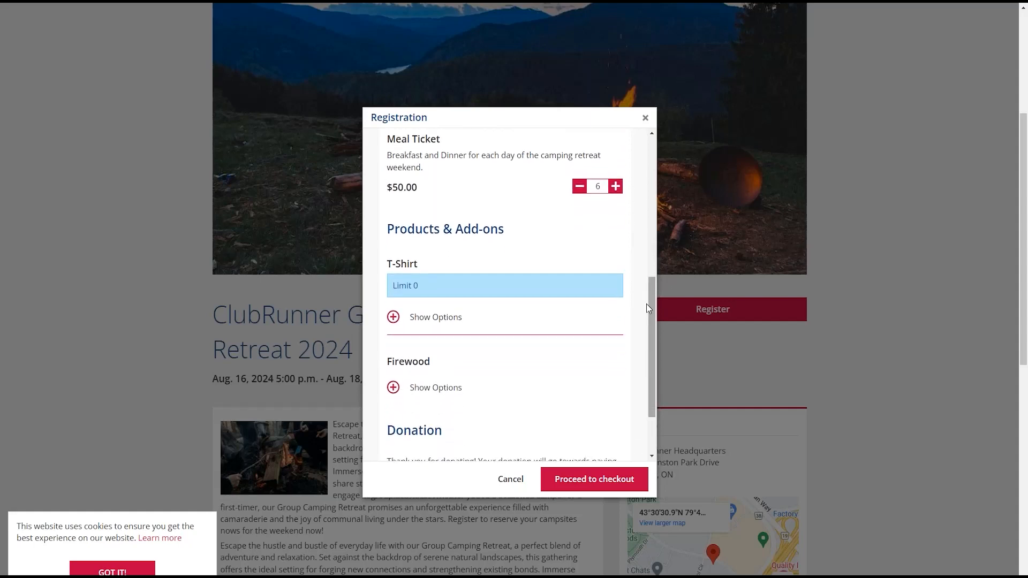
pyautogui.click(401, 320)
pyautogui.scroll(-3, 501, 270)
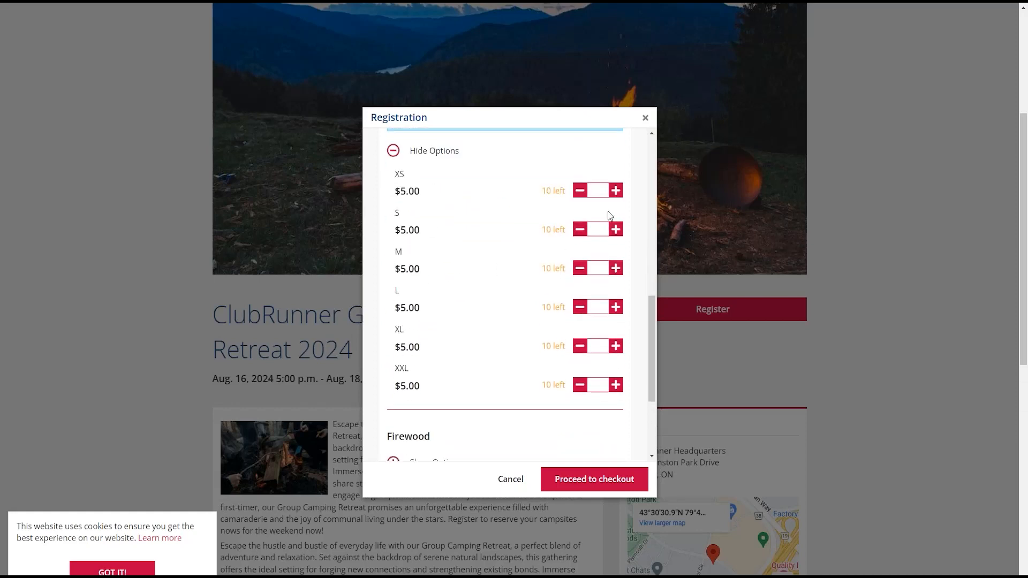
pyautogui.click(621, 195)
pyautogui.click(582, 194)
pyautogui.click(617, 230)
# - Add three Firewood bundles, enter a $25.00 donation, and submit for checkout
pyautogui.scroll(-2, 642, 332)
pyautogui.click(428, 371)
pyautogui.scroll(-1, 535, 354)
pyautogui.click(617, 358)
pyautogui.click(617, 358)
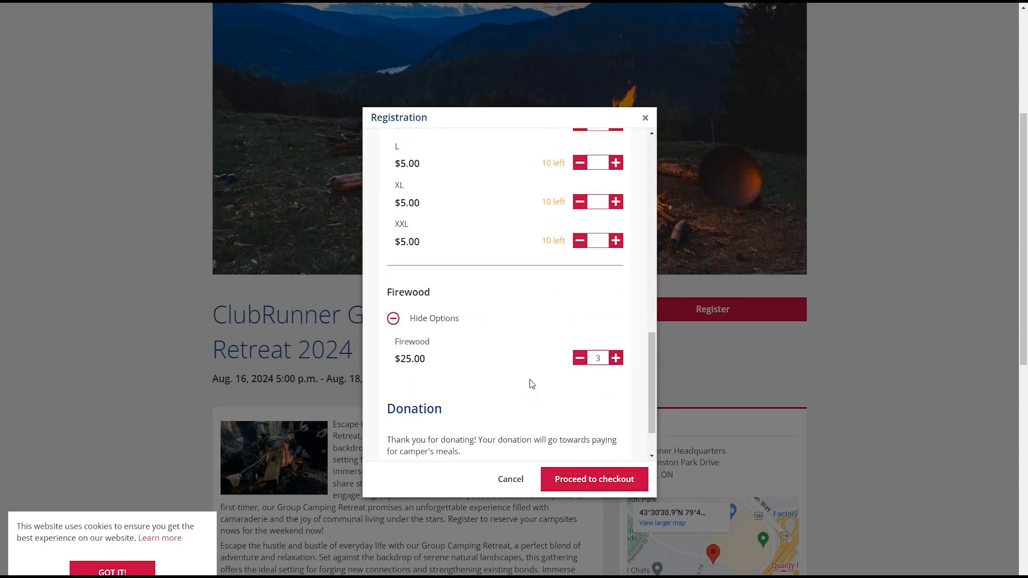
pyautogui.moveTo(651, 358); pyautogui.dragTo(653, 381)
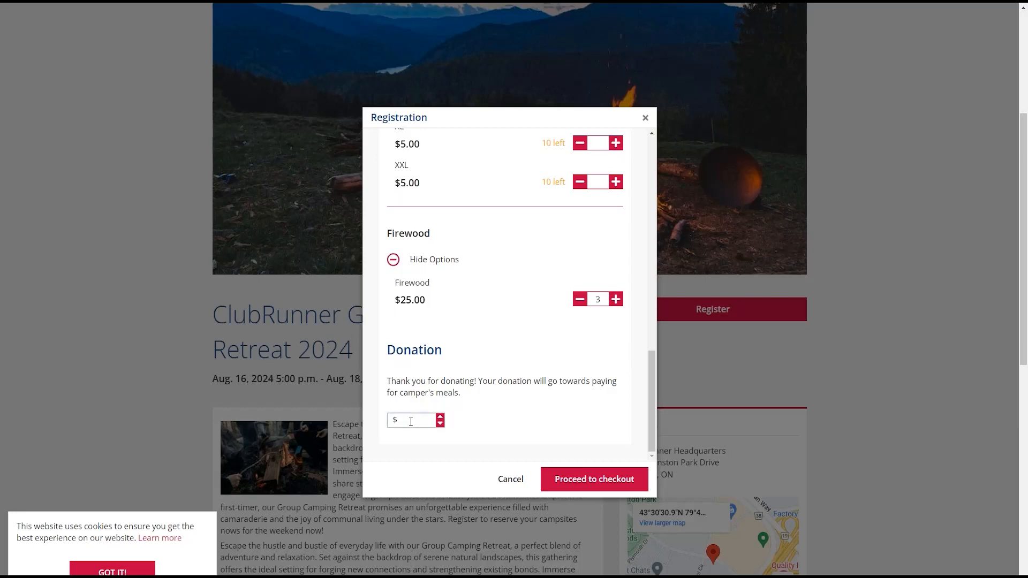
pyautogui.write('25.00')
pyautogui.click(591, 481)
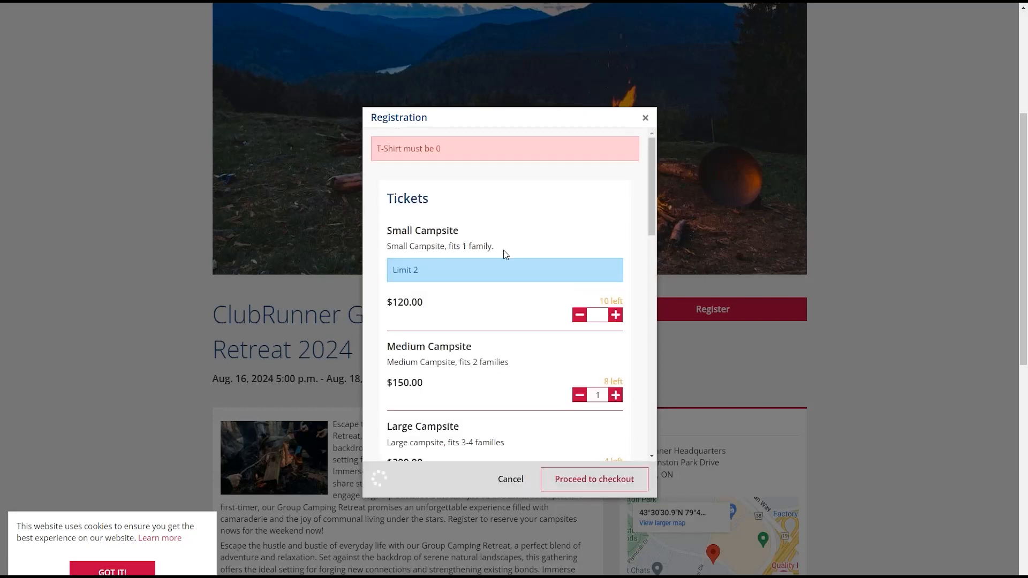
# - Remove the size S T-Shirt flagged by the 'must be 0' error and proceed to checkout
pyautogui.tripleClick(484, 153)
pyautogui.scroll(-5, 648, 182)
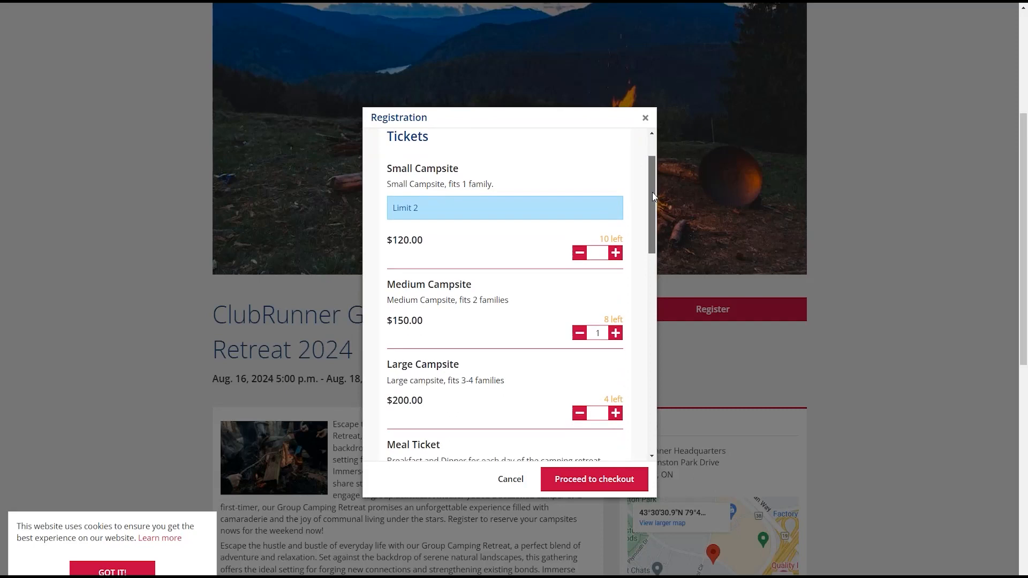
pyautogui.scroll(-2, 672, 279)
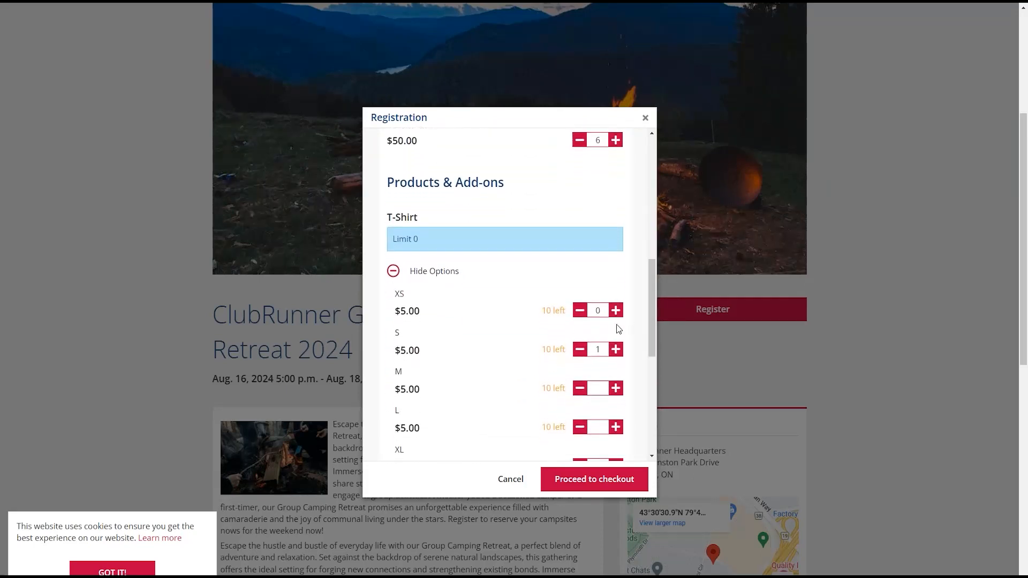
pyautogui.click(580, 349)
pyautogui.click(393, 272)
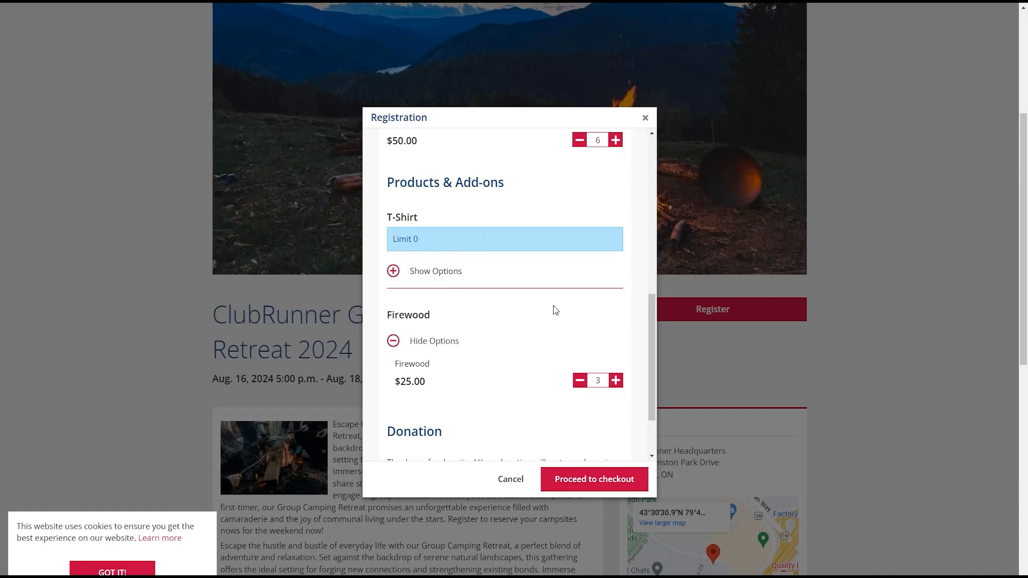
pyautogui.click(582, 484)
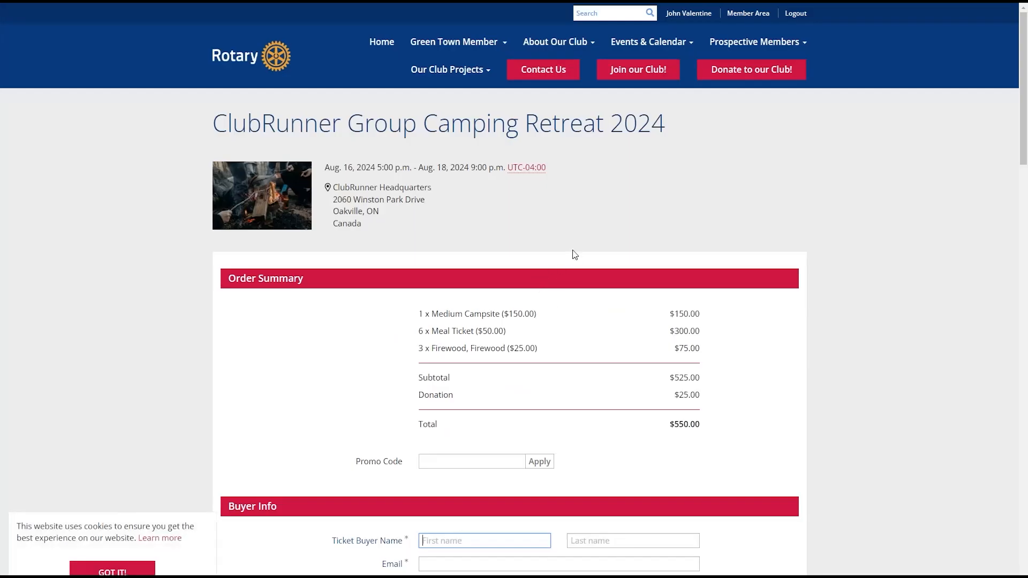
# - Review the ordered items in the checkout order summary
pyautogui.scroll(-2, 727, 194)
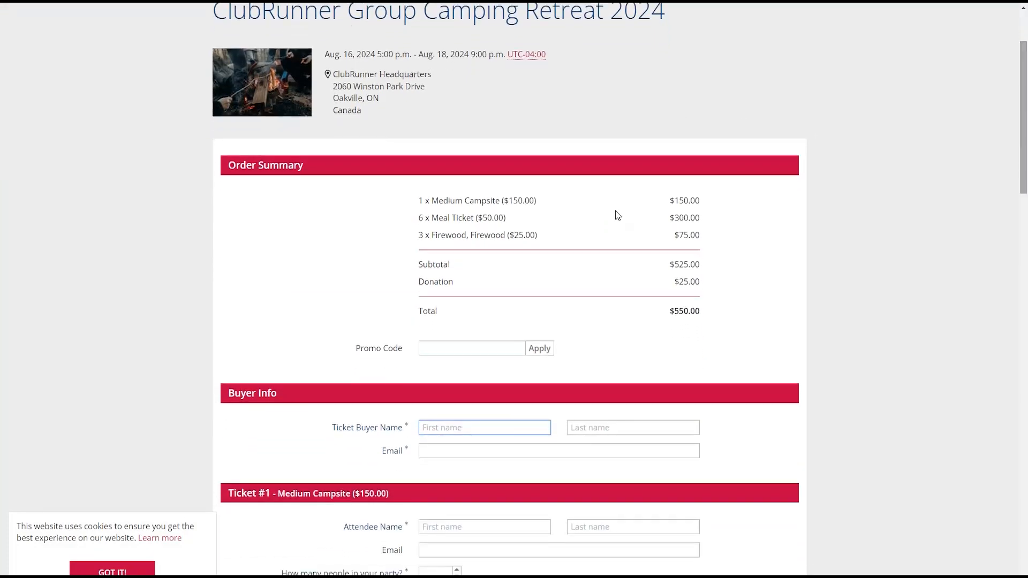
pyautogui.moveTo(408, 206); pyautogui.dragTo(664, 236)
pyautogui.scroll(-4, 653, 225)
pyautogui.scroll(4, 640, 225)
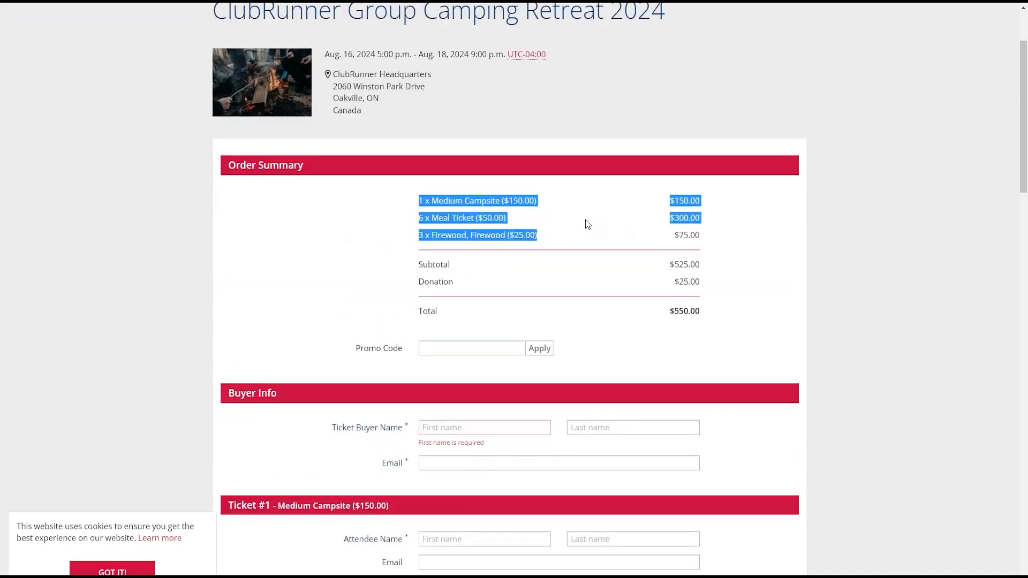
# - Apply promo code CAMP2024 for 15% off, bringing the total to $471.25
pyautogui.click(455, 349)
pyautogui.write('PROMO5')
pyautogui.press('BackSpace')
pyautogui.press('BackSpace')
pyautogui.press('BackSpace')
pyautogui.press('BackSpace')
pyautogui.press('BackSpace')
pyautogui.press('BackSpace')
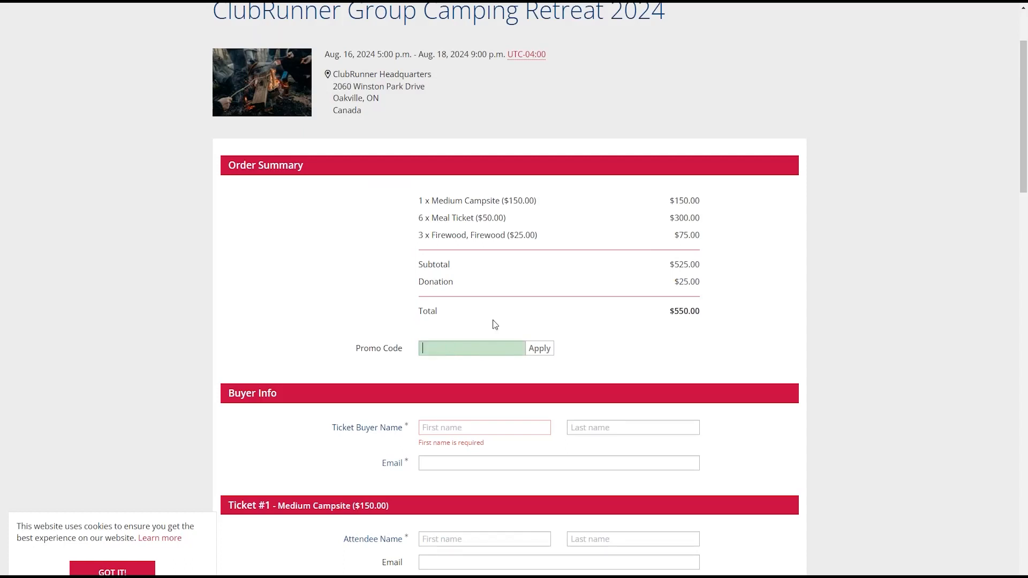
pyautogui.write('CAMP2024')
pyautogui.click(540, 349)
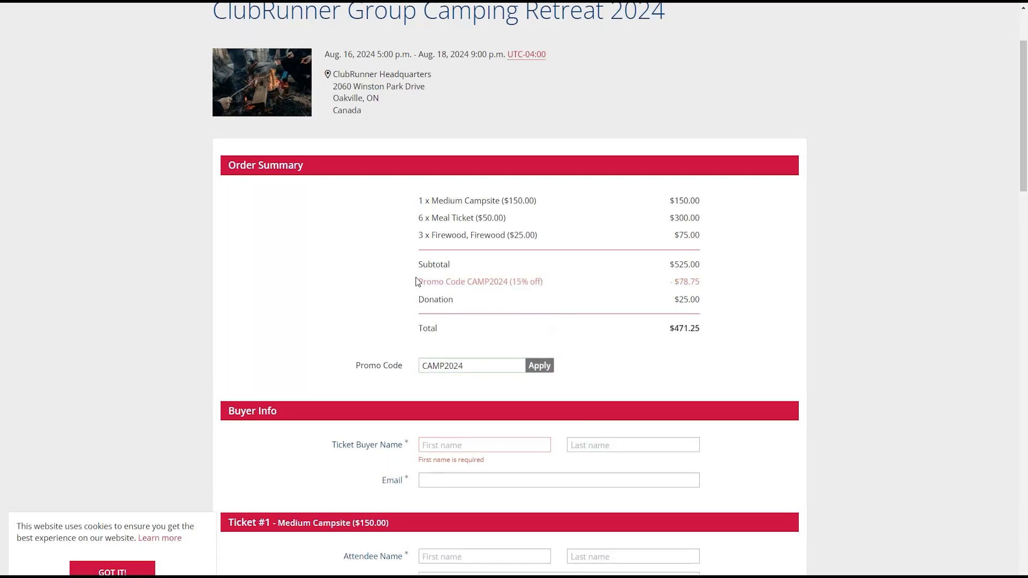
pyautogui.moveTo(420, 279); pyautogui.dragTo(701, 284)
pyautogui.click(709, 285)
pyautogui.moveTo(1019, 162)
pyautogui.mouseDown()
pyautogui.moveTo(1023, 391)
pyautogui.moveTo(1021, 178)
pyautogui.mouseUp()
# - Enter the buyer's first and last name in the checkout buyer fields
pyautogui.click(523, 335)
pyautogui.write('sc')
pyautogui.press('BackSpace')
pyautogui.press('BackSpace')
pyautogui.write('jON')
pyautogui.press('BackSpace')
pyautogui.press('BackSpace')
pyautogui.press('BackSpace')
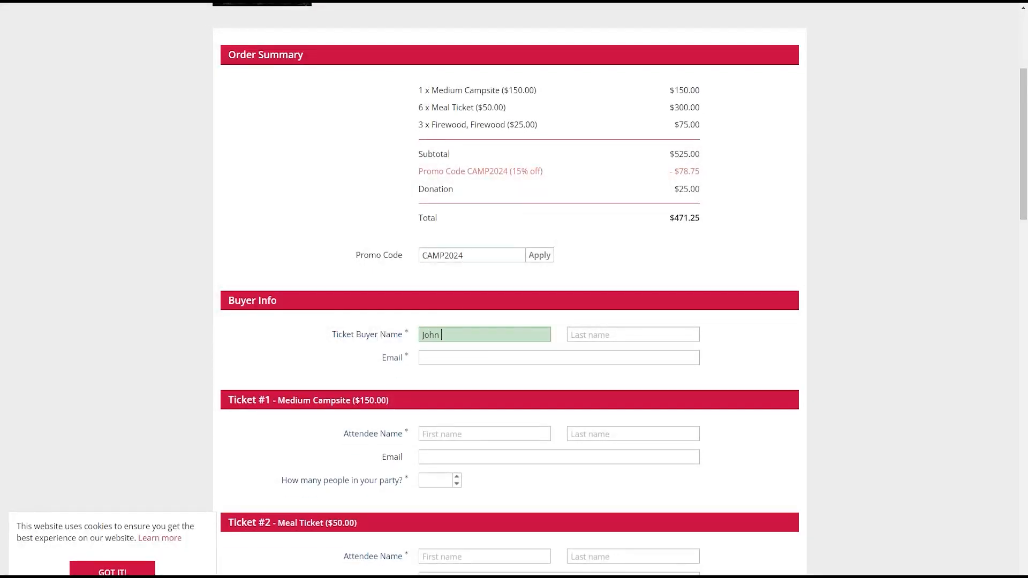
pyautogui.press('Tab')
pyautogui.press('Tab')
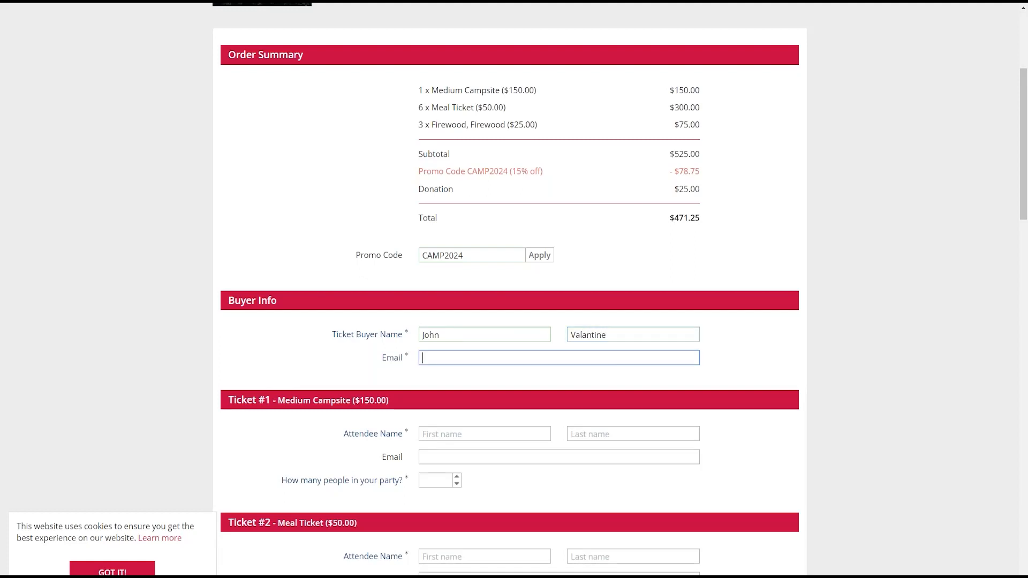
pyautogui.doubleClick(575, 329)
pyautogui.write('Valentine')
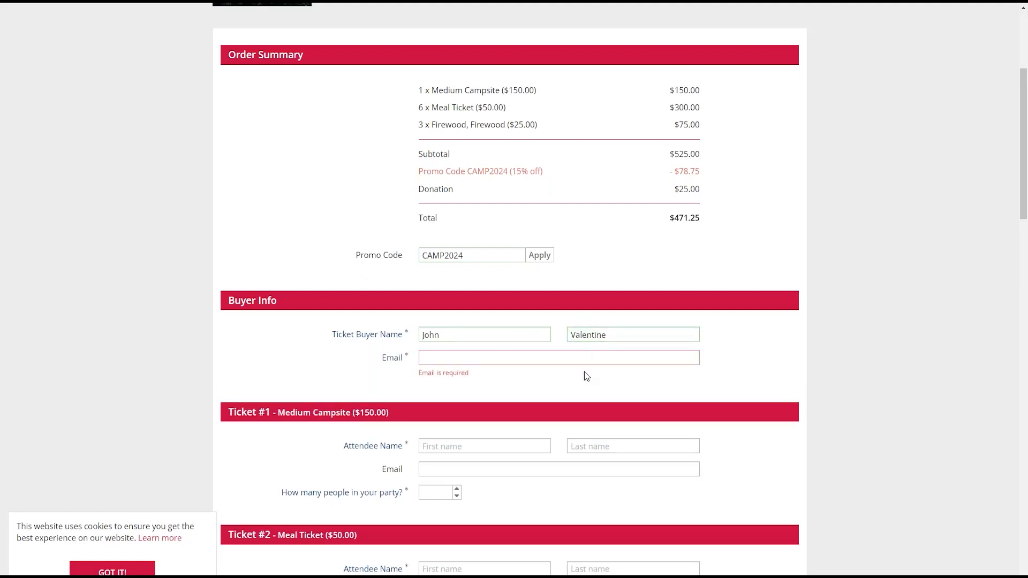
# - Enter the buyer's e-mail address, correcting its typos
pyautogui.click(591, 358)
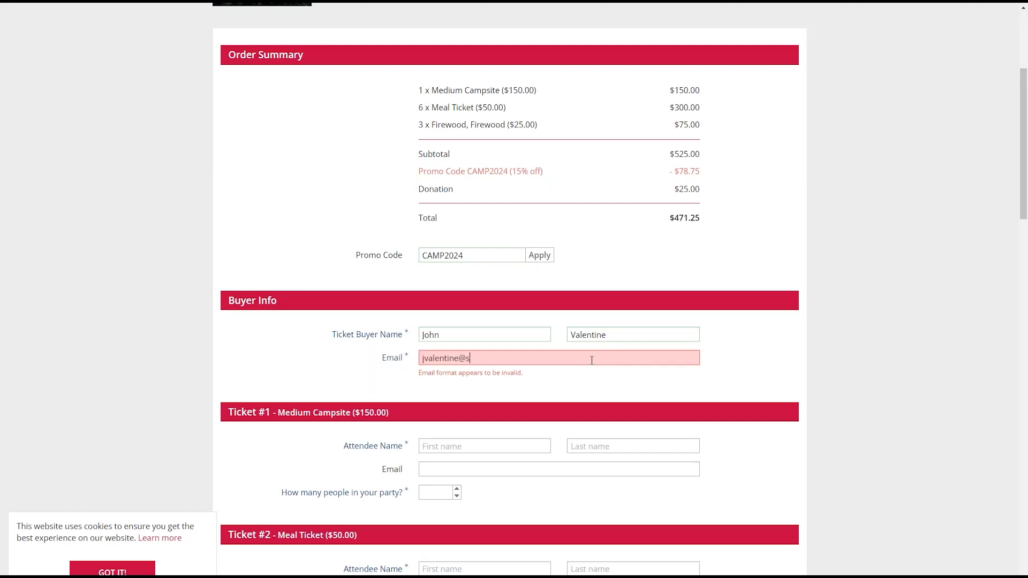
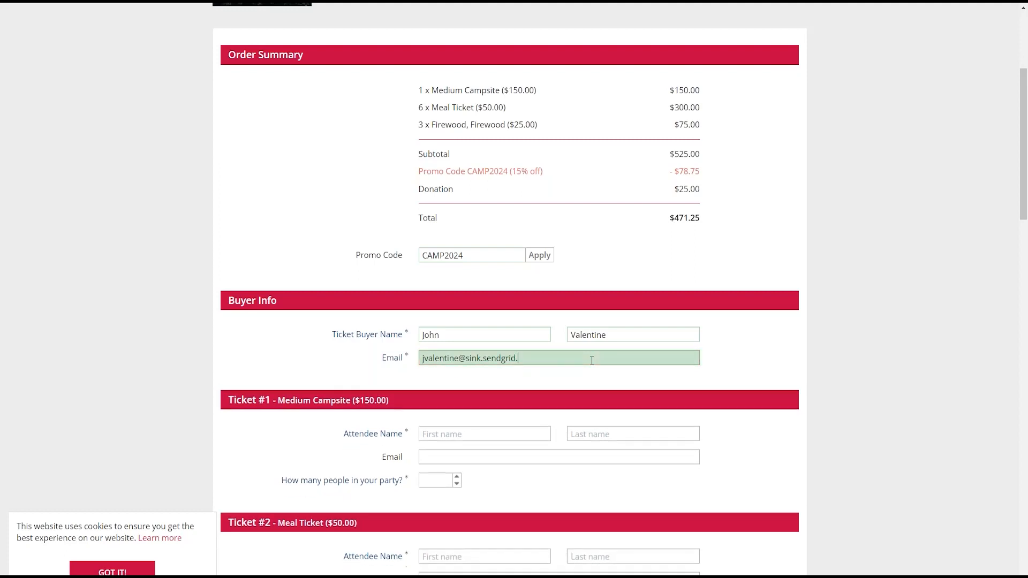
pyautogui.write('.net')
pyautogui.press('Tab')
# - Copy the buyer's first name, last name and e-mail into Ticket #1's attendee fields
pyautogui.scroll(-2, 885, 236)
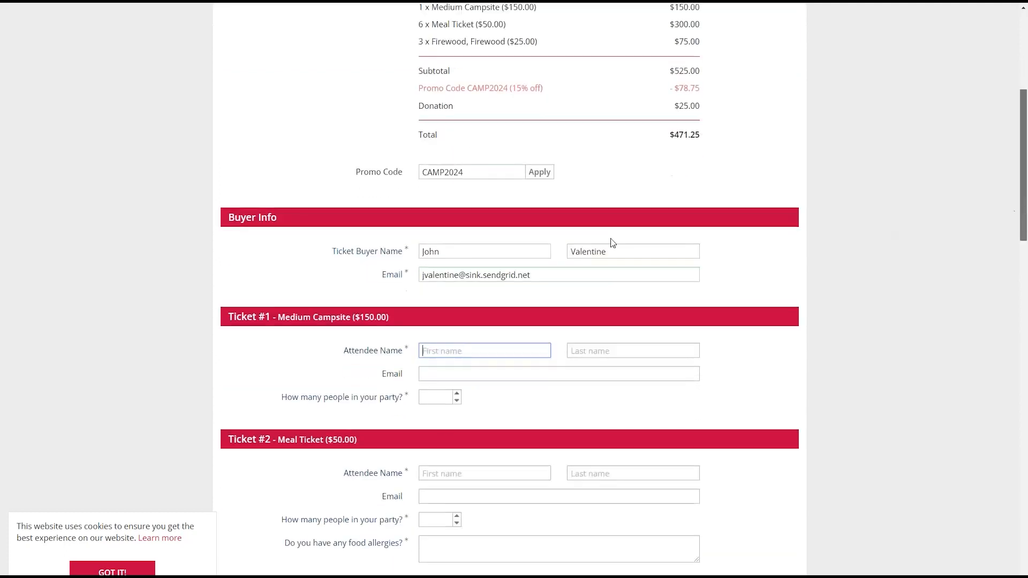
pyautogui.doubleClick(490, 250)
pyautogui.hotkey('ctrl', 'c')
pyautogui.click(471, 349)
pyautogui.hotkey('ctrl', 'v')
pyautogui.doubleClick(613, 254)
pyautogui.hotkey('ctrl', 'c')
pyautogui.click(605, 349)
pyautogui.hotkey('ctrl', 'v')
pyautogui.tripleClick(480, 274)
pyautogui.hotkey('ctrl', 'c')
pyautogui.click(473, 374)
pyautogui.hotkey('ctrl', 'v')
# - Set Ticket #1's party size to 6
pyautogui.click(434, 397)
pyautogui.write('7')
pyautogui.press('BackSpace')
pyautogui.write('6')
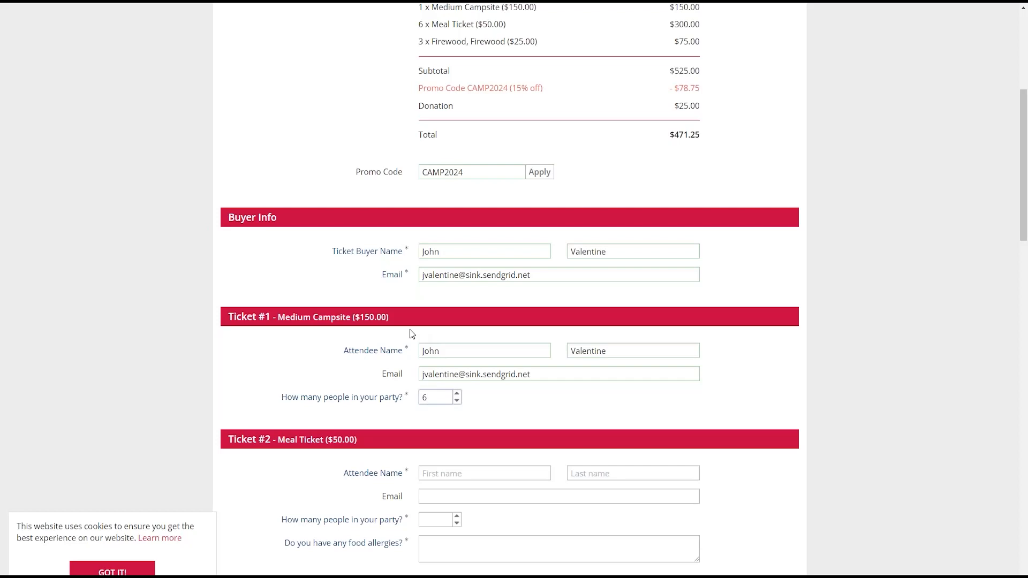
pyautogui.scroll(-2, 412, 334)
# - Fill Ticket #2 with attendee Person One, party size 6, food allergies 'No'
pyautogui.click(465, 362)
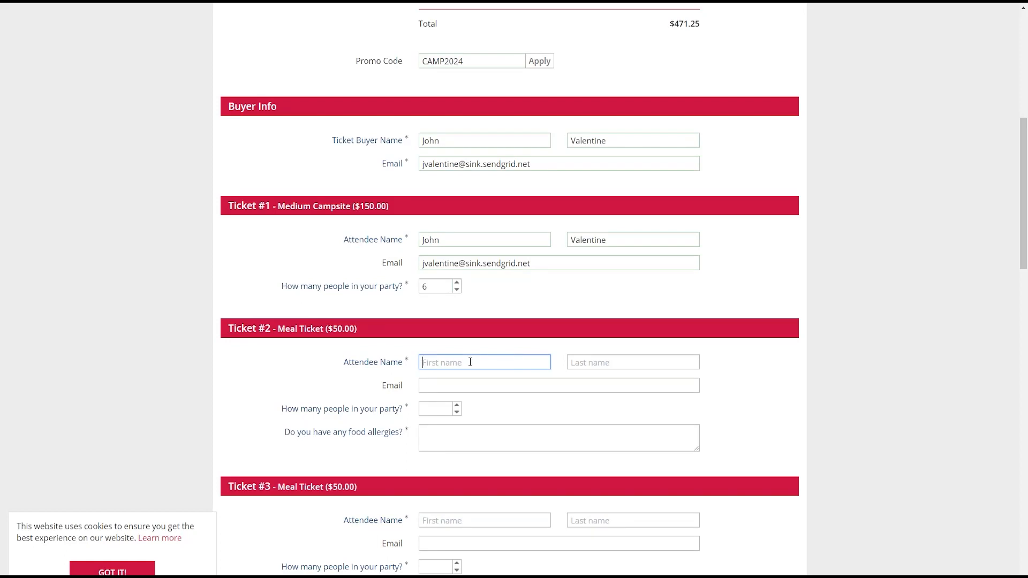
pyautogui.write('Person')
pyautogui.press('Tab')
pyautogui.write('O')
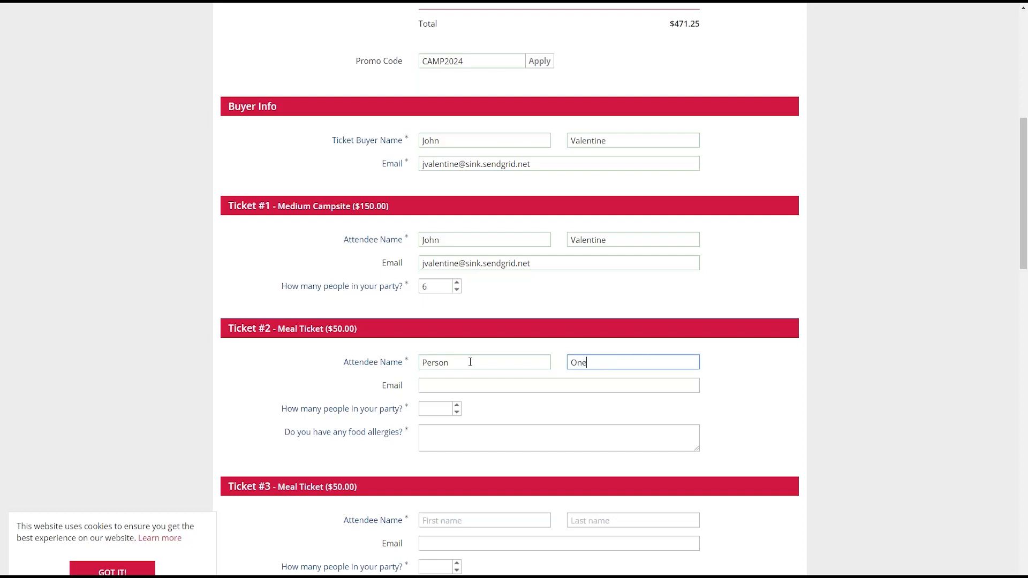
pyautogui.write('ne')
pyautogui.click(435, 409)
pyautogui.write('6')
pyautogui.click(433, 434)
pyautogui.write('No')
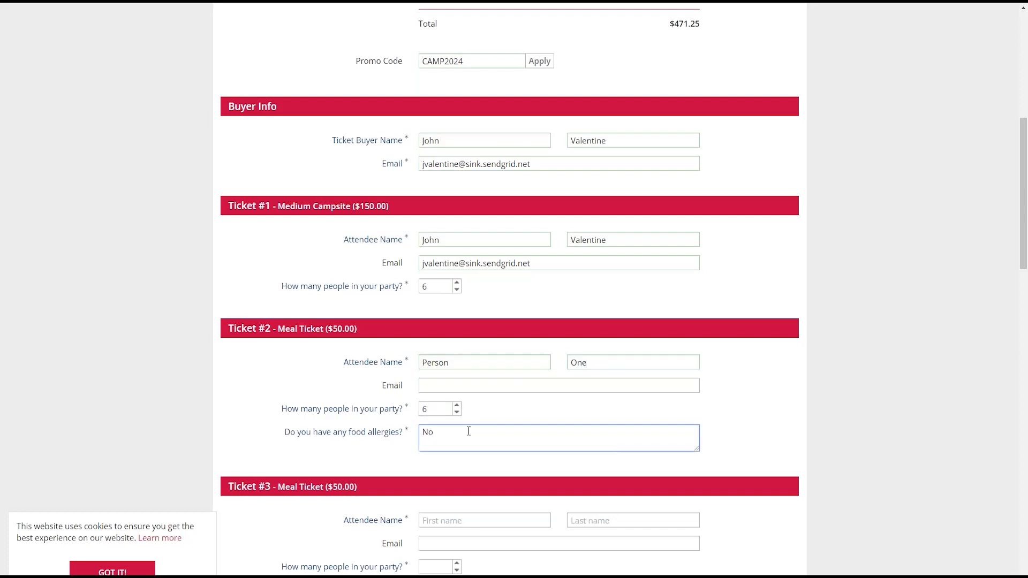
pyautogui.click(464, 367)
# - Fill Ticket #3 with Person Two, party size 6, allergies 'No', removing a stray 6 from the email
pyautogui.click(485, 519)
pyautogui.write('Person')
pyautogui.press('Tab')
pyautogui.write('Two')
pyautogui.scroll(-5, 491, 501)
pyautogui.click(480, 265)
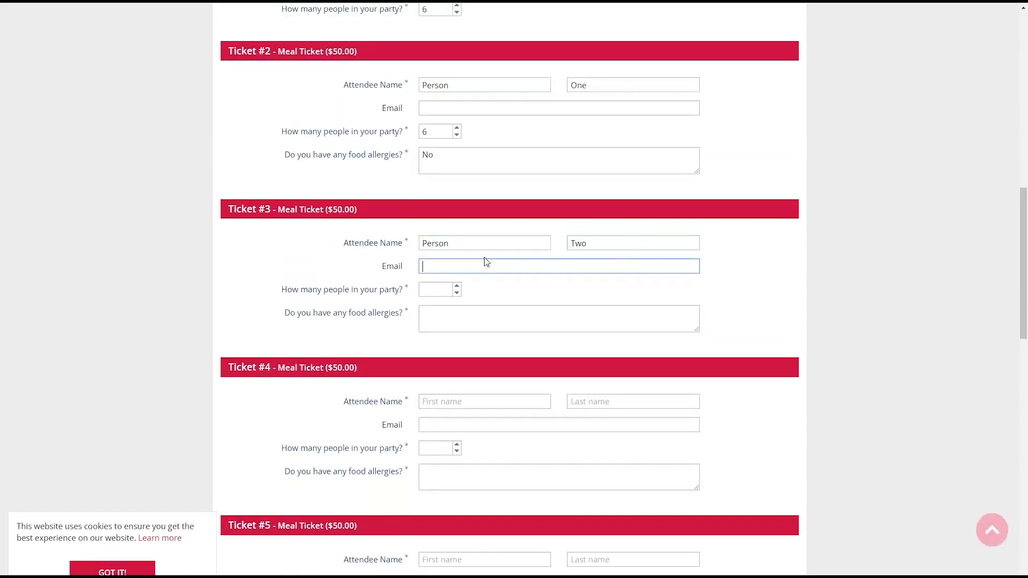
pyautogui.press('BackSpace')
pyautogui.click(428, 289)
pyautogui.write('6')
pyautogui.click(440, 314)
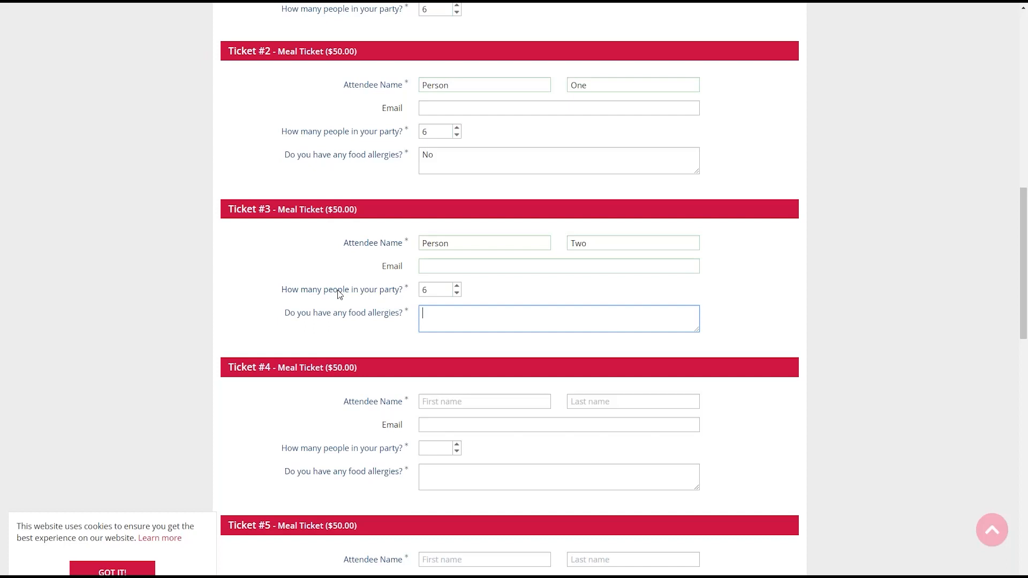
pyautogui.press('shift')
pyautogui.moveTo(282, 290); pyautogui.dragTo(402, 293)
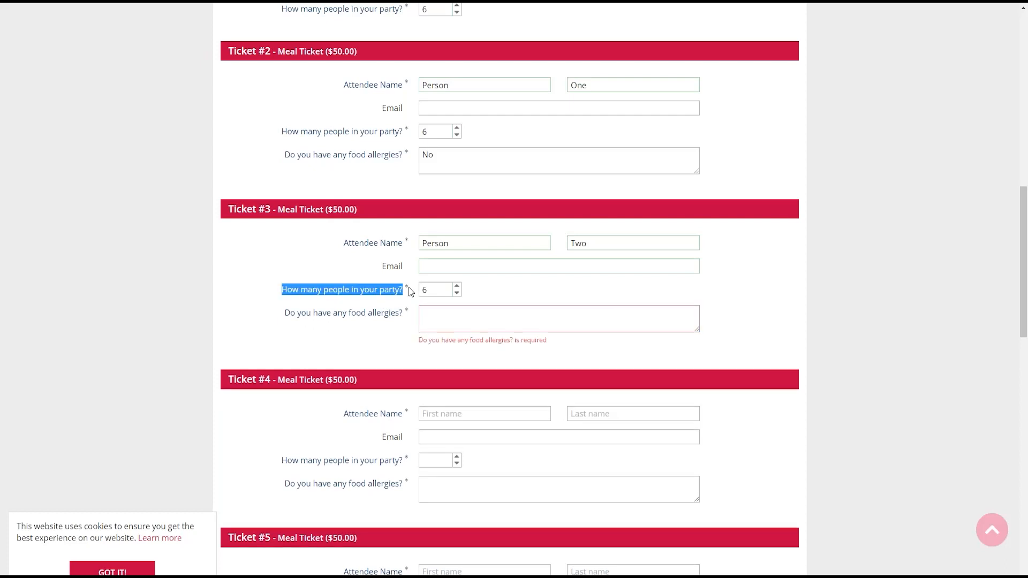
pyautogui.scroll(9, 409, 287)
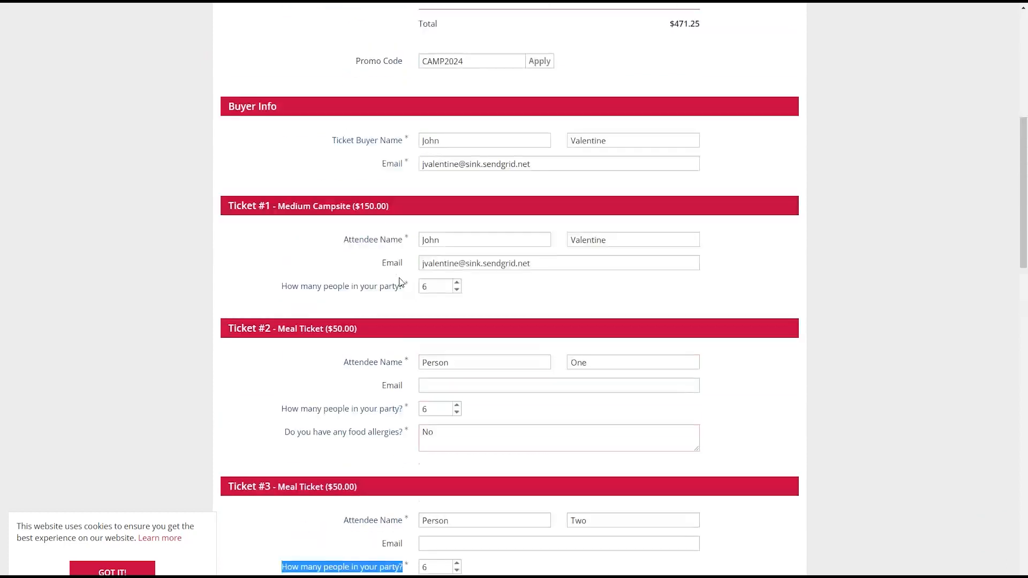
pyautogui.scroll(-7, 301, 340)
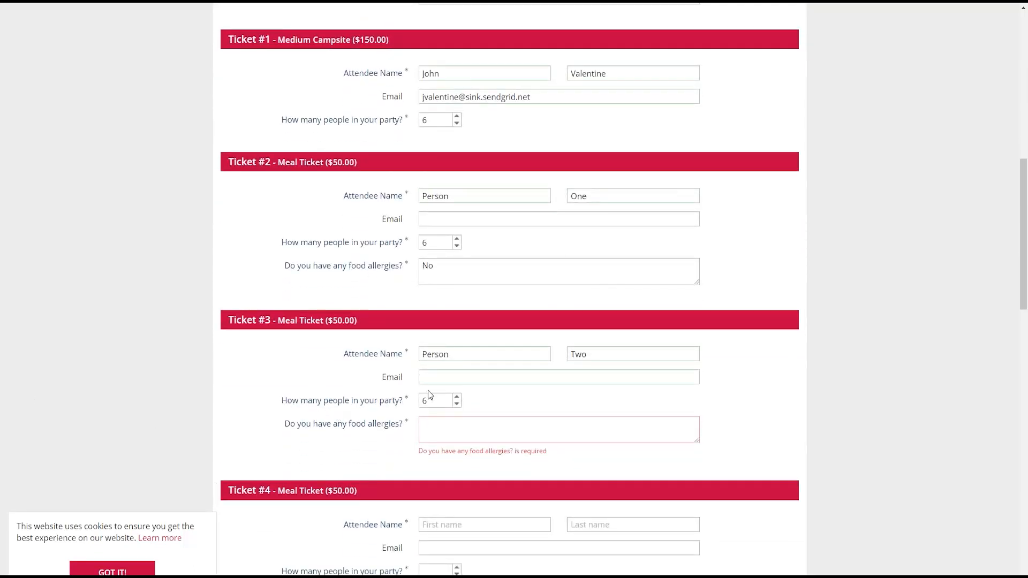
pyautogui.scroll(-1, 316, 389)
pyautogui.click(482, 364)
pyautogui.write('No')
pyautogui.scroll(-1, 475, 397)
# - Fill Ticket #4 with attendee Person Three, party size 6, food allergies 'No'
pyautogui.click(480, 401)
pyautogui.write('Person')
pyautogui.press('Tab')
pyautogui.write('Three')
pyautogui.click(433, 448)
pyautogui.write('6')
pyautogui.click(454, 466)
pyautogui.write('No')
pyautogui.scroll(-3, 514, 407)
# - Fill Ticket #5 with Person Four, party size 6, allergies 'Shellfish and Nuts'
pyautogui.click(522, 392)
pyautogui.write('Person')
pyautogui.press('Tab')
pyautogui.write('Four')
pyautogui.press('Tab')
pyautogui.press('Tab')
pyautogui.write('6')
pyautogui.click(476, 469)
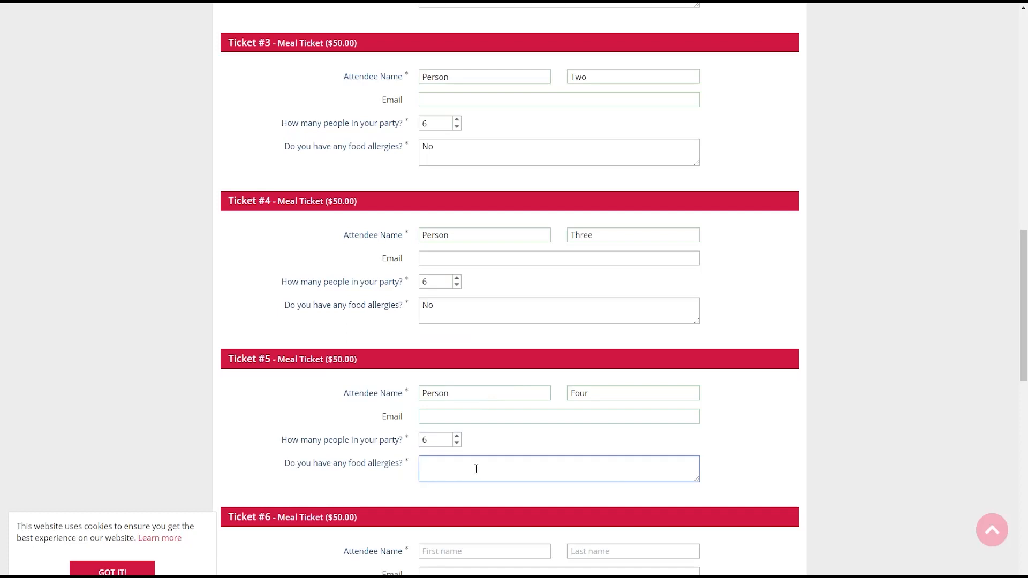
pyautogui.write('Shellfish anNuts')
pyautogui.scroll(-3, 476, 469)
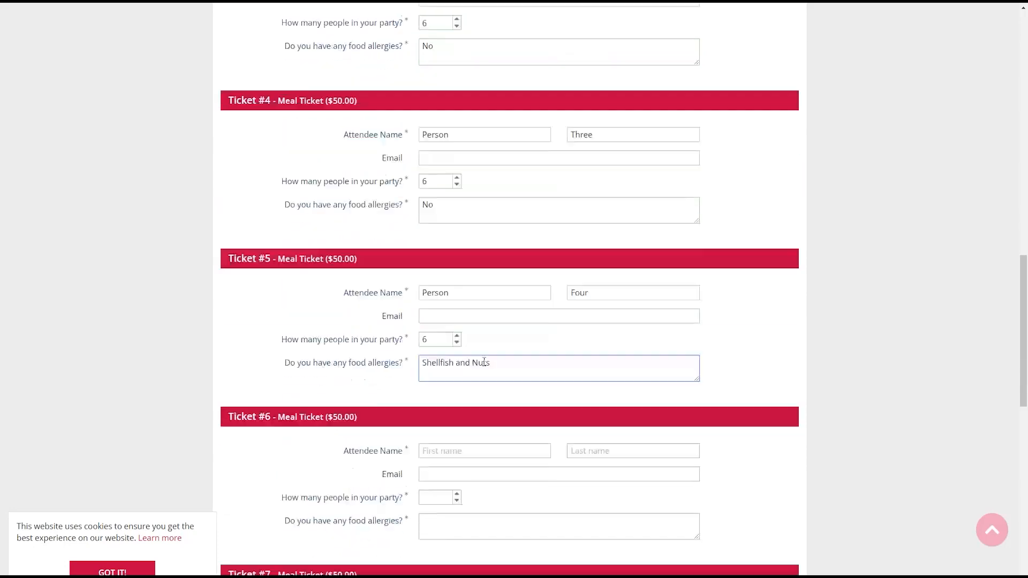
# - Fill Ticket #6 with Person Five, party size 6, allergies 'Lactose Intolerant'
pyautogui.click(497, 380)
pyautogui.write('Person')
pyautogui.press('Tab')
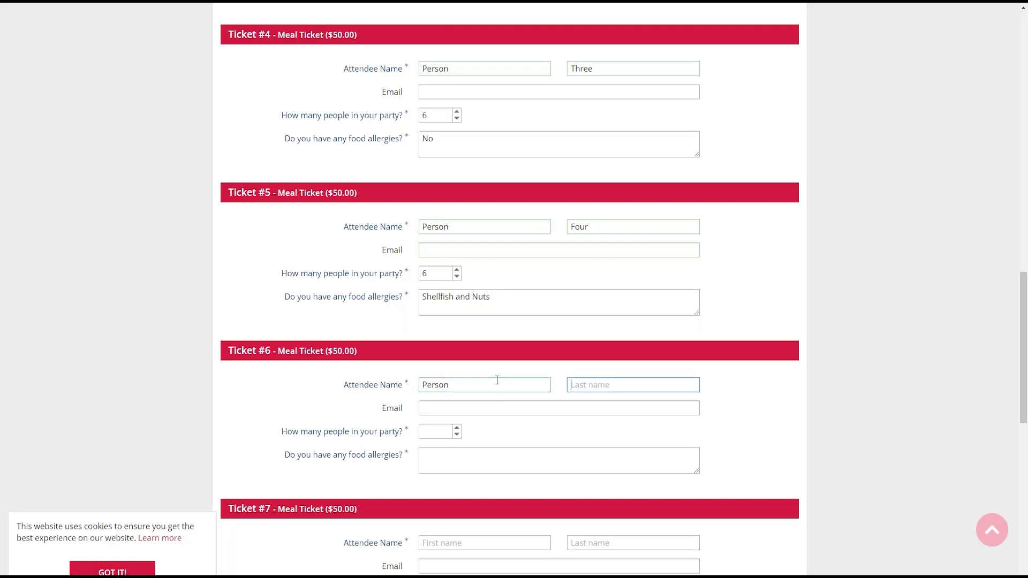
pyautogui.write('Five')
pyautogui.press('Tab')
pyautogui.press('Tab')
pyautogui.write('6')
pyautogui.press('Tab')
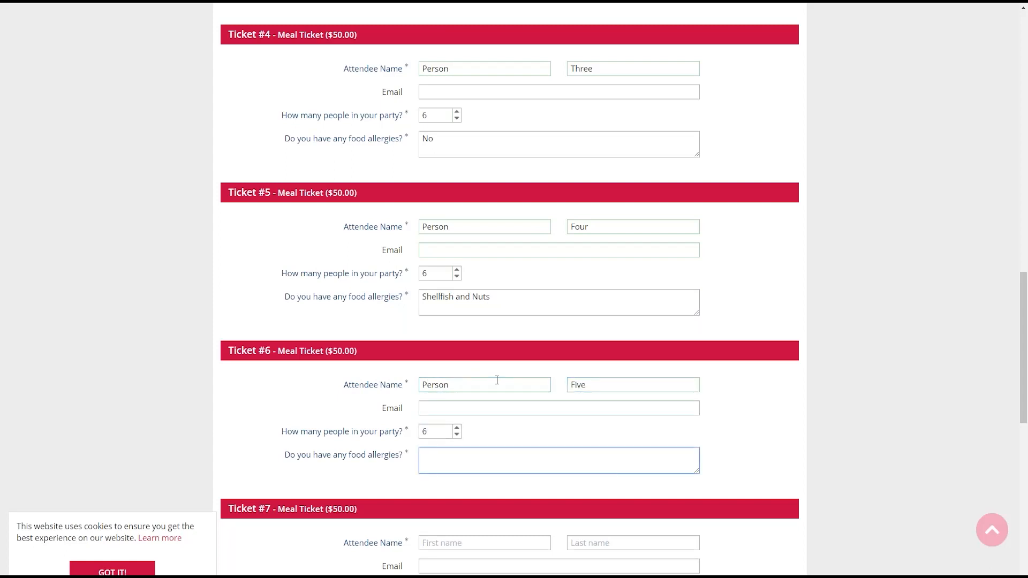
pyautogui.write('Lactose Intolerant')
# - Name Ticket #7's attendee Person Six and enter 'No allergies' as the allergy answer
pyautogui.press('Tab')
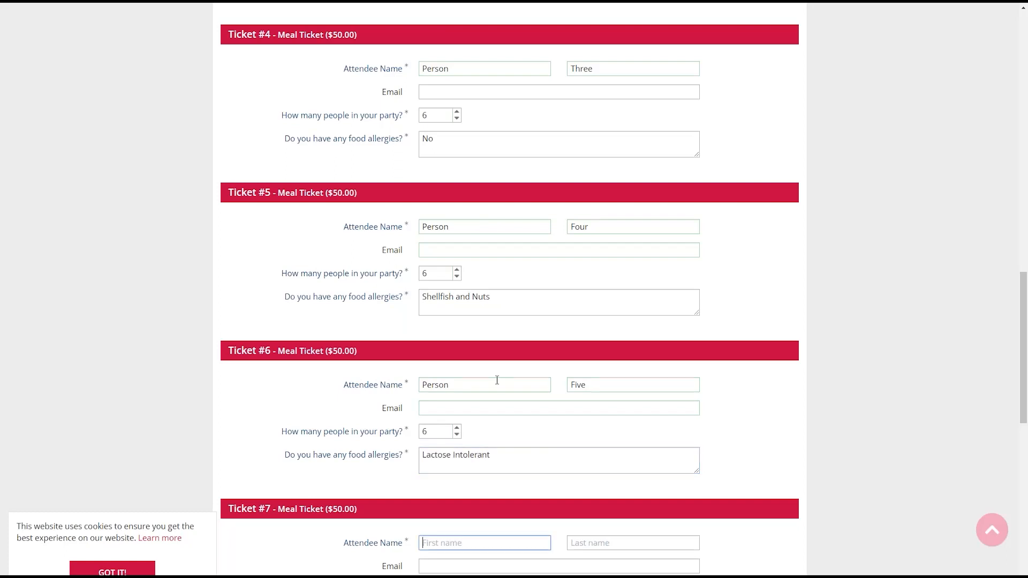
pyautogui.write('Person')
pyautogui.press('Tab')
pyautogui.write('Six')
pyautogui.press('Tab')
pyautogui.press('Tab')
pyautogui.press('Tab')
pyautogui.write('N')
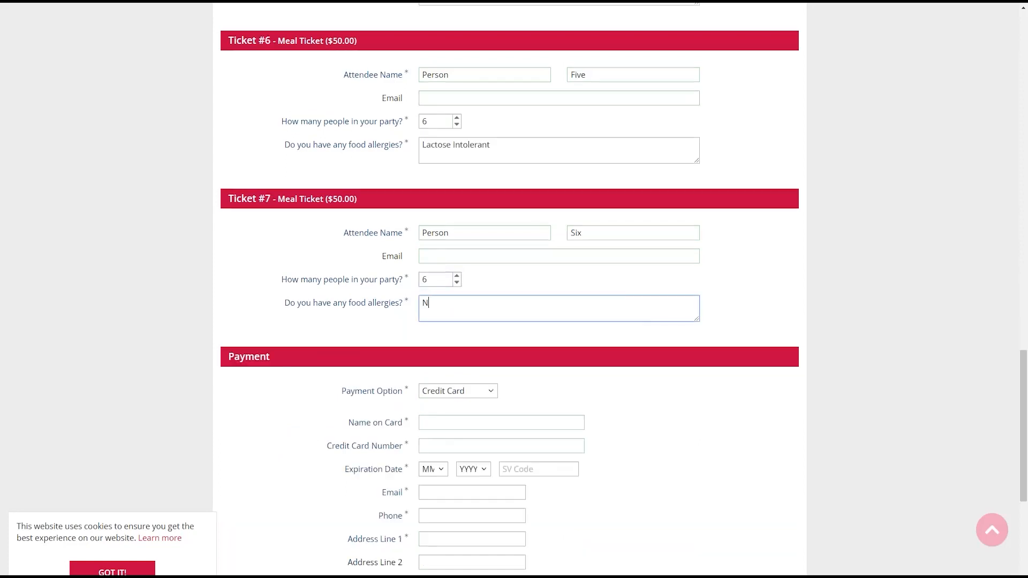
pyautogui.write('o allergiesd')
# - Settle on Check as the payment option for the $471.25 order and submit the registration
pyautogui.scroll(-2, 462, 347)
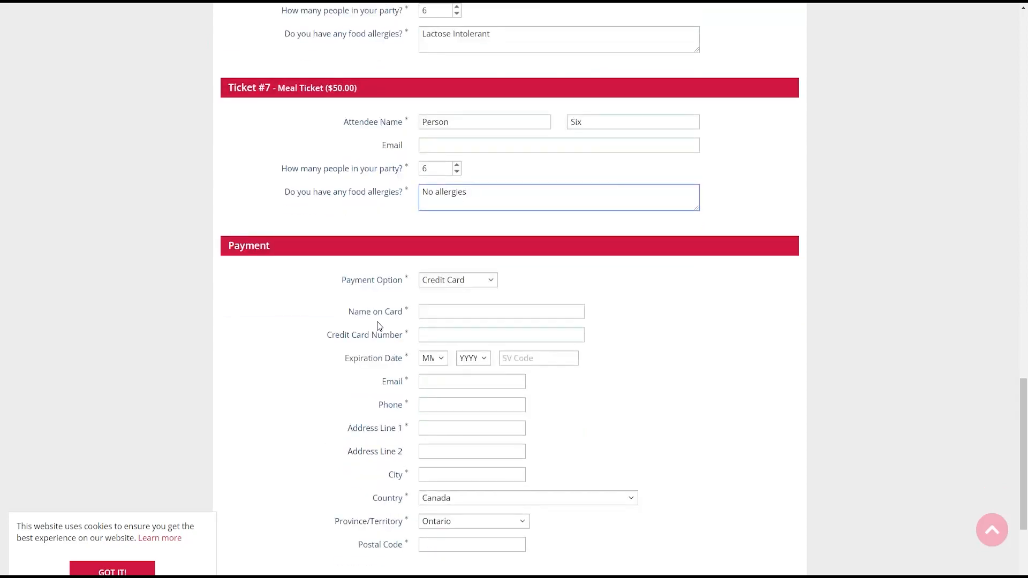
pyautogui.doubleClick(308, 247)
pyautogui.moveTo(306, 245); pyautogui.dragTo(229, 247)
pyautogui.click(231, 246)
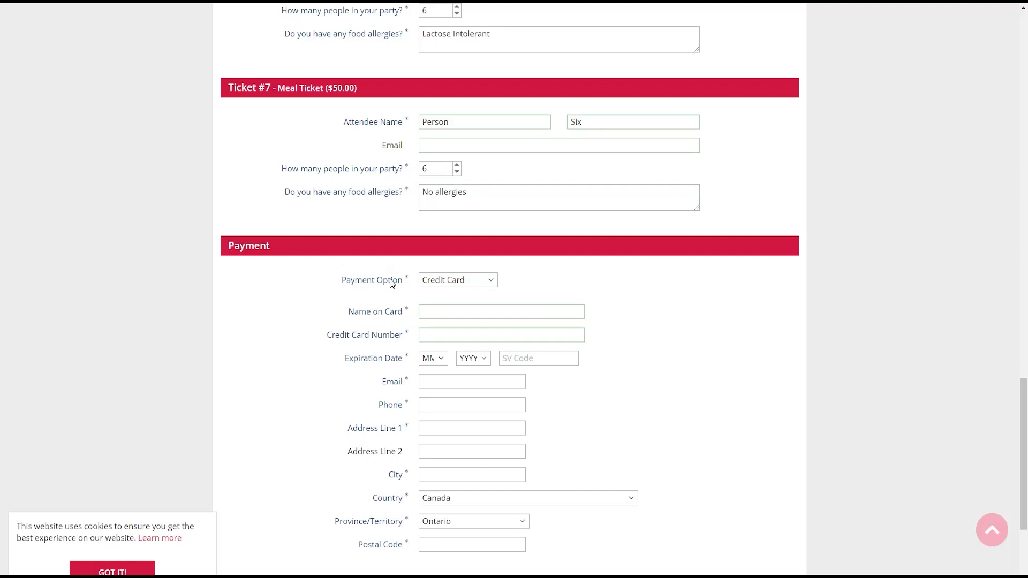
pyautogui.tripleClick(366, 285)
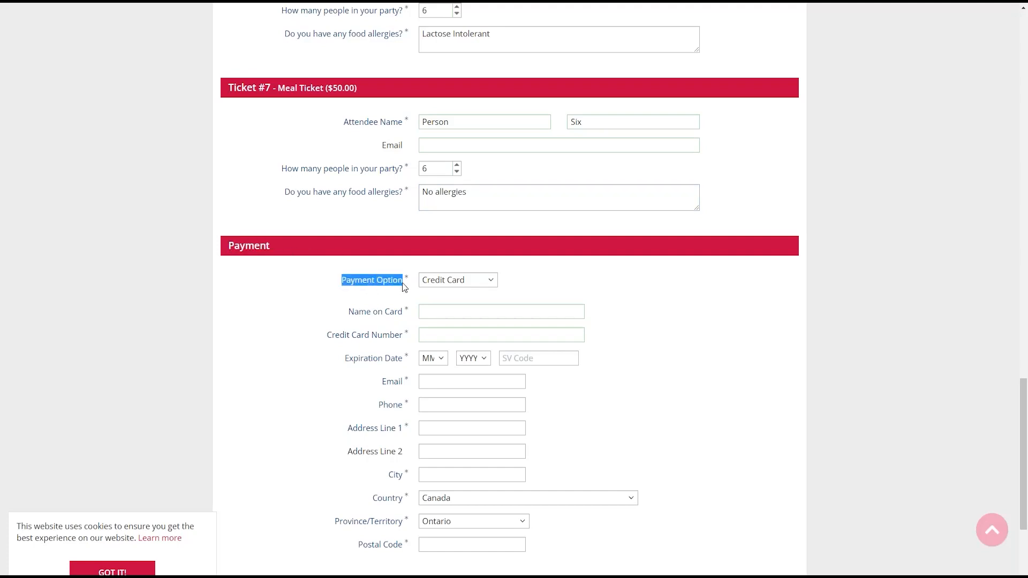
pyautogui.click(431, 282)
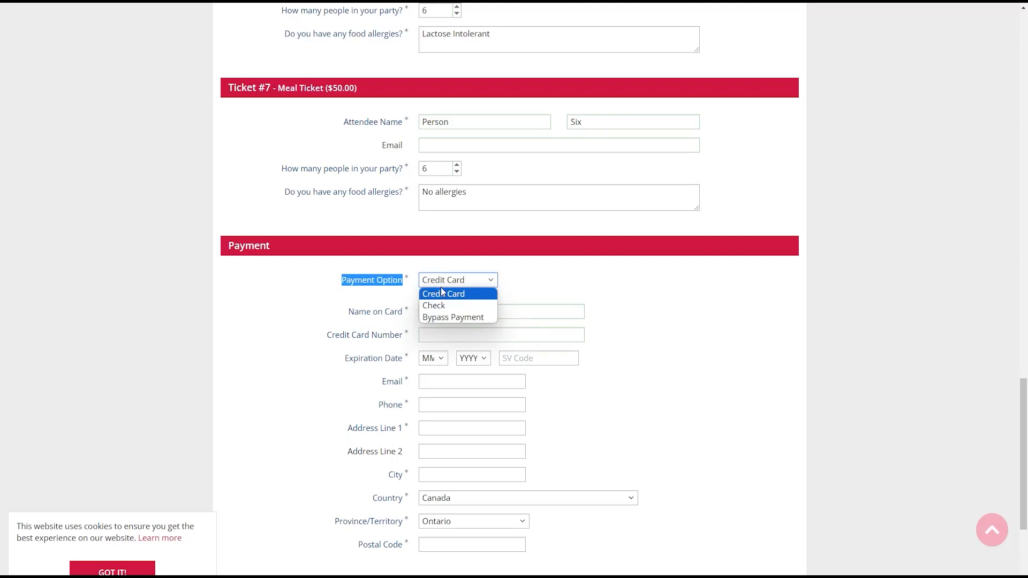
pyautogui.click(441, 305)
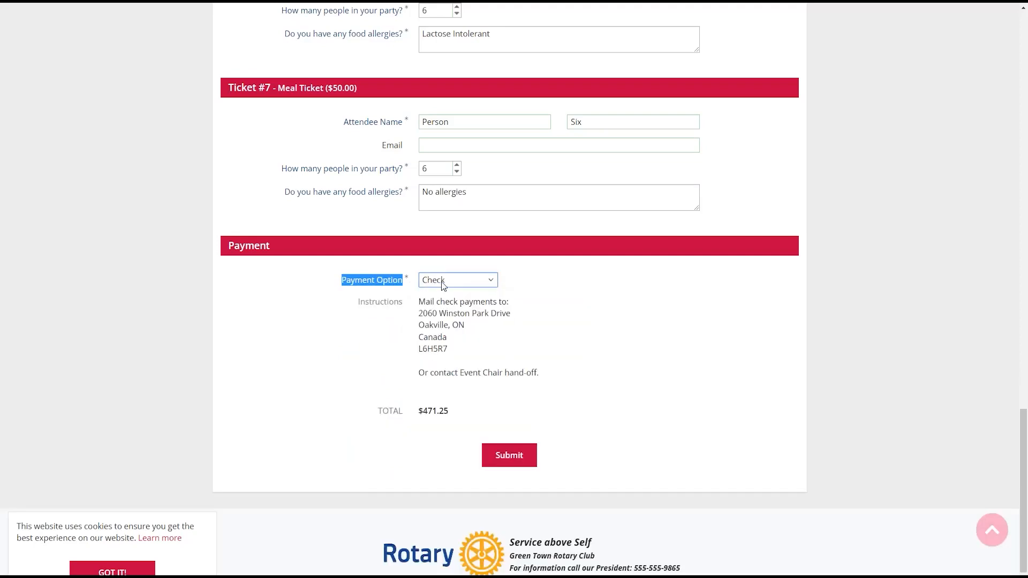
pyautogui.click(442, 285)
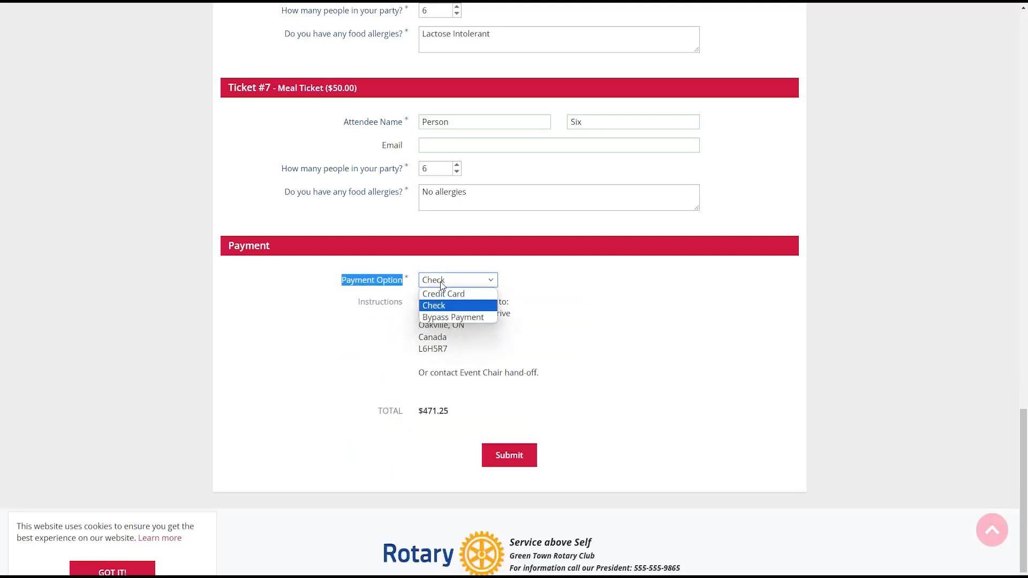
pyautogui.click(444, 318)
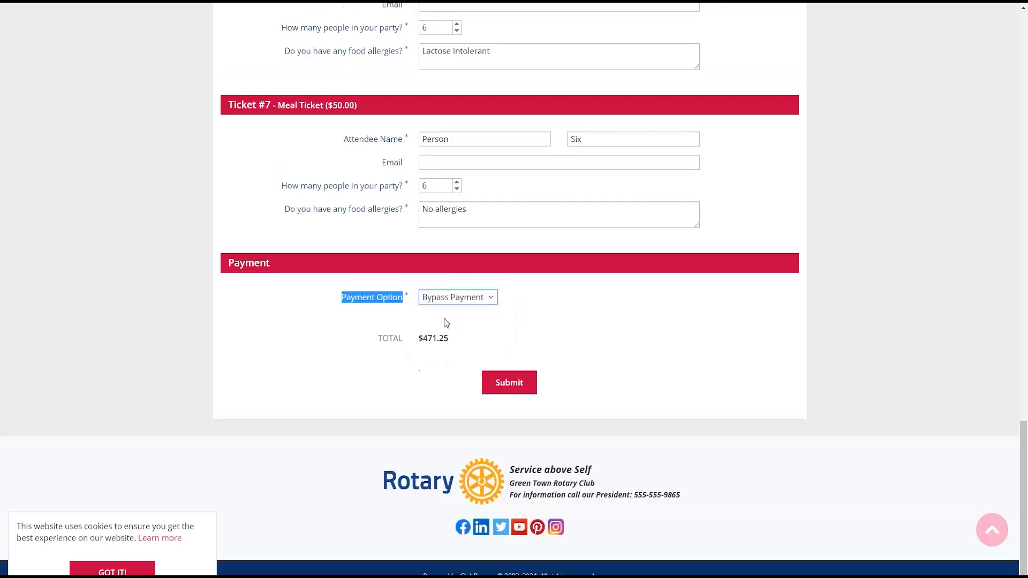
pyautogui.click(444, 298)
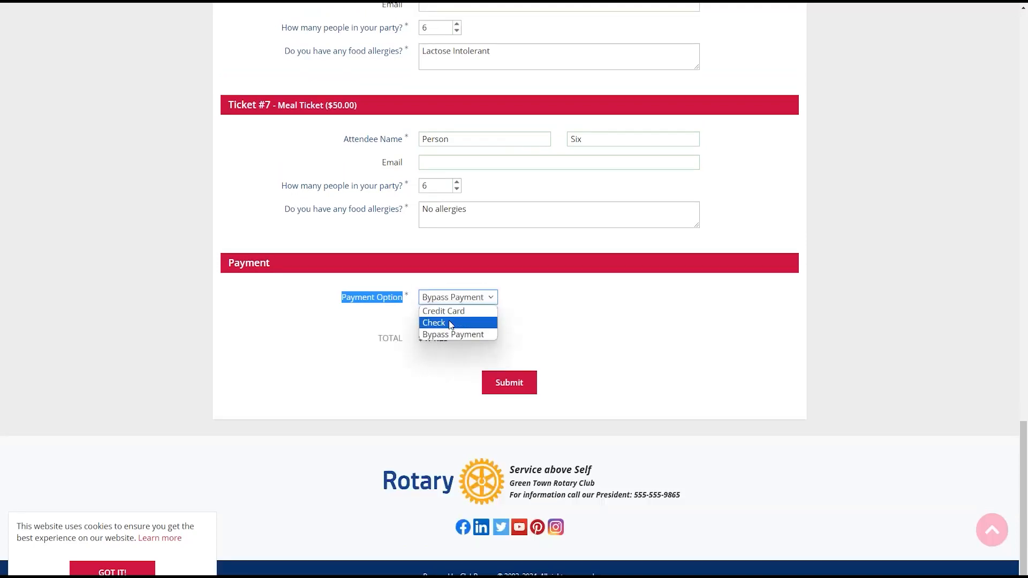
pyautogui.click(449, 323)
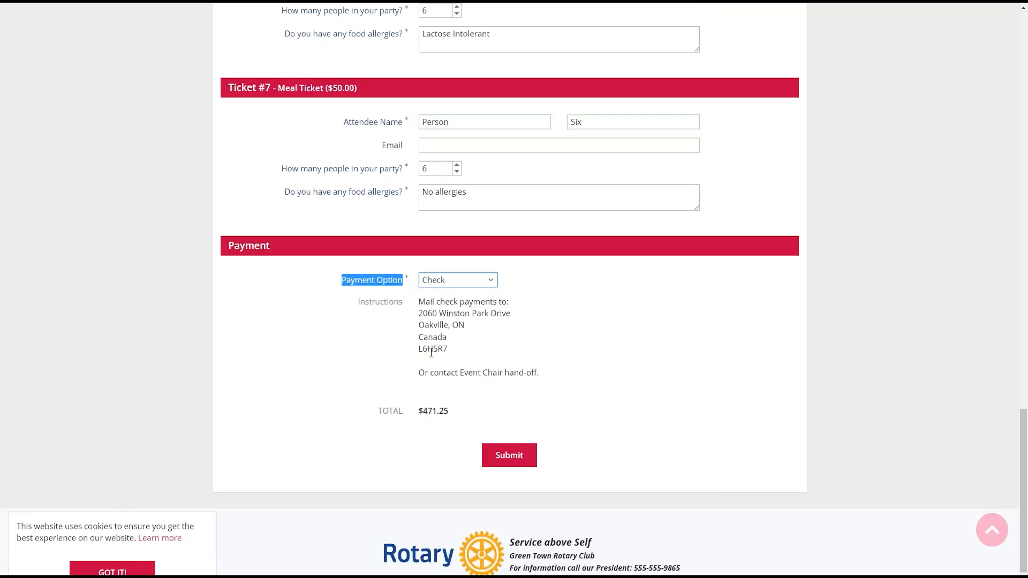
pyautogui.click(499, 456)
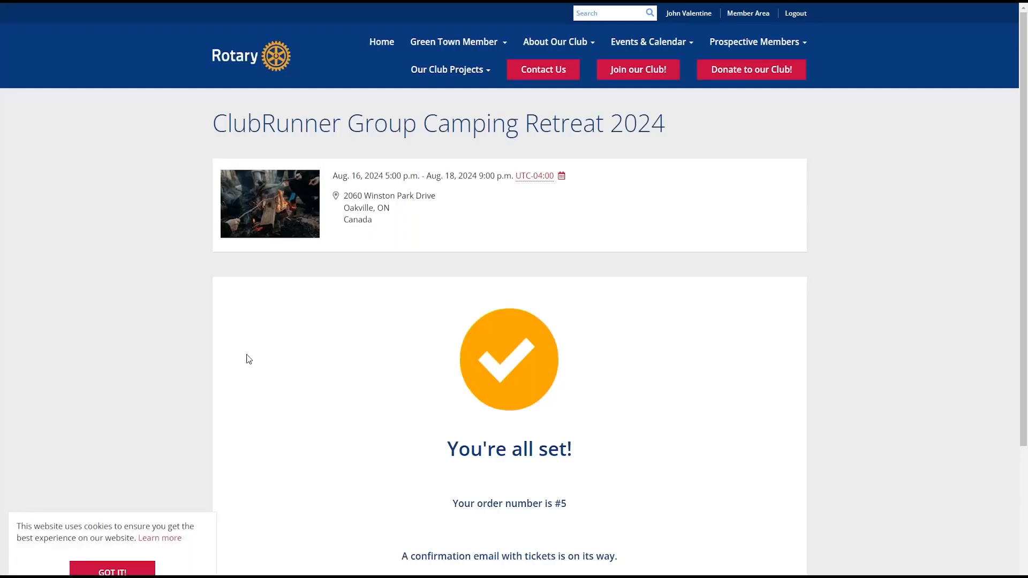
# - Scroll through the confirmation page to review order #5 and the confirmation-email notice
pyautogui.scroll(-1, 1026, 142)
pyautogui.scroll(-1, 1026, 142)
pyautogui.moveTo(447, 343); pyautogui.dragTo(672, 455)
pyautogui.click(672, 455)
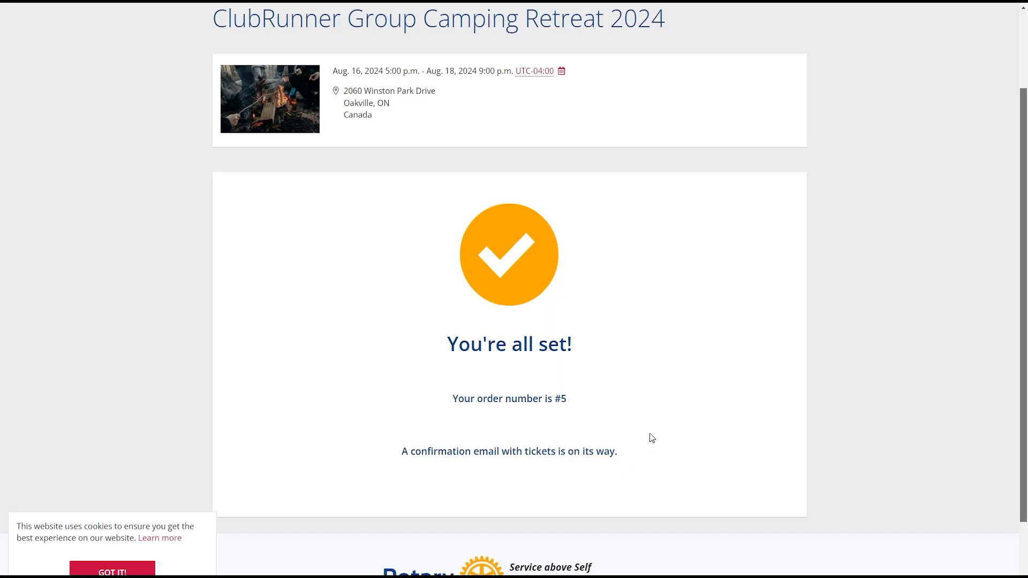
pyautogui.scroll(2, 593, 399)
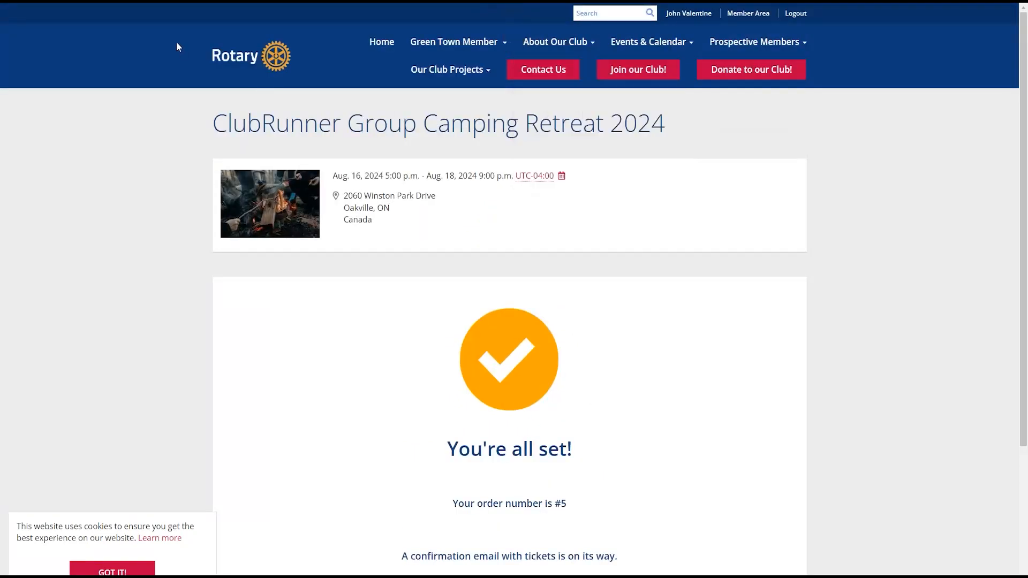
pyautogui.scroll(-3, 53, 244)
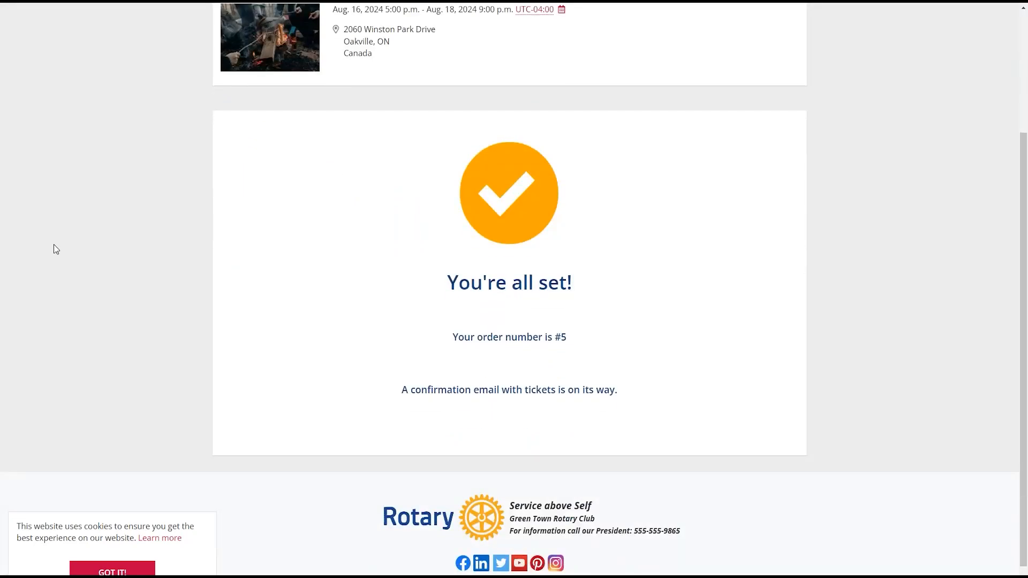
pyautogui.scroll(3, 335, 300)
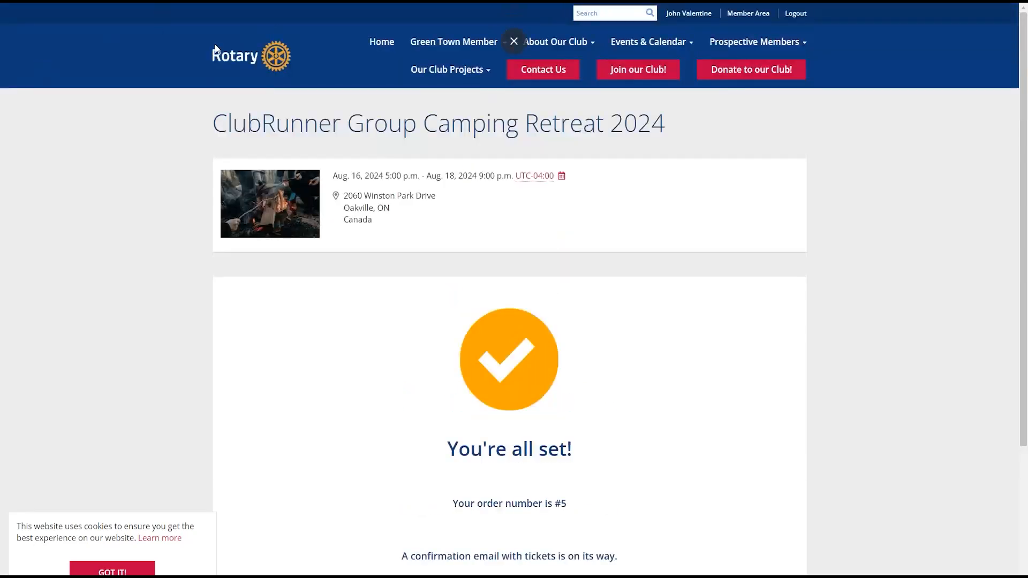
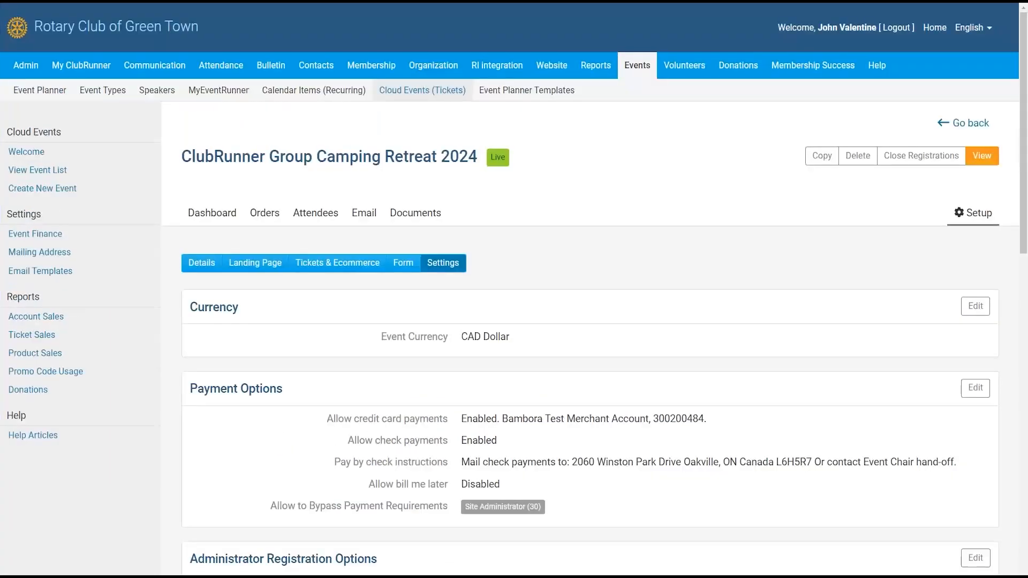
# - Open the event dashboard and review the revenue cards: $471.25 total, $382.50 tickets, $63.75 products, $25.00 donations
pyautogui.click(201, 217)
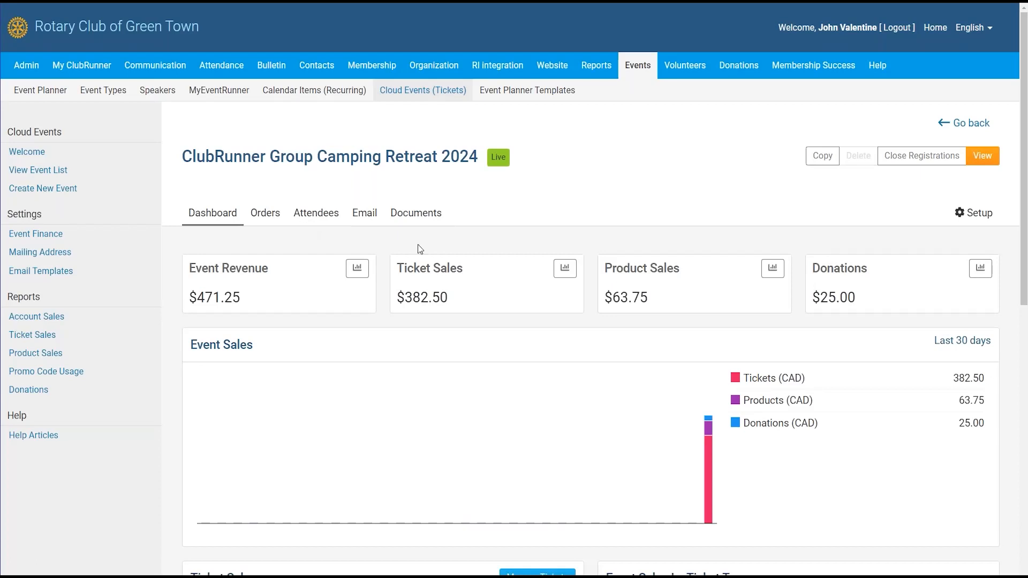
pyautogui.scroll(-3, 862, 276)
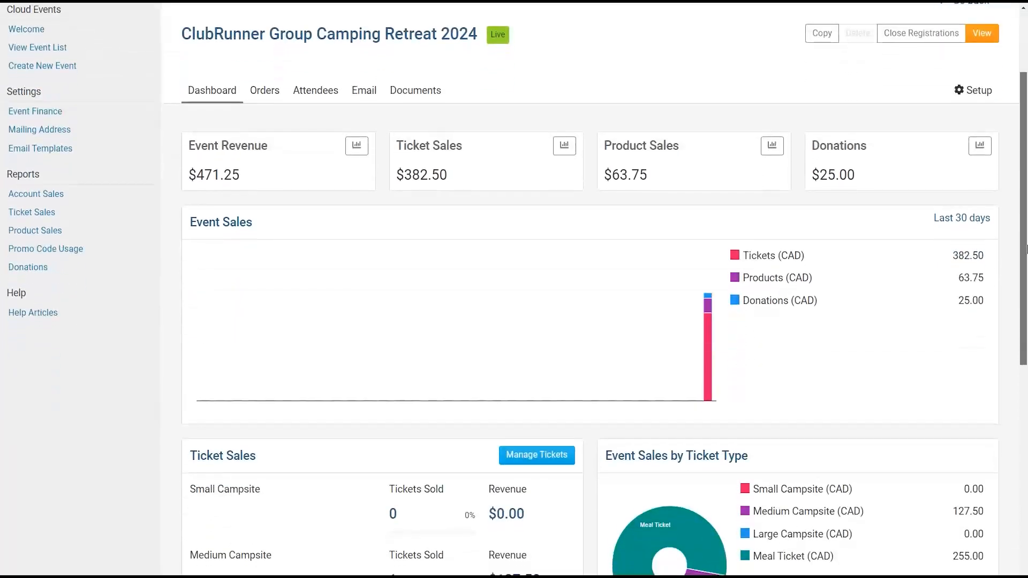
pyautogui.scroll(-1, 1024, 182)
pyautogui.scroll(-2, 1023, 182)
pyautogui.scroll(3, 175, 135)
pyautogui.moveTo(189, 156); pyautogui.dragTo(262, 188)
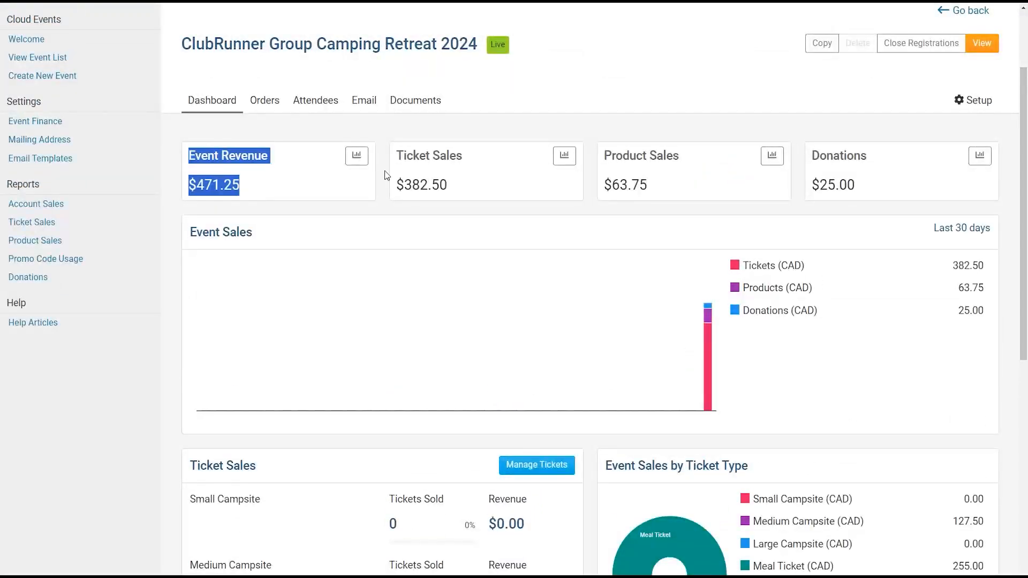
pyautogui.moveTo(396, 155); pyautogui.dragTo(477, 188)
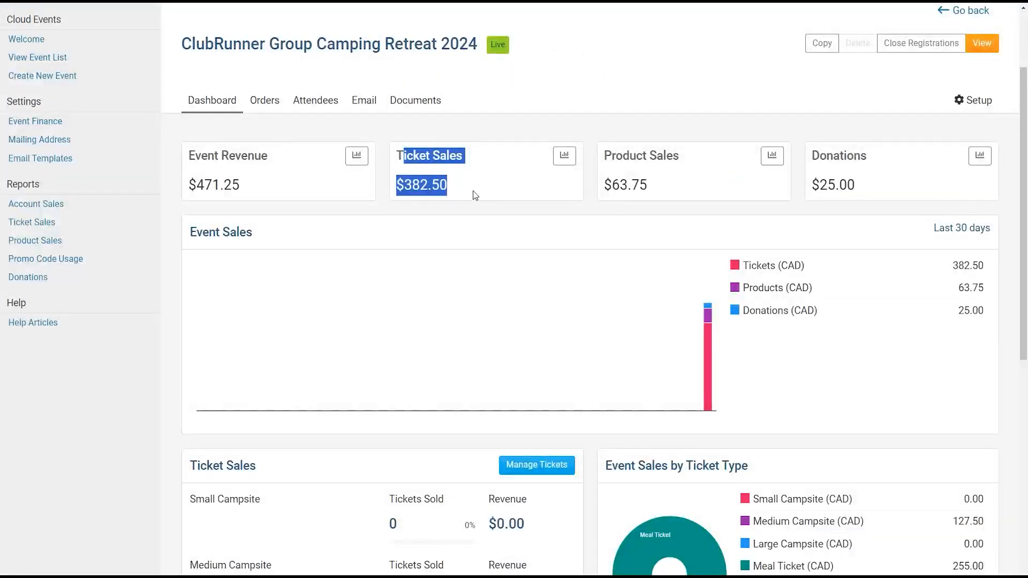
pyautogui.click(477, 189)
pyautogui.moveTo(604, 155); pyautogui.dragTo(695, 194)
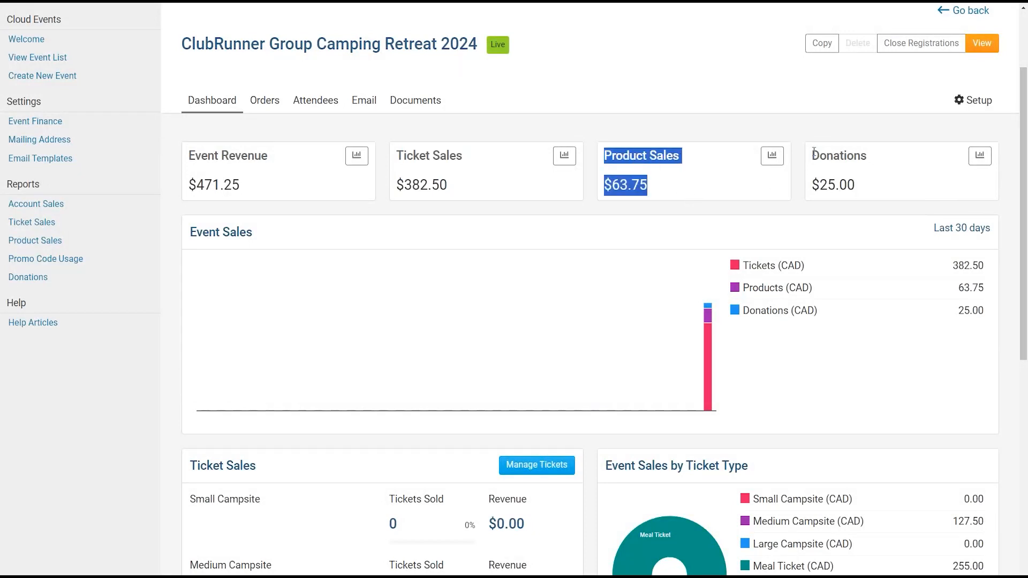
pyautogui.moveTo(814, 152); pyautogui.dragTo(898, 191)
# - Review the Event Sales chart legend and the Ticket Sales breakdown
pyautogui.scroll(-3, 946, 187)
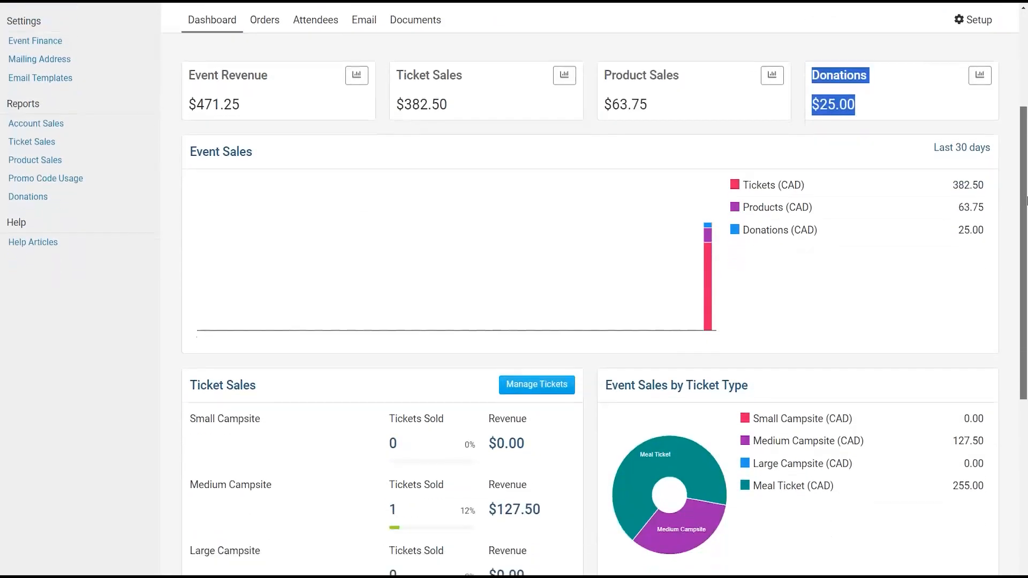
pyautogui.moveTo(698, 161); pyautogui.dragTo(750, 366)
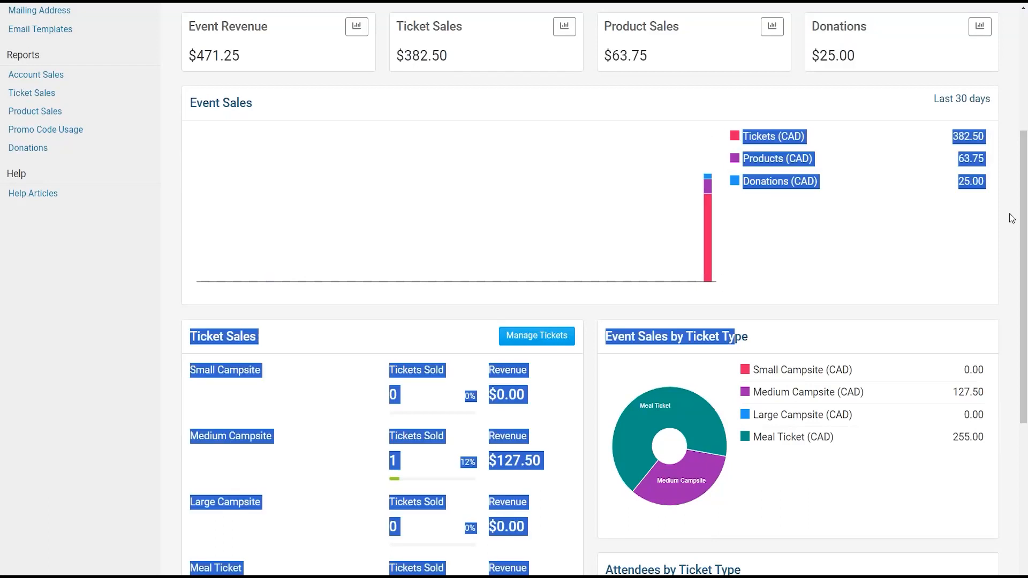
pyautogui.moveTo(1025, 178); pyautogui.dragTo(1025, 277)
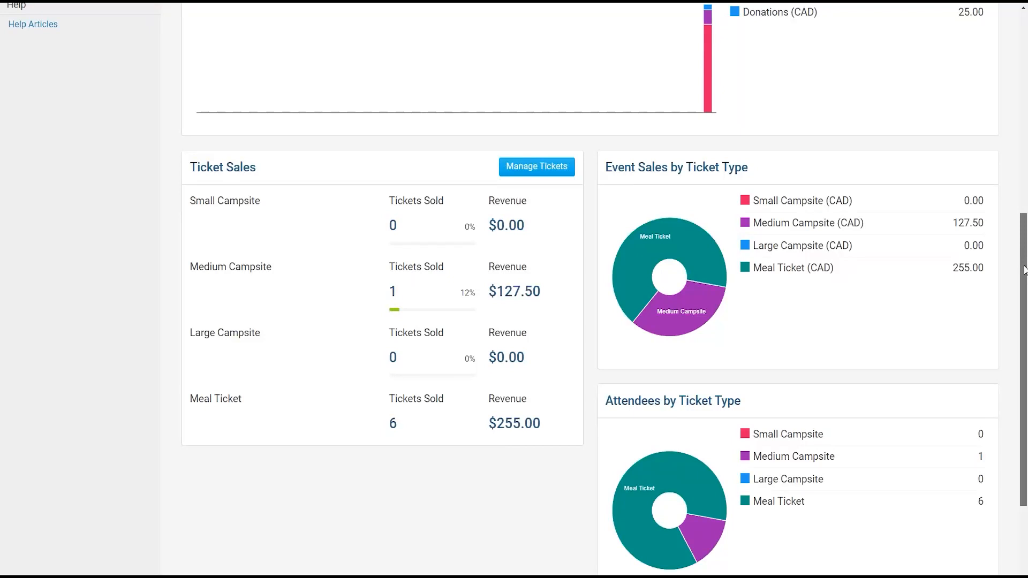
pyautogui.moveTo(1025, 277); pyautogui.dragTo(1026, 354)
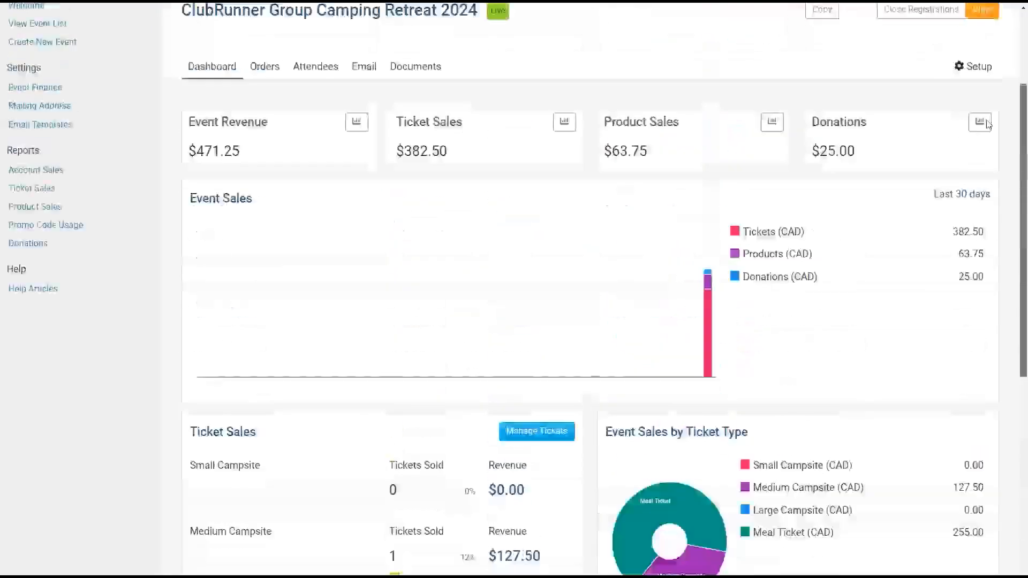
pyautogui.scroll(3, 987, 123)
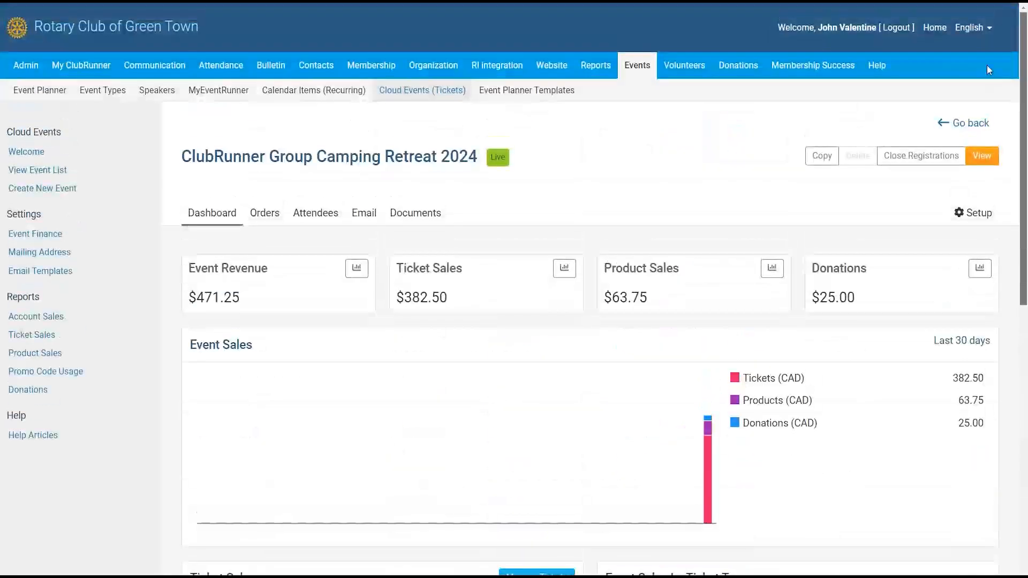
# - Show the event's orders list and inspect order 5's row and its available actions
pyautogui.click(259, 220)
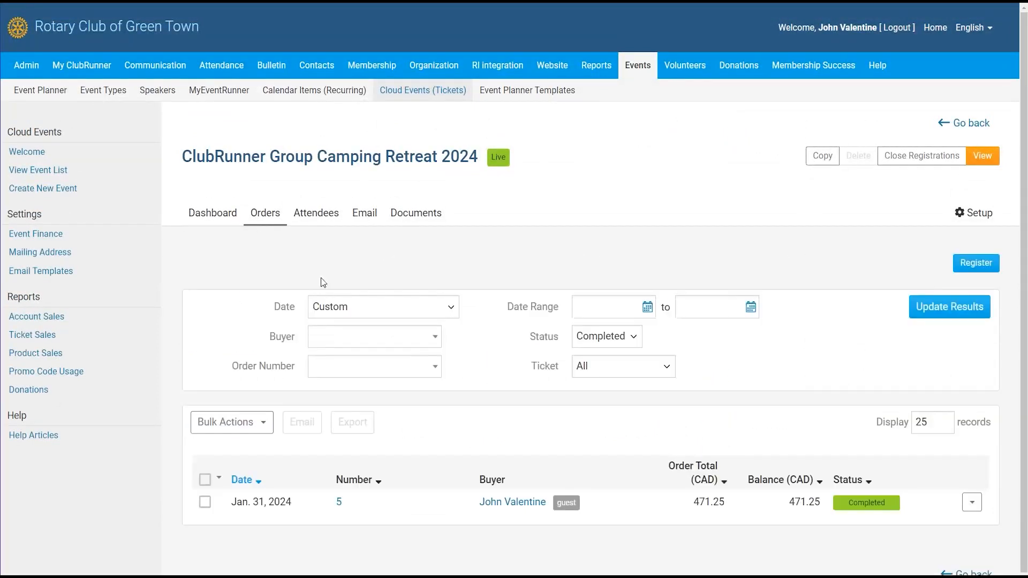
pyautogui.scroll(-1, 403, 503)
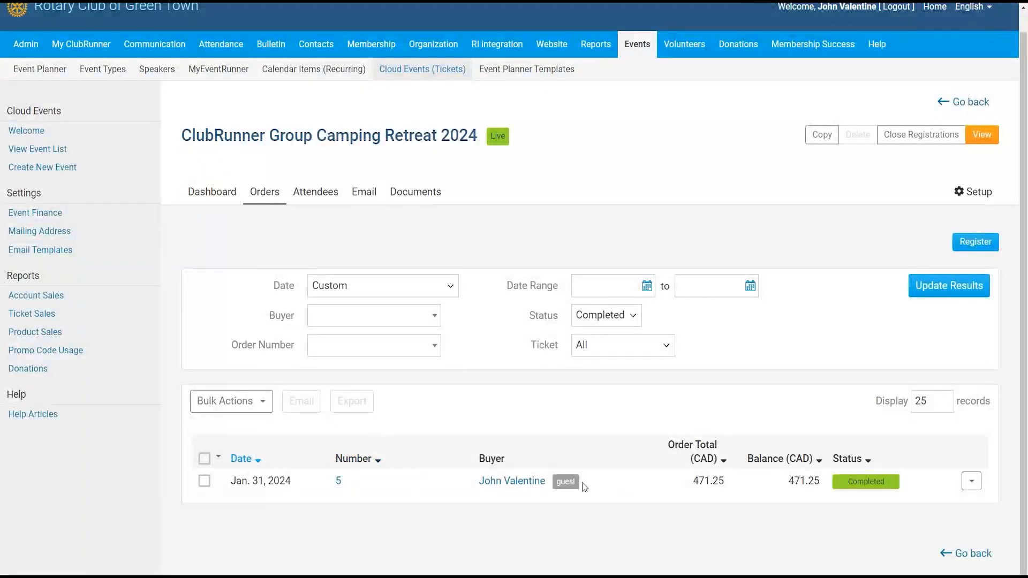
pyautogui.moveTo(231, 480); pyautogui.dragTo(856, 489)
pyautogui.click(916, 484)
pyautogui.click(853, 483)
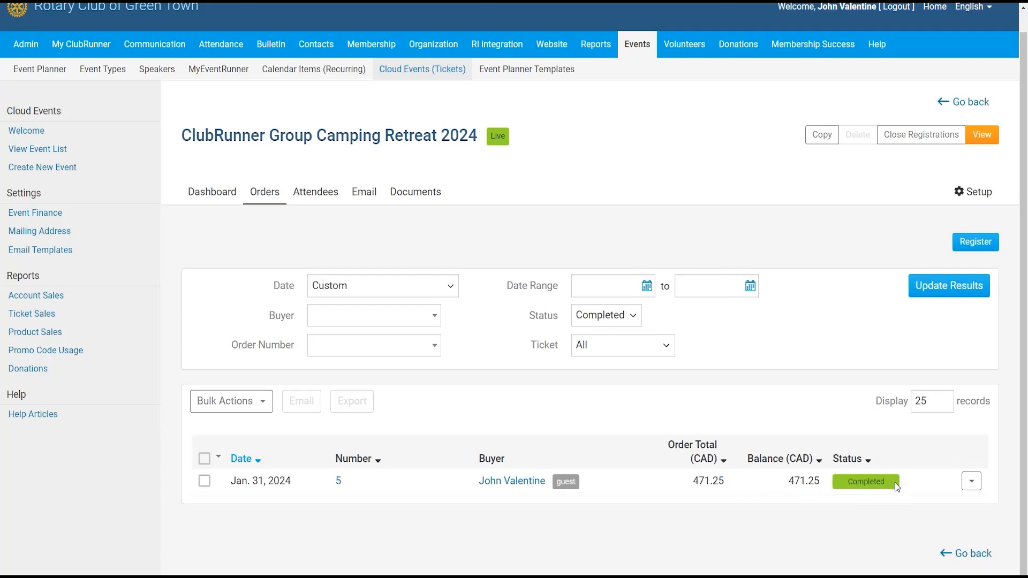
pyautogui.click(977, 485)
pyautogui.click(641, 491)
# - Open order 5's details page and scroll through its registration summary
pyautogui.click(514, 484)
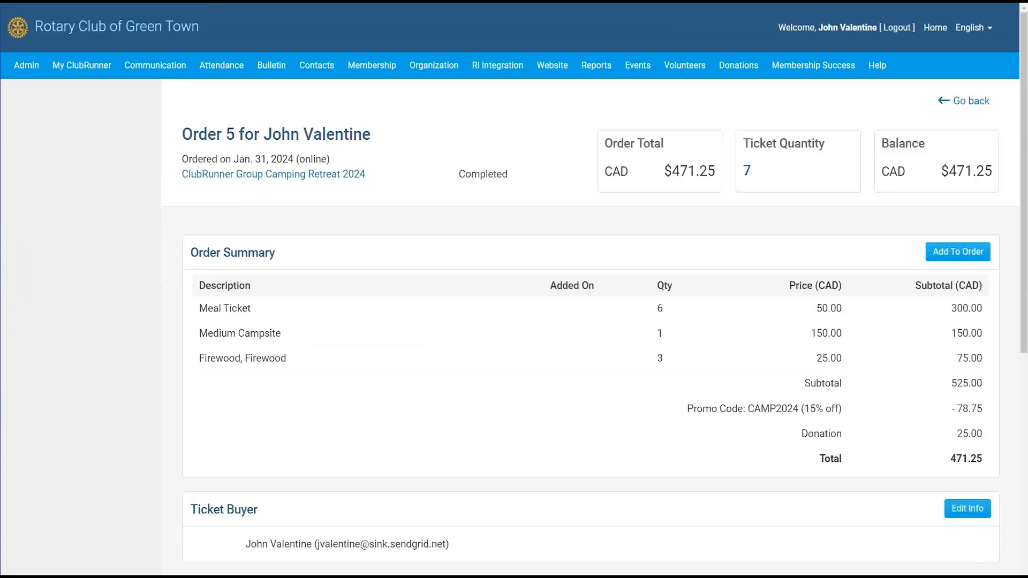
pyautogui.scroll(-3, 1024, 208)
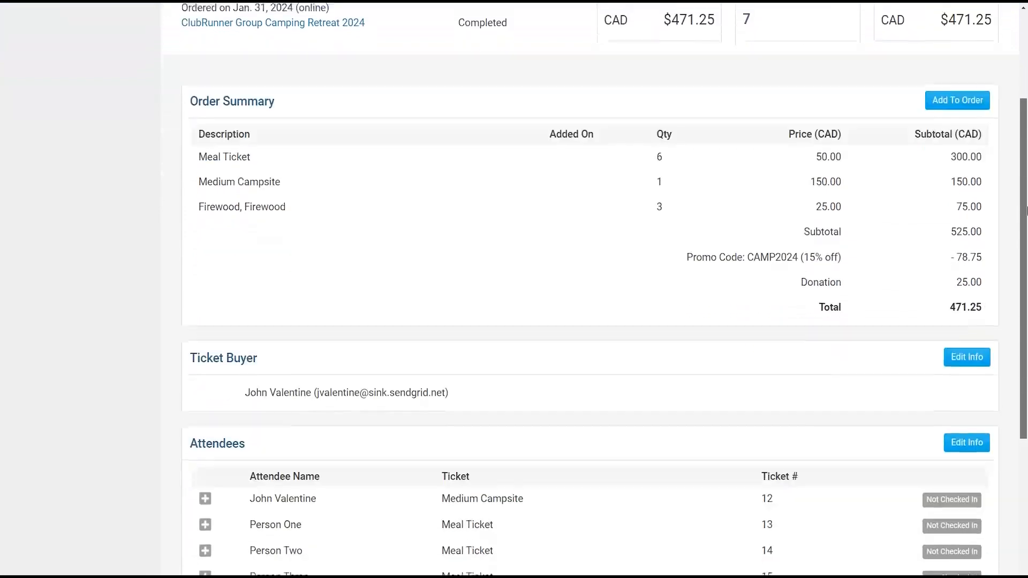
pyautogui.scroll(-1, 312, 135)
pyautogui.moveTo(197, 96); pyautogui.dragTo(911, 181)
pyautogui.scroll(-2, 389, 212)
pyautogui.moveTo(422, 221); pyautogui.dragTo(311, 284)
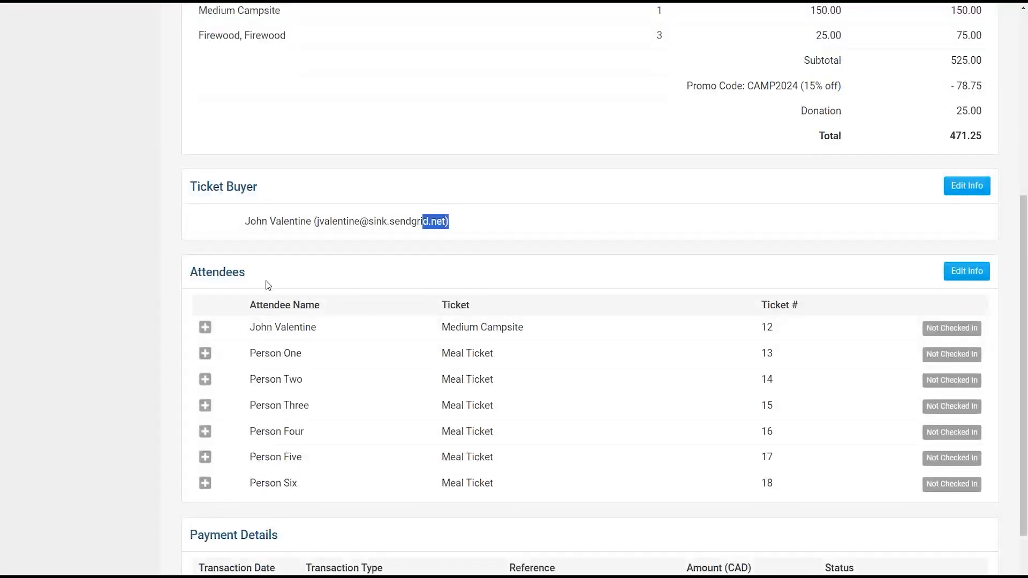
pyautogui.scroll(-2, 311, 284)
# - Expand the first three Meal Ticket attendees' details
pyautogui.click(206, 255)
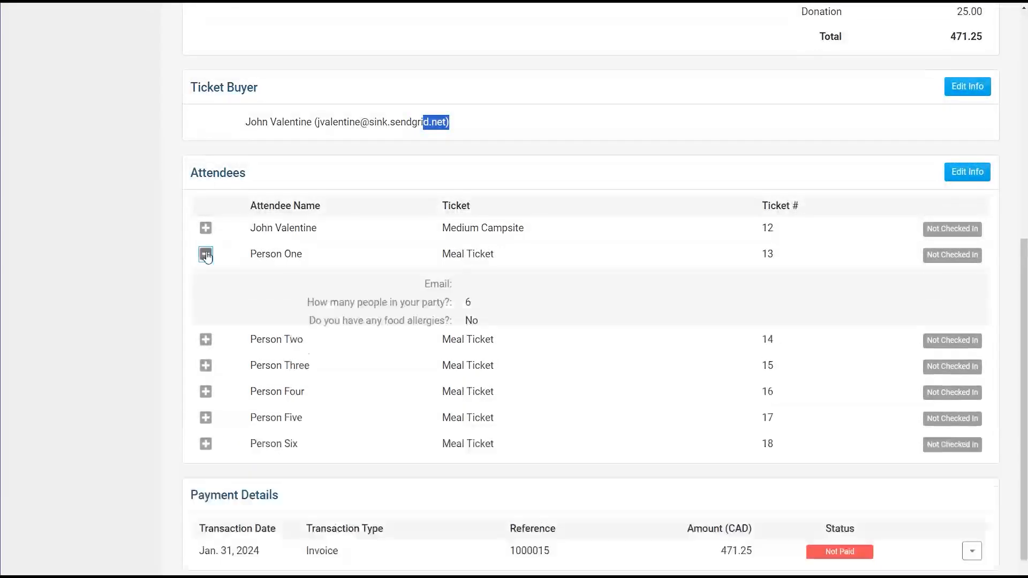
pyautogui.click(207, 353)
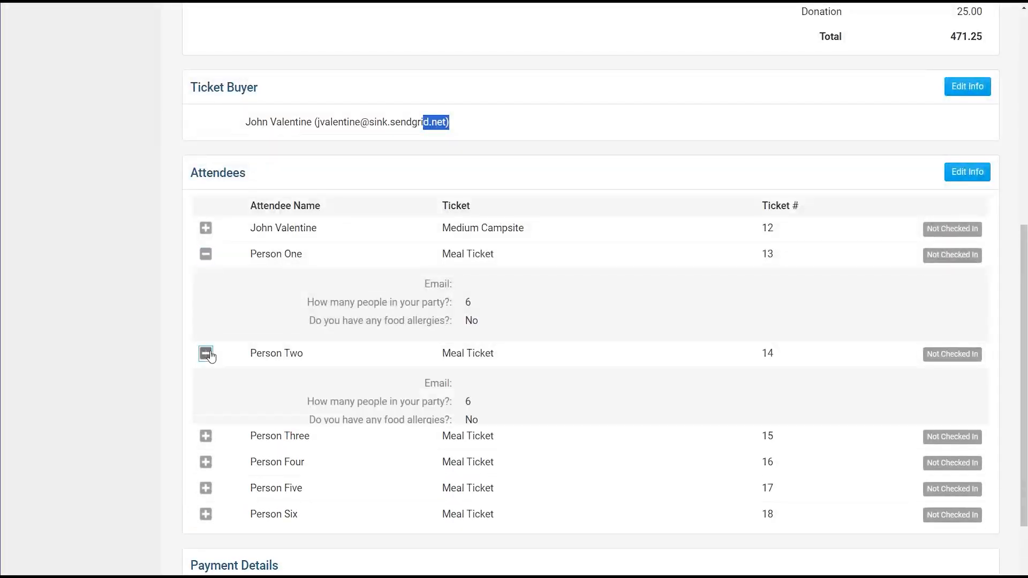
pyautogui.click(206, 453)
pyautogui.scroll(-4, 526, 303)
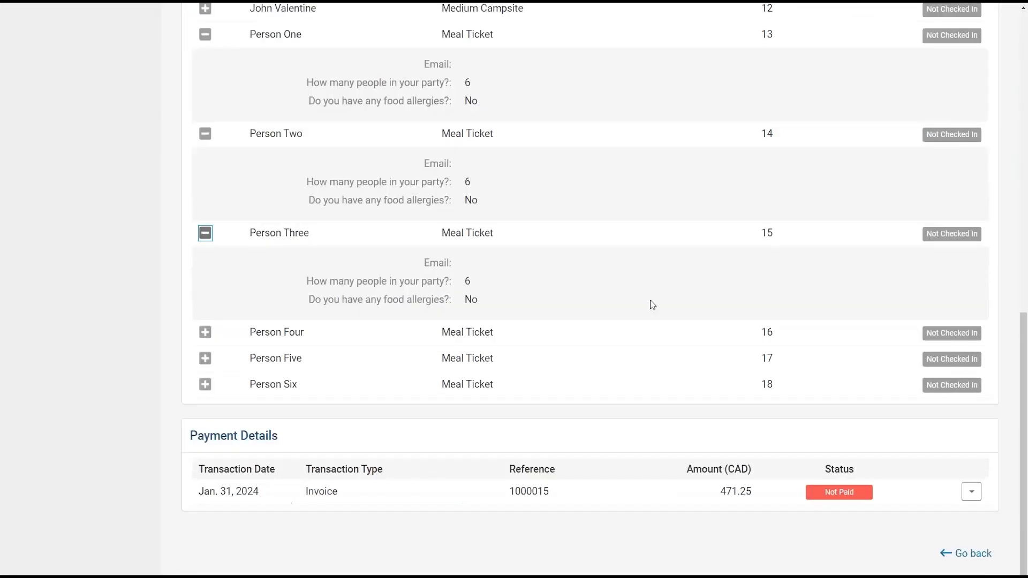
# - Bring up the actions menu for the 471.25 CAD Not Paid invoice under Payment Details
pyautogui.moveTo(191, 436); pyautogui.dragTo(324, 436)
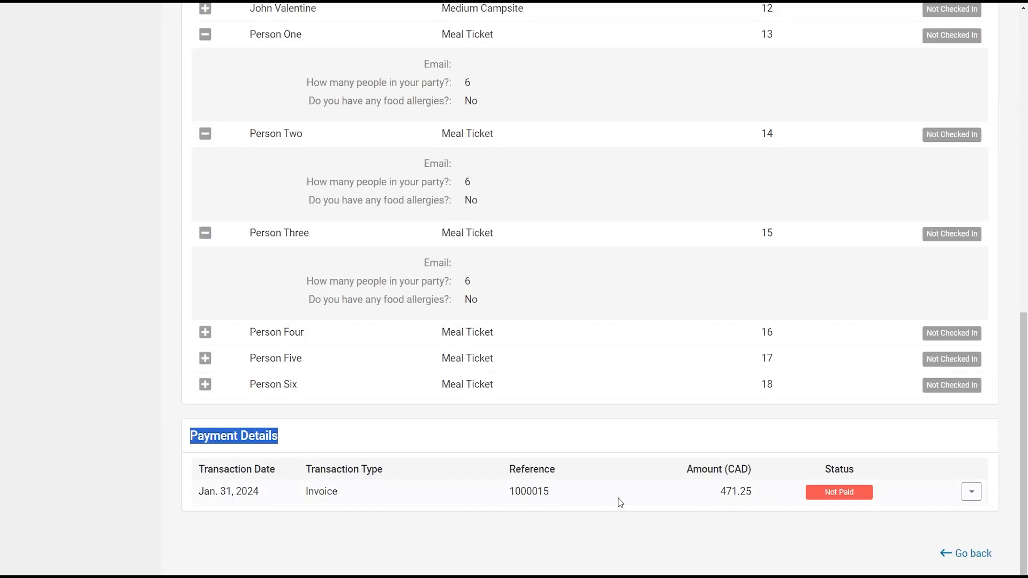
pyautogui.click(970, 500)
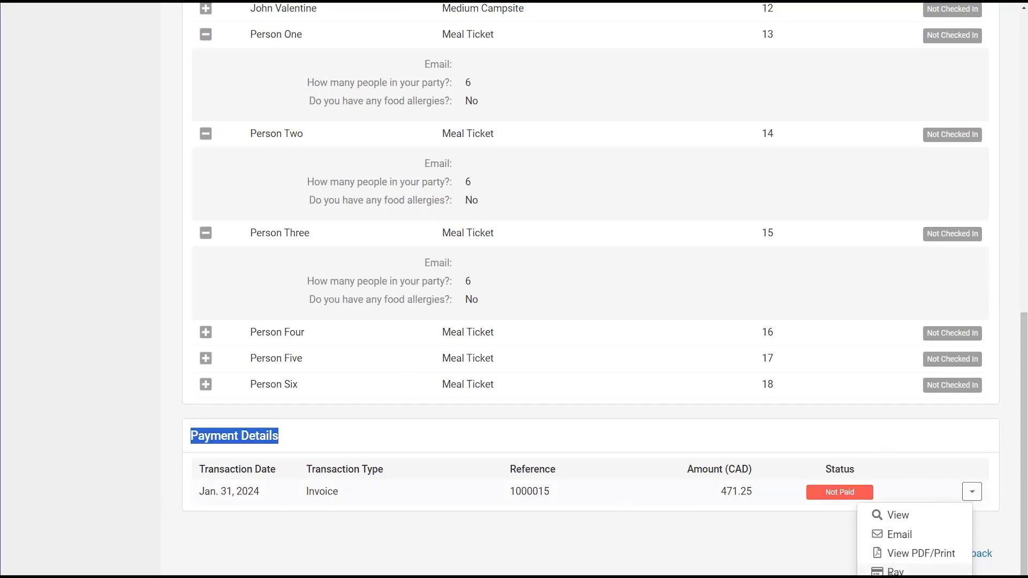
pyautogui.click(915, 460)
pyautogui.click(970, 492)
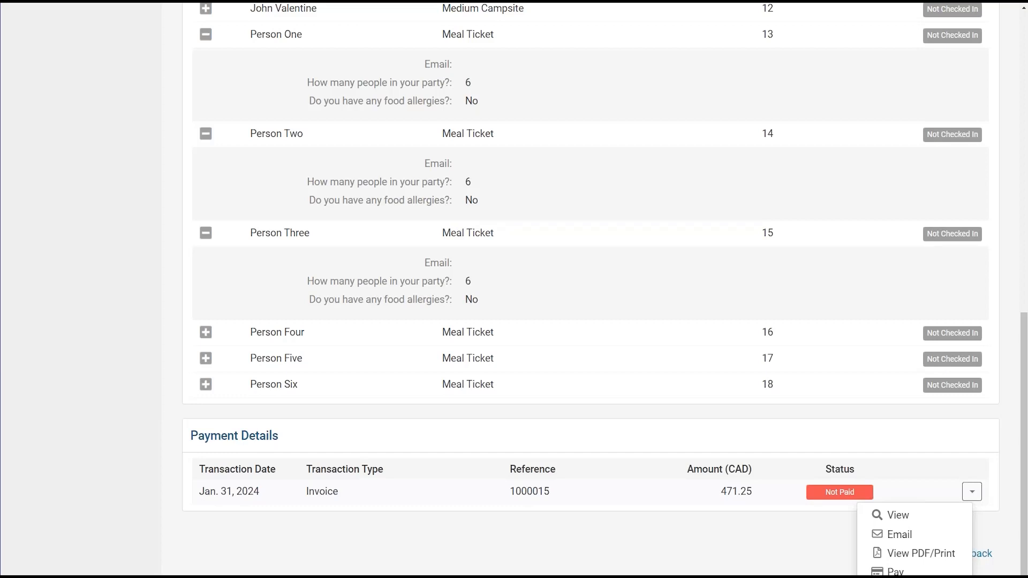
# - Start a Check payment on the invoice, keeping the Jan 31, 2024 date and bank account Bank
pyautogui.click(914, 575)
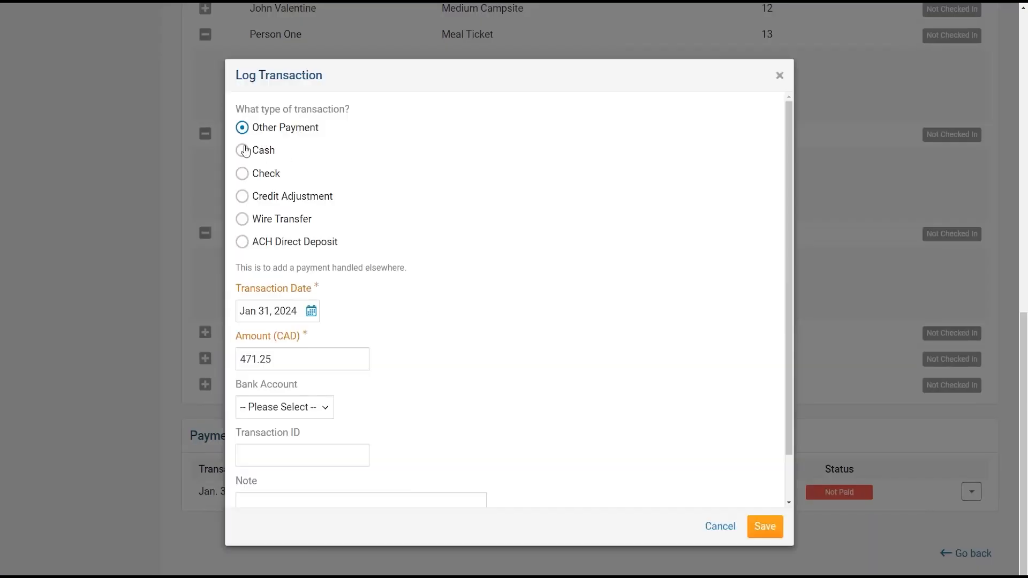
pyautogui.moveTo(244, 109); pyautogui.dragTo(350, 110)
pyautogui.click(258, 177)
pyautogui.click(311, 298)
pyautogui.click(371, 283)
pyautogui.scroll(-1, 272, 341)
pyautogui.click(301, 355)
pyautogui.click(290, 384)
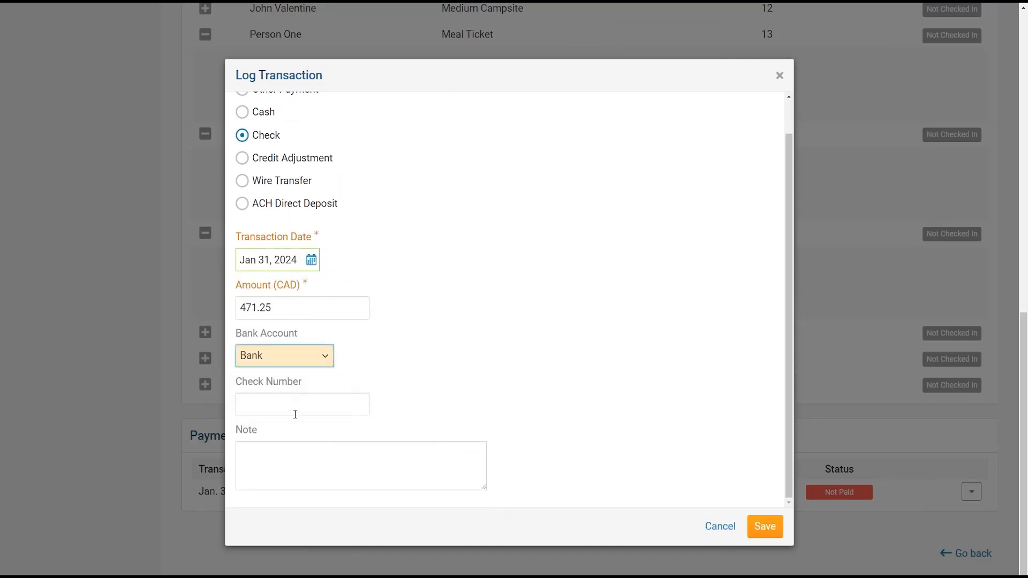
# - Enter check number 1754 and the note 'Received on Jan 14th', then save the payment
pyautogui.click(295, 413)
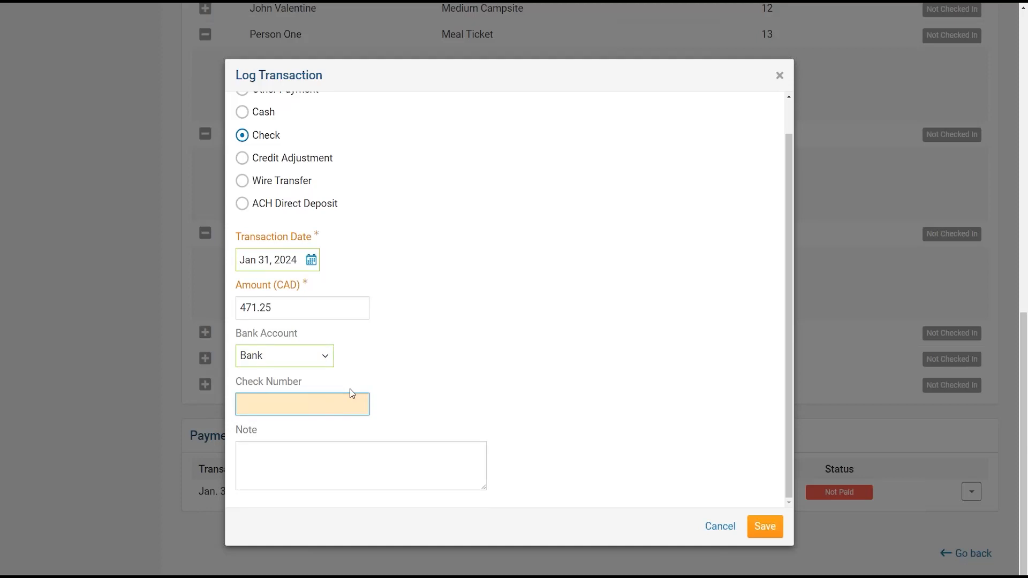
pyautogui.write('107')
pyautogui.press('BackSpace')
pyautogui.press('BackSpace')
pyautogui.write('754')
pyautogui.click(395, 454)
pyautogui.write('Received on Jan 14th')
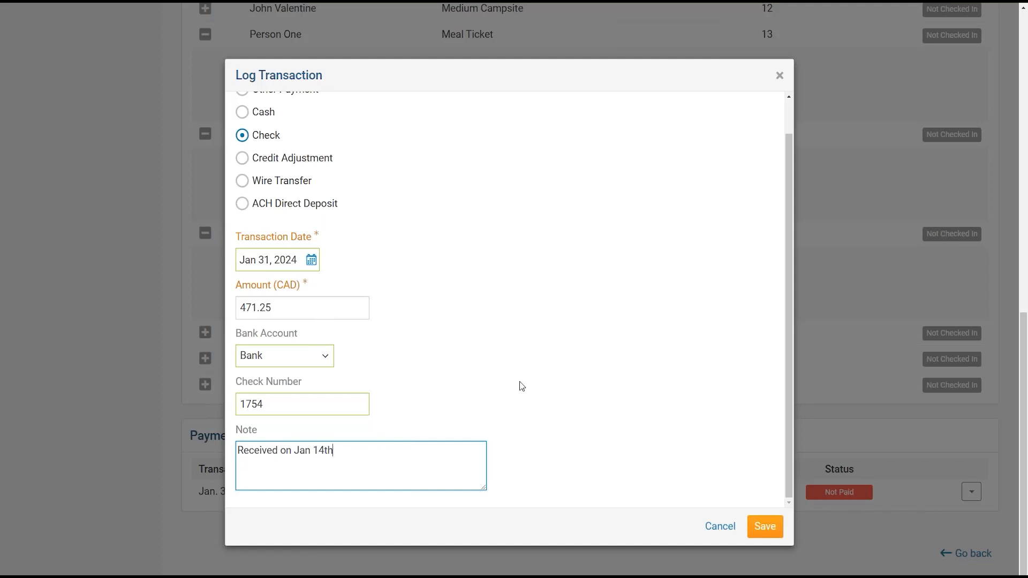
pyautogui.click(767, 527)
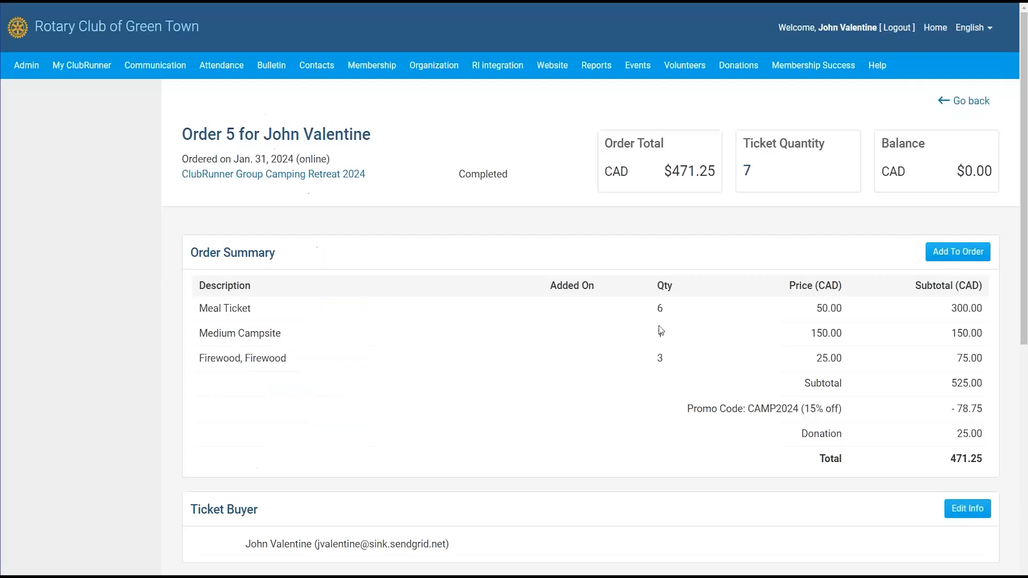
# - Open the Add To Order window for order 5 and close it without adding tickets
pyautogui.scroll(-8, 604, 384)
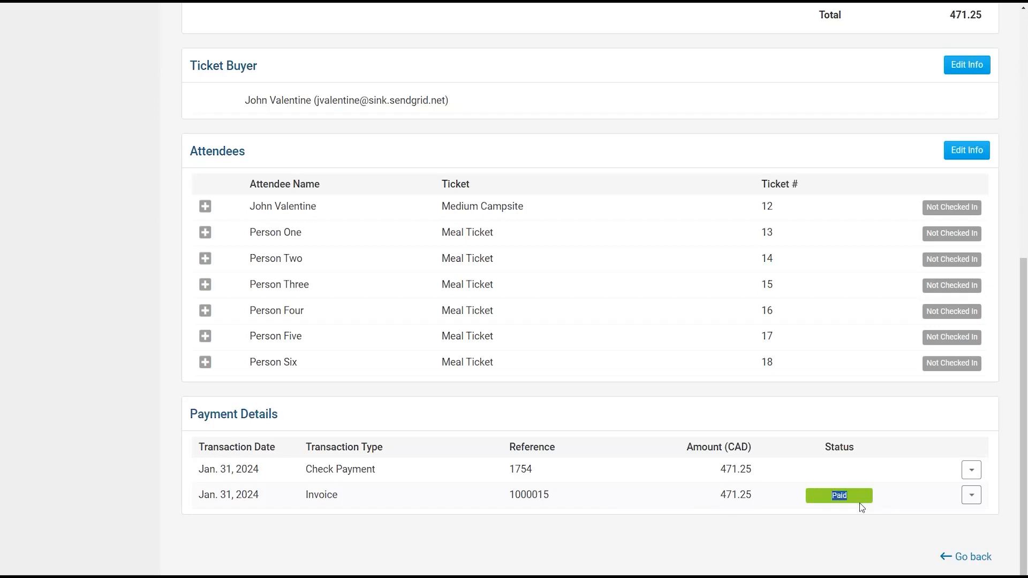
pyautogui.scroll(8, 808, 443)
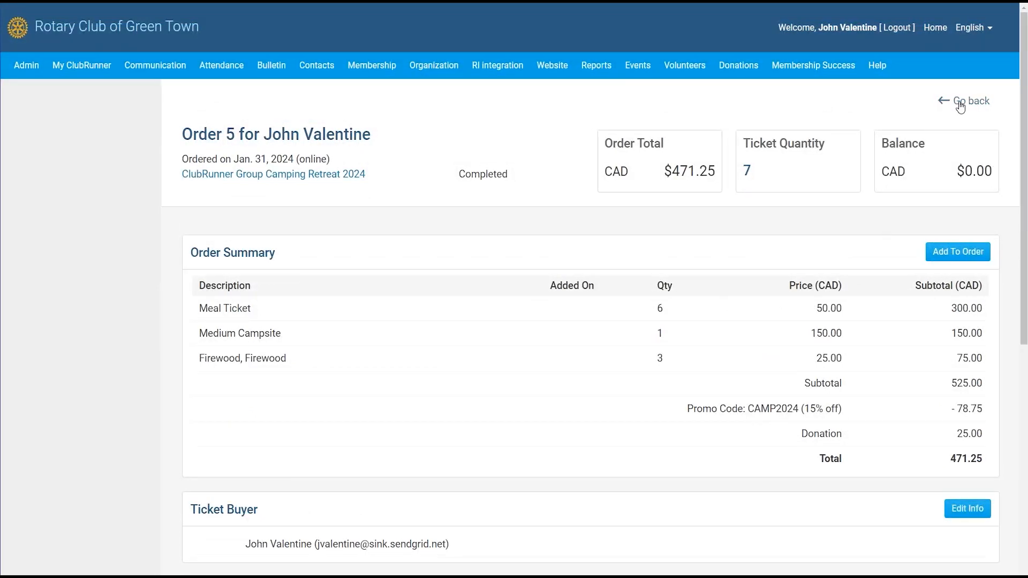
pyautogui.scroll(-2, 839, 183)
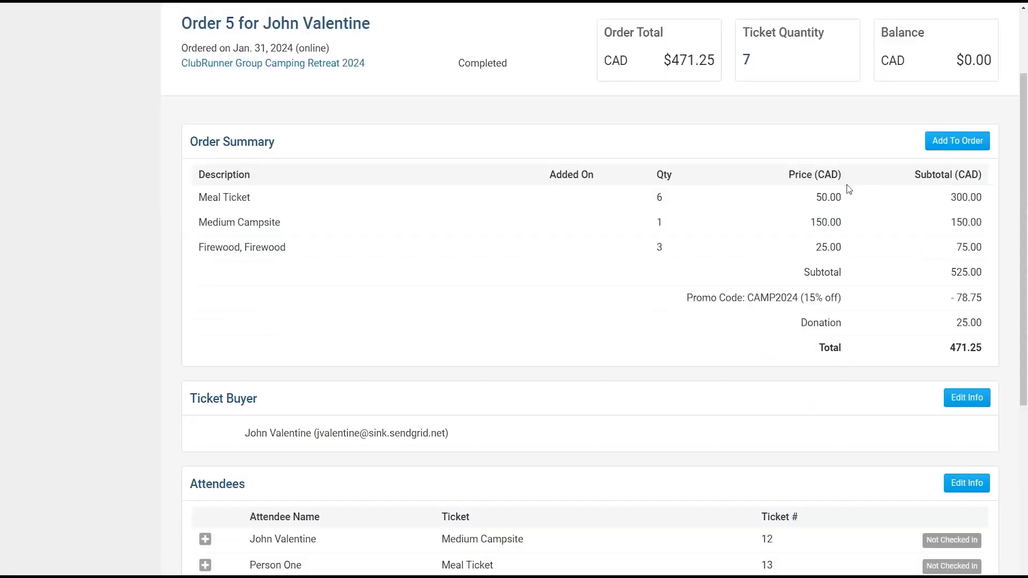
pyautogui.click(956, 150)
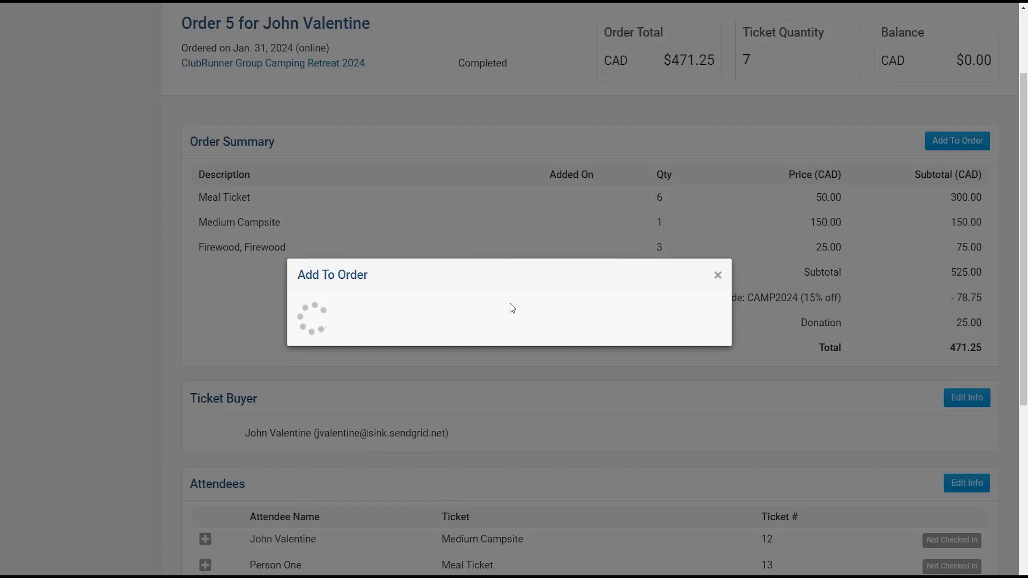
pyautogui.scroll(-2, 530, 300)
pyautogui.scroll(-3, 540, 312)
pyautogui.scroll(6, 541, 316)
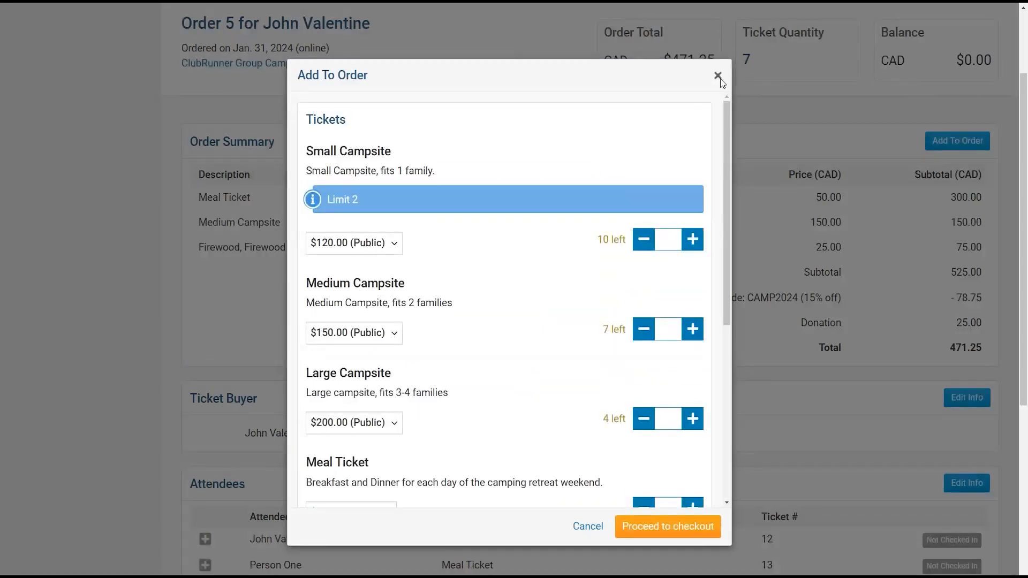
pyautogui.click(782, 130)
# - Scroll order 5's page down to Payment Details and back to the top
pyautogui.scroll(-4, 822, 243)
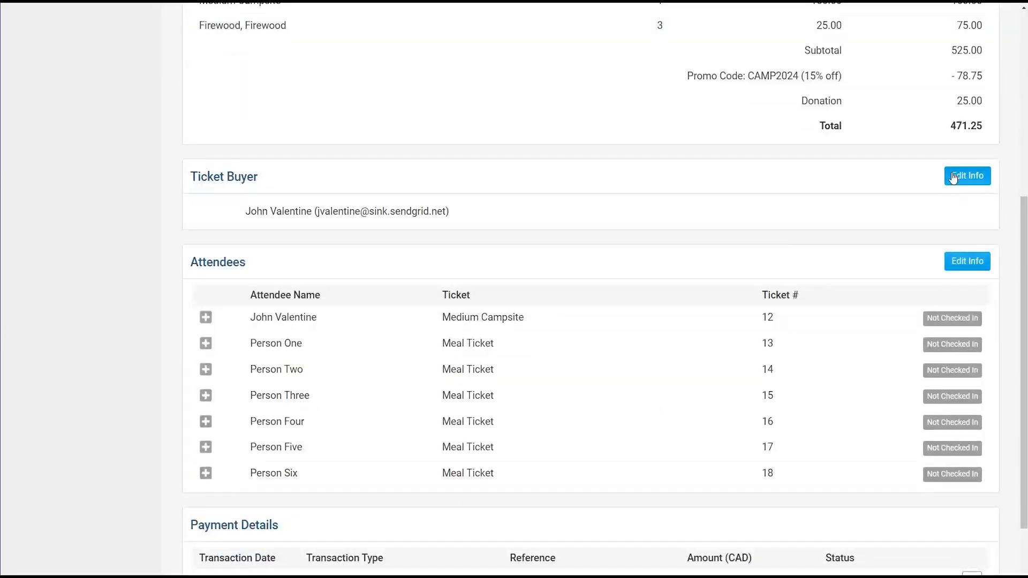
pyautogui.scroll(-2, 713, 273)
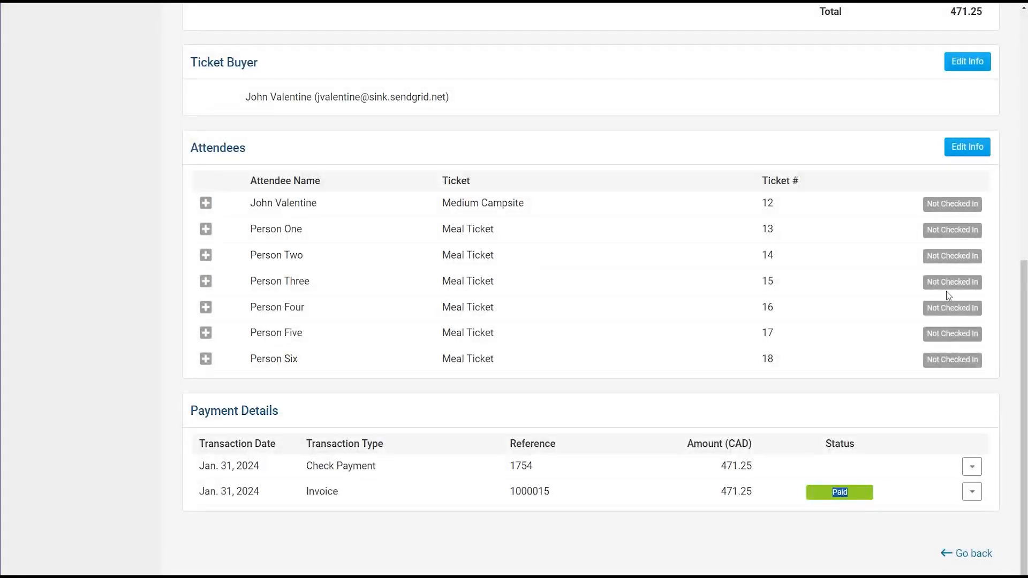
pyautogui.scroll(7, 621, 316)
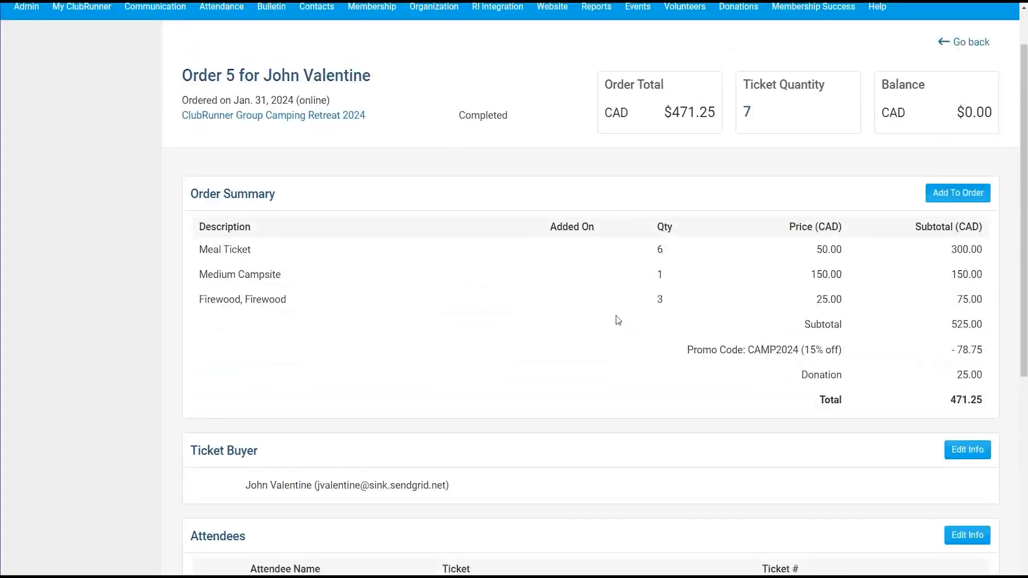
pyautogui.scroll(1, 784, 216)
# - Return to the orders list, show the attendee list, and view the Medium Campsite attendee's record
pyautogui.click(982, 102)
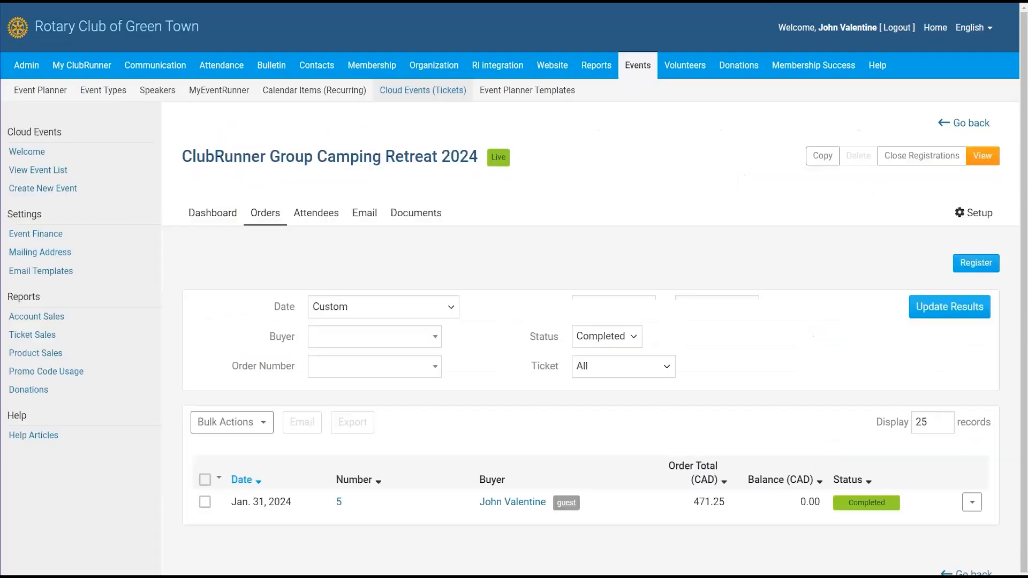
pyautogui.click(320, 219)
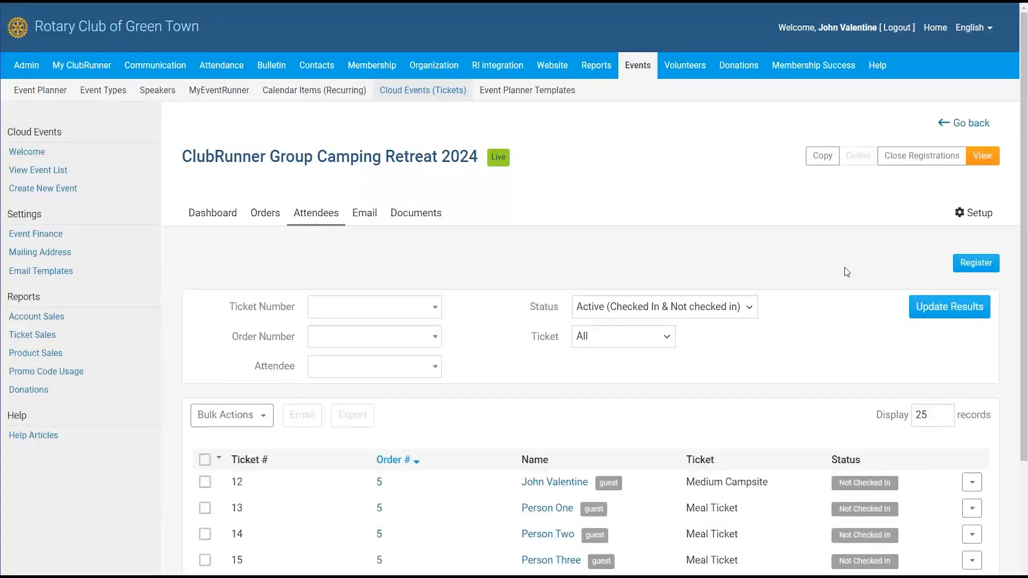
pyautogui.scroll(-3, 562, 331)
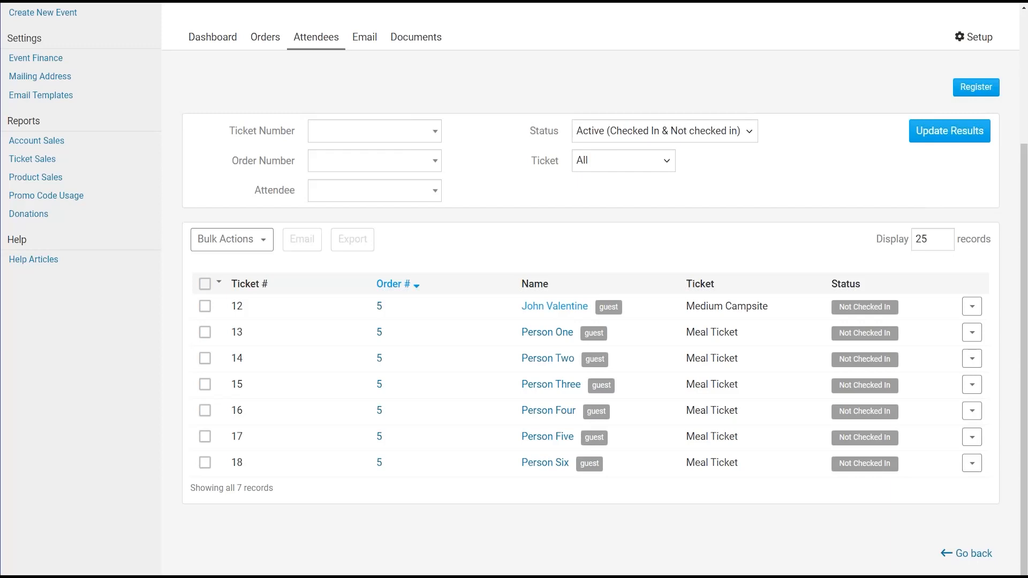
pyautogui.click(556, 307)
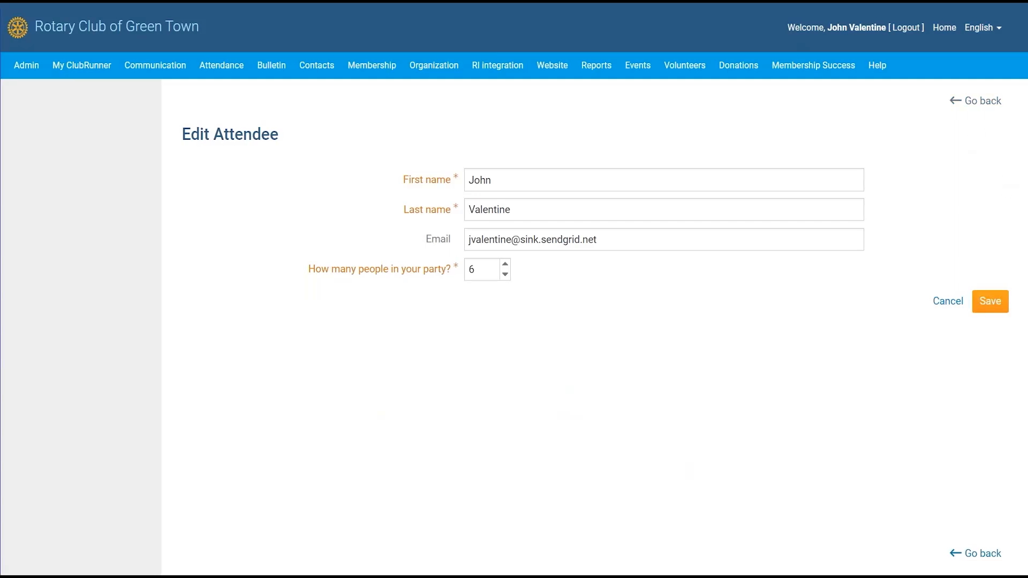
pyautogui.click(975, 102)
# - View ticket 14's attendee record without saving, then go to the event's Email section
pyautogui.scroll(-2, 523, 510)
pyautogui.click(535, 426)
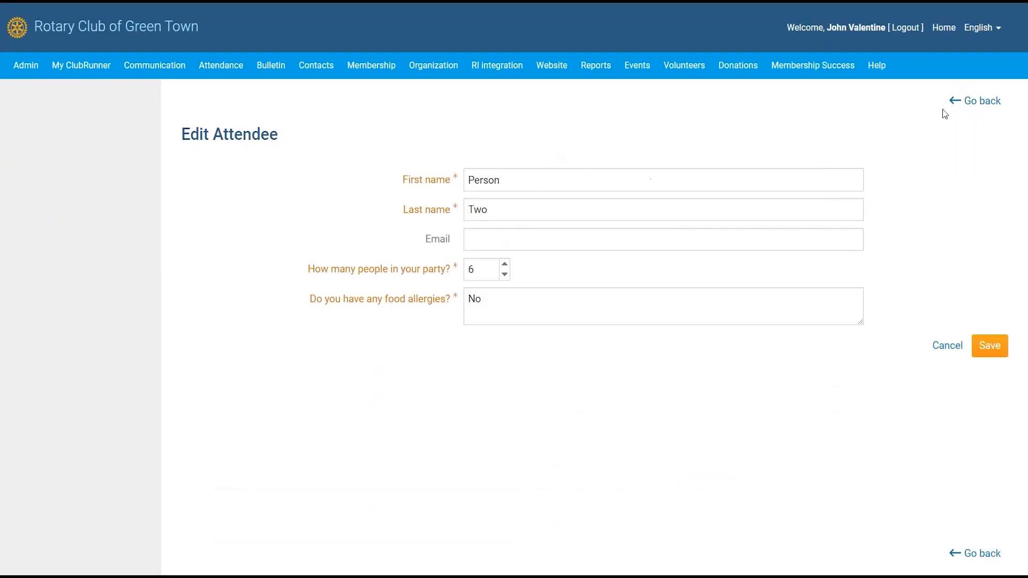
pyautogui.click(974, 101)
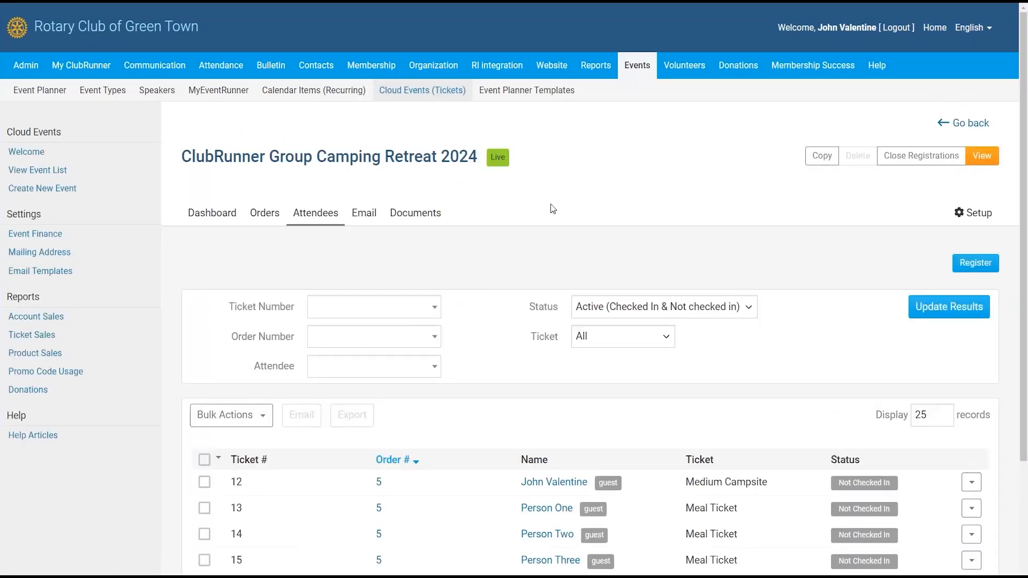
pyautogui.scroll(-1, 795, 225)
pyautogui.scroll(-1, 795, 225)
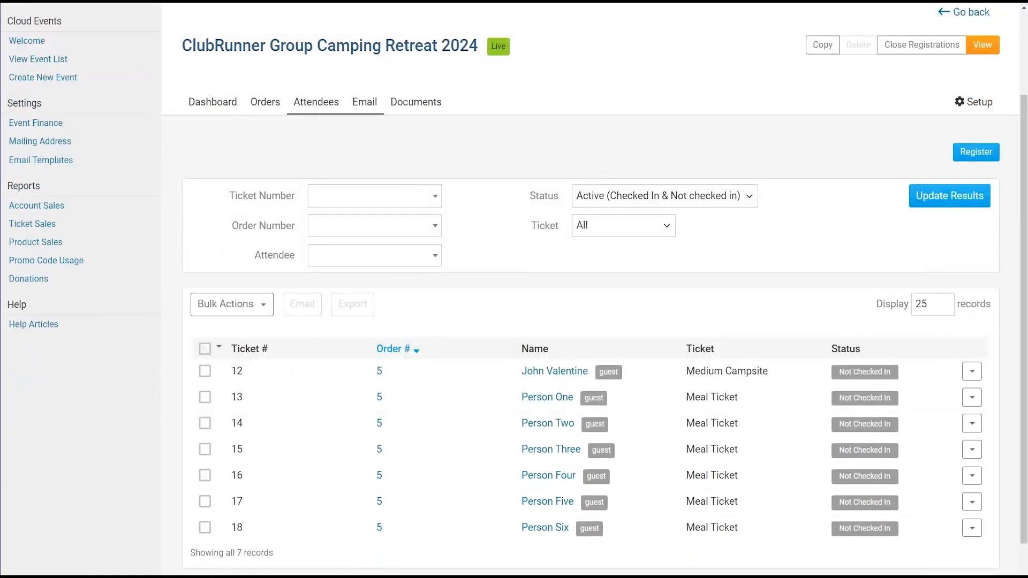
pyautogui.click(372, 104)
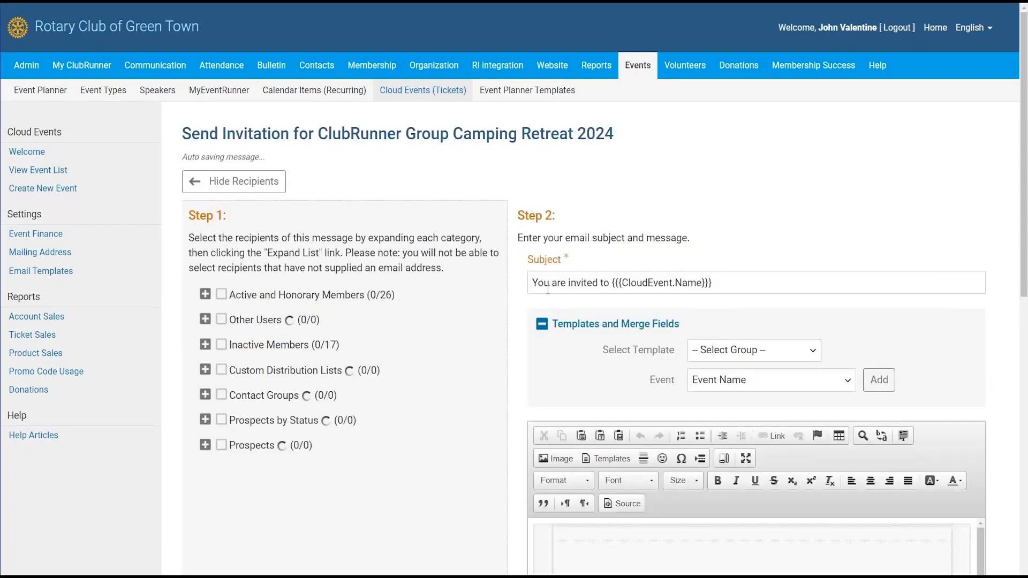
# - Select Active and Honorary Members (24/26) as the invitation's recipients
pyautogui.scroll(-4, 574, 281)
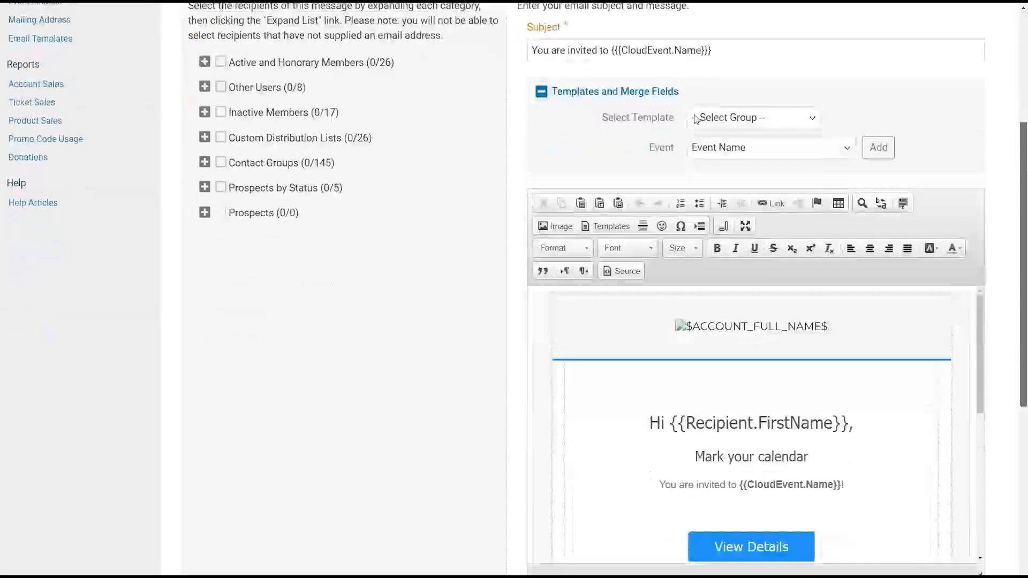
pyautogui.scroll(1, 551, 49)
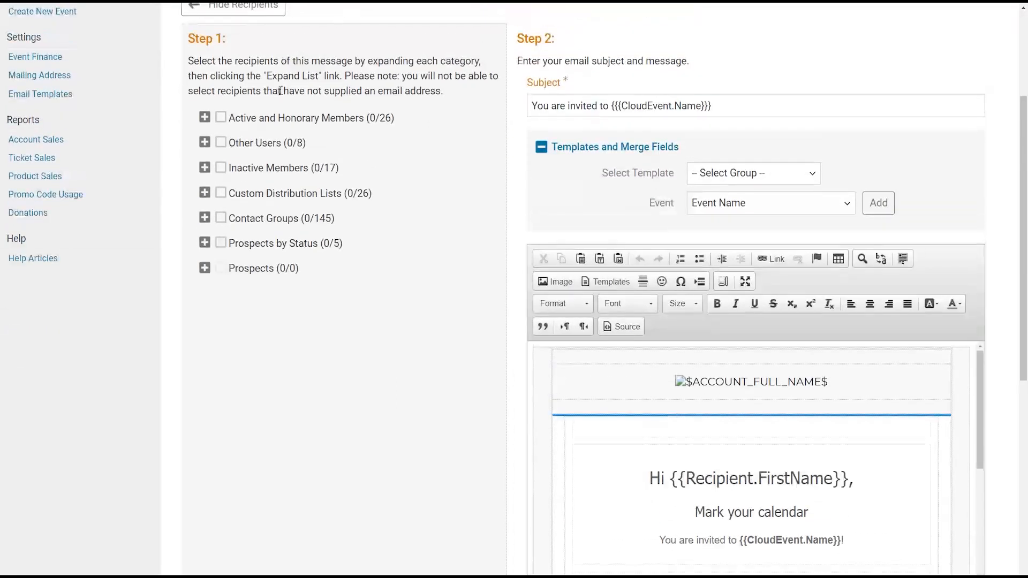
pyautogui.moveTo(202, 60); pyautogui.dragTo(397, 77)
pyautogui.click(395, 80)
pyautogui.click(220, 118)
pyautogui.scroll(1, 585, 59)
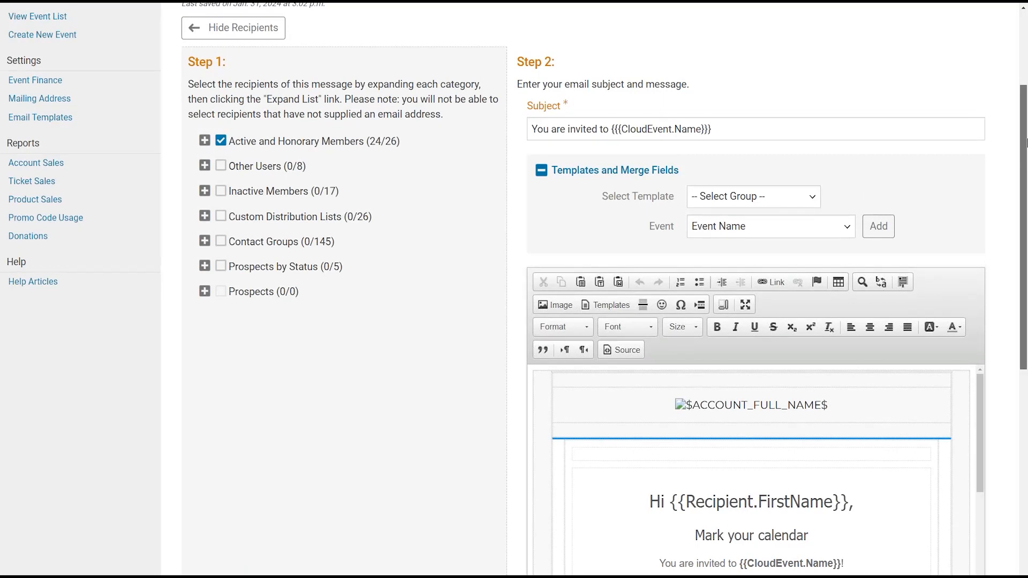
pyautogui.moveTo(1027, 143); pyautogui.dragTo(982, 333)
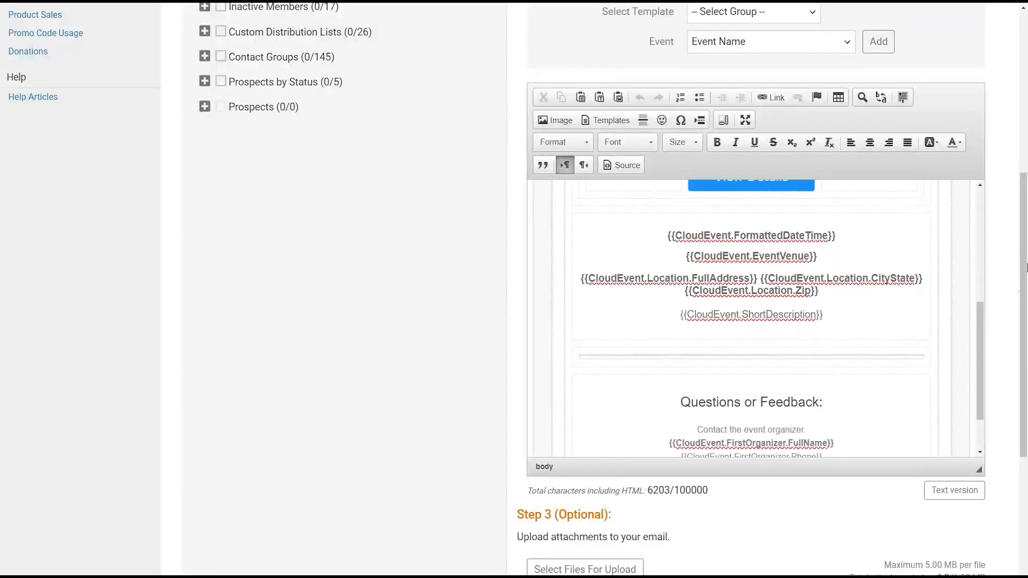
# - Switch the invitation to a scheduled send and pick Feb 14, 2024 as the date
pyautogui.scroll(-5, 1026, 251)
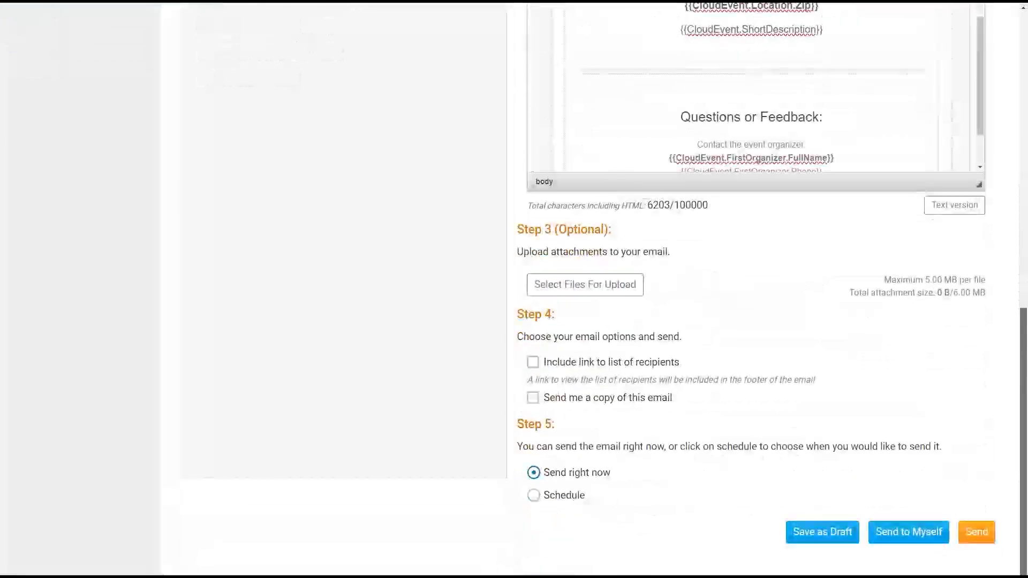
pyautogui.moveTo(523, 230); pyautogui.dragTo(682, 258)
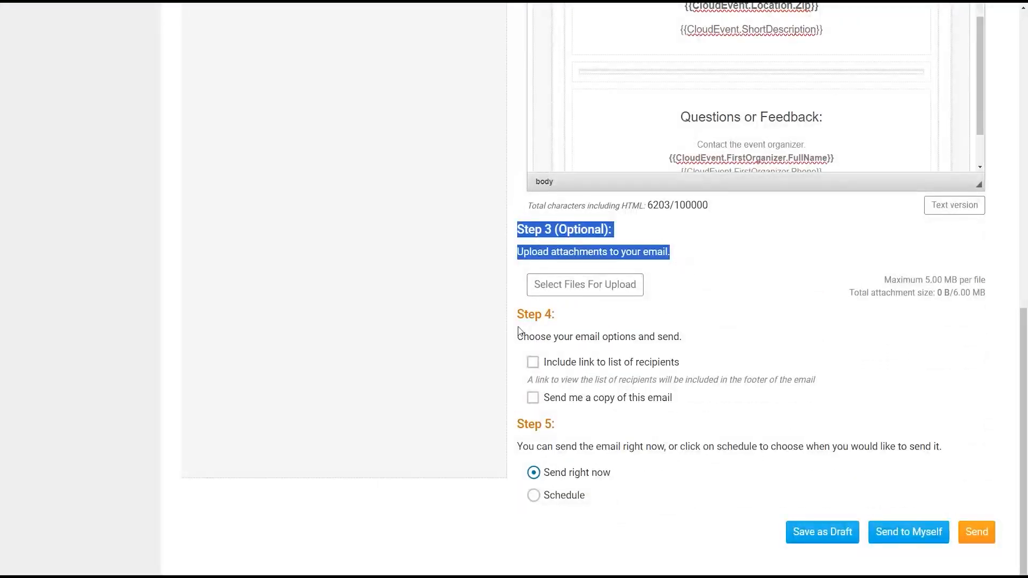
pyautogui.moveTo(513, 319); pyautogui.dragTo(708, 346)
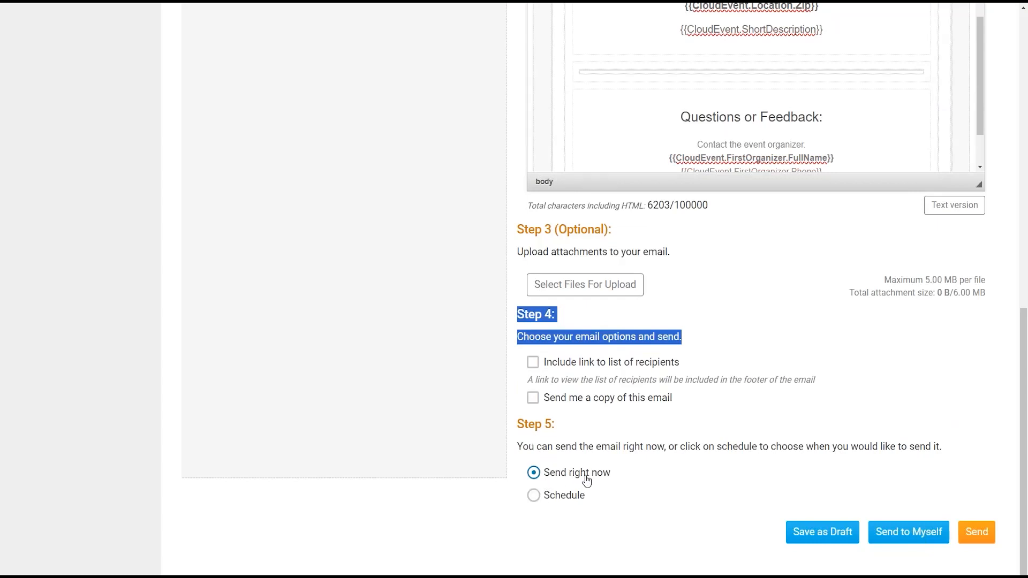
pyautogui.click(580, 500)
pyautogui.scroll(-1, 615, 498)
pyautogui.click(598, 504)
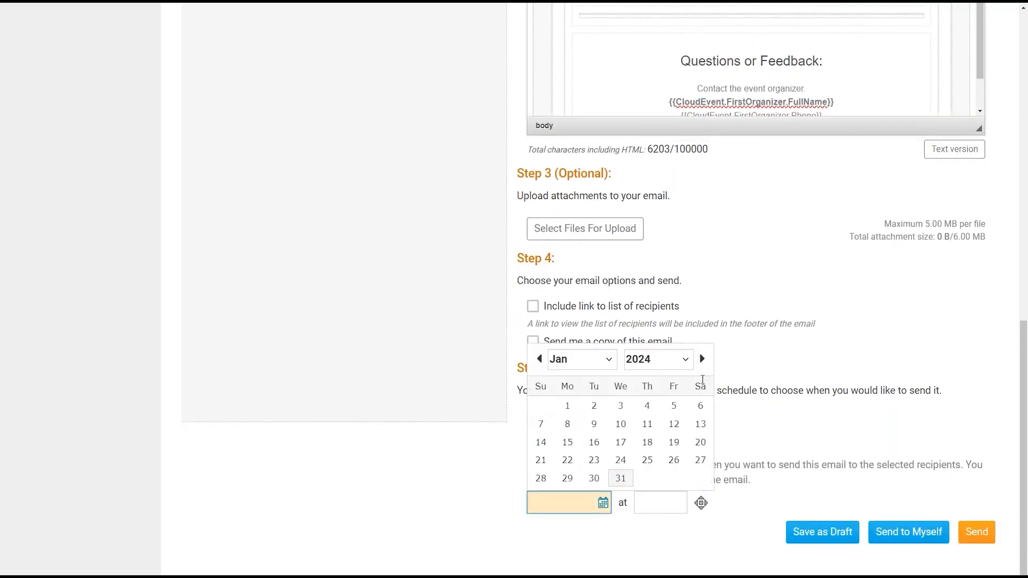
pyautogui.click(701, 358)
pyautogui.click(620, 442)
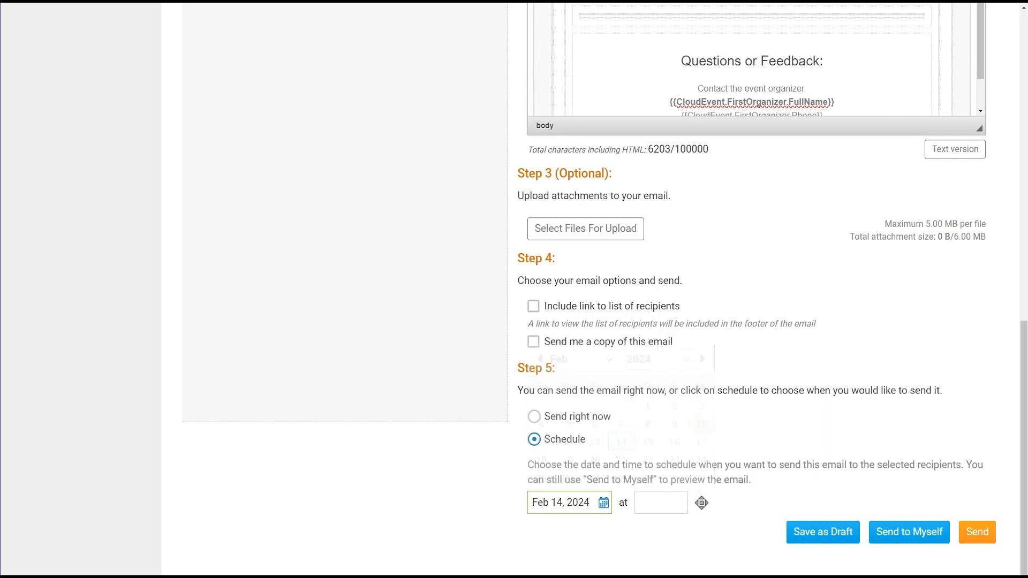
# - Set the scheduled send time to 06:00 AM
pyautogui.click(661, 505)
pyautogui.click(666, 504)
pyautogui.click(648, 502)
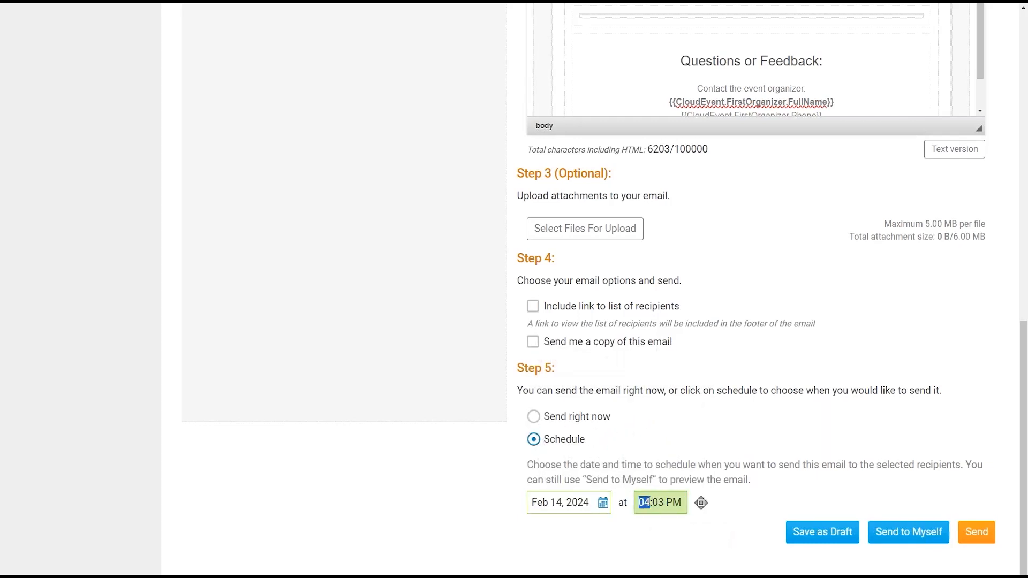
pyautogui.write('7')
pyautogui.write('6')
pyautogui.press('Tab')
pyautogui.write('00a')
pyautogui.click(782, 454)
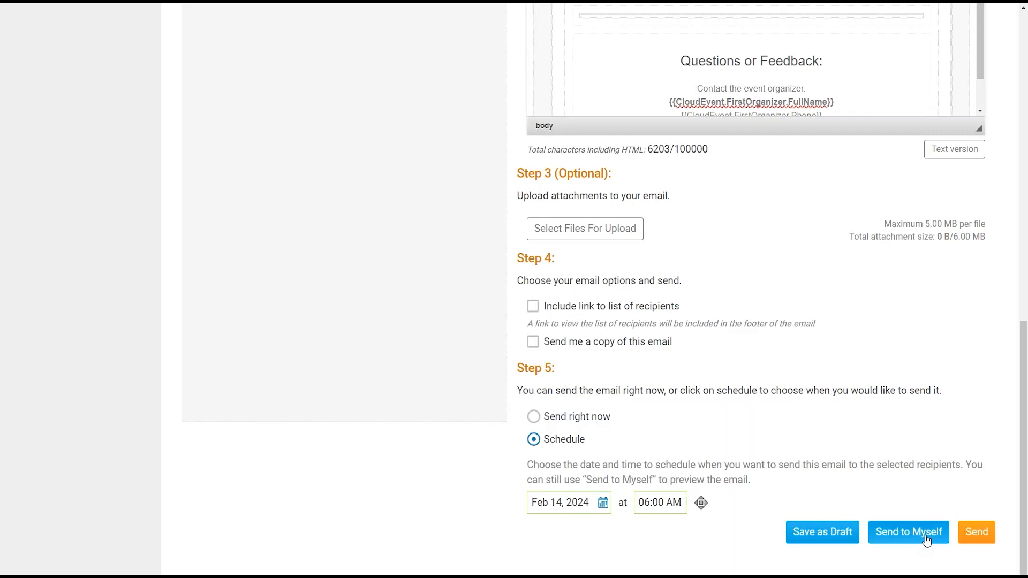
# - Send the invitation, confirm scheduling to 24 recipients, then open the event's Documents section
pyautogui.click(988, 540)
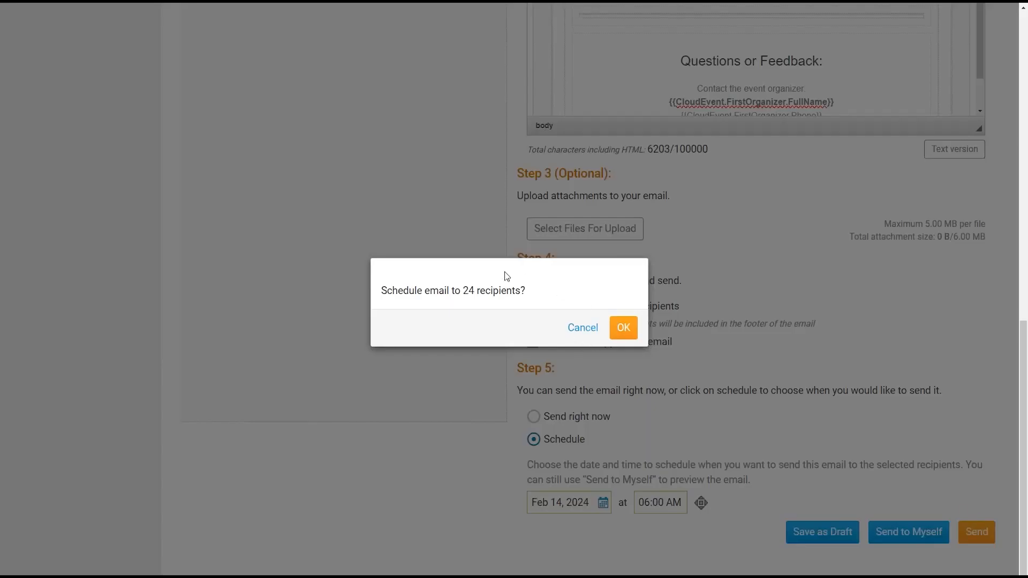
pyautogui.click(623, 327)
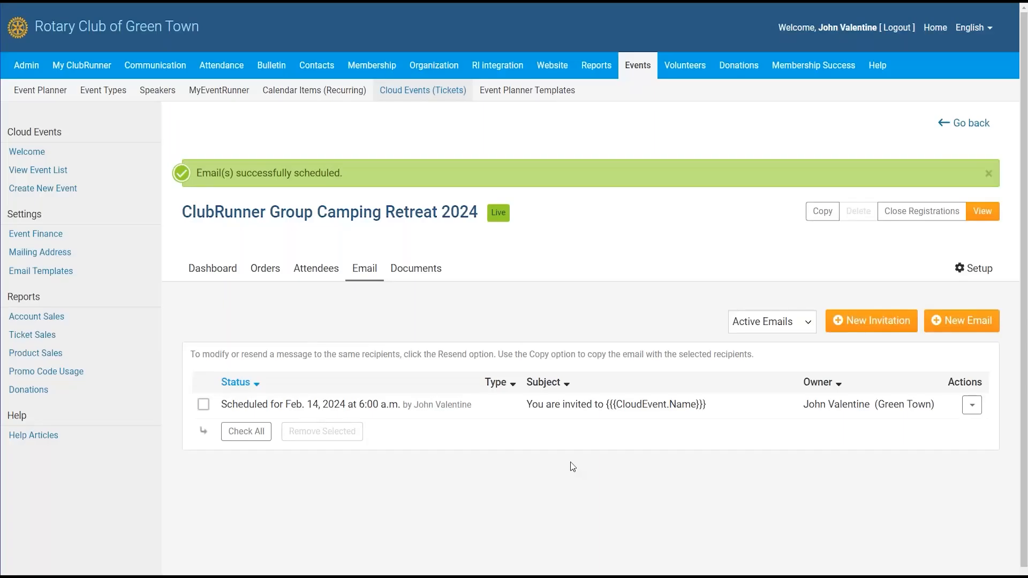
pyautogui.moveTo(221, 405); pyautogui.dragTo(328, 408)
pyautogui.click(333, 408)
pyautogui.click(419, 274)
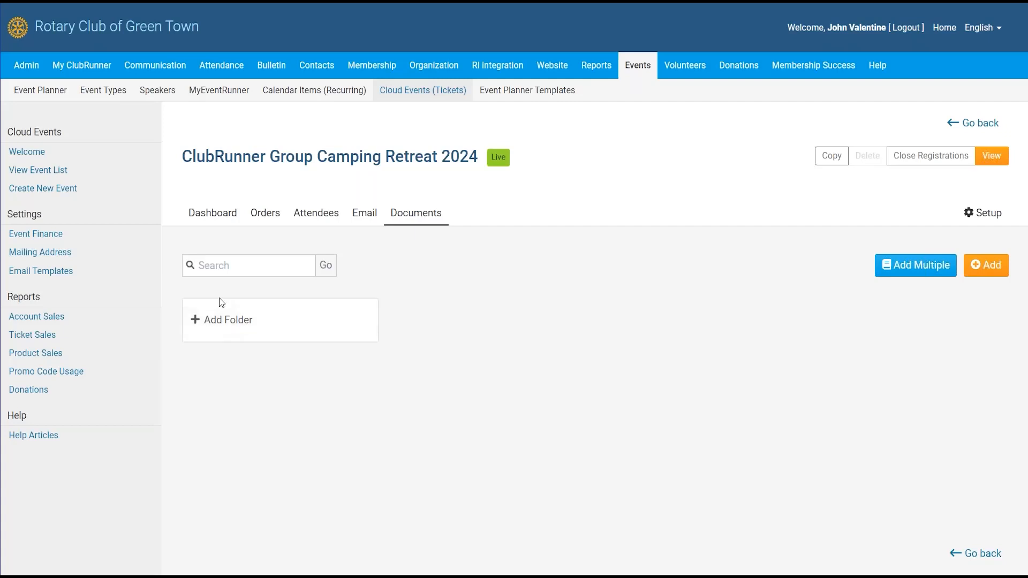
# - Start a Public document titled 'Waver Form' (permalink waver-form) described 'Sign waver to attend'
pyautogui.click(976, 270)
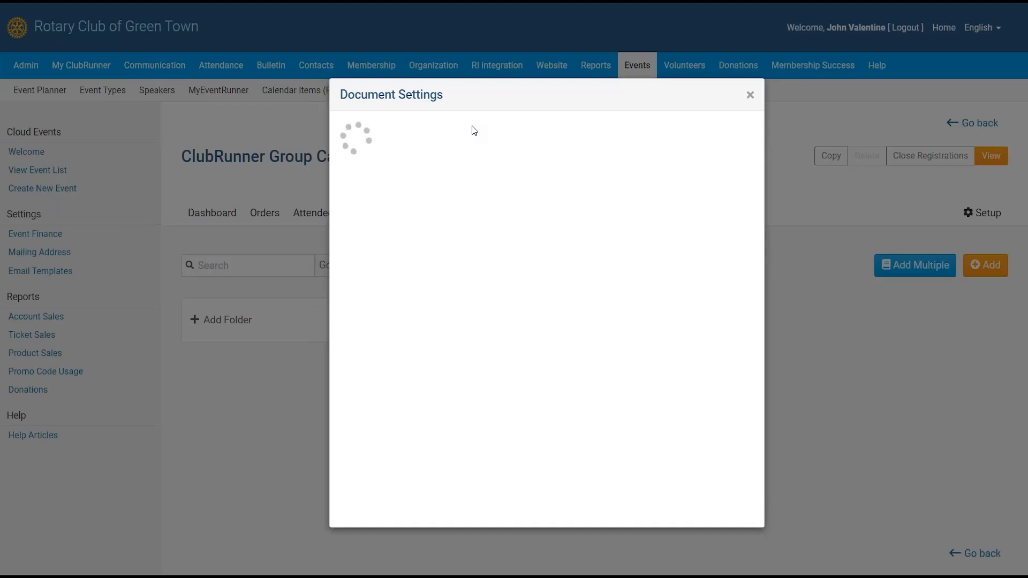
pyautogui.click(981, 334)
pyautogui.click(986, 265)
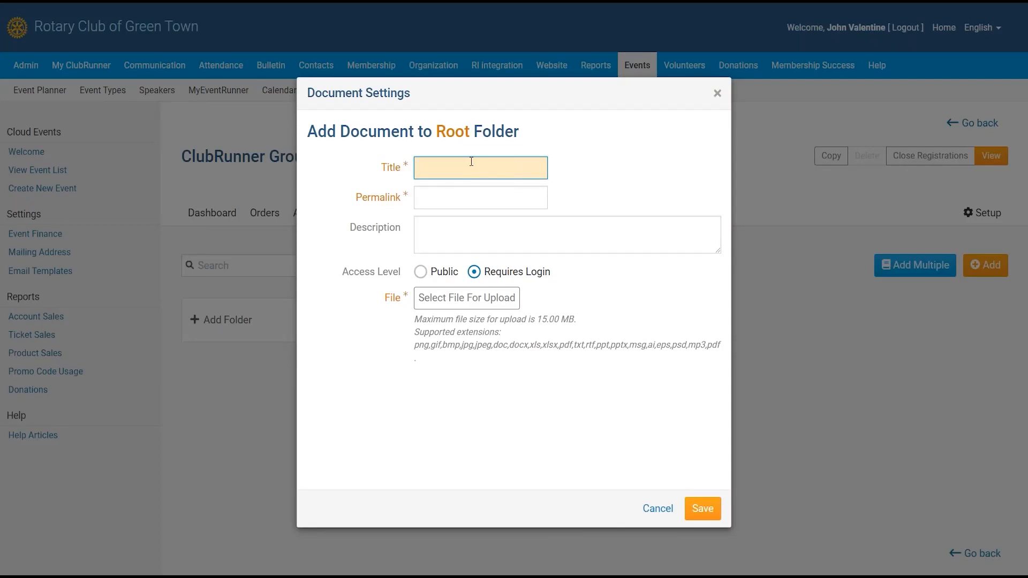
pyautogui.write('Waver Form')
pyautogui.press('Tab')
pyautogui.press('Tab')
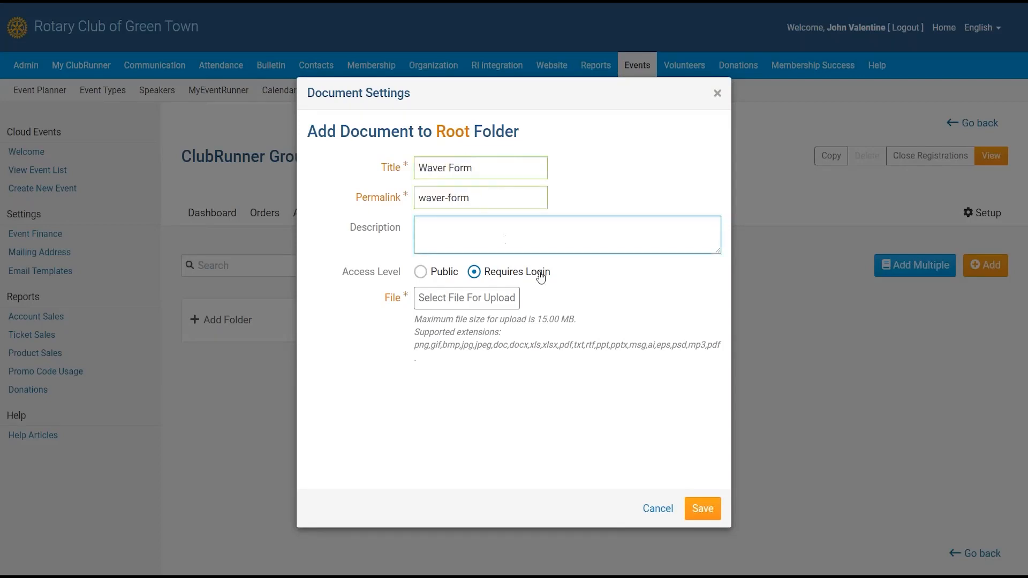
pyautogui.write('Sign waver to attend')
pyautogui.click(421, 273)
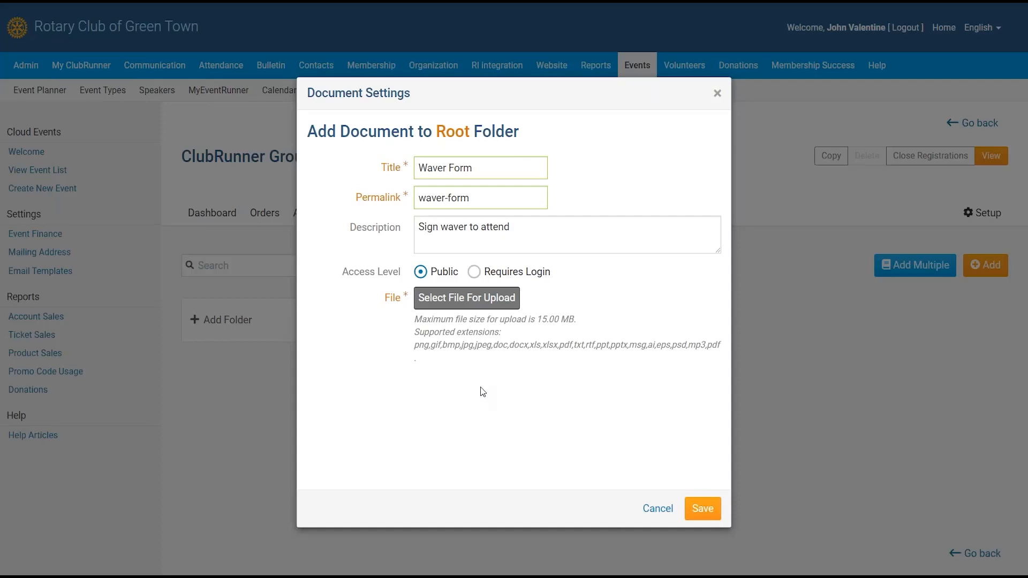
pyautogui.click(490, 357)
pyautogui.click(487, 307)
pyautogui.click(495, 345)
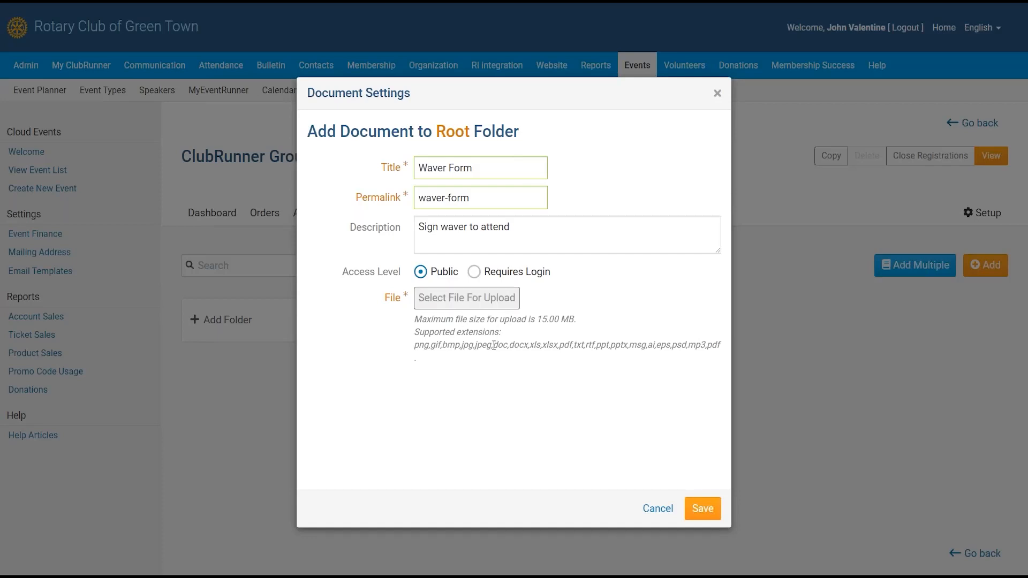
# - Save a Public 'Waver' document with EventImage-Details.jpg and description 'Sign waver to attend'
pyautogui.click(482, 306)
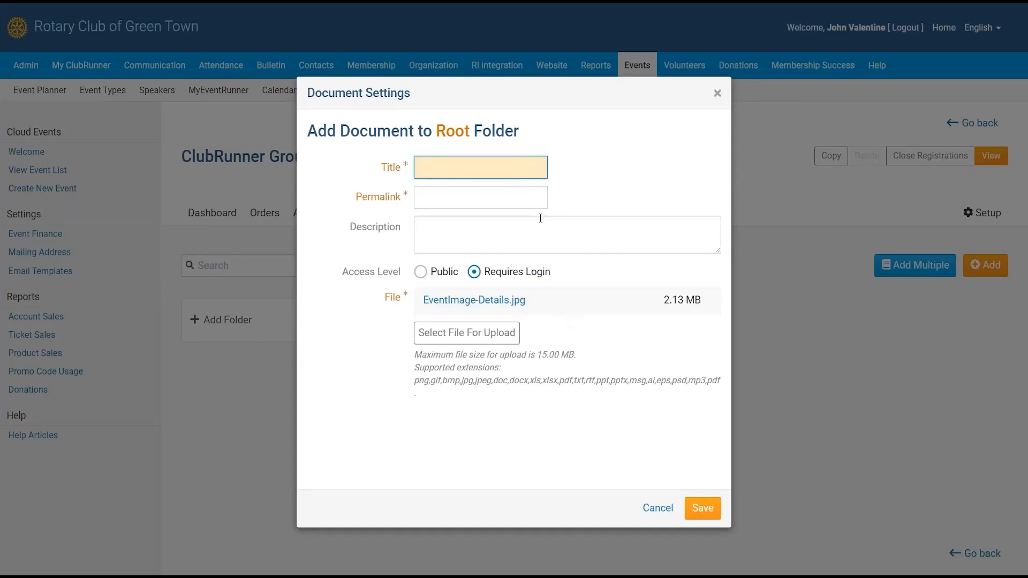
pyautogui.write('Waver')
pyautogui.press('Tab')
pyautogui.press('Tab')
pyautogui.write('Sign waver for')
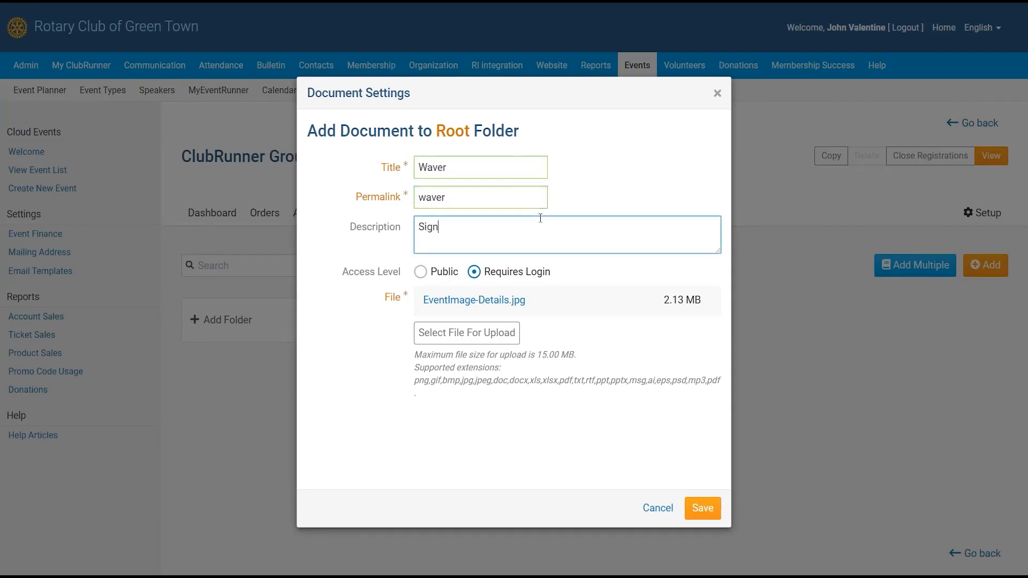
pyautogui.press('BackSpace')
pyautogui.press('BackSpace')
pyautogui.press('BackSpace')
pyautogui.write('to ad')
pyautogui.press('BackSpace')
pyautogui.write('ttendd')
pyautogui.press('BackSpace')
pyautogui.click(445, 271)
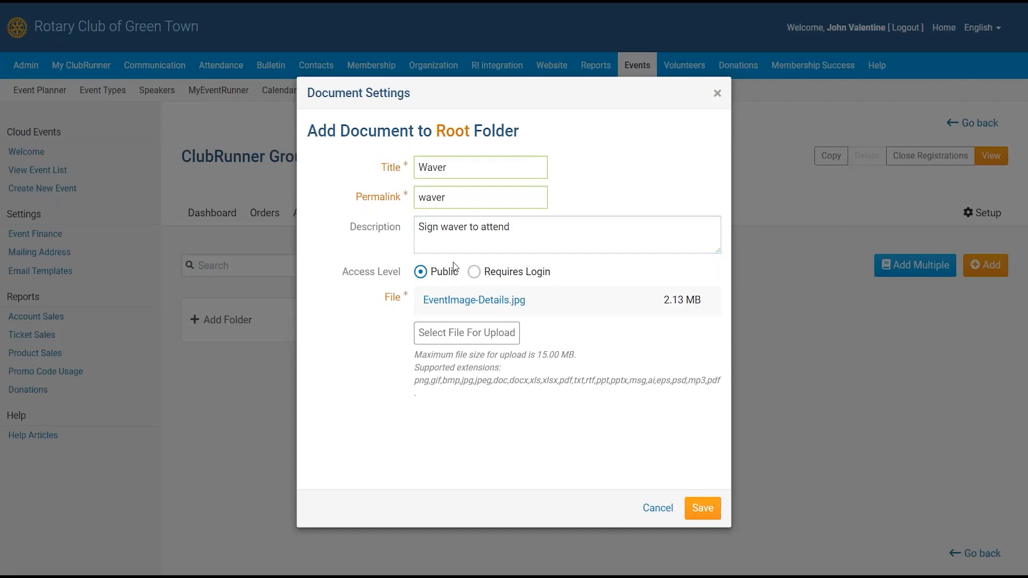
pyautogui.click(699, 510)
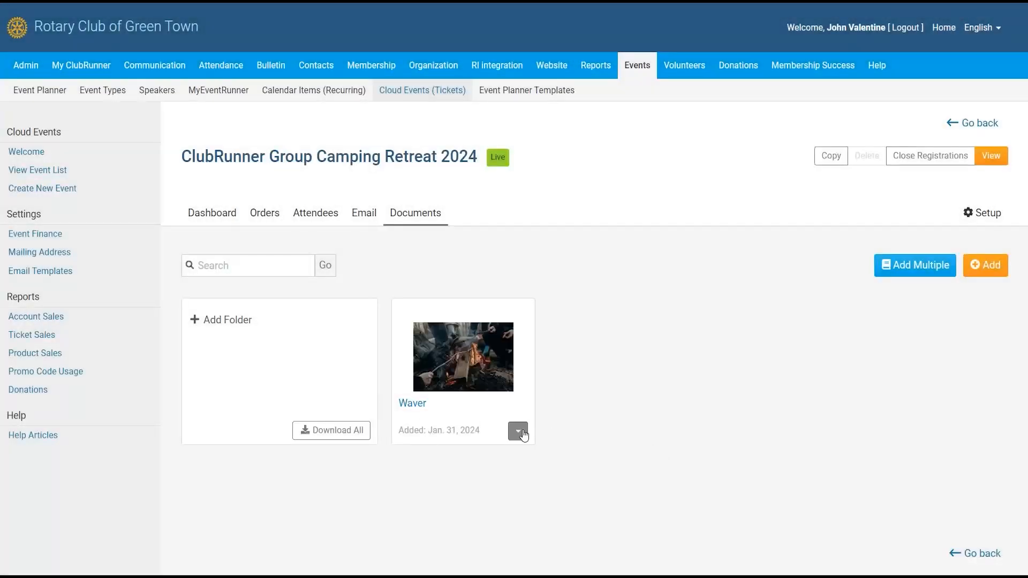
# - Copy the shareable download link of the Waver document
pyautogui.click(518, 431)
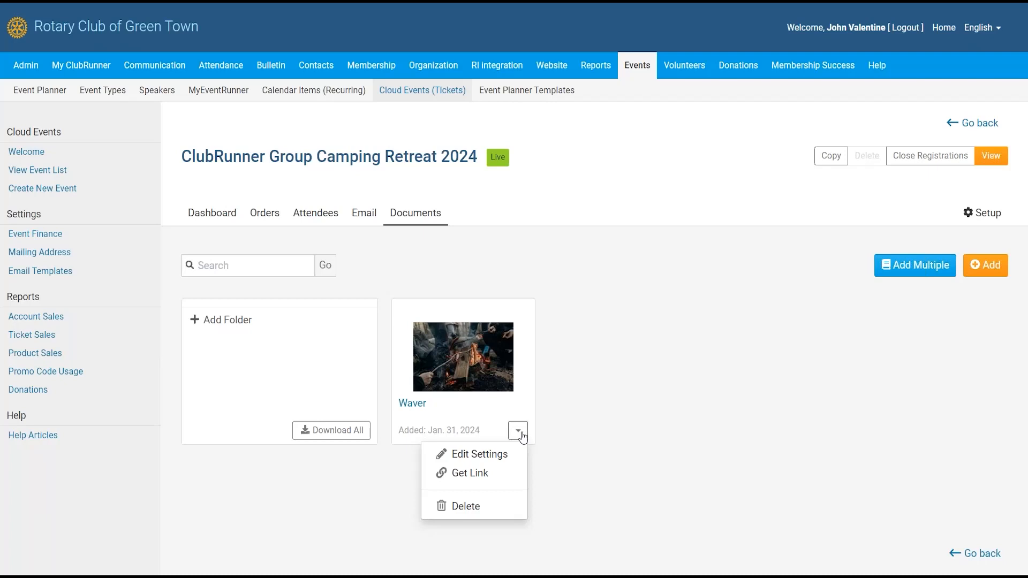
pyautogui.click(611, 423)
pyautogui.click(522, 434)
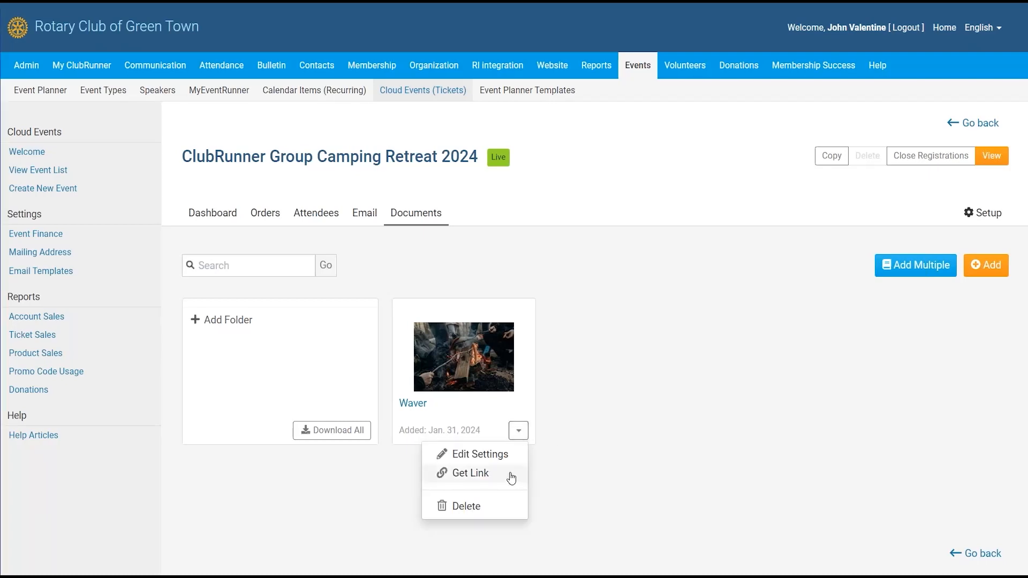
pyautogui.click(508, 478)
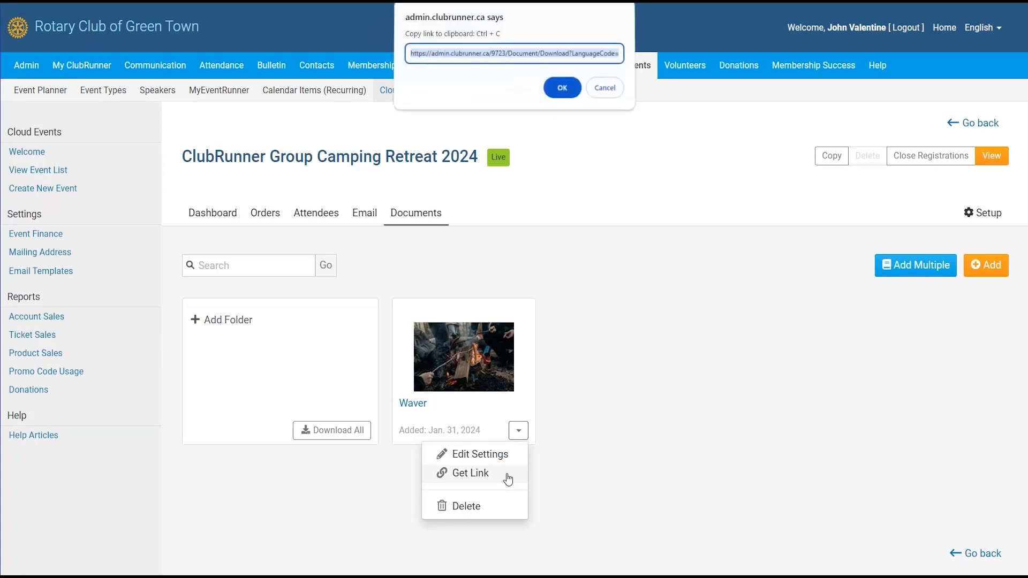
pyautogui.rightClick(537, 61)
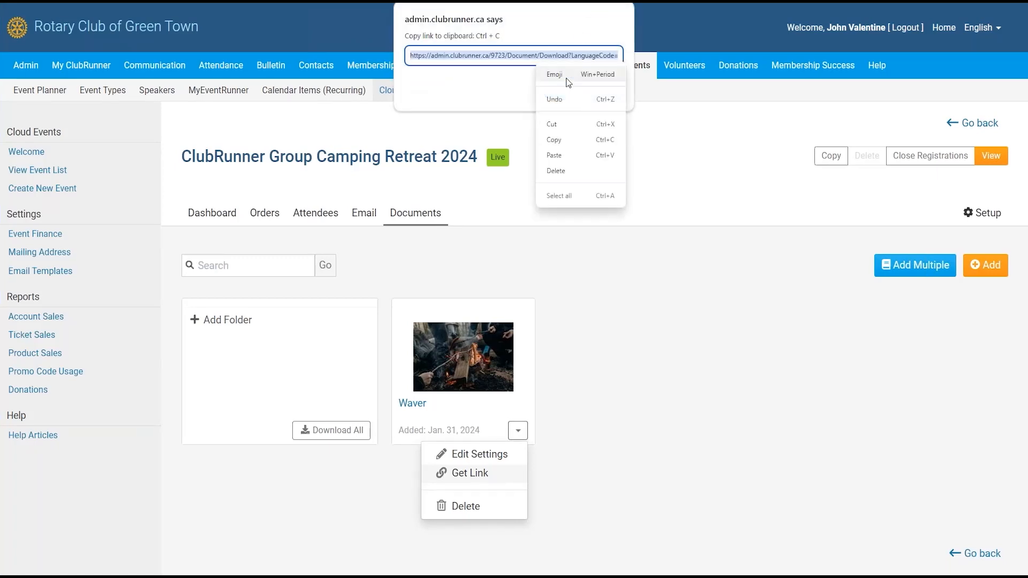
pyautogui.click(564, 139)
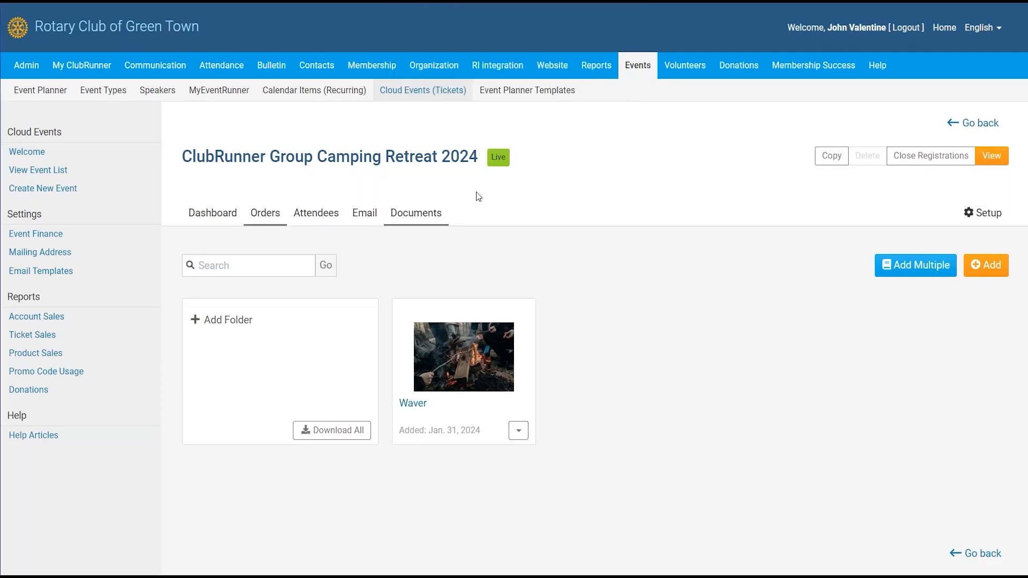
# - Add a 'Waver Form' link with the copied URL to the event's landing page and save it
pyautogui.click(989, 214)
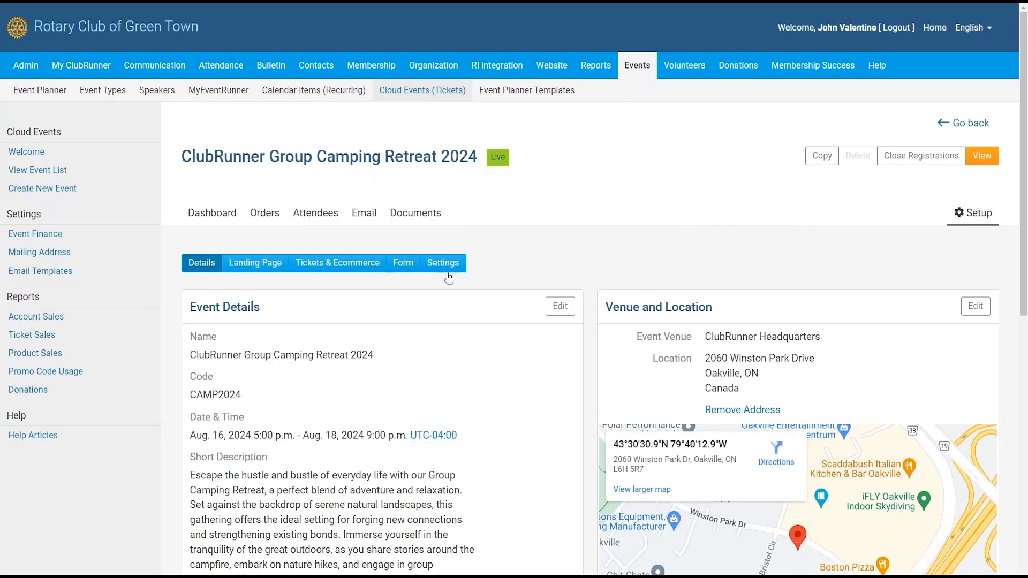
pyautogui.scroll(-4, 471, 276)
pyautogui.click(258, 36)
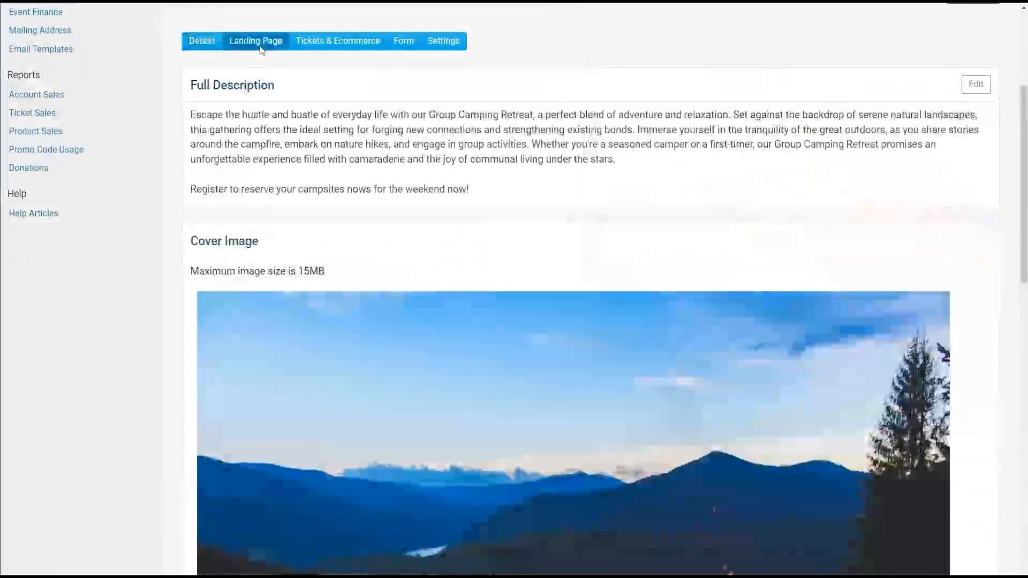
pyautogui.scroll(-5, 588, 289)
pyautogui.scroll(-5, 378, 204)
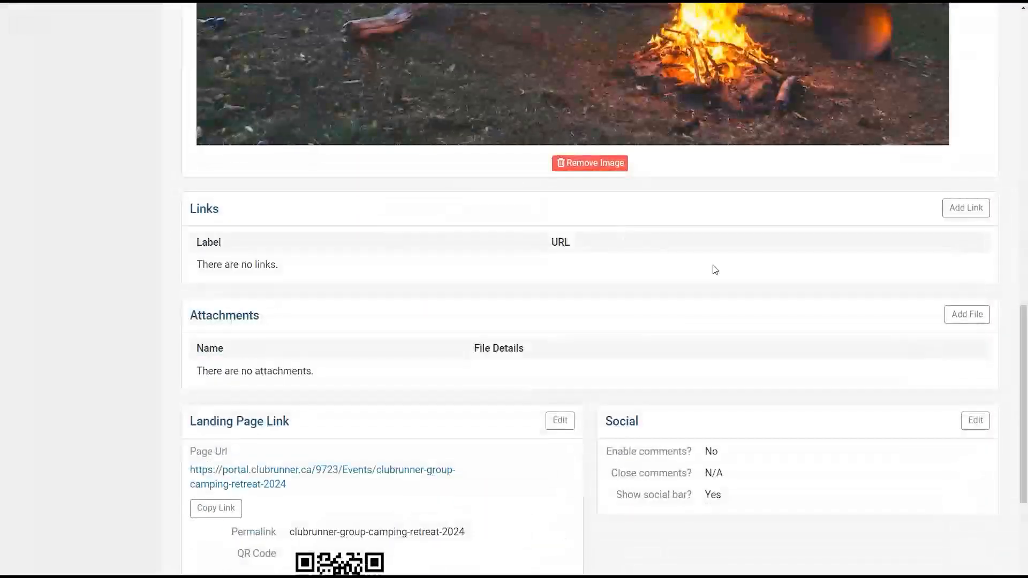
pyautogui.click(963, 213)
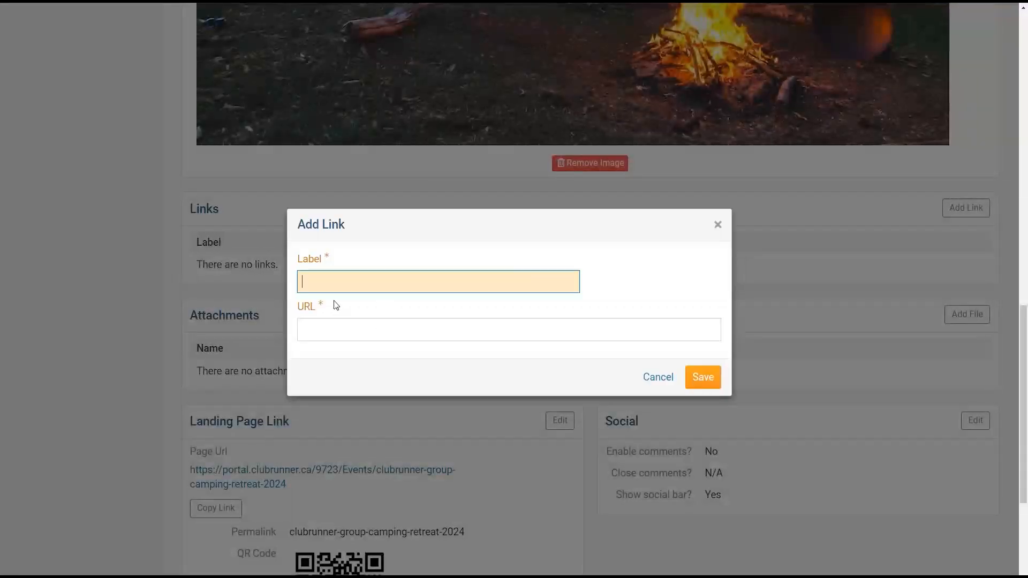
pyautogui.write('Waver Form')
pyautogui.press('Tab')
pyautogui.hotkey('ctrl', 'v')
pyautogui.click(704, 377)
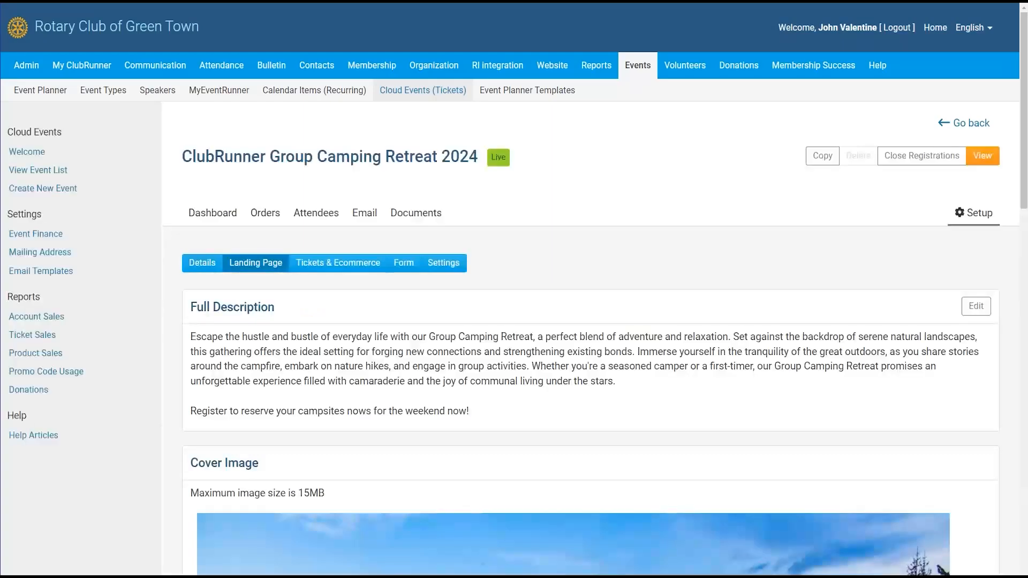
# - On the public event page, open the Waver Form link to view the campfire image, then close it
pyautogui.scroll(-3, 699, 240)
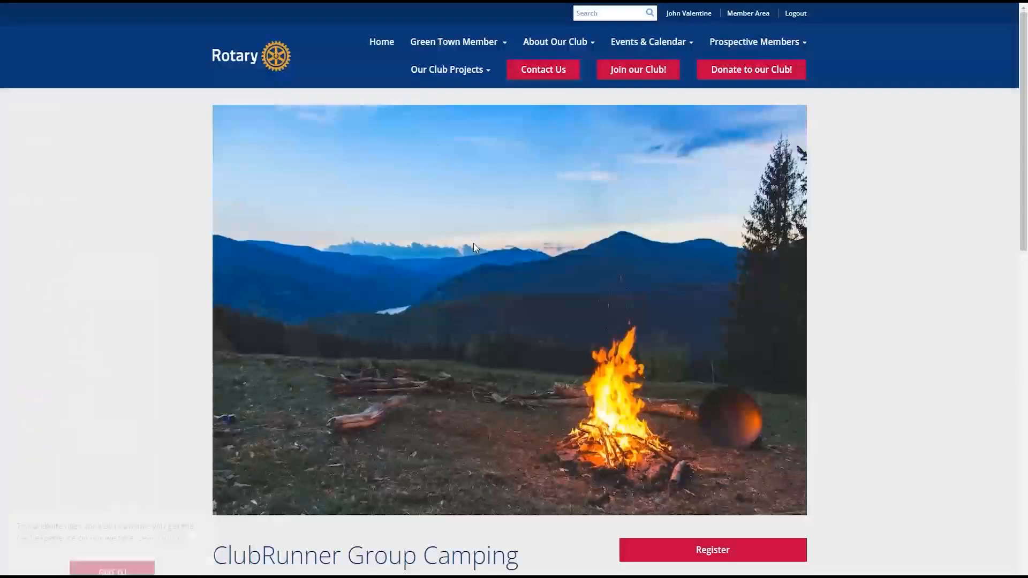
pyautogui.scroll(-6, 471, 239)
pyautogui.scroll(-8, 493, 248)
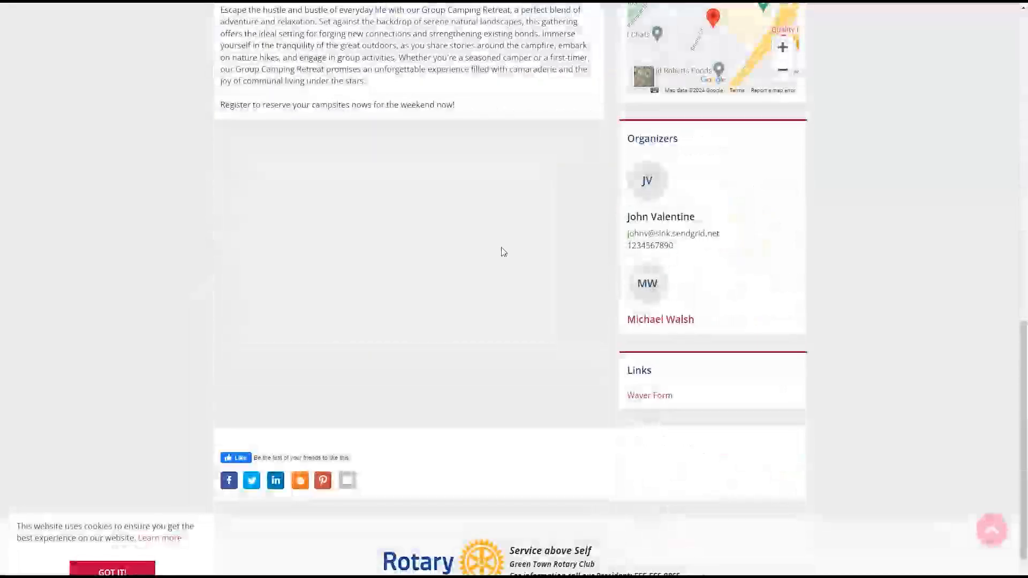
pyautogui.moveTo(627, 374); pyautogui.dragTo(659, 378)
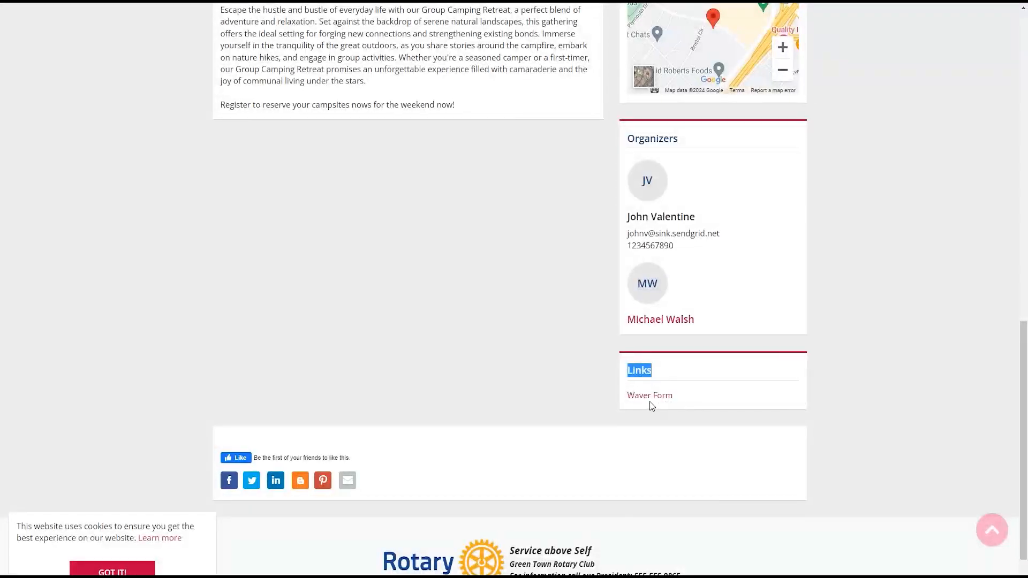
pyautogui.click(652, 397)
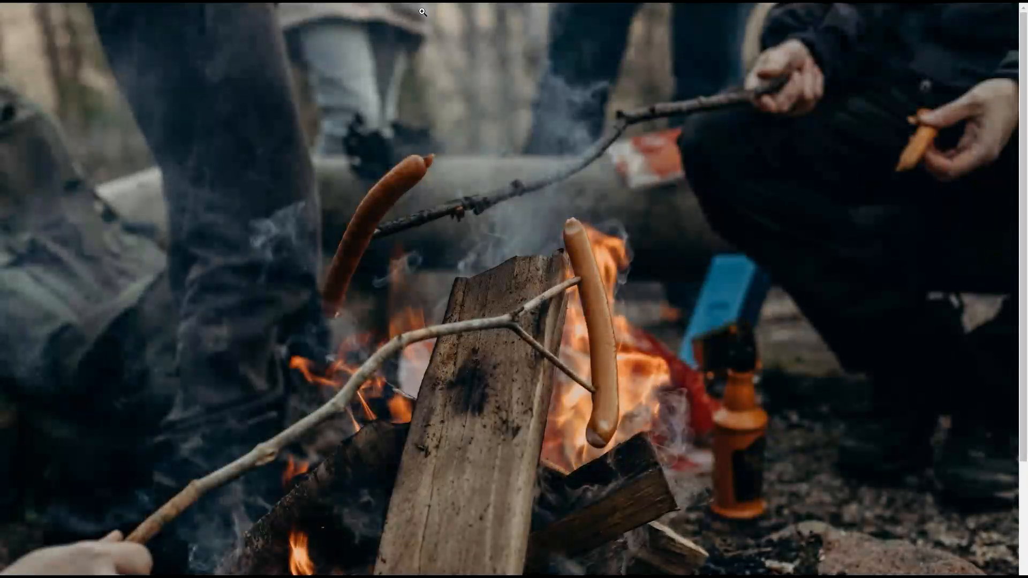
pyautogui.press('Escape')
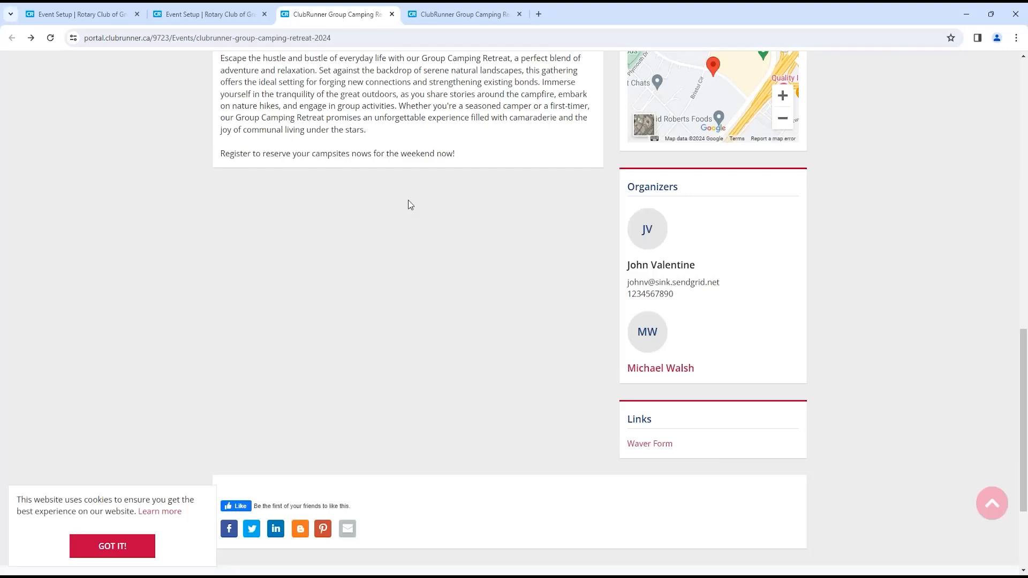
pyautogui.scroll(8, 402, 212)
# - Switch back to the Event Setup tab showing the Landing Page details
pyautogui.click(179, 11)
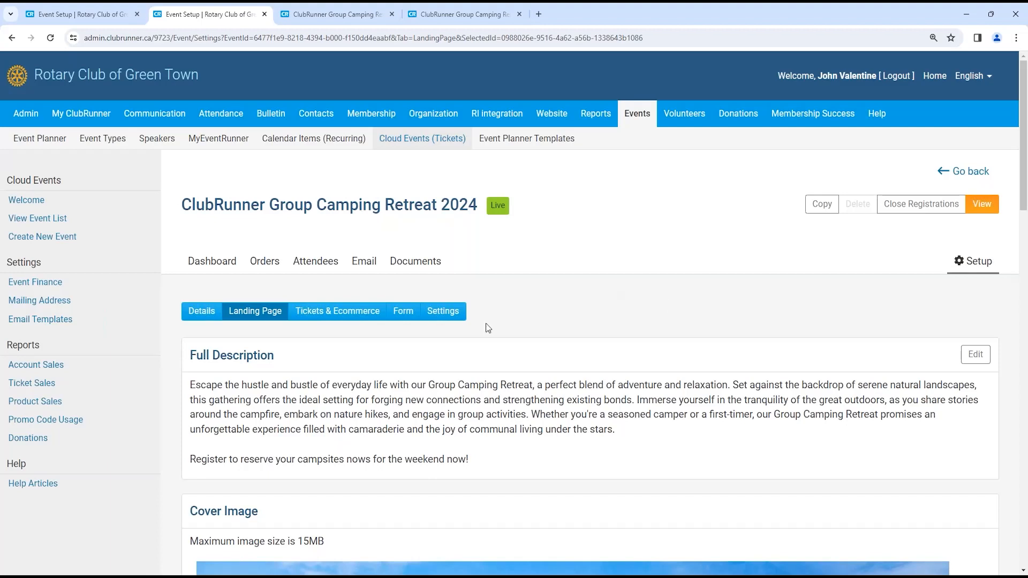
# - Review Payment Options in Settings, keeping Bambora Test Merchant Account for credit cards, and close without saving
pyautogui.click(443, 312)
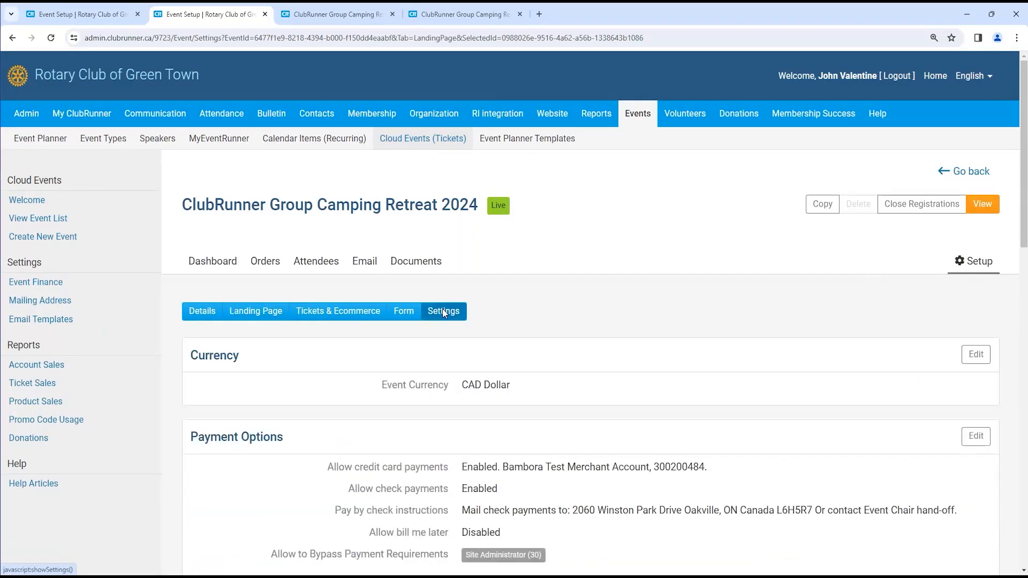
pyautogui.scroll(-3, 443, 317)
pyautogui.scroll(2, 470, 286)
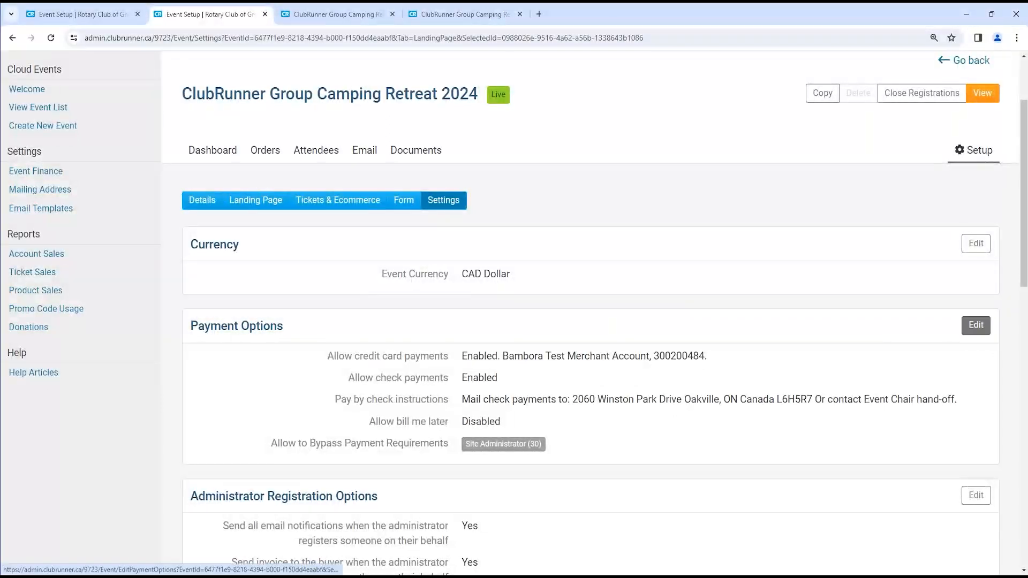
pyautogui.click(975, 326)
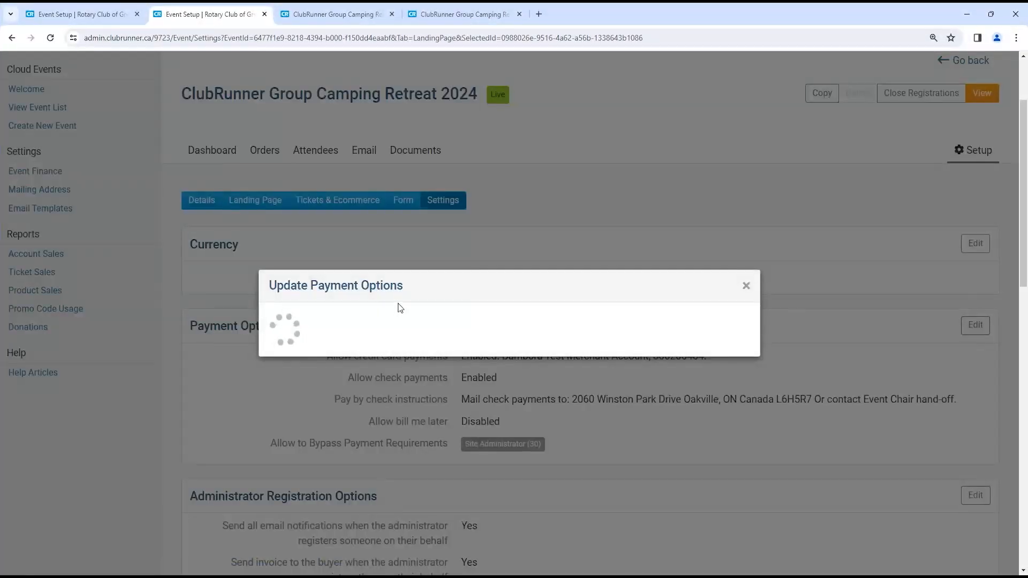
pyautogui.click(371, 251)
pyautogui.click(356, 251)
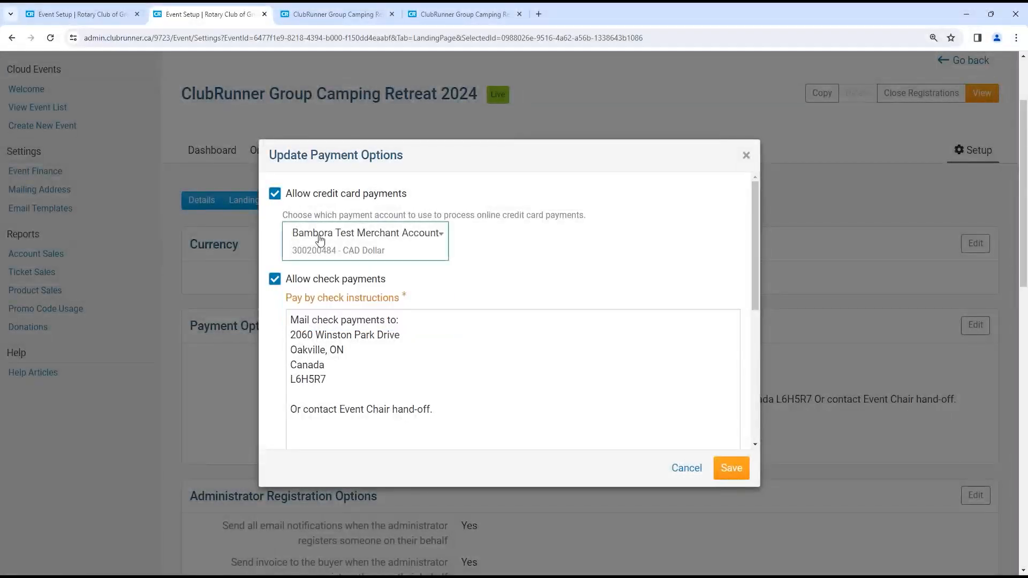
pyautogui.click(406, 258)
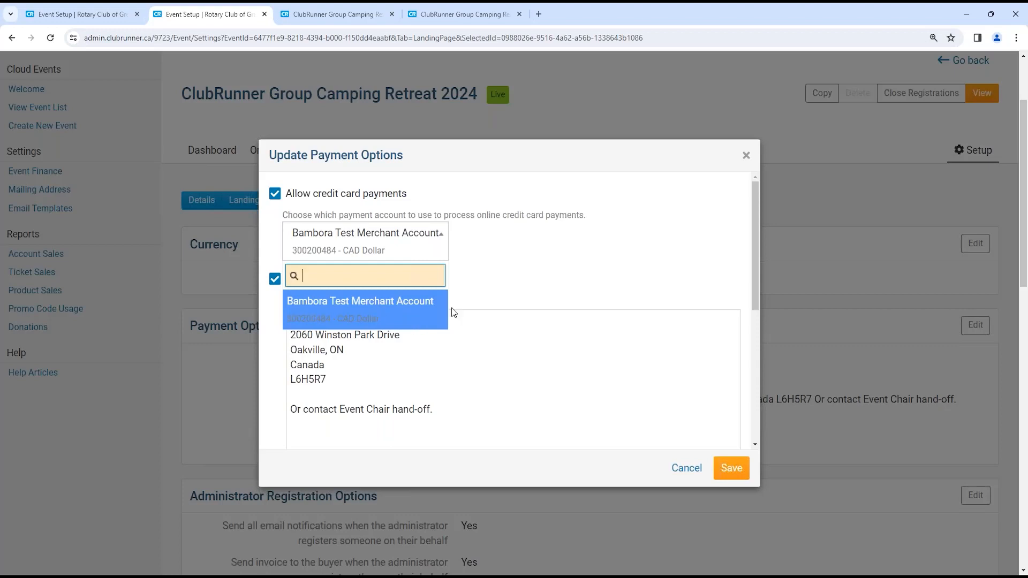
pyautogui.click(389, 303)
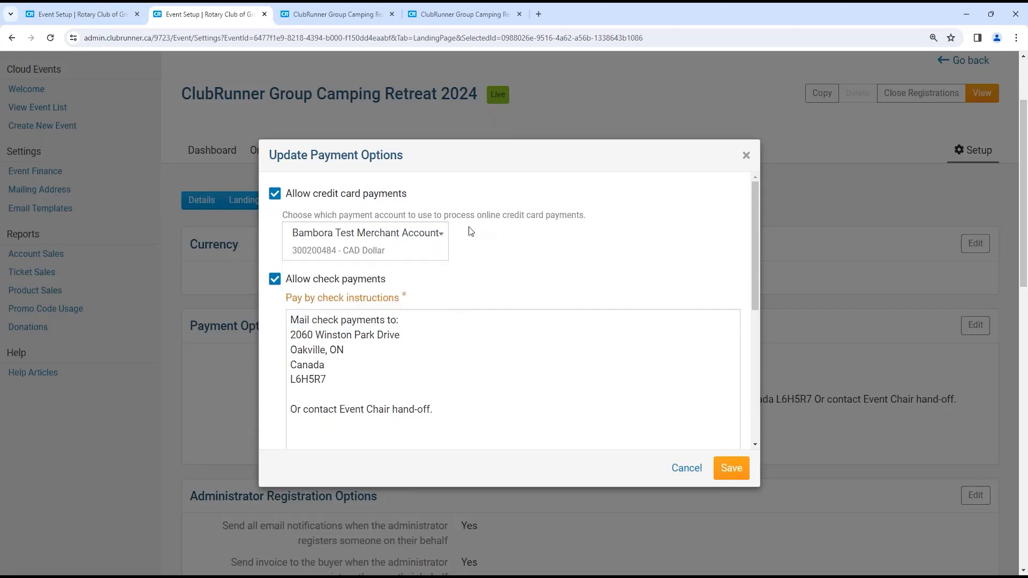
pyautogui.click(746, 157)
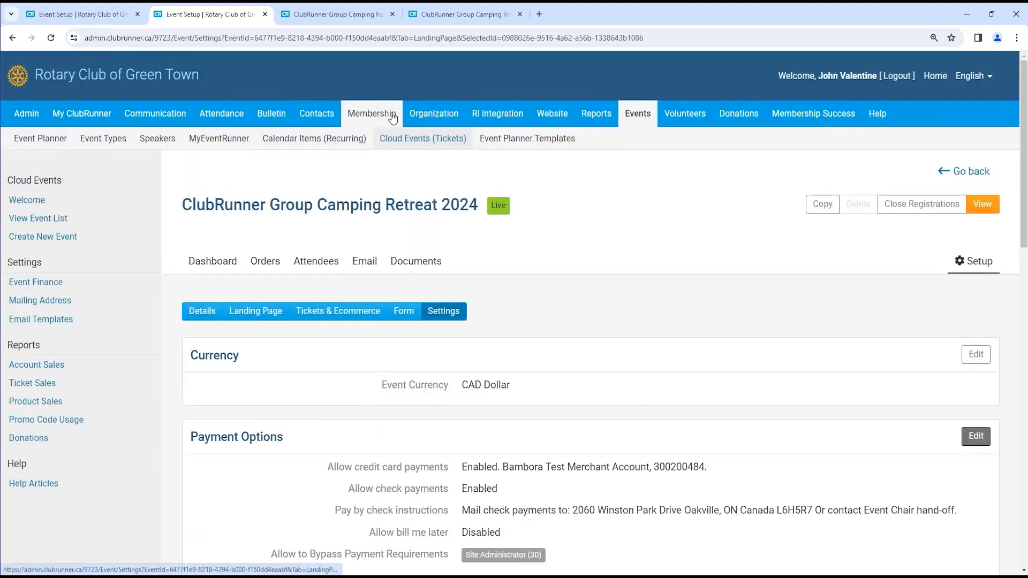
# - Open Billing Configuration Settings and review the Sage Test Payment Account payment method
pyautogui.moveTo(431, 119)
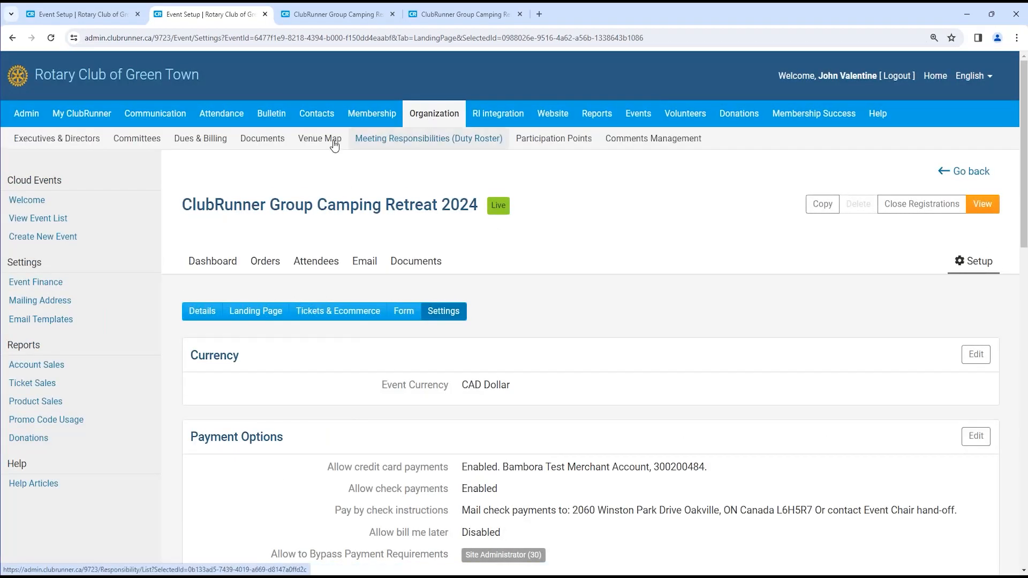
pyautogui.click(209, 144)
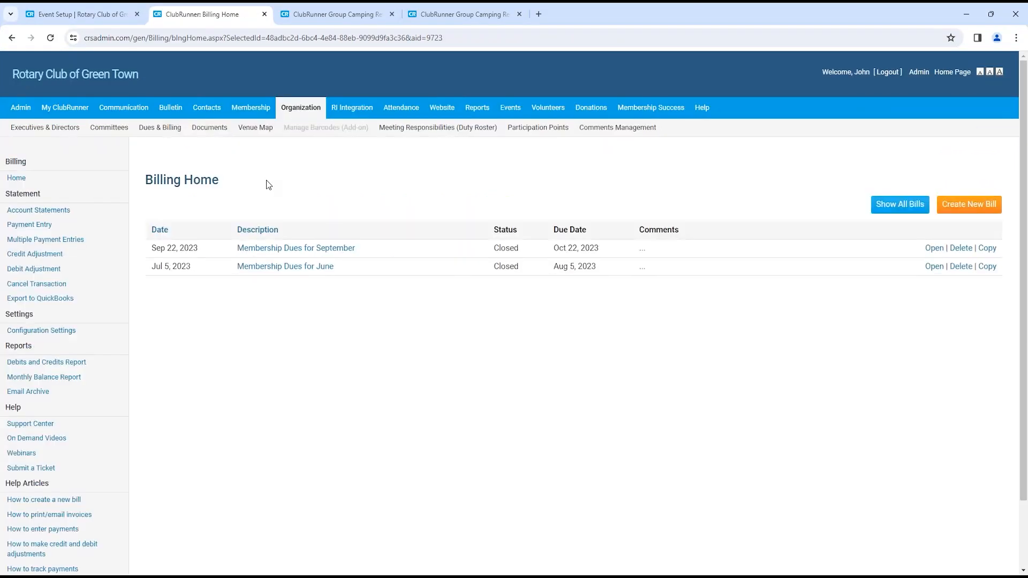
pyautogui.click(41, 331)
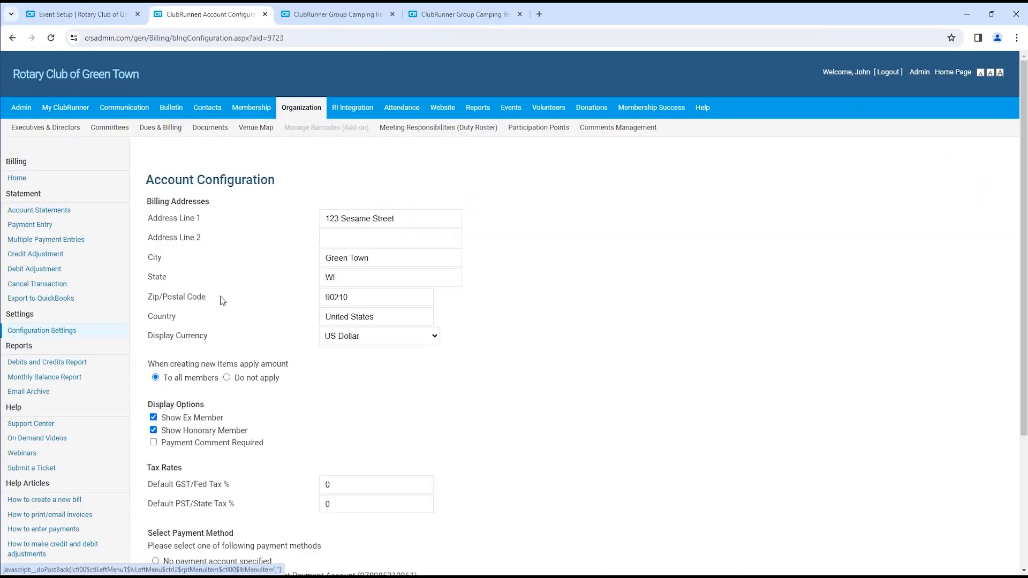
pyautogui.scroll(-3, 279, 286)
pyautogui.moveTo(148, 350); pyautogui.dragTo(471, 448)
pyautogui.click(469, 455)
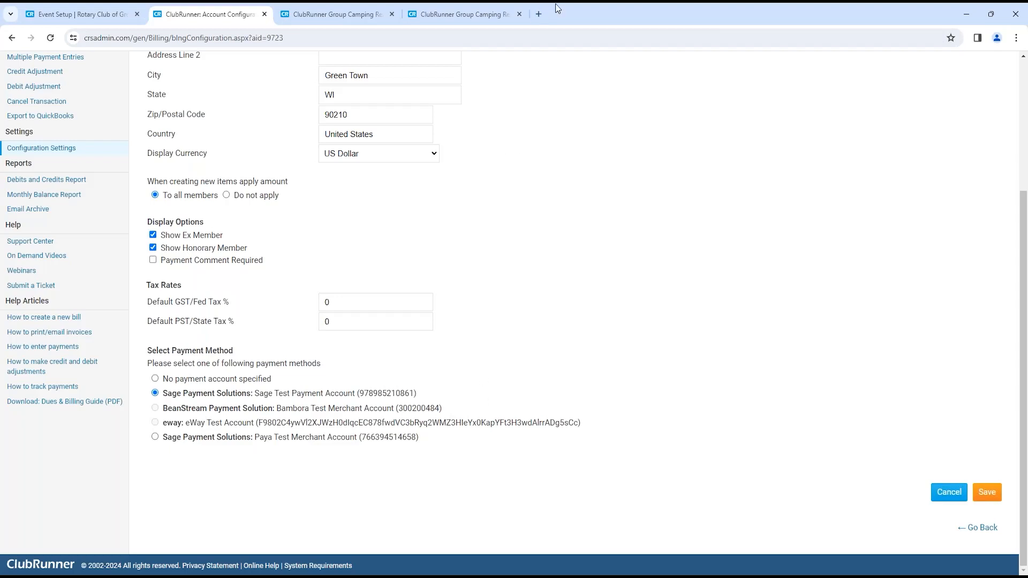
pyautogui.click(539, 14)
# - On clubrunner.ca, find the Canada Online Payment page and highlight the merchant-account application line
pyautogui.write('clubrunner.ca')
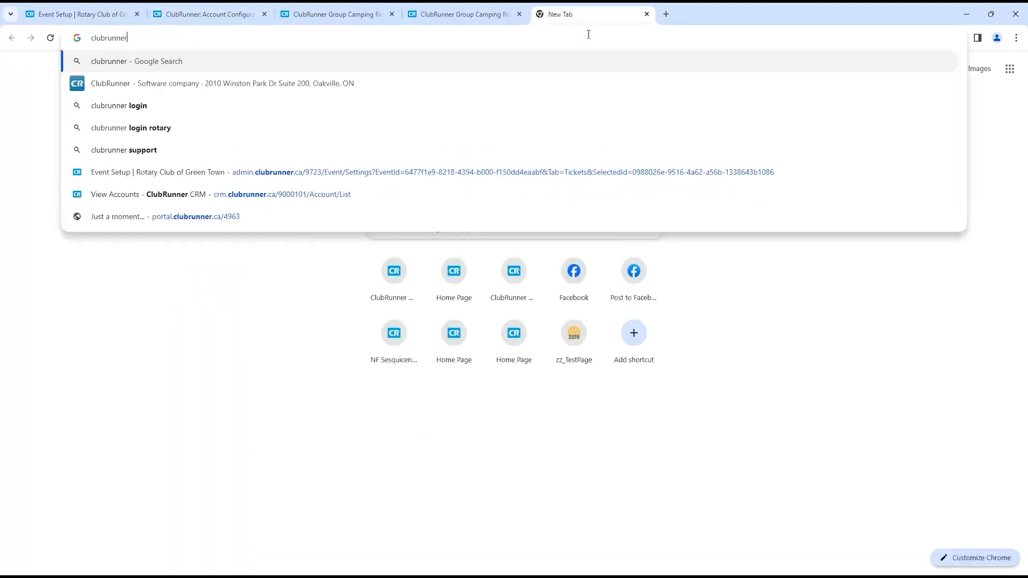
pyautogui.press('Return')
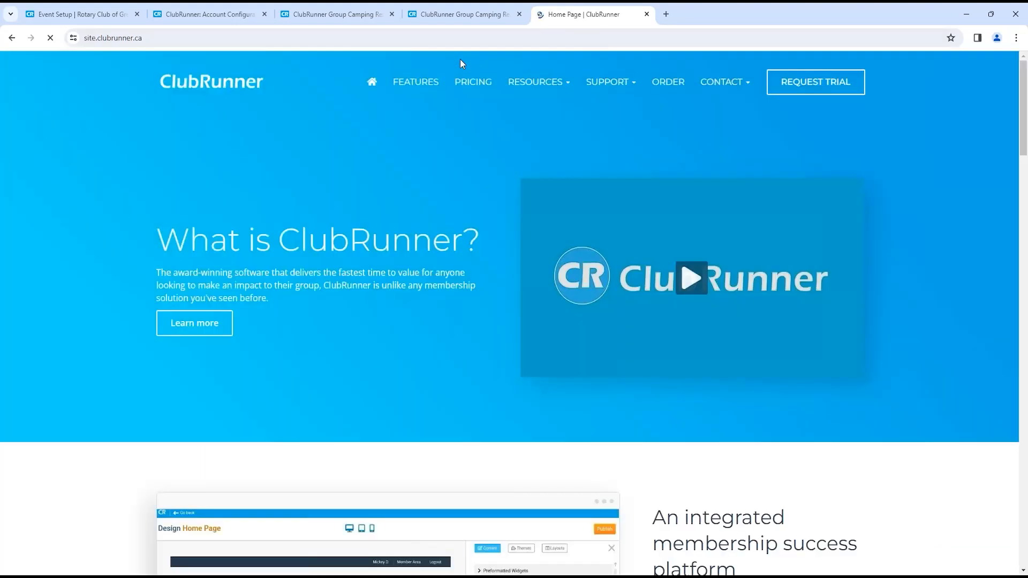
pyautogui.click(426, 90)
pyautogui.scroll(-10, 419, 335)
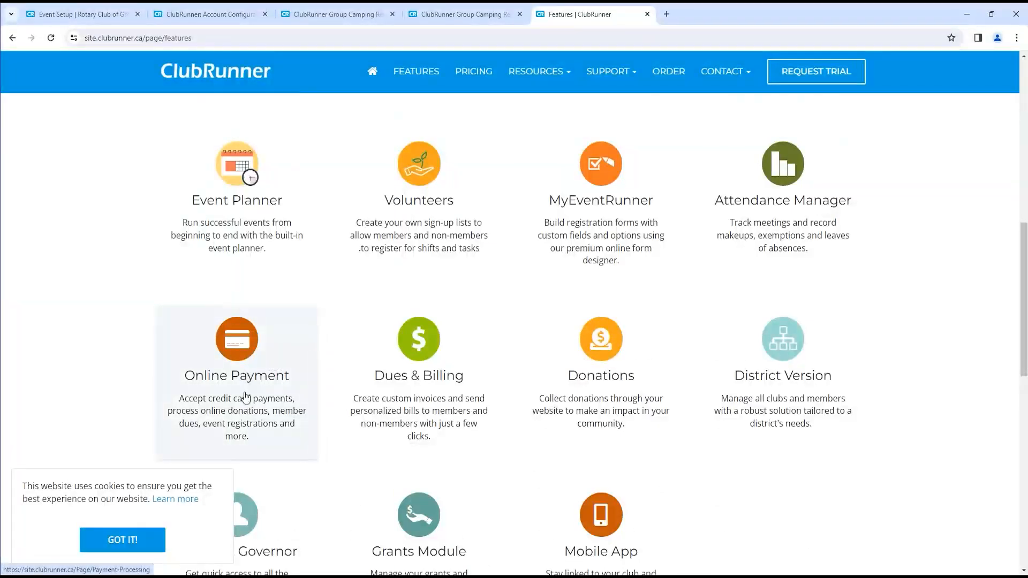
pyautogui.click(245, 396)
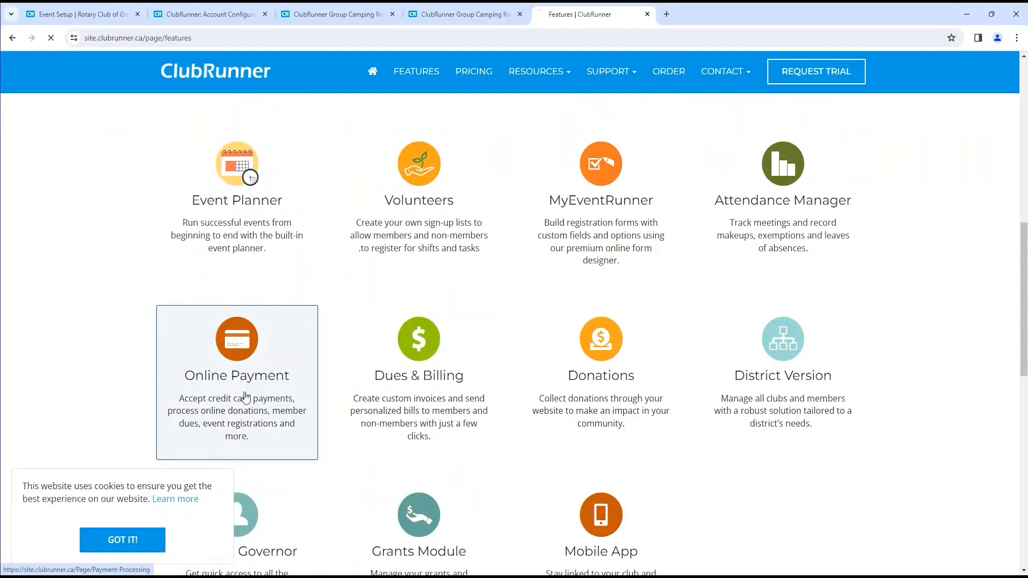
pyautogui.moveTo(1023, 129); pyautogui.dragTo(1026, 329)
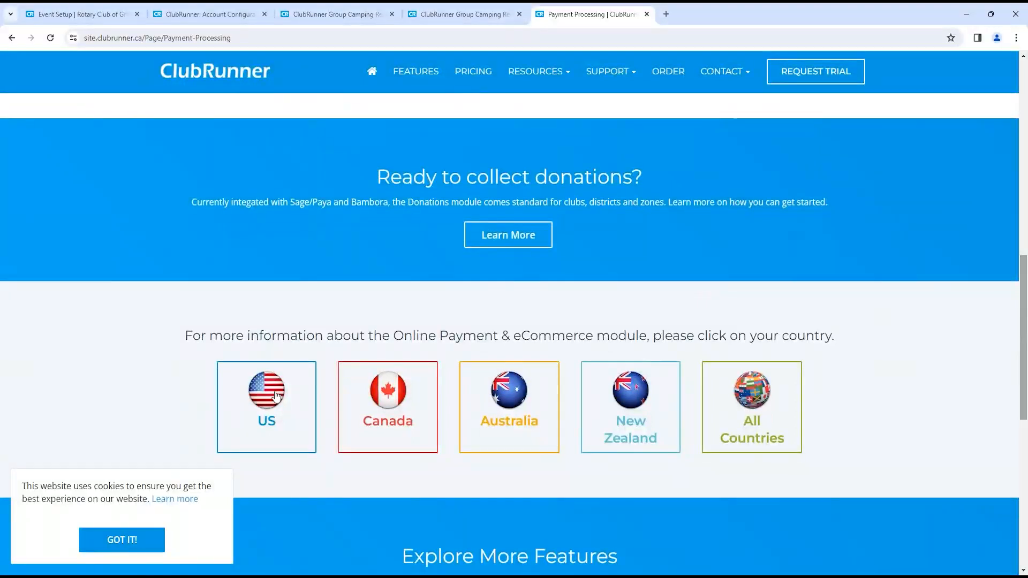
pyautogui.click(393, 441)
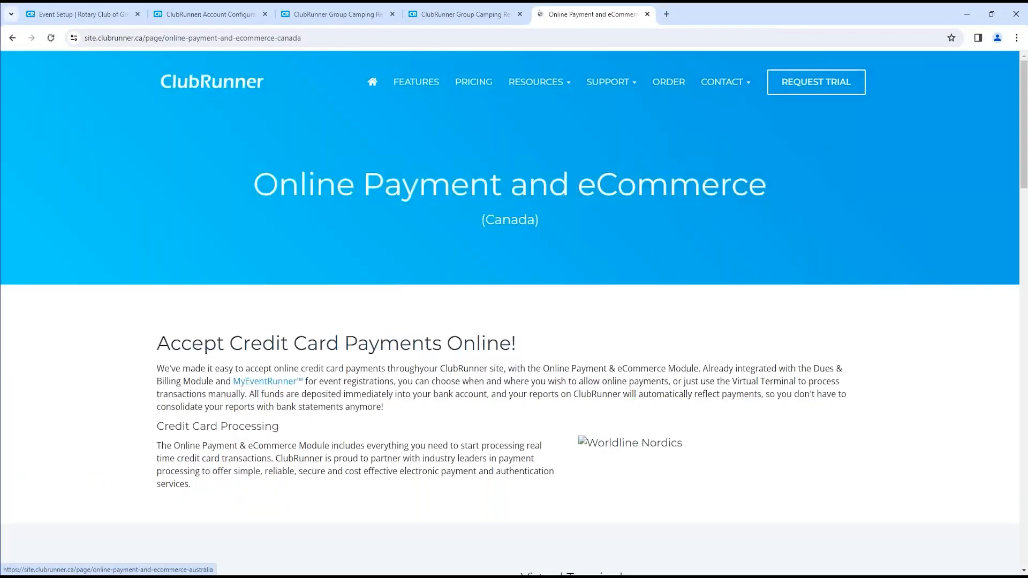
pyautogui.moveTo(1022, 159); pyautogui.dragTo(1025, 395)
pyautogui.tripleClick(384, 443)
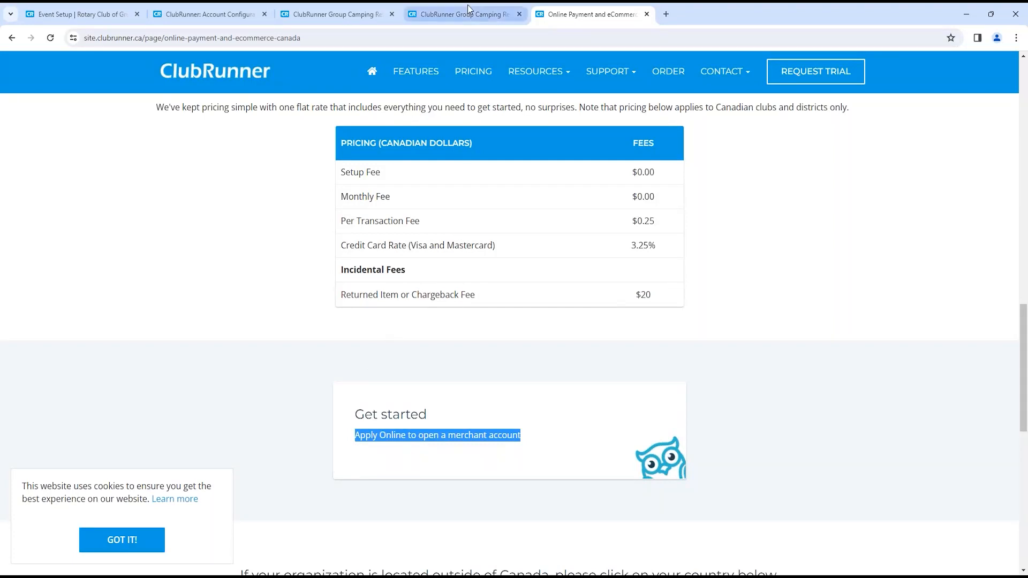
pyautogui.click(362, 12)
pyautogui.click(212, 12)
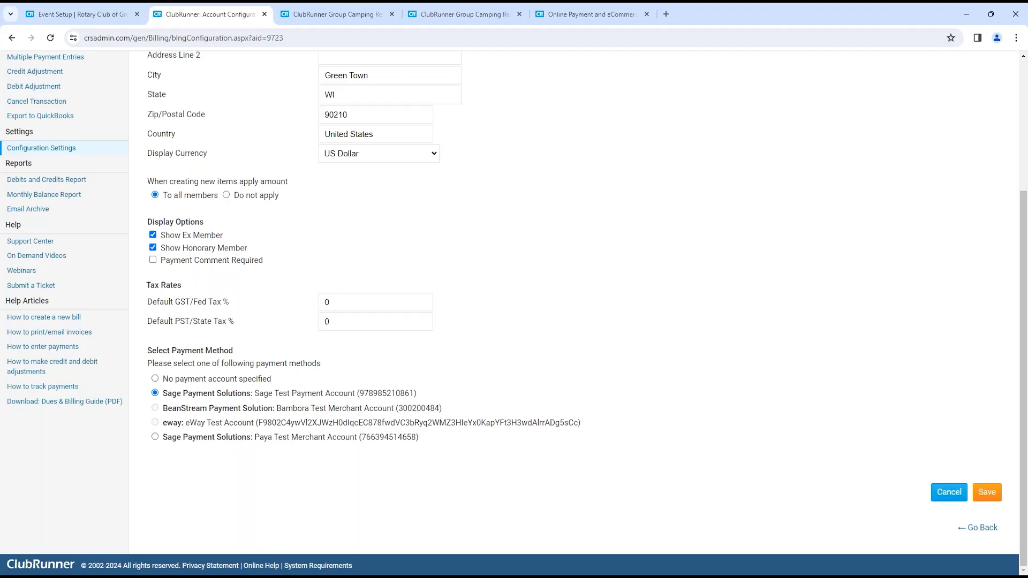
pyautogui.click(282, 12)
pyautogui.scroll(-15, 412, 327)
pyautogui.scroll(4, 320, 366)
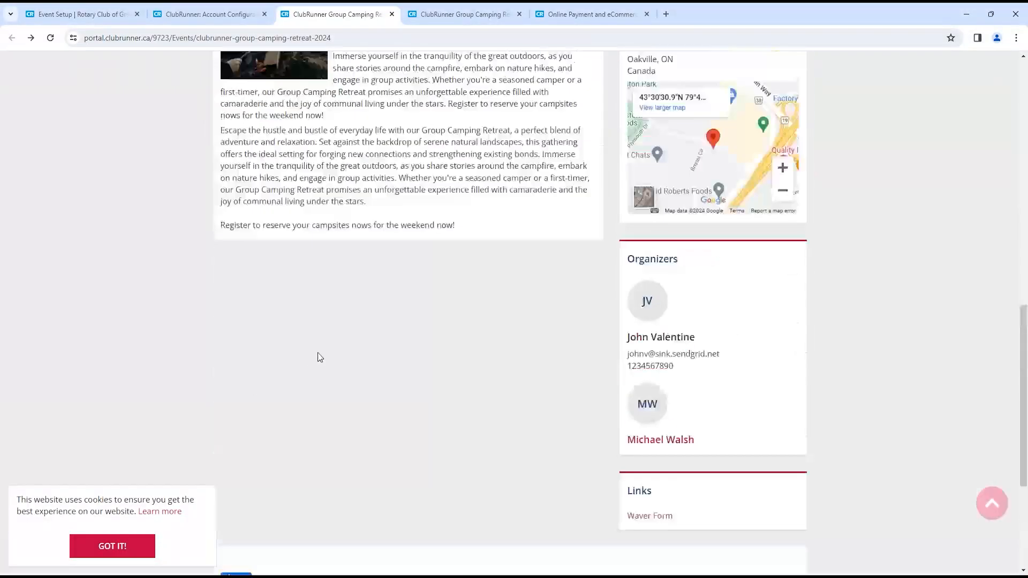
pyautogui.scroll(-3, 320, 352)
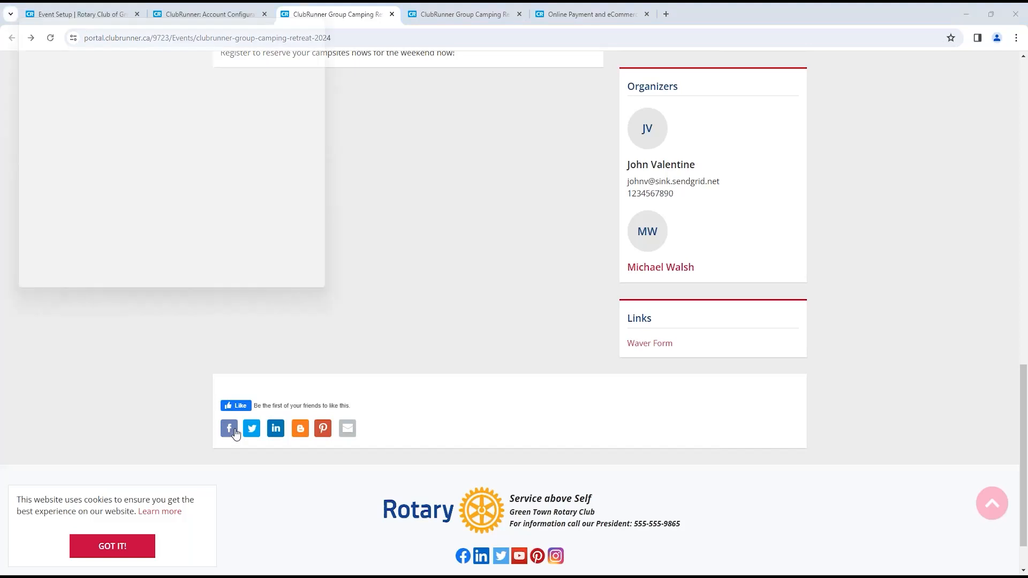
pyautogui.click(229, 428)
pyautogui.moveTo(147, 27); pyautogui.dragTo(283, 68)
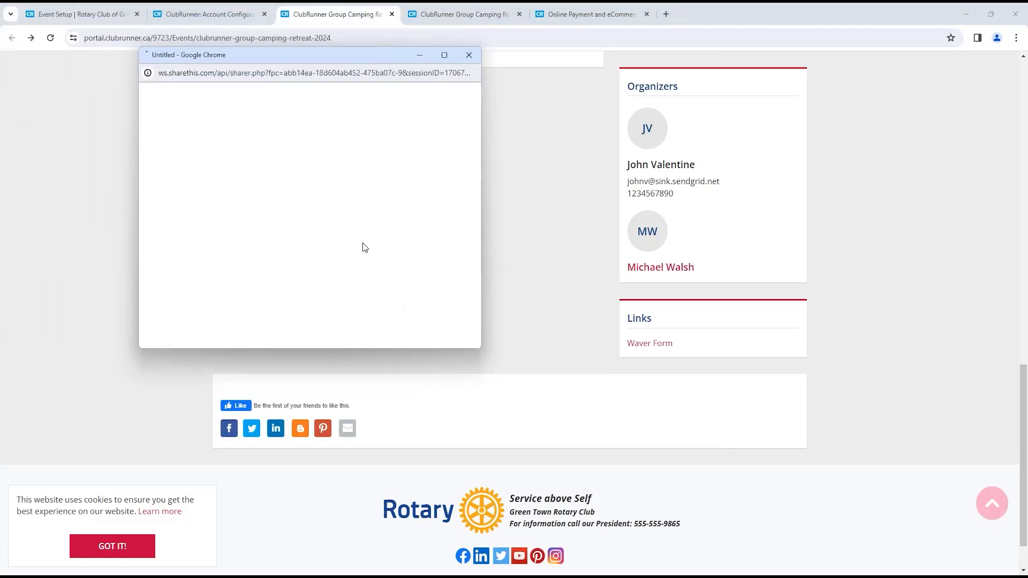
pyautogui.click(470, 60)
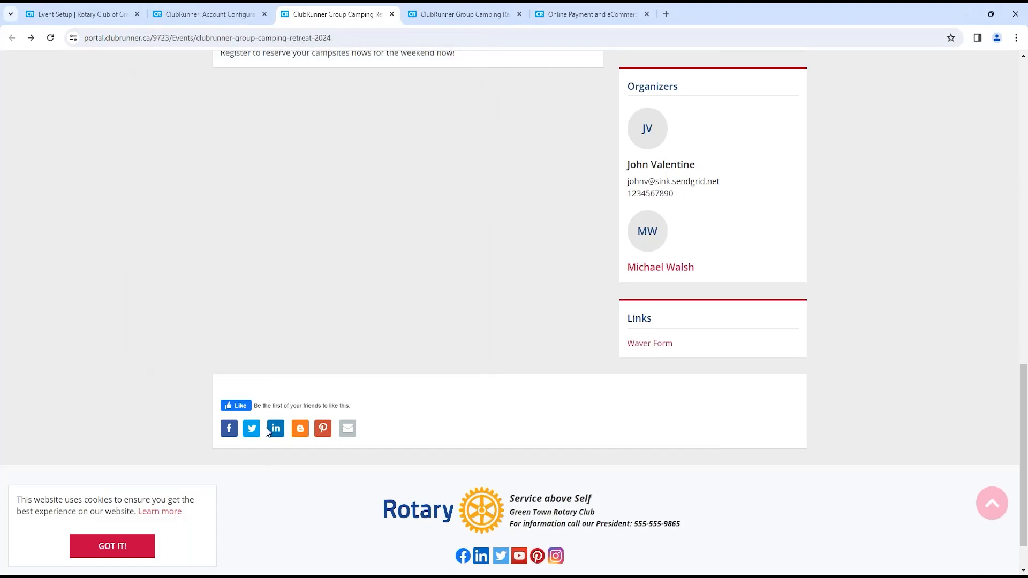
pyautogui.click(300, 429)
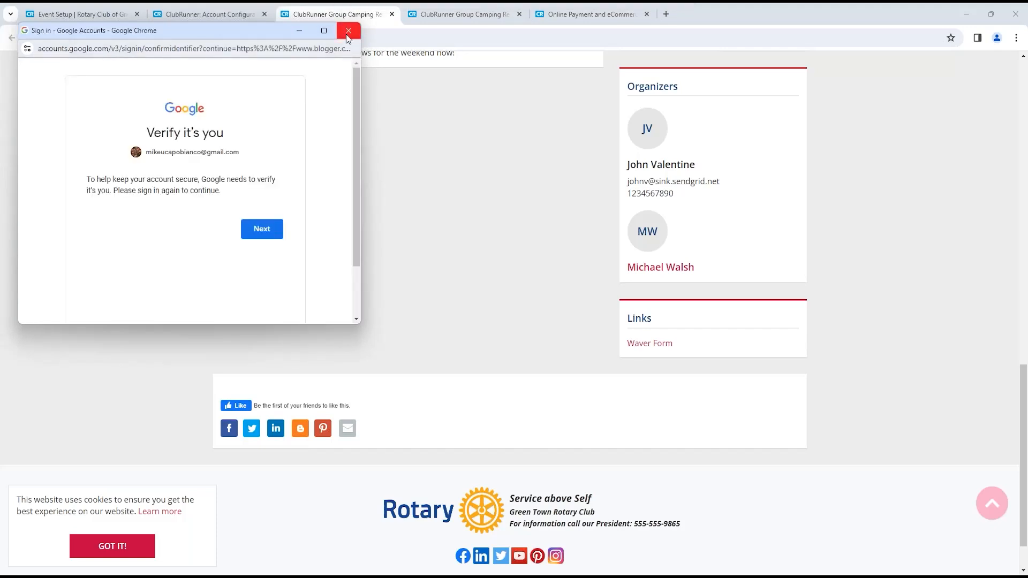
pyautogui.click(348, 32)
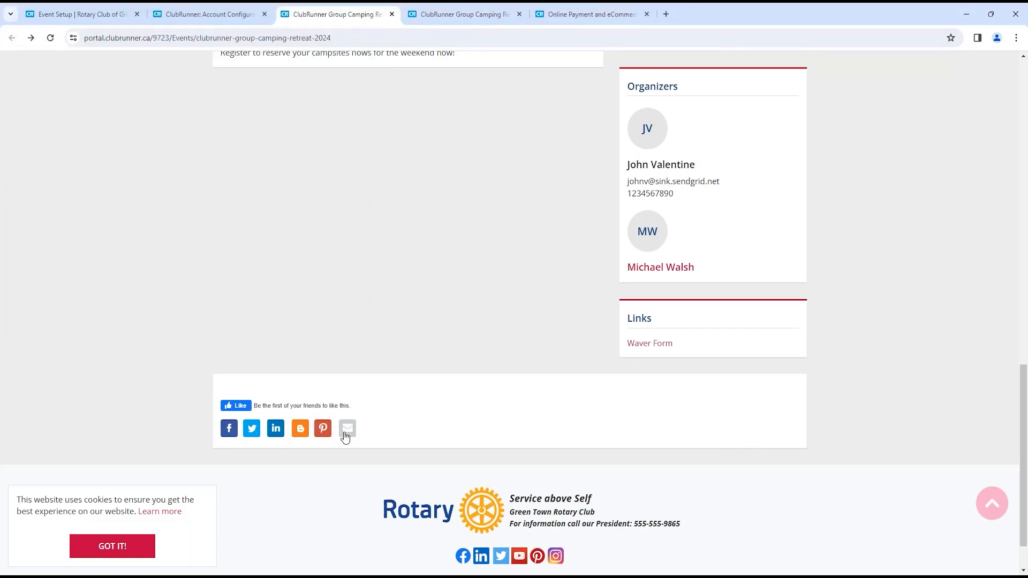
pyautogui.scroll(8, 346, 436)
pyautogui.click(292, 43)
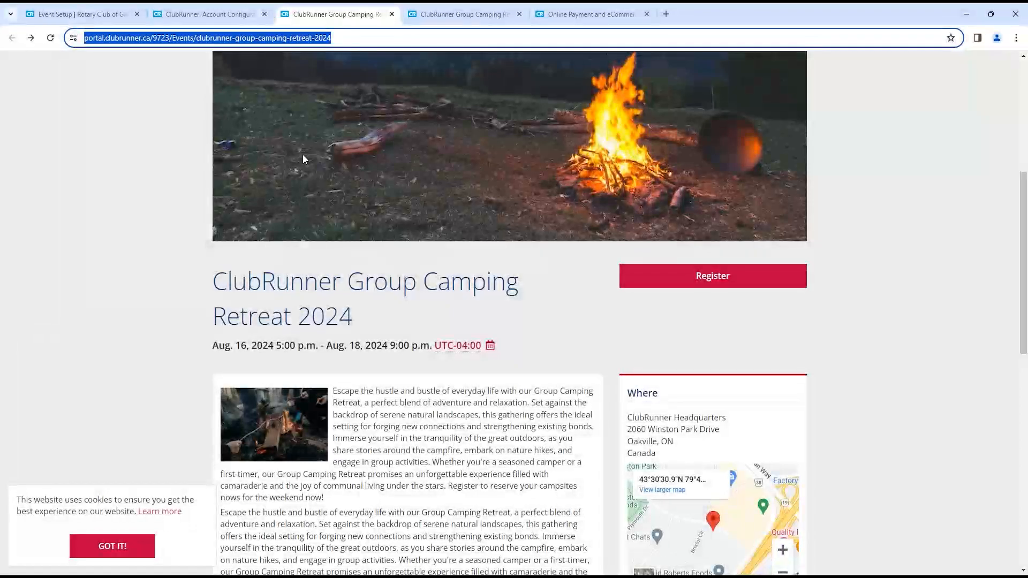
# - Go back to the billing configuration page and view the All Contacts list
pyautogui.click(217, 14)
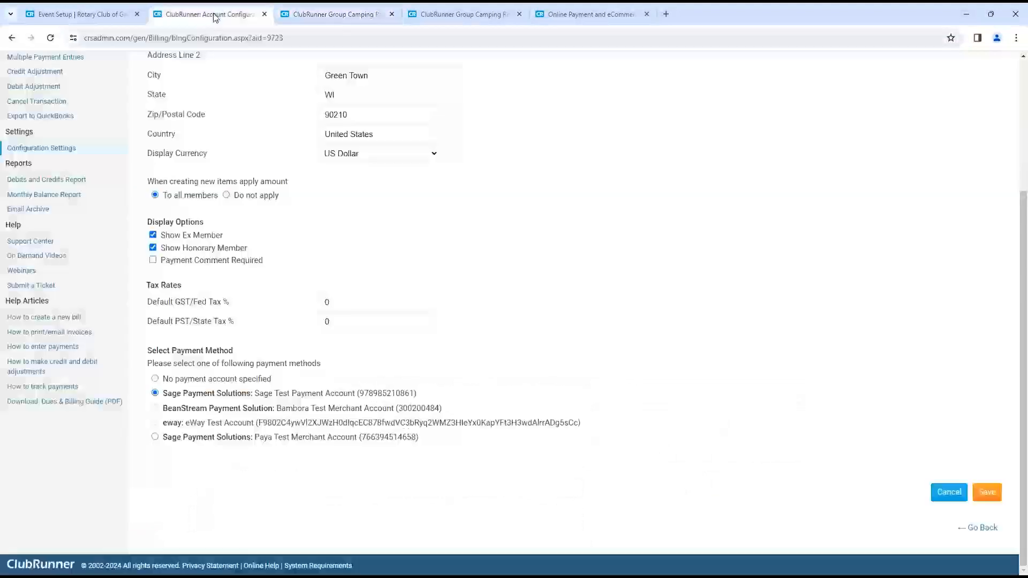
pyautogui.scroll(10, 230, 129)
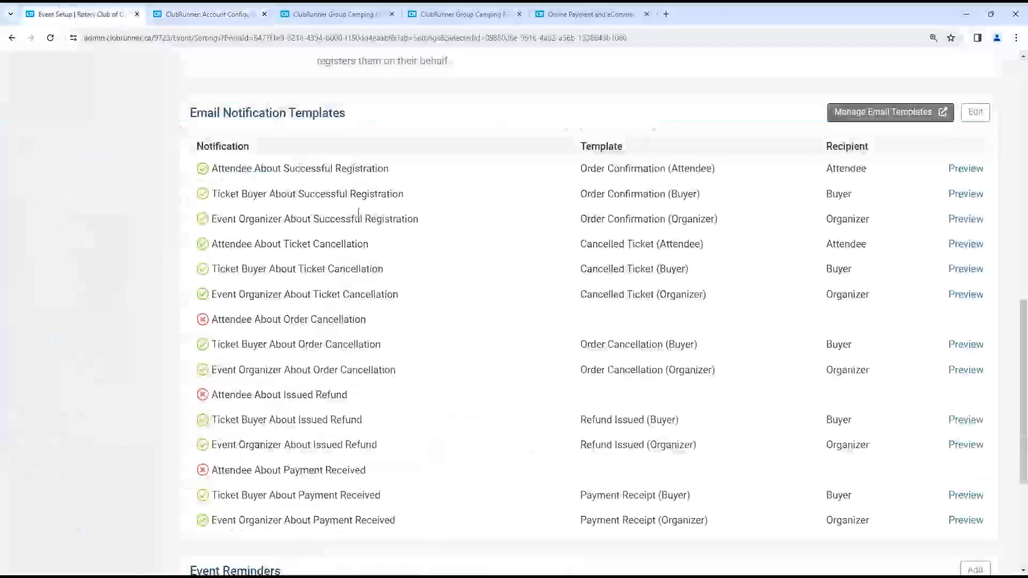
pyautogui.scroll(10, 345, 188)
pyautogui.scroll(5, 354, 156)
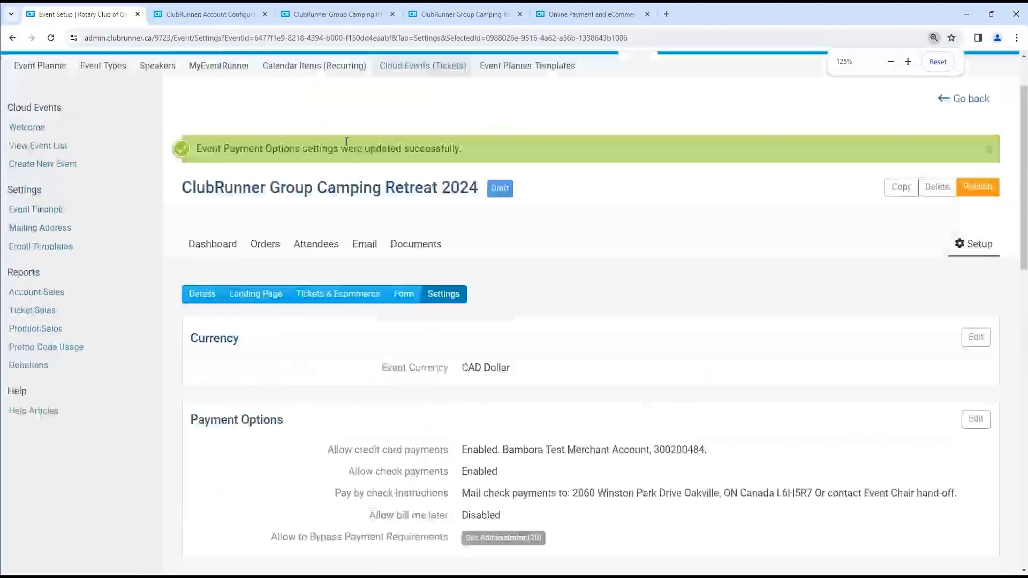
pyautogui.click(323, 114)
pyautogui.click(86, 140)
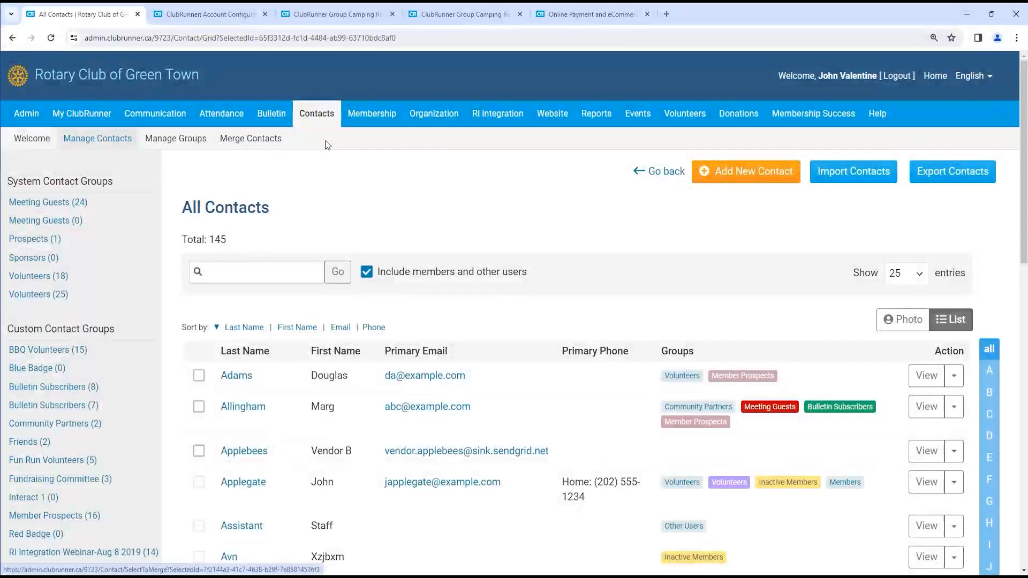
# - Open the Camping Retreat 2024 event from the Cloud Events list and view its Email page
pyautogui.moveTo(630, 120)
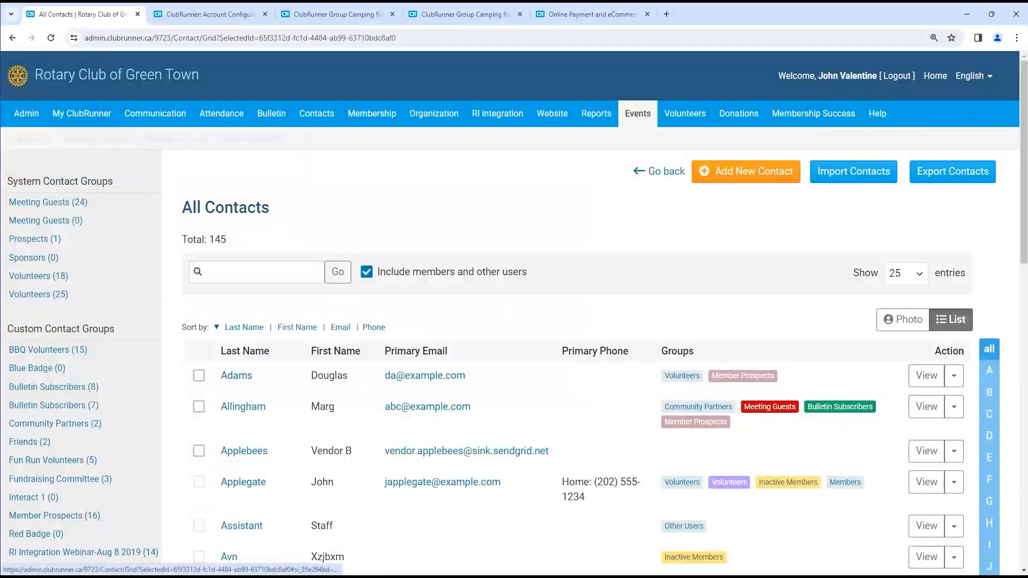
pyautogui.click(426, 141)
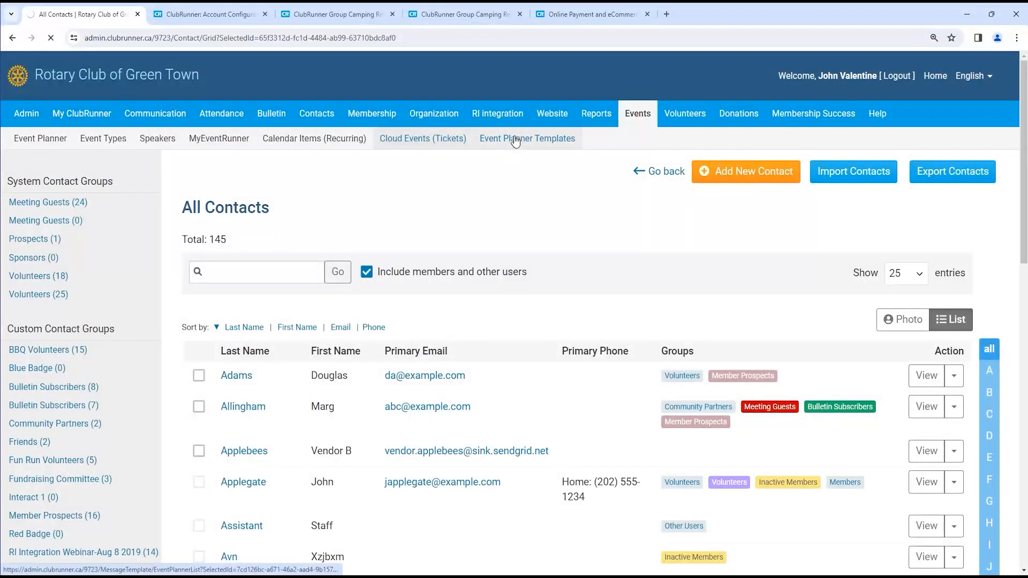
pyautogui.click(56, 220)
pyautogui.scroll(-2, 329, 450)
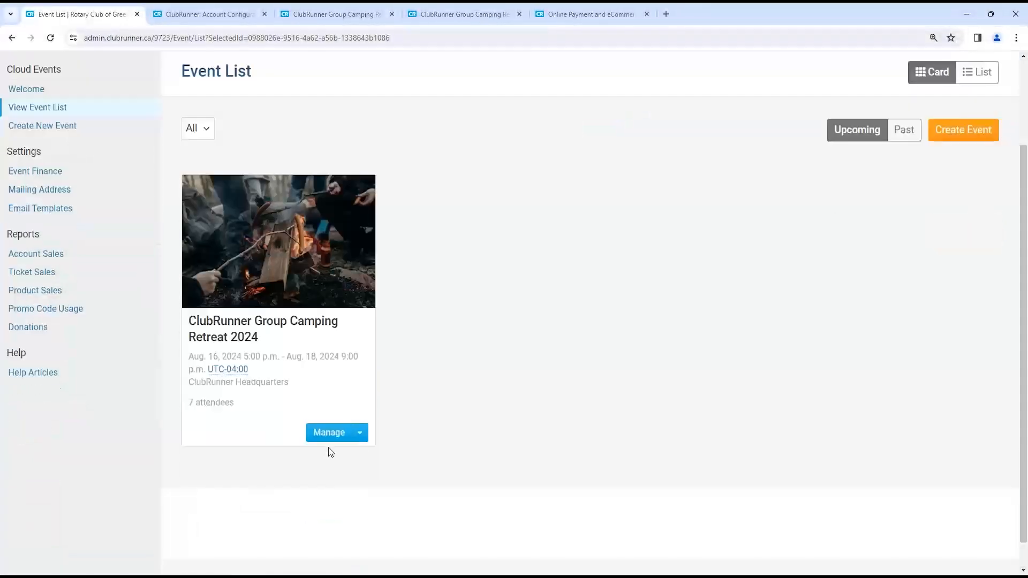
pyautogui.click(328, 432)
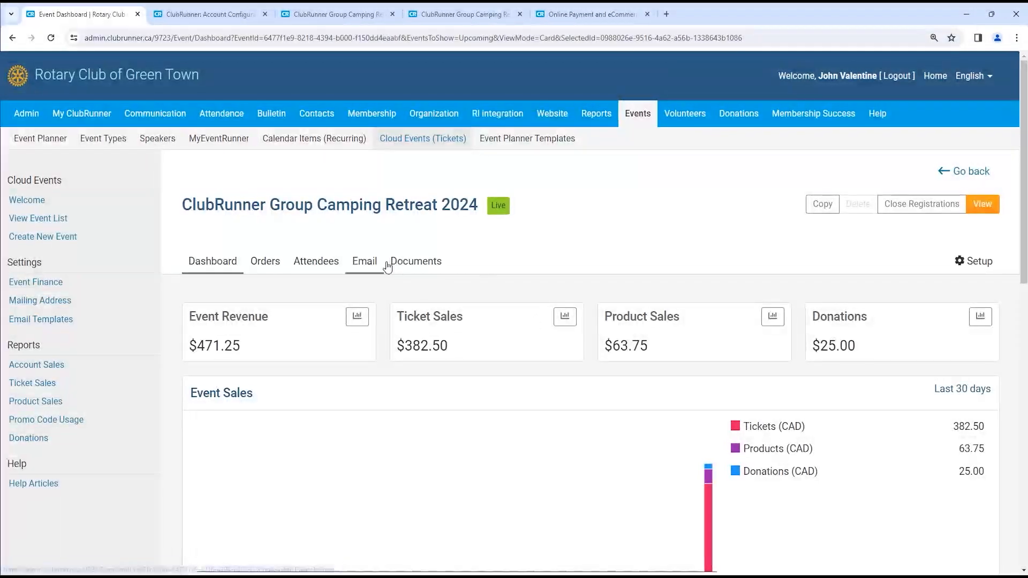
pyautogui.click(363, 266)
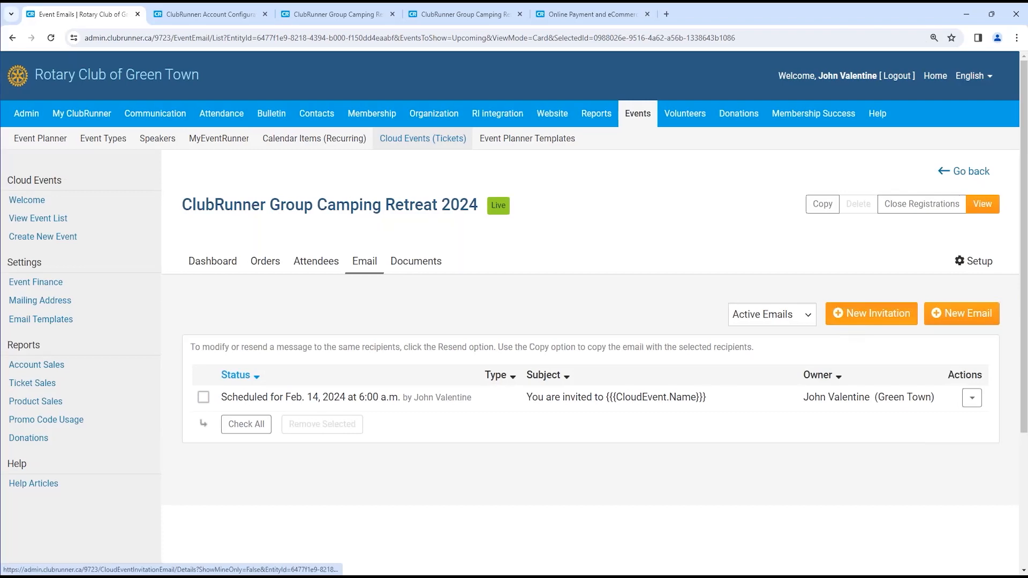
pyautogui.click(871, 313)
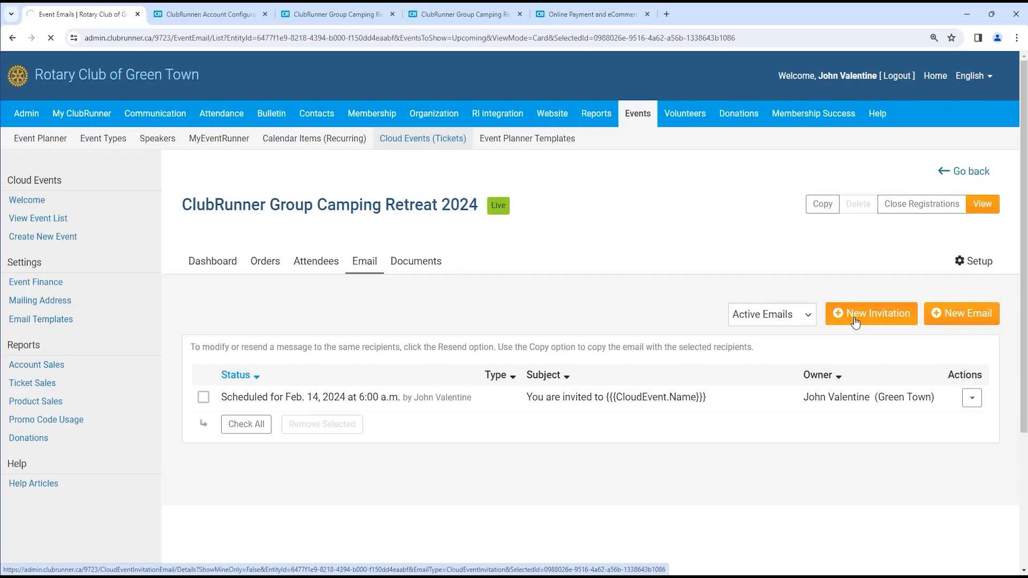
pyautogui.click(855, 316)
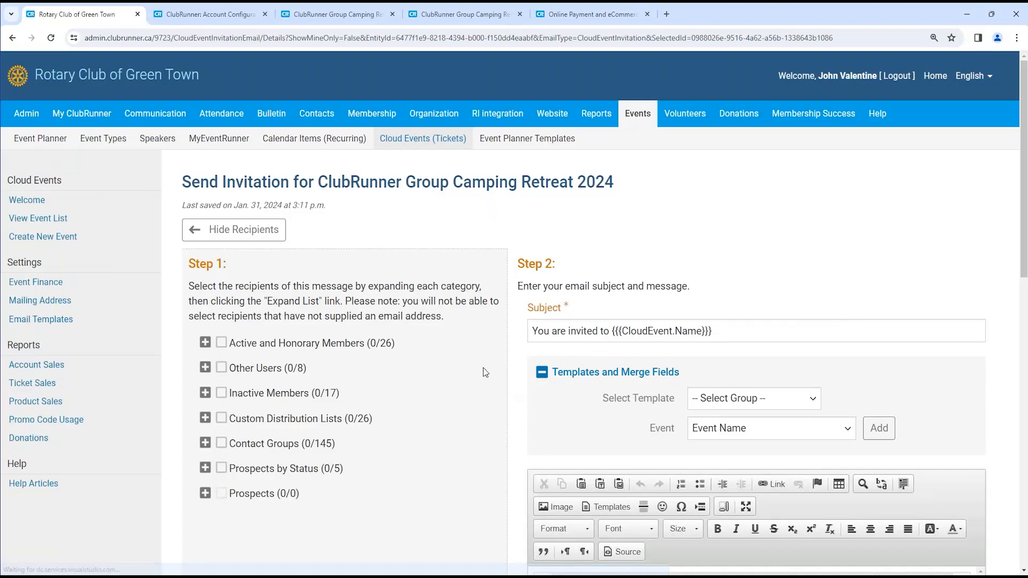
pyautogui.scroll(-2, 412, 377)
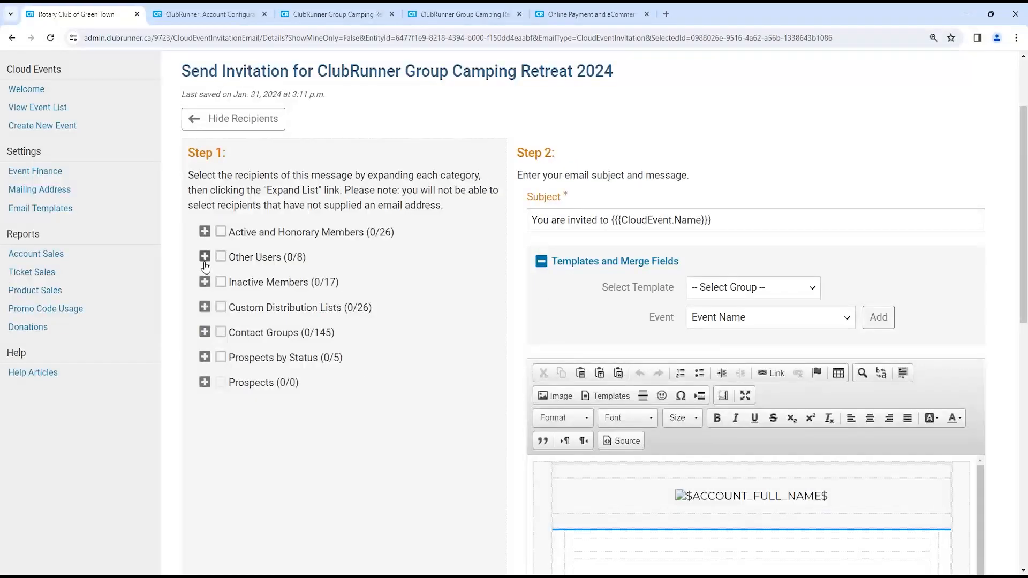
pyautogui.click(205, 308)
pyautogui.click(205, 308)
pyautogui.click(204, 337)
pyautogui.scroll(-1, 257, 315)
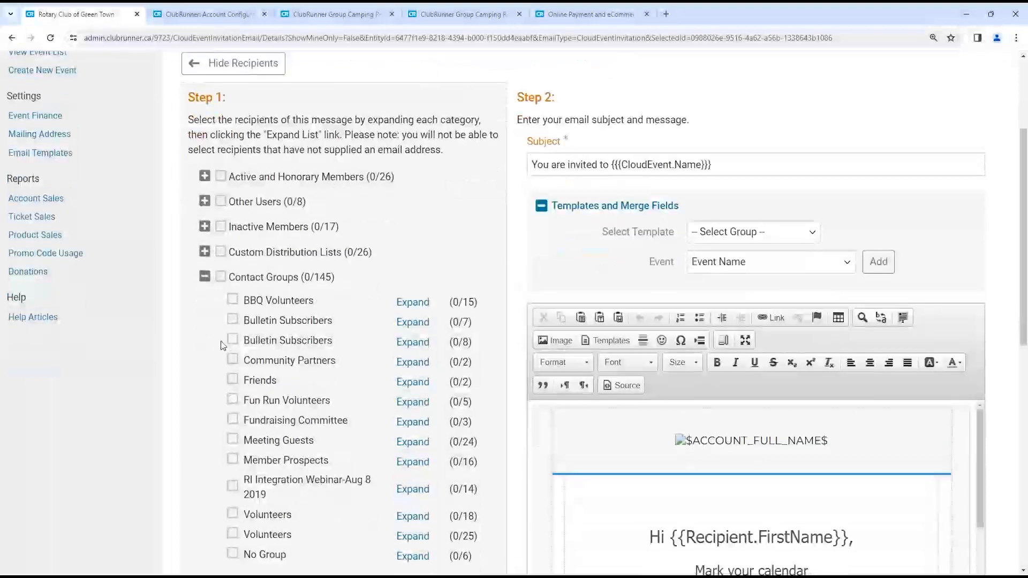
pyautogui.scroll(-2, 257, 313)
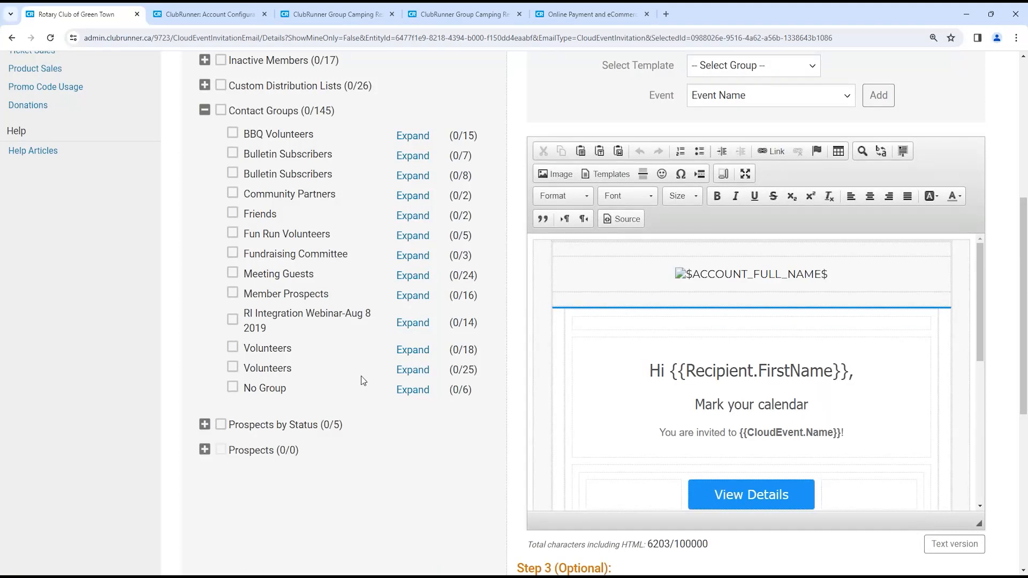
pyautogui.scroll(2, 287, 272)
pyautogui.click(220, 146)
pyautogui.click(221, 171)
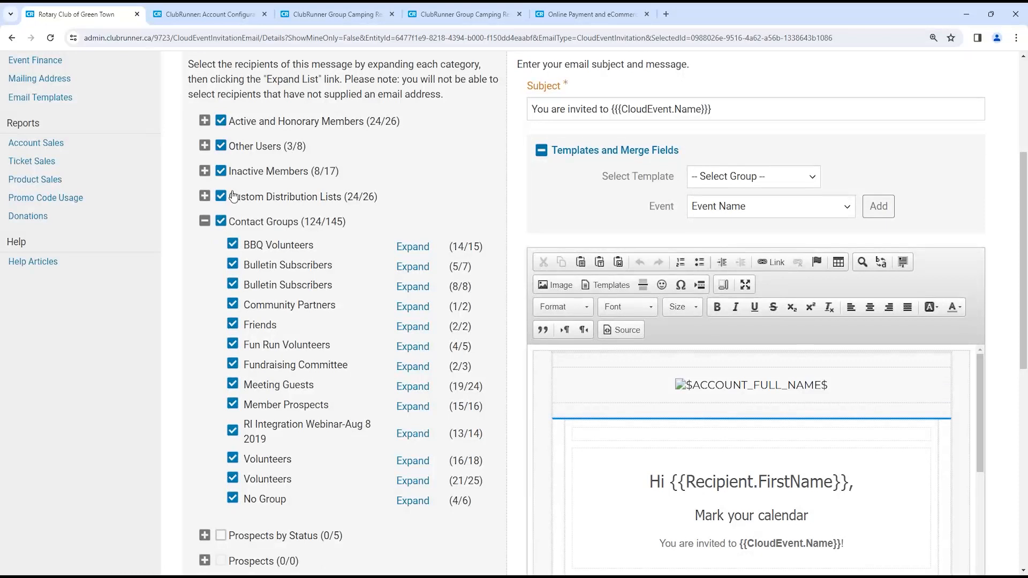
pyautogui.click(205, 221)
pyautogui.click(220, 120)
pyautogui.click(222, 147)
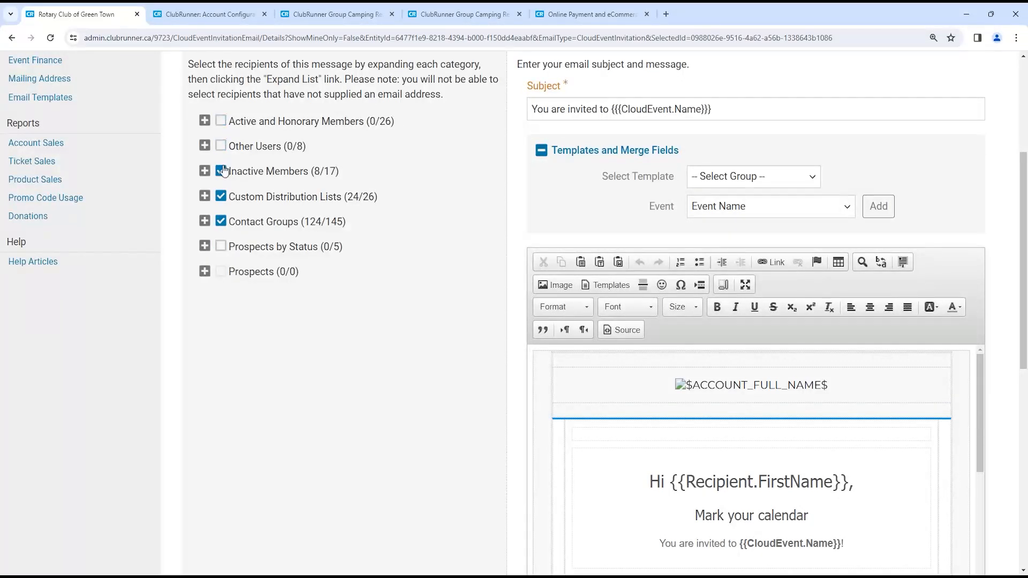
pyautogui.click(220, 146)
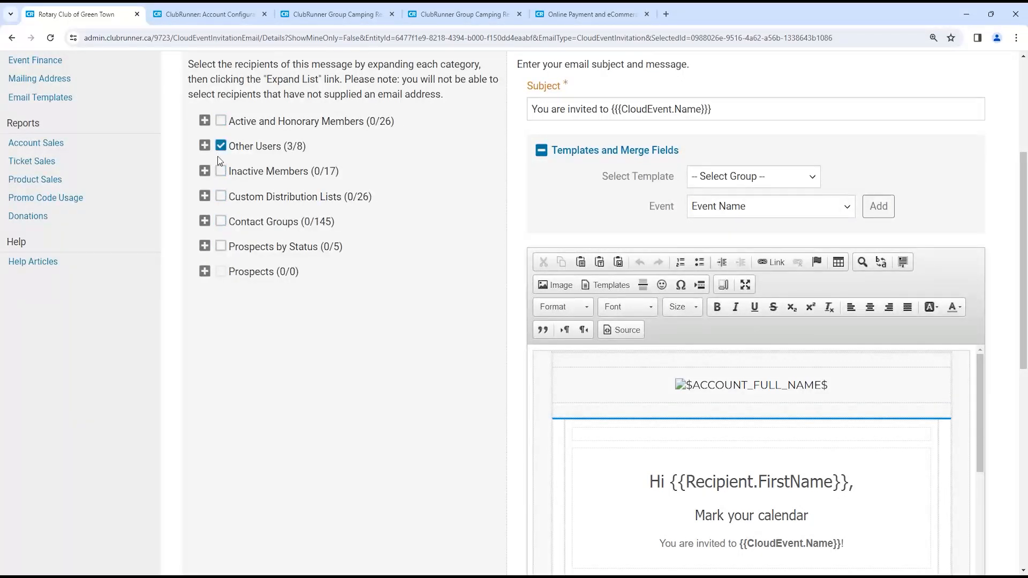
pyautogui.click(204, 171)
pyautogui.click(205, 276)
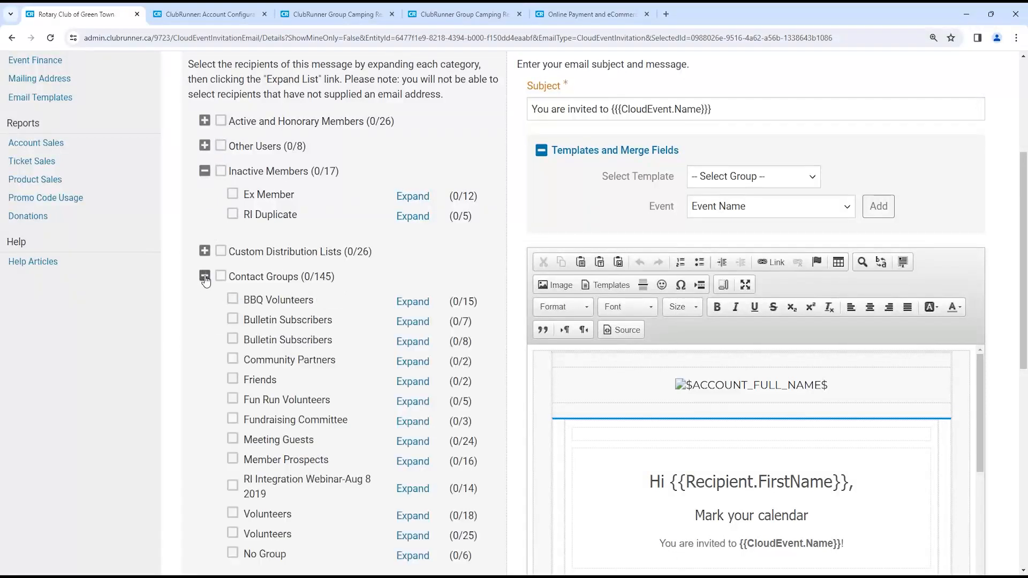
pyautogui.scroll(-2, 247, 263)
pyautogui.click(232, 187)
pyautogui.click(232, 208)
pyautogui.click(232, 327)
pyautogui.click(233, 308)
pyautogui.click(232, 288)
pyautogui.click(232, 187)
pyautogui.click(232, 208)
pyautogui.click(233, 288)
pyautogui.click(232, 308)
pyautogui.click(232, 328)
pyautogui.scroll(6, 204, 329)
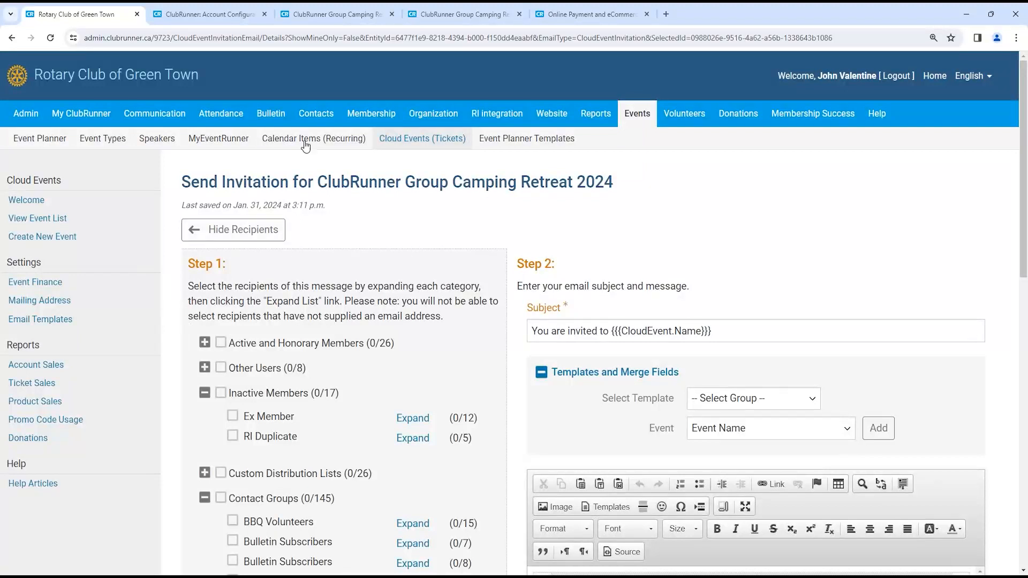
pyautogui.click(313, 119)
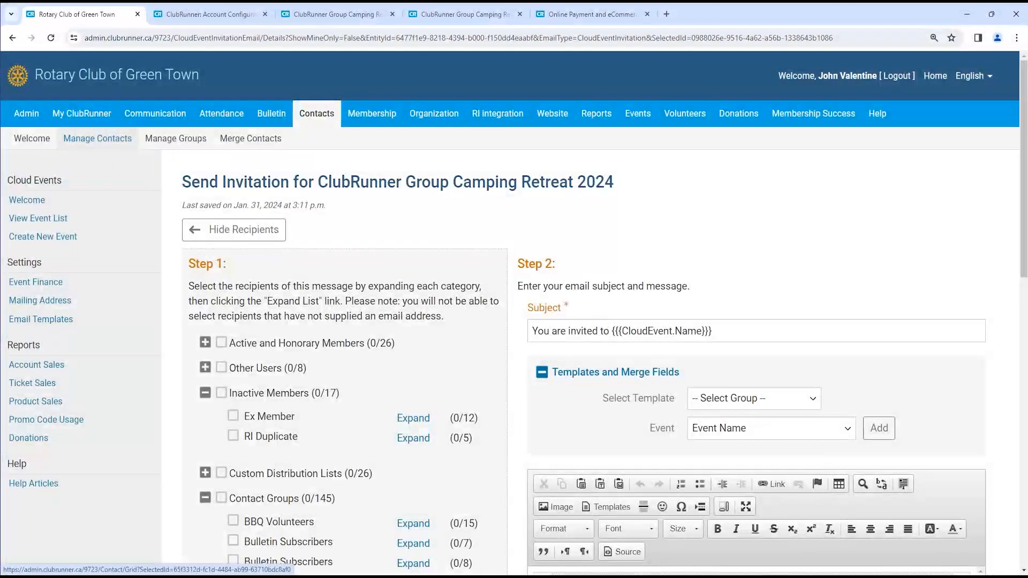
# - Review the All Contacts list, then go to the Cloud Events (Tickets) introduction page
pyautogui.click(97, 140)
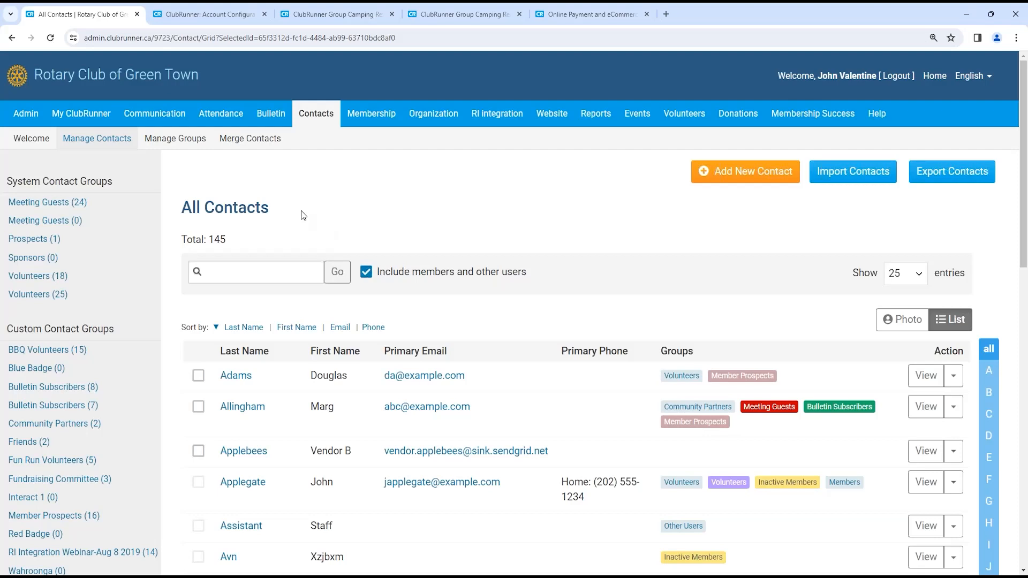
pyautogui.scroll(-2, 837, 281)
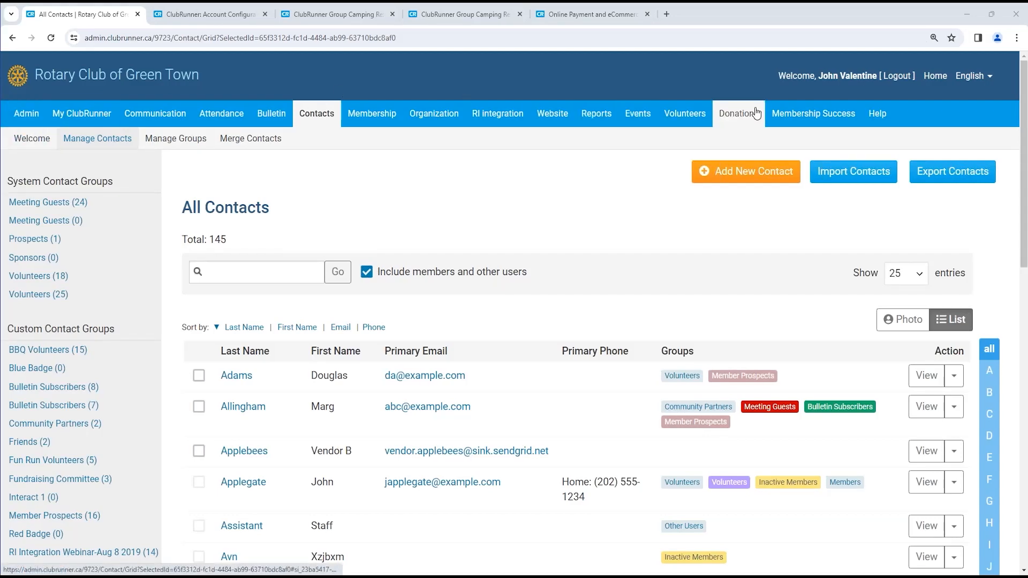
pyautogui.moveTo(637, 118)
pyautogui.click(388, 140)
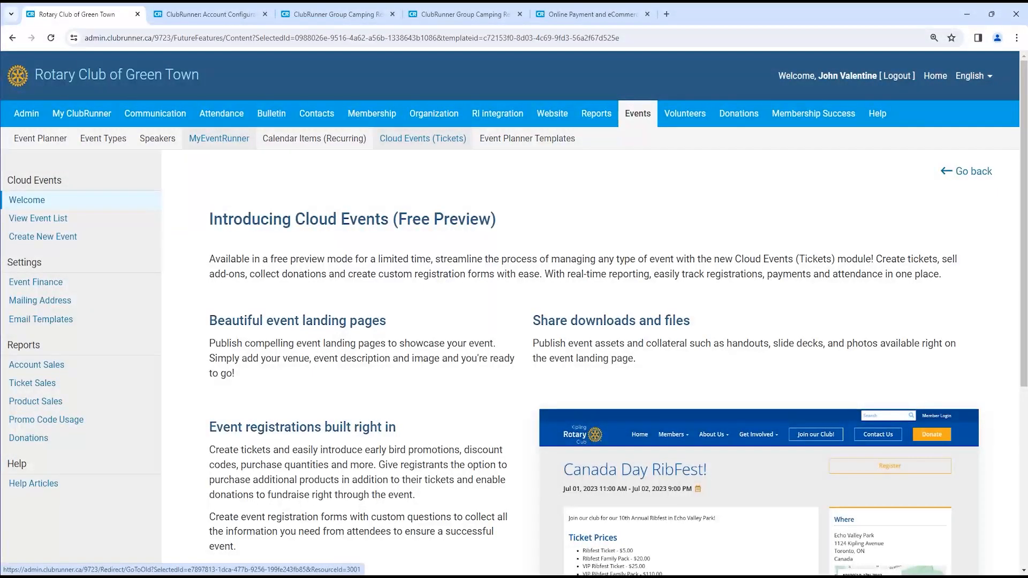
# - Check the address of the public Camping Retreat event page
pyautogui.click(338, 14)
pyautogui.click(85, 38)
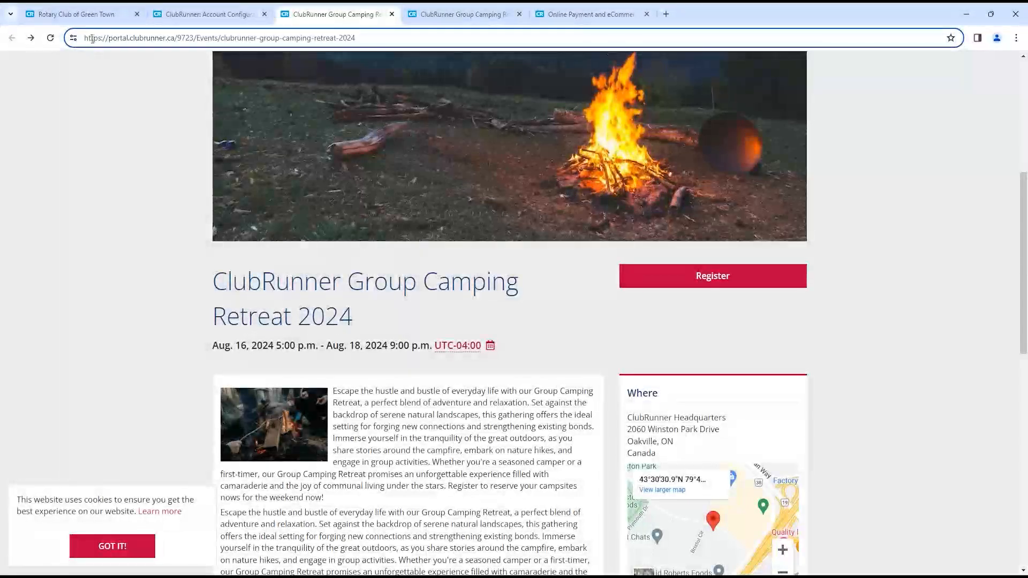
pyautogui.moveTo(85, 38); pyautogui.dragTo(203, 34)
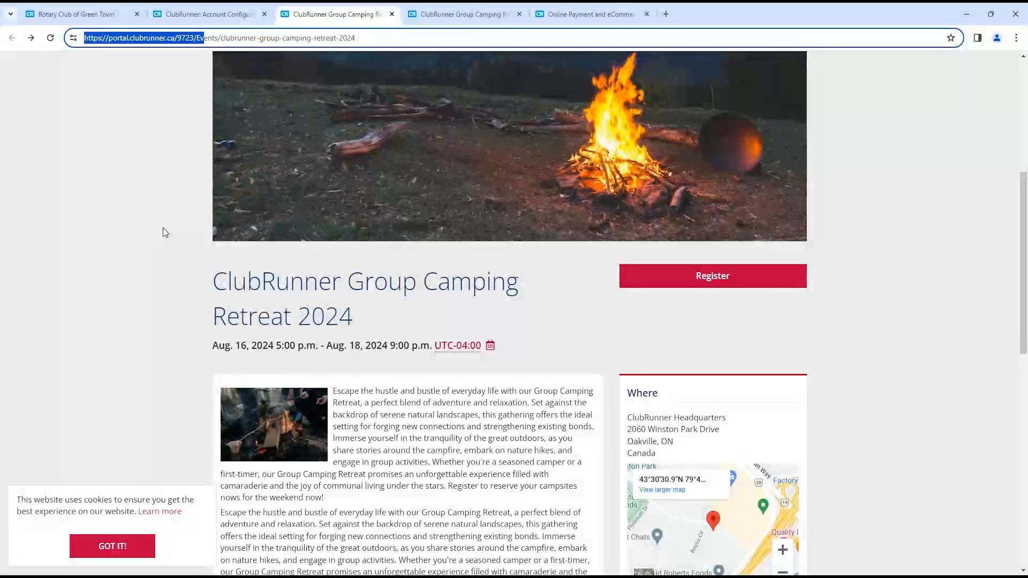
# - Open the Cloud Events event list, close the duplicate club tab, and open the Camping Retreat dashboard
pyautogui.click(209, 14)
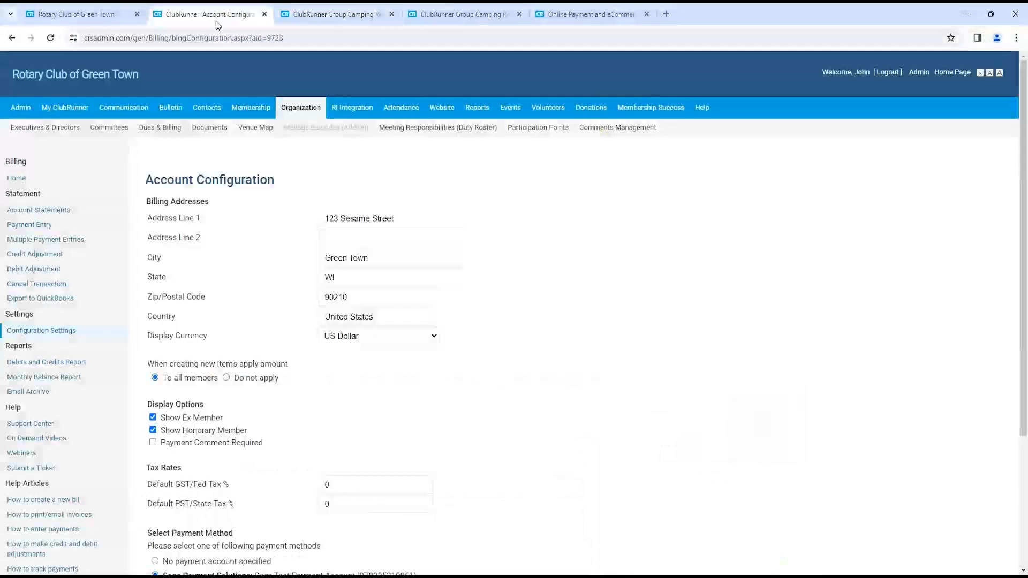
pyautogui.moveTo(510, 107)
pyautogui.click(333, 129)
pyautogui.click(94, 13)
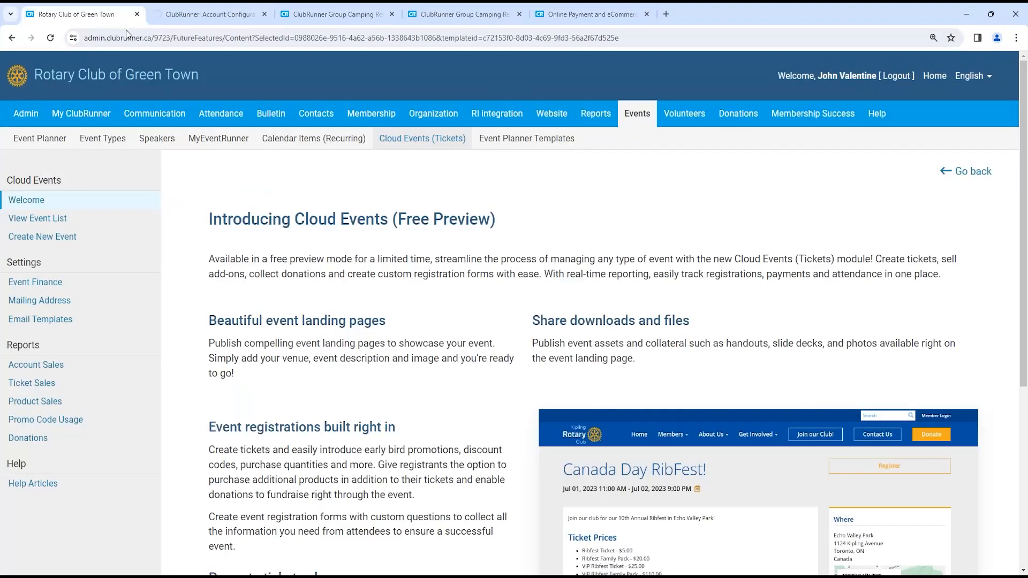
pyautogui.click(95, 222)
pyautogui.click(264, 14)
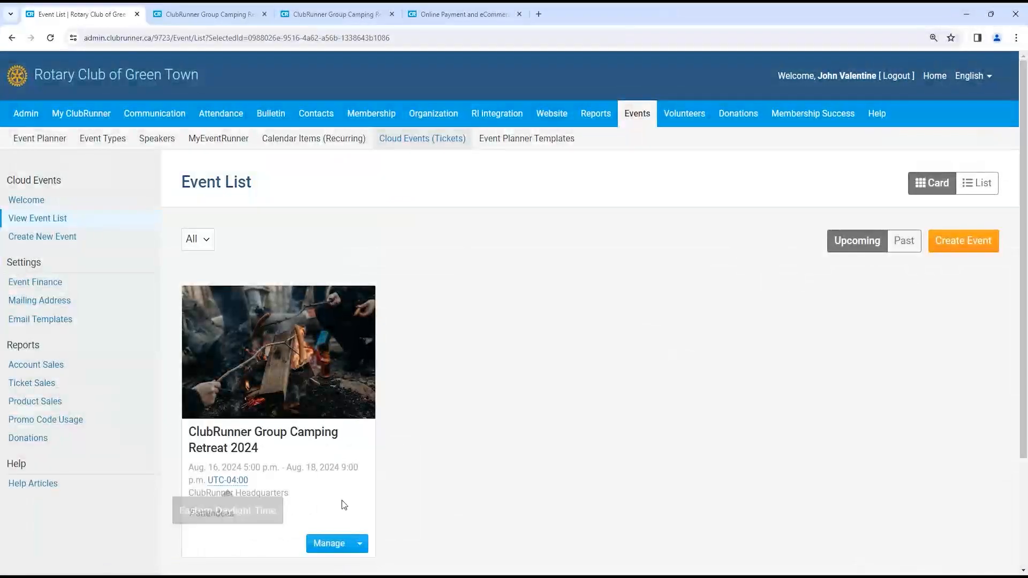
pyautogui.click(360, 543)
pyautogui.scroll(-3, 359, 538)
pyautogui.click(331, 401)
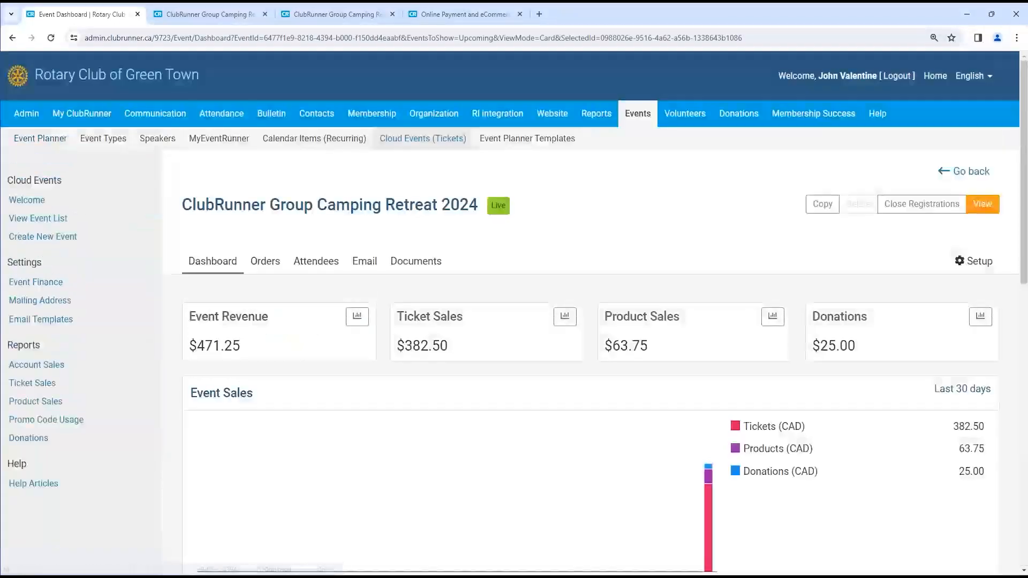
# - Go to Setup > Landing Page and locate the Landing Page Link section with its permalink
pyautogui.click(958, 261)
pyautogui.scroll(-10, 551, 298)
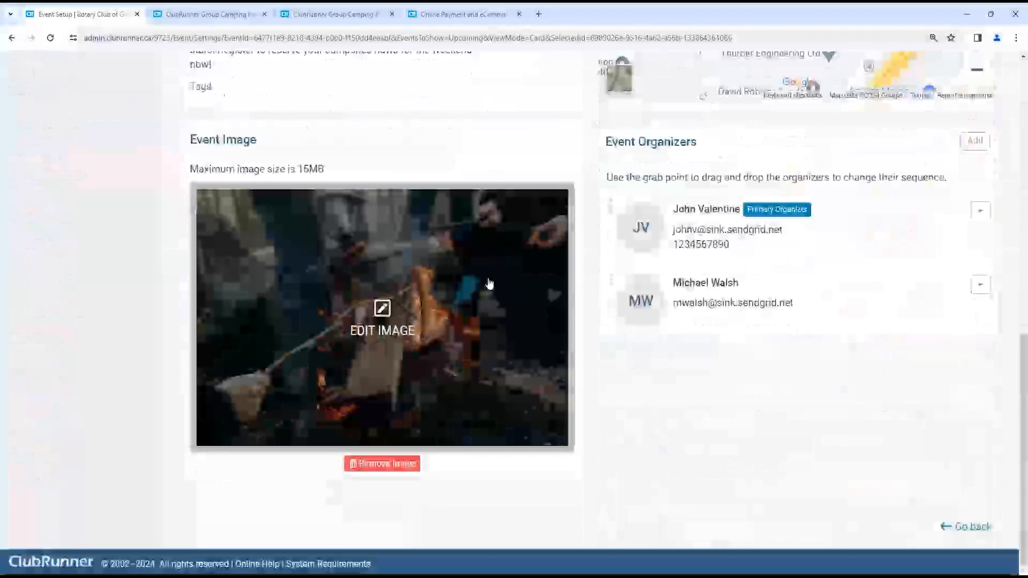
pyautogui.scroll(9, 486, 284)
pyautogui.click(255, 296)
pyautogui.scroll(-5, 392, 239)
pyautogui.scroll(-13, 391, 239)
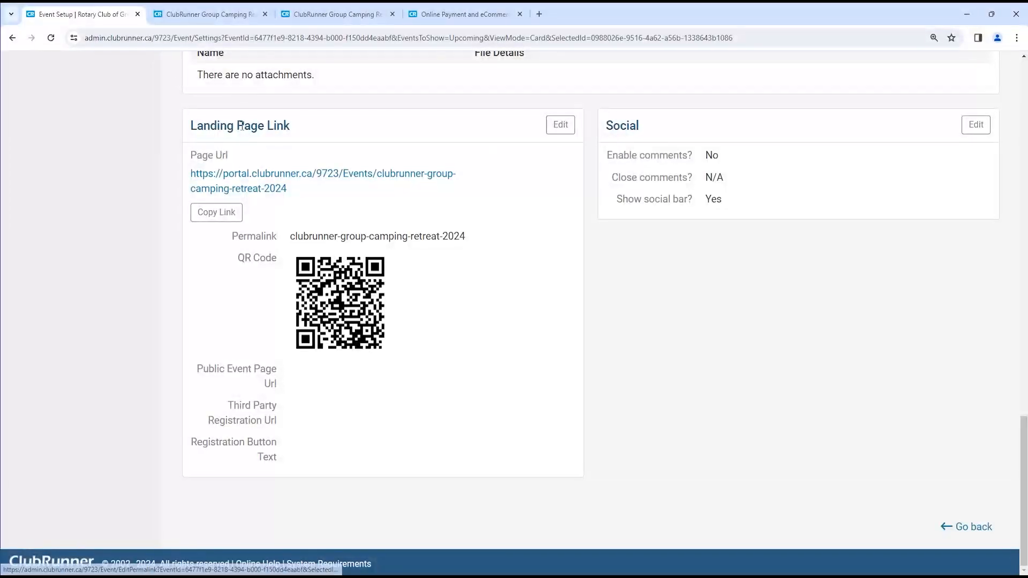
pyautogui.moveTo(298, 141); pyautogui.dragTo(247, 155)
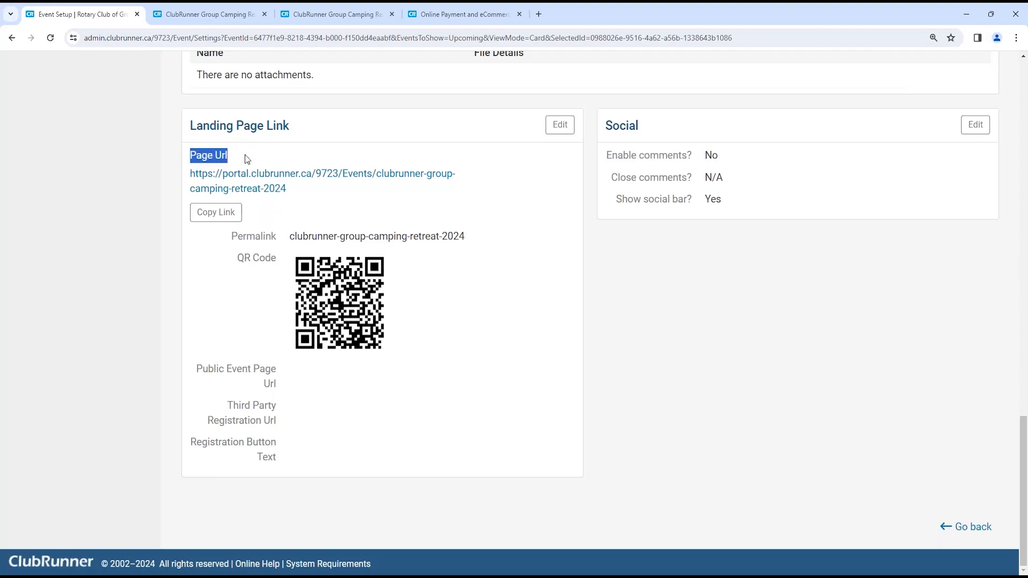
pyautogui.click(559, 125)
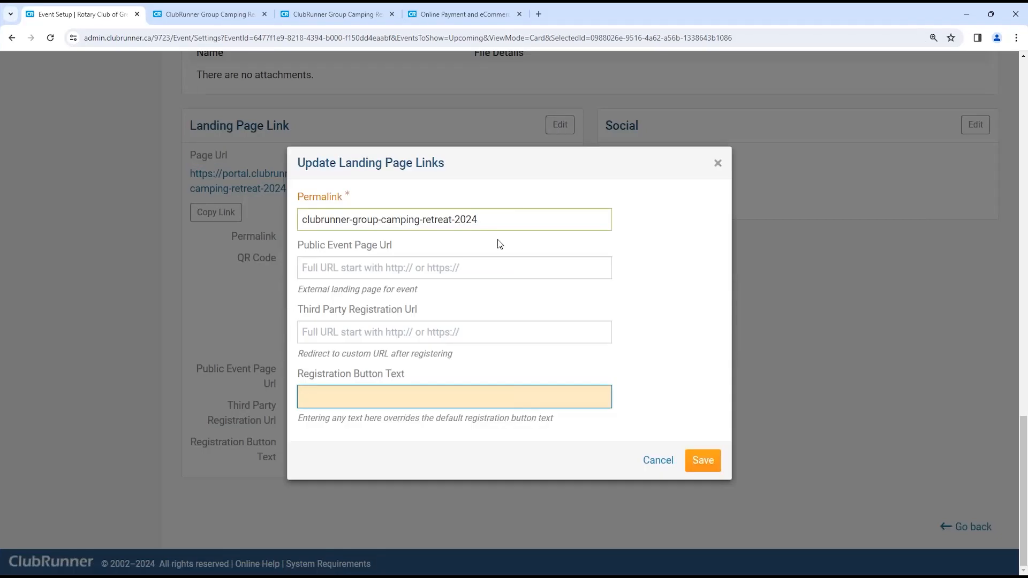
pyautogui.moveTo(391, 245); pyautogui.dragTo(301, 252)
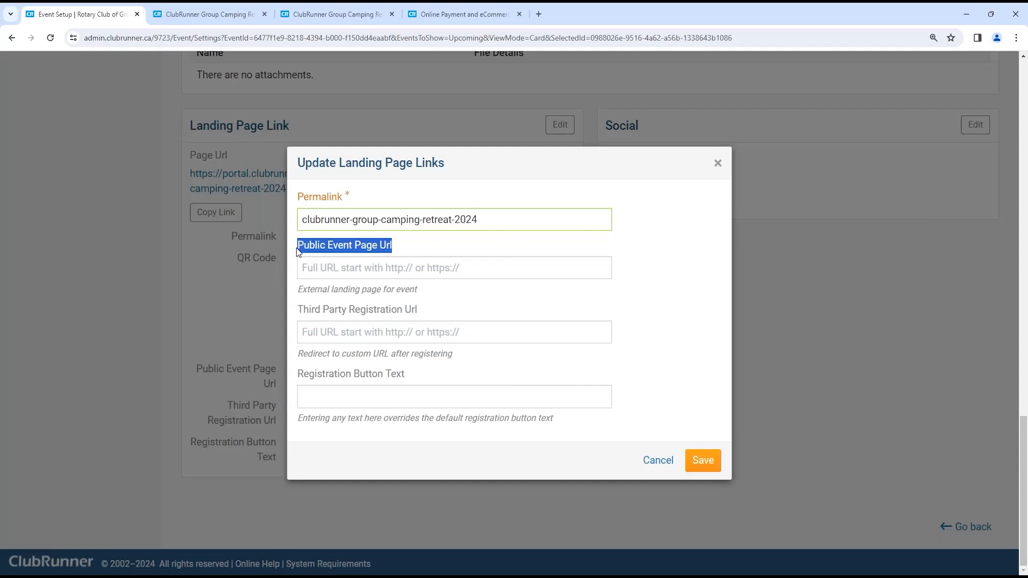
pyautogui.click(330, 276)
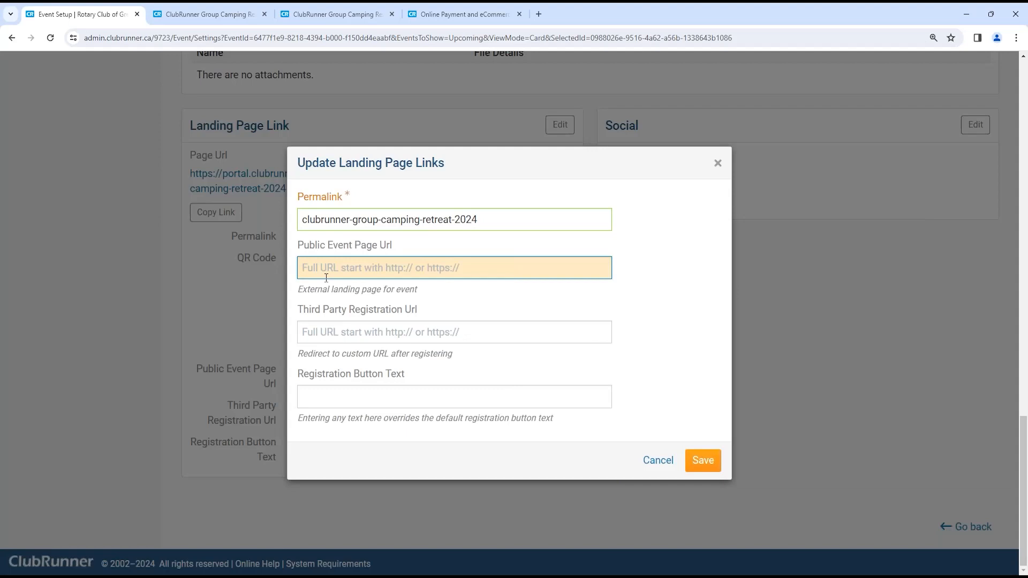
pyautogui.write('https://google.ca')
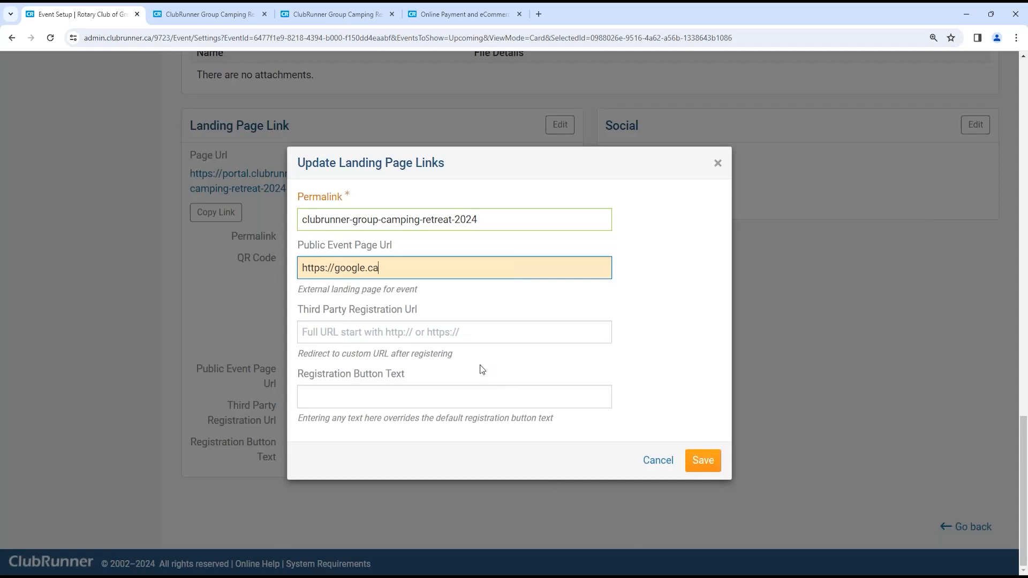
pyautogui.click(473, 407)
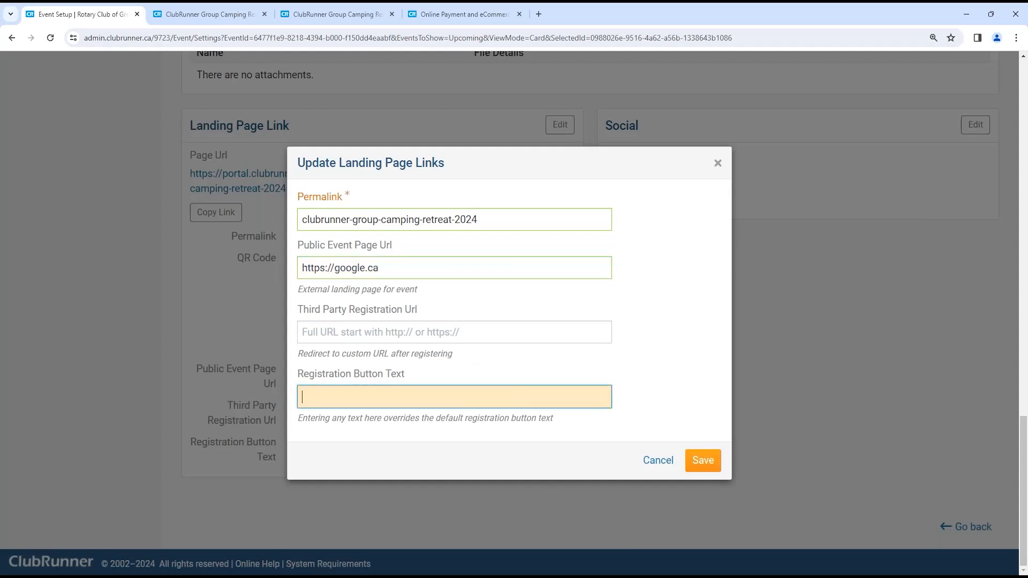
pyautogui.moveTo(395, 262); pyautogui.dragTo(358, 266)
pyautogui.click(703, 460)
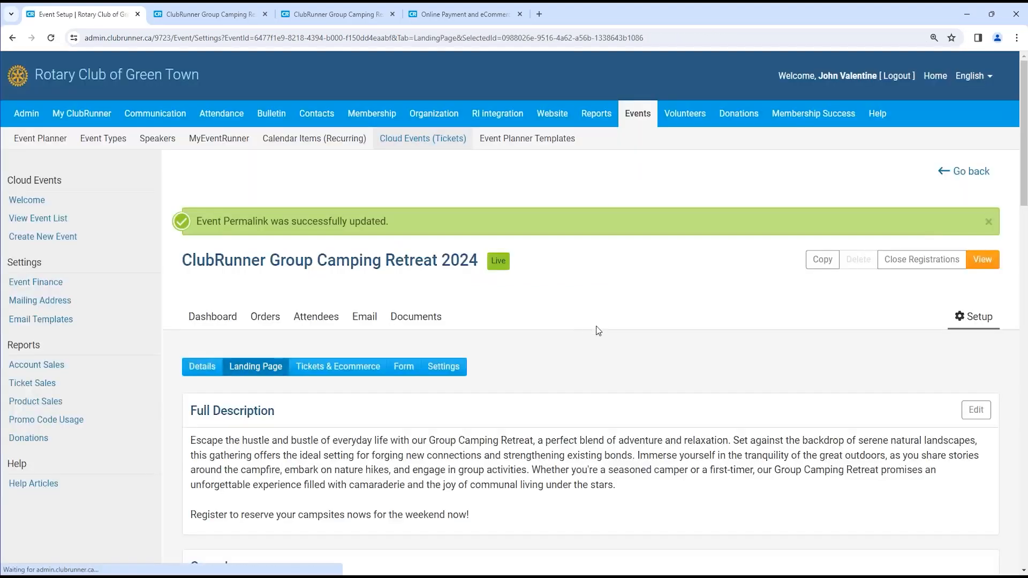
# - Check the order confirmation, public event page and google.ca tabs, then return to event setup
pyautogui.click(327, 7)
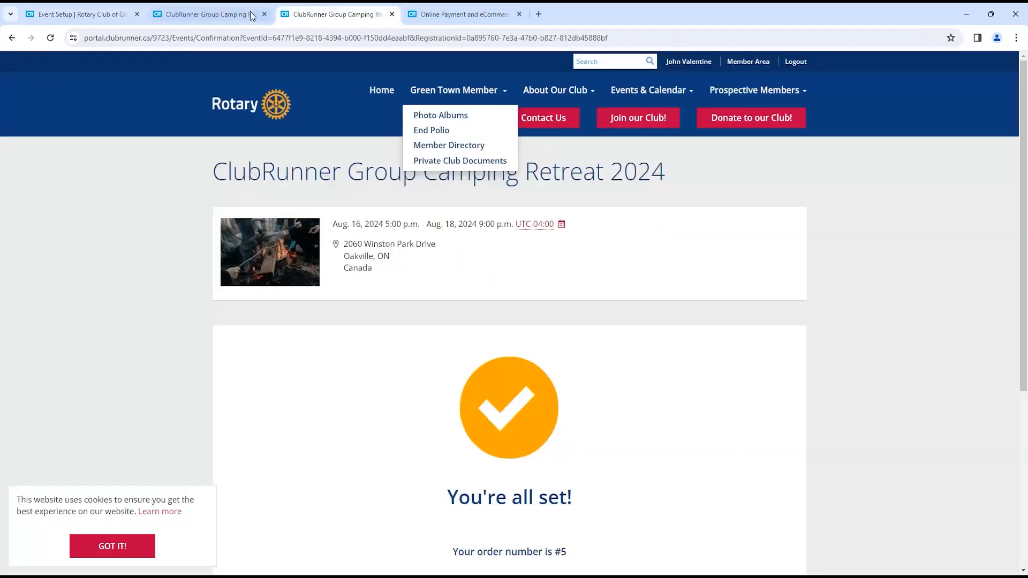
pyautogui.click(209, 14)
pyautogui.moveTo(204, 37); pyautogui.dragTo(91, 49)
pyautogui.click(31, 38)
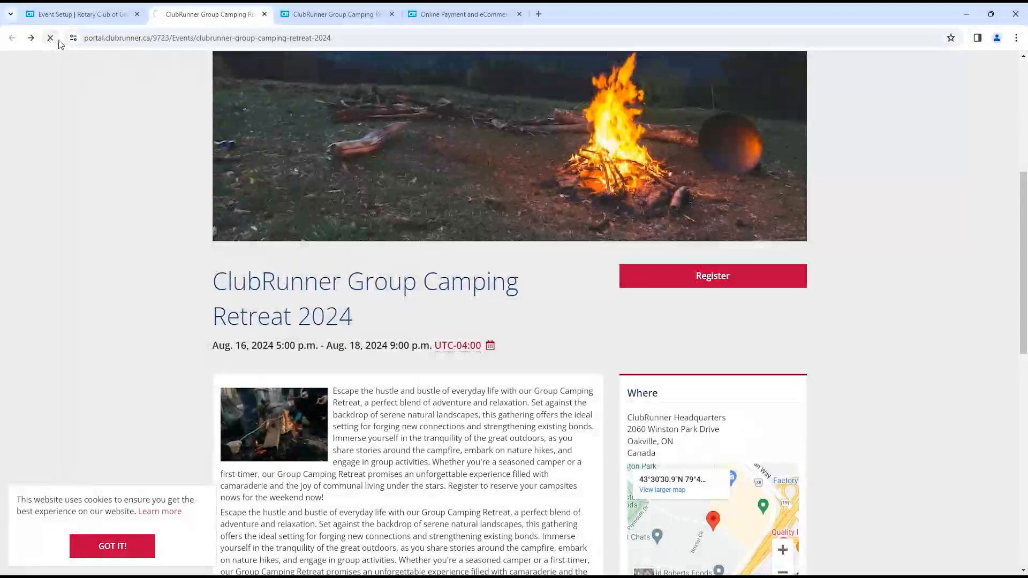
pyautogui.click(80, 14)
# - Return to the landing page settings and select the landing page URL
pyautogui.click(202, 366)
pyautogui.rightClick(214, 369)
pyautogui.click(315, 316)
pyautogui.scroll(-8, 316, 316)
pyautogui.scroll(-4, 315, 316)
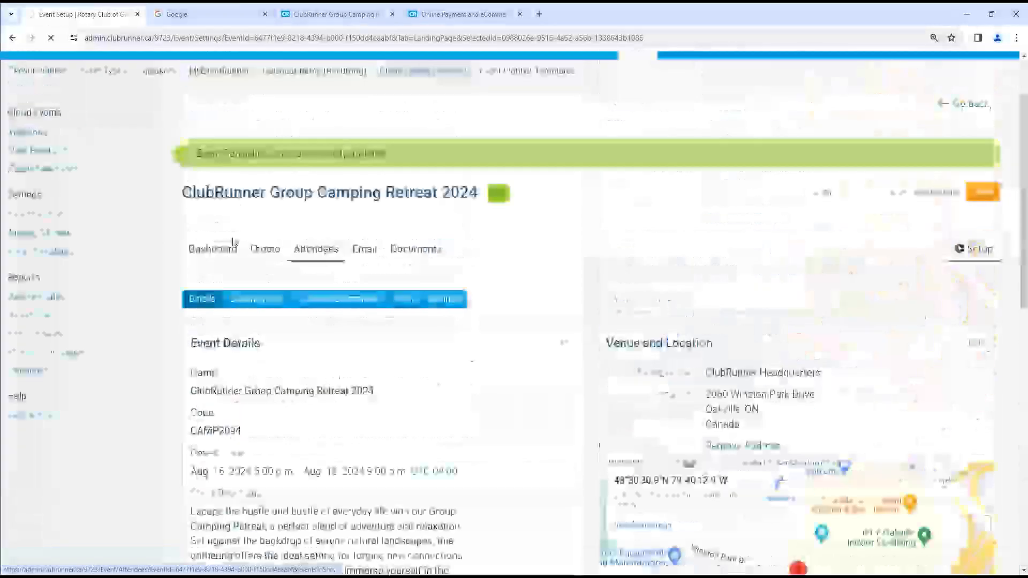
pyautogui.scroll(-4, 312, 298)
pyautogui.scroll(-15, 313, 298)
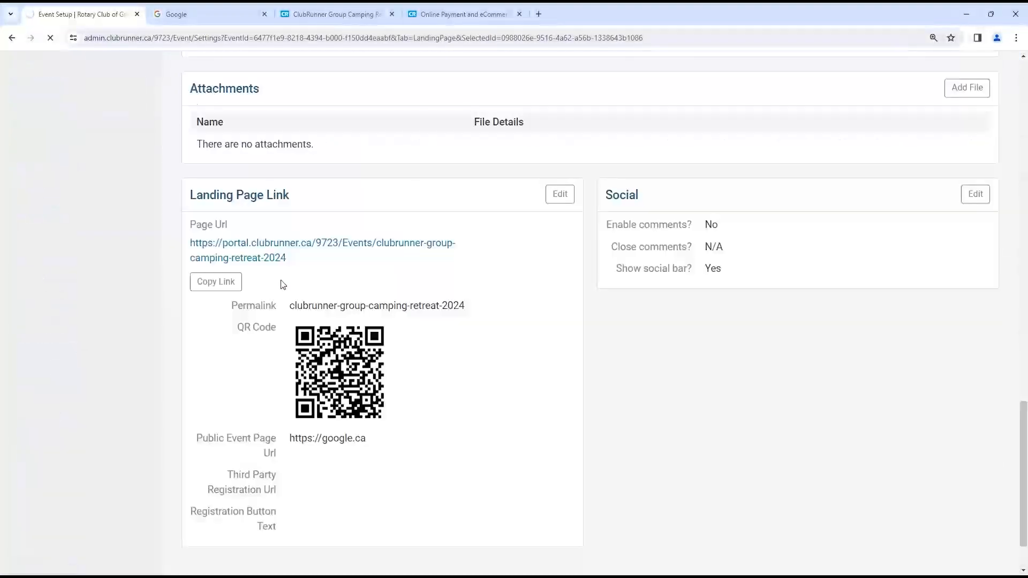
pyautogui.tripleClick(194, 243)
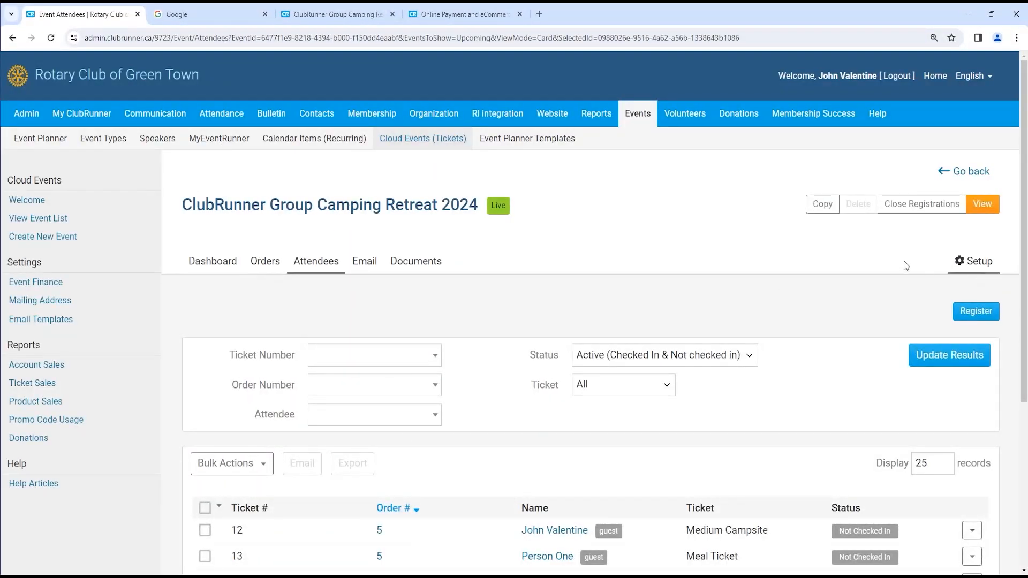
# - Open Setup > Landing Page and review the Landing Page Link's Page Url and Public Event Page Url
pyautogui.click(973, 261)
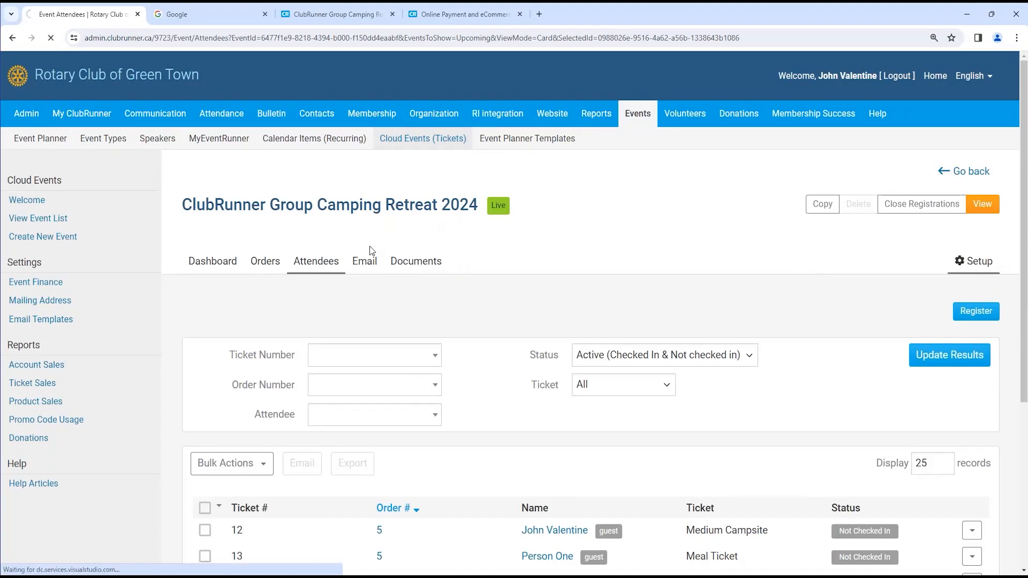
pyautogui.scroll(-7, 333, 363)
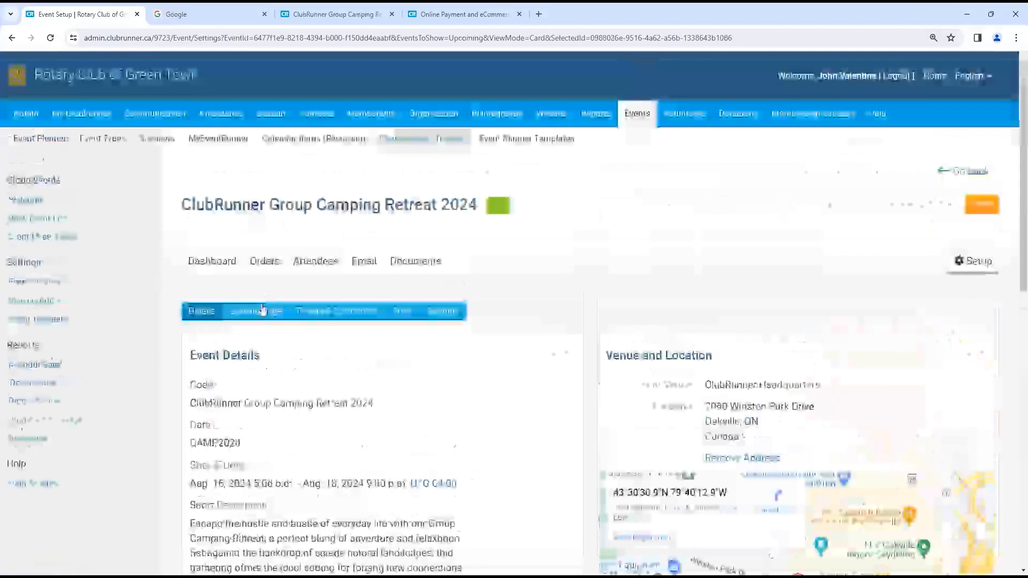
pyautogui.click(262, 309)
pyautogui.scroll(-12, 310, 364)
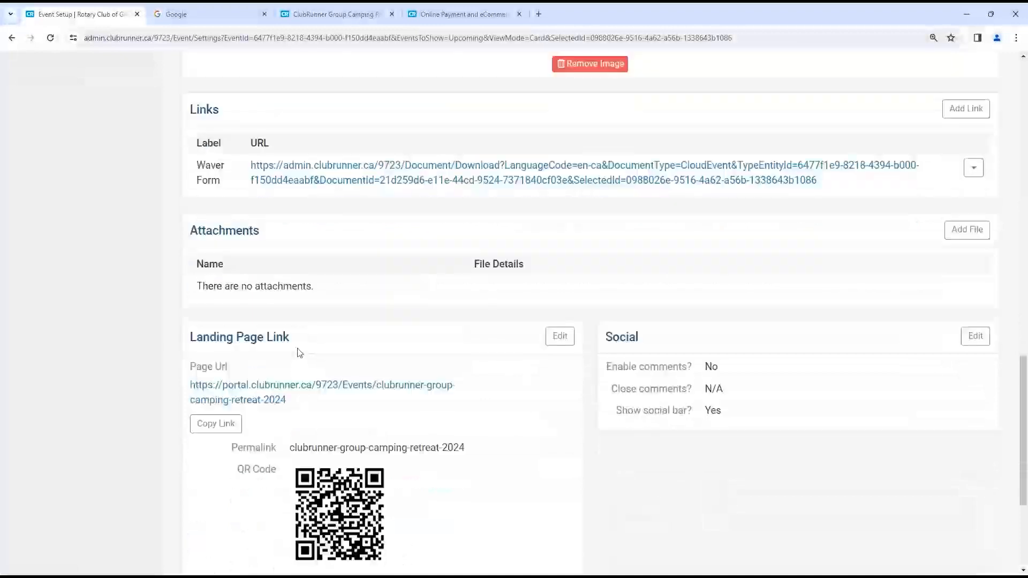
pyautogui.scroll(-2, 298, 353)
pyautogui.scroll(-2, 206, 303)
pyautogui.moveTo(391, 401); pyautogui.dragTo(288, 396)
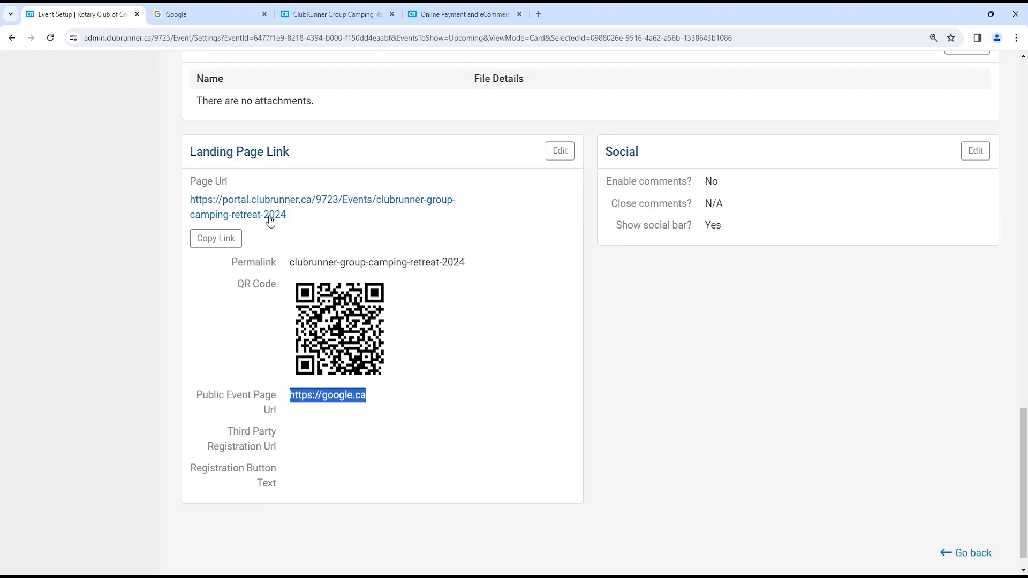
pyautogui.moveTo(300, 219); pyautogui.dragTo(186, 197)
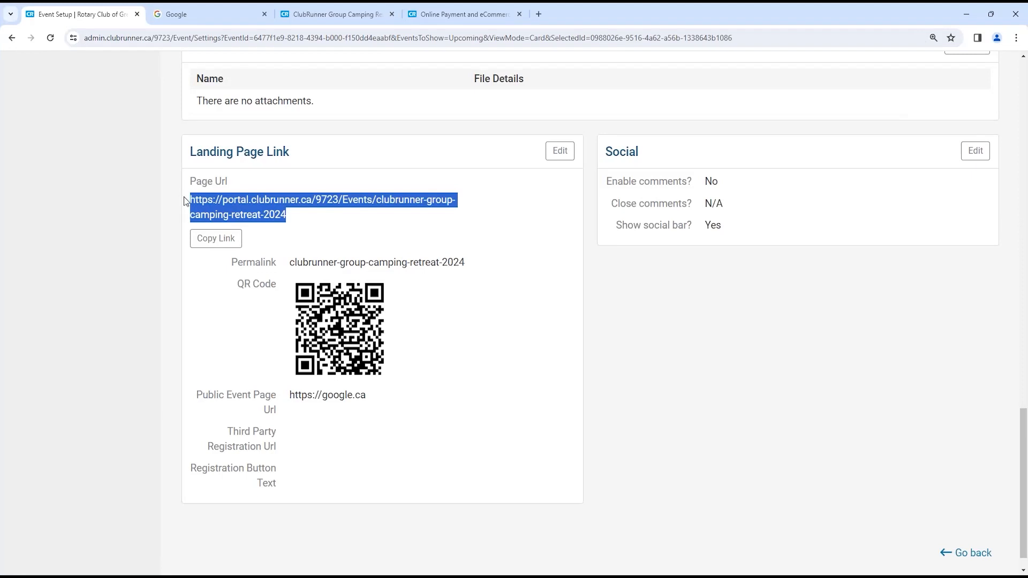
pyautogui.moveTo(295, 395); pyautogui.dragTo(366, 394)
pyautogui.click(369, 393)
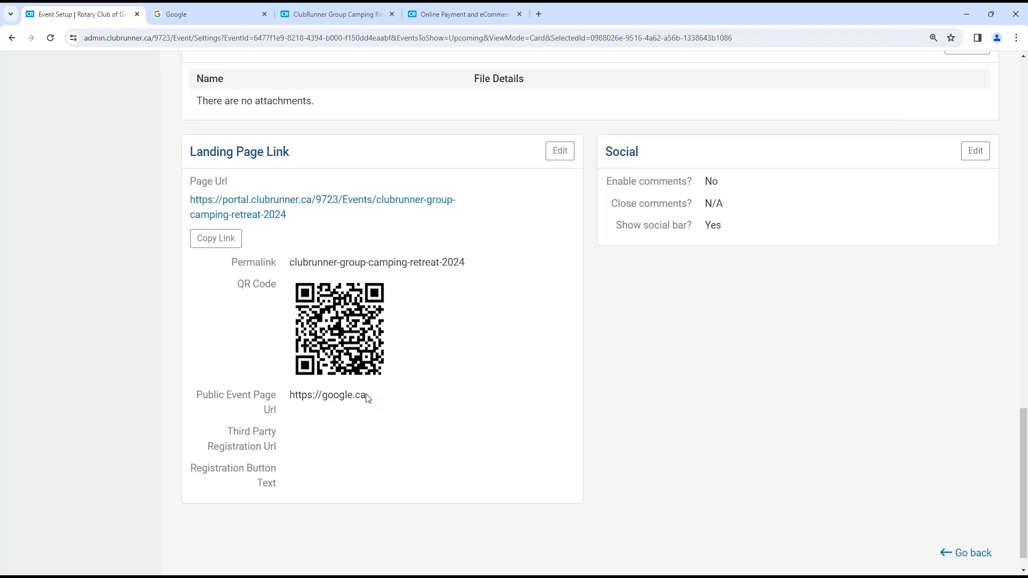
pyautogui.moveTo(371, 396); pyautogui.dragTo(295, 395)
# - Test the landing page Page Url, confirming it redirects to google.ca, then return to event setup
pyautogui.click(225, 206)
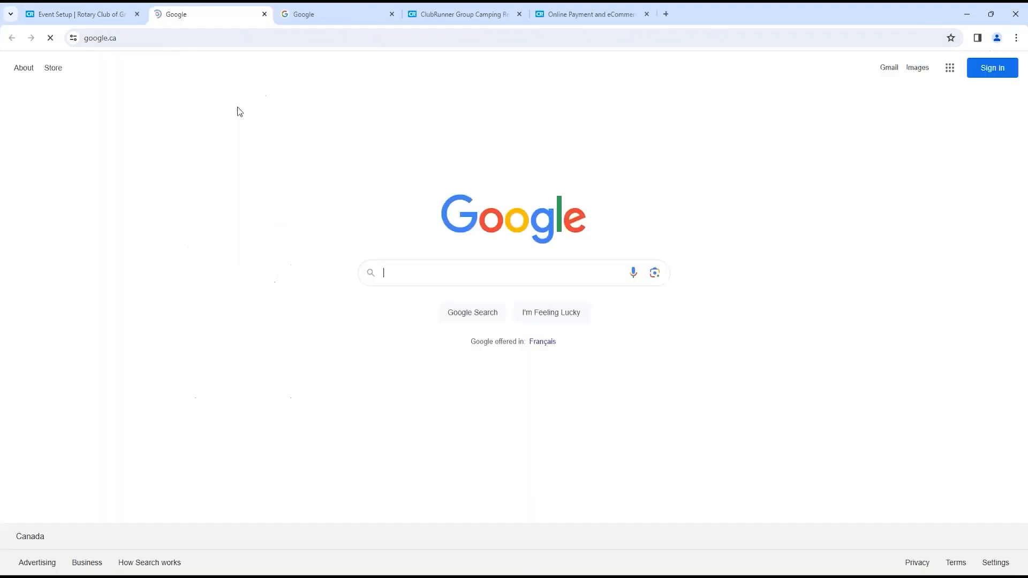
pyautogui.click(165, 38)
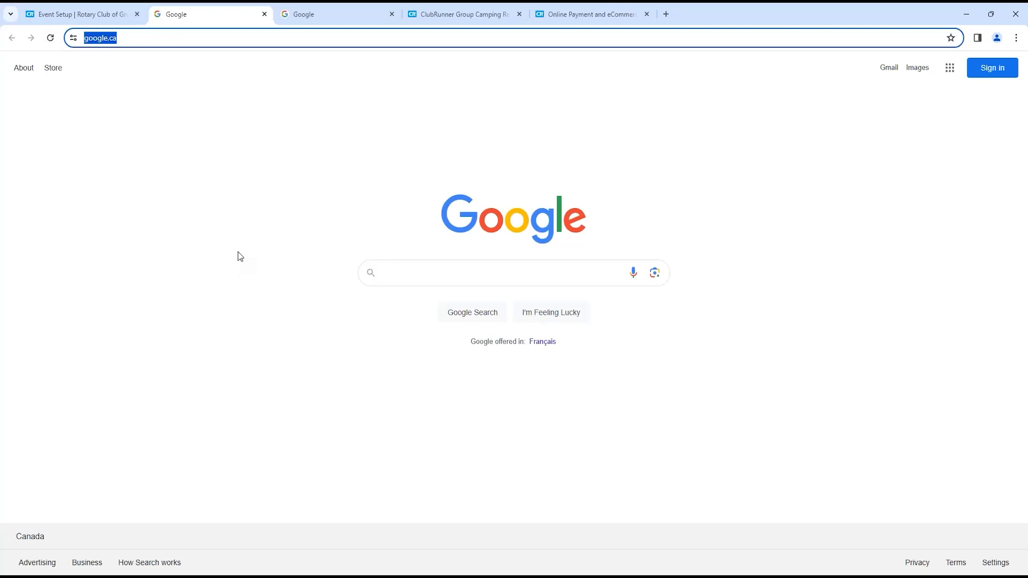
pyautogui.click(104, 7)
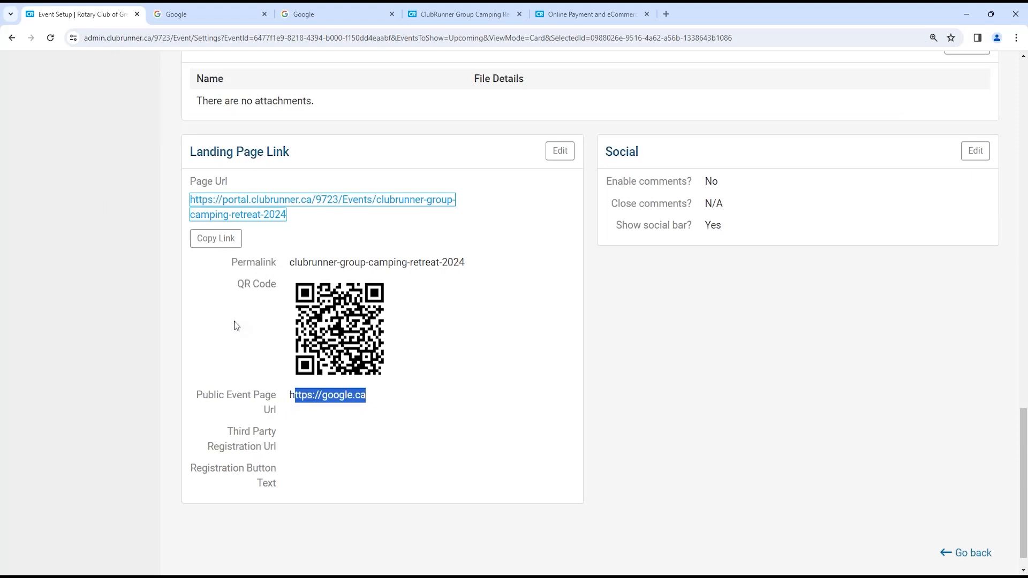
# - Edit the Landing Page Link and delete the Public Event Page Url
pyautogui.click(559, 152)
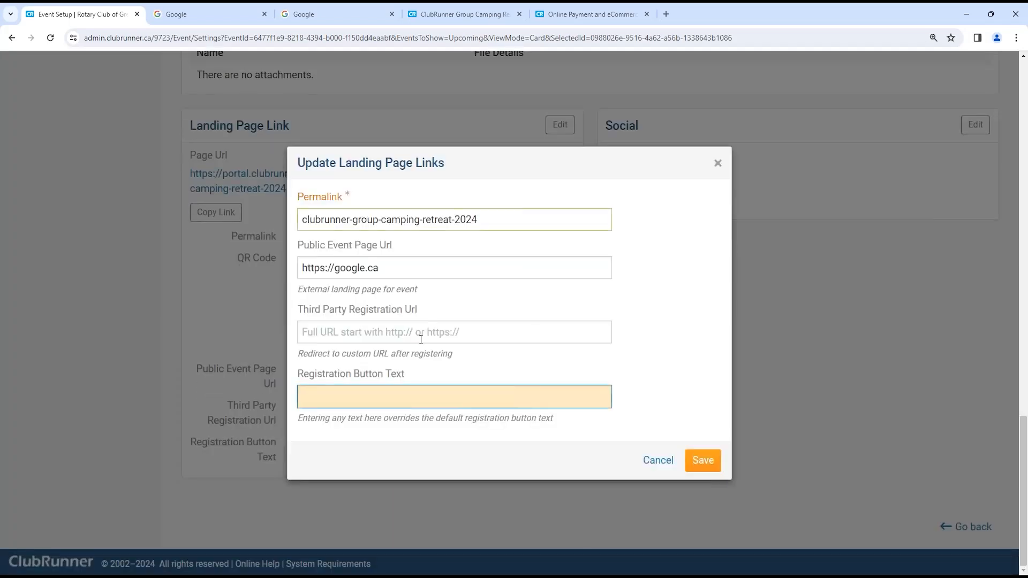
pyautogui.hotkey('shift', 'Tab')
pyautogui.hotkey('shift', 'Tab')
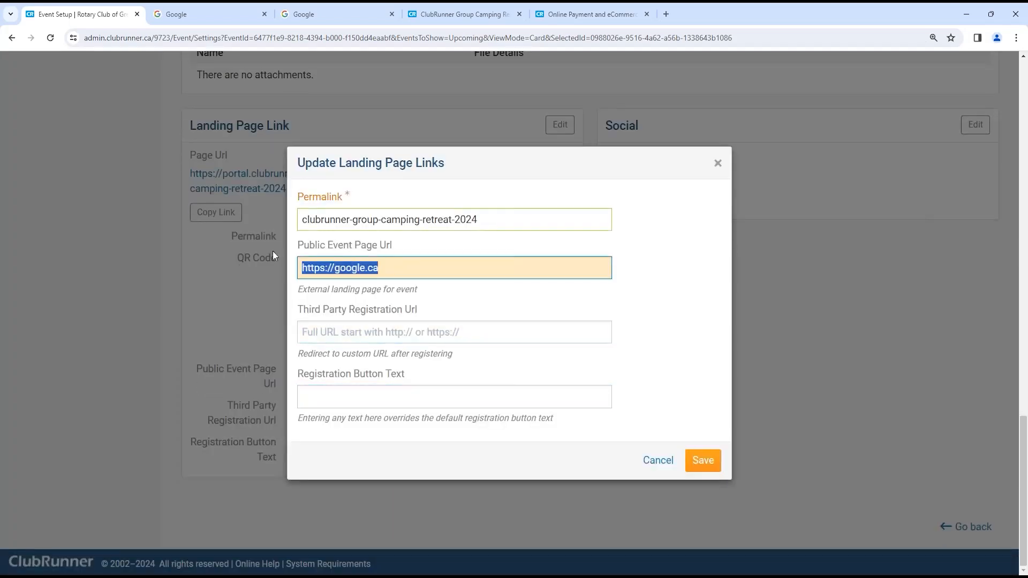
pyautogui.press('BackSpace')
pyautogui.click(367, 332)
pyautogui.write('https://google.ca')
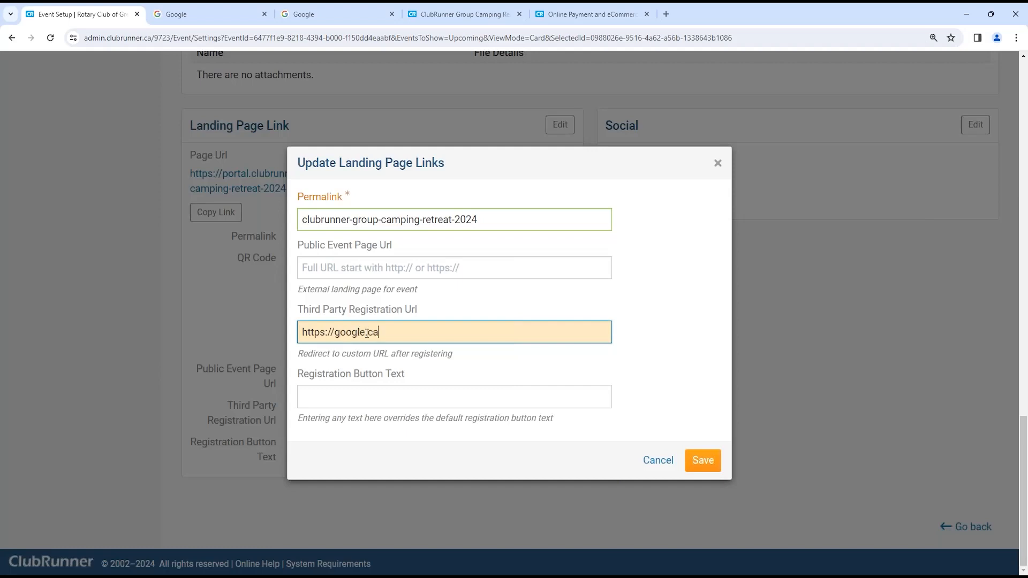
pyautogui.moveTo(441, 304); pyautogui.dragTo(322, 304)
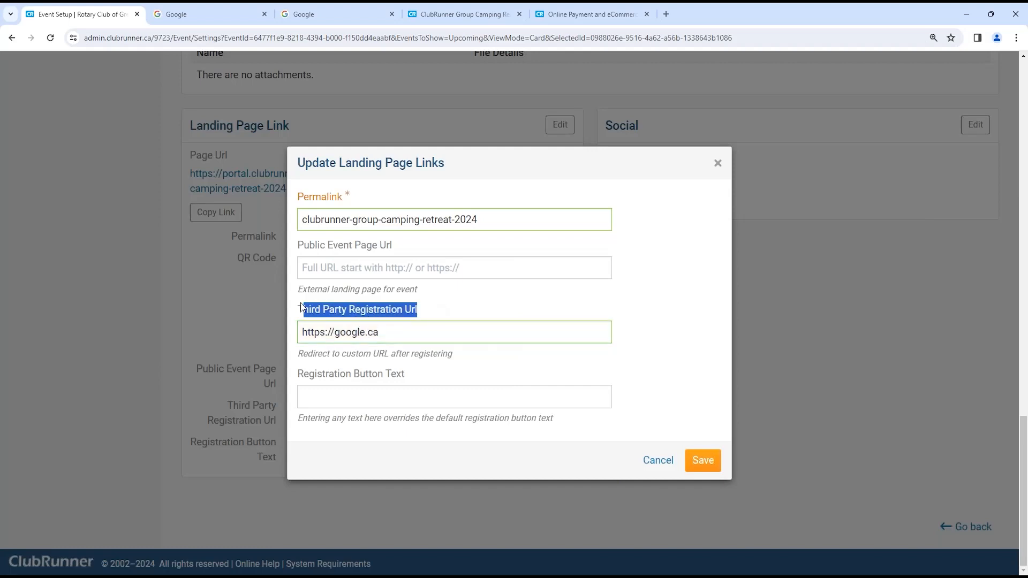
pyautogui.click(693, 453)
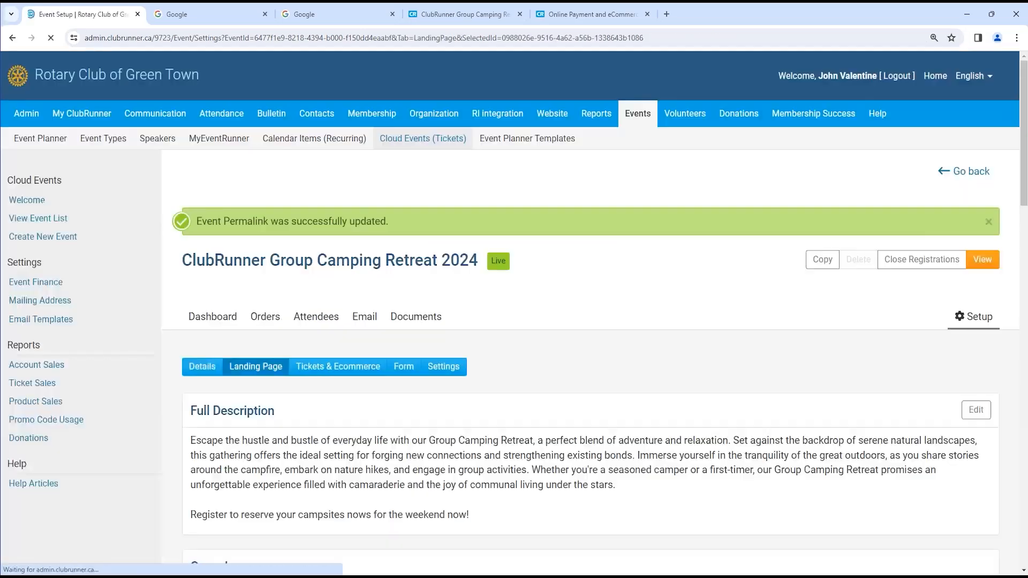
pyautogui.scroll(-13, 254, 298)
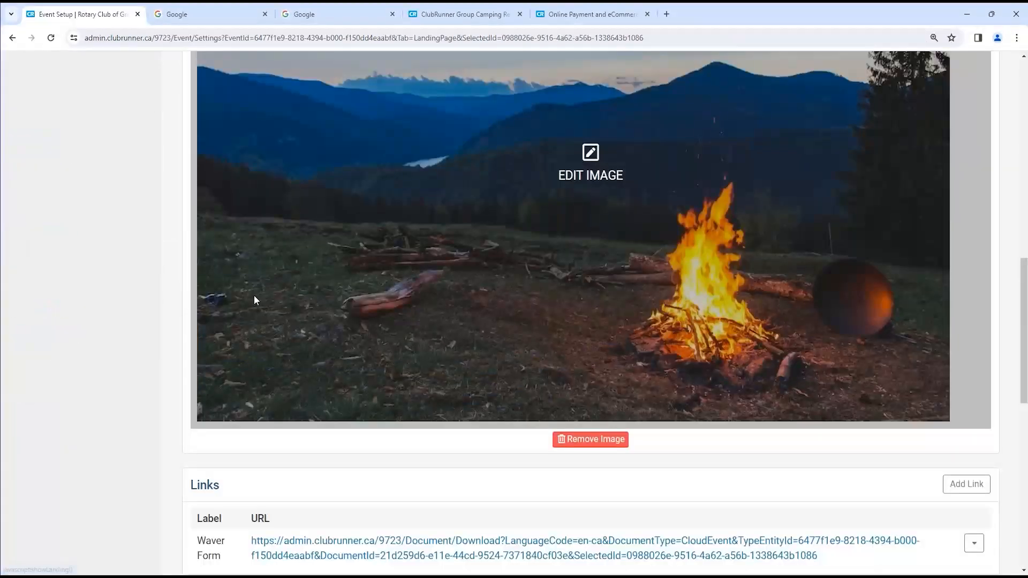
# - Open the landing page in a new tab and click Register to see where it leads
pyautogui.scroll(-8, 253, 298)
pyautogui.middleClick(251, 312)
pyautogui.click(326, 16)
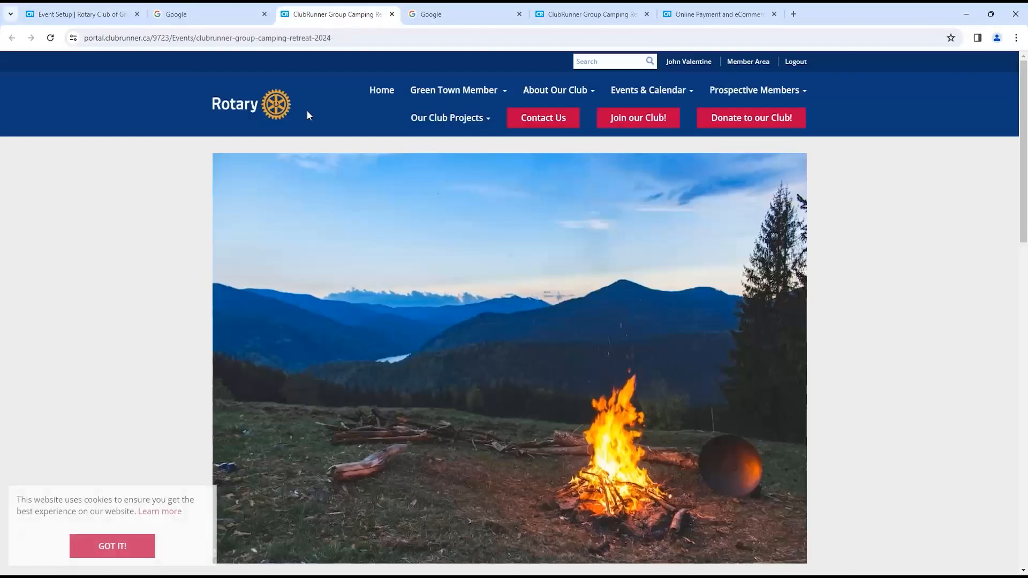
pyautogui.scroll(-8, 269, 357)
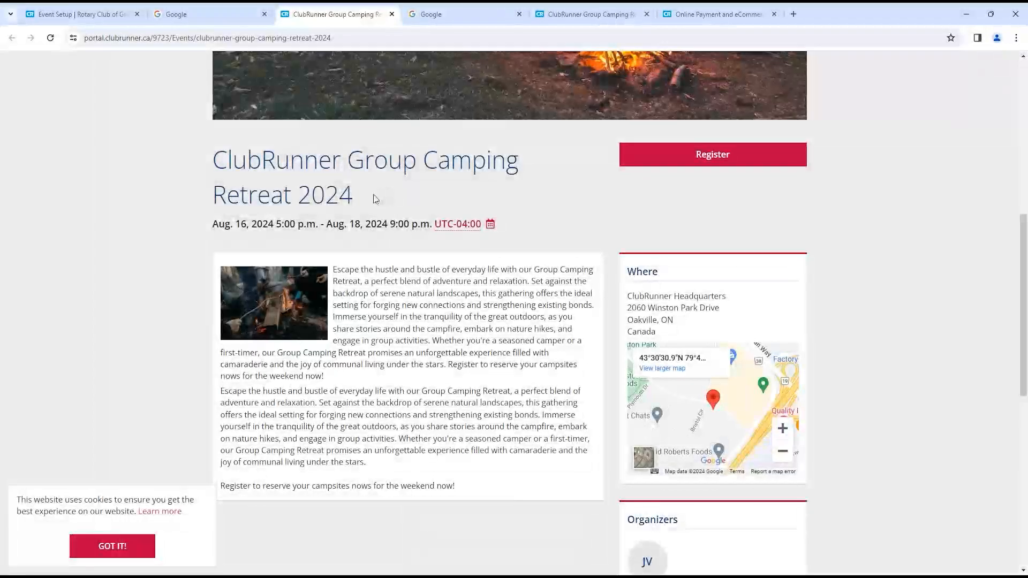
pyautogui.scroll(2, 369, 202)
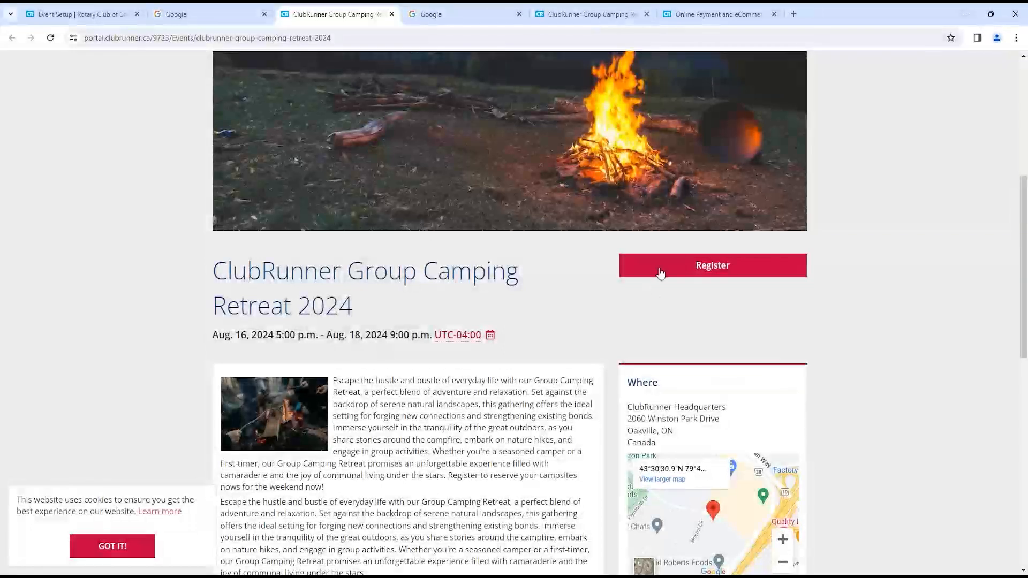
pyautogui.click(666, 267)
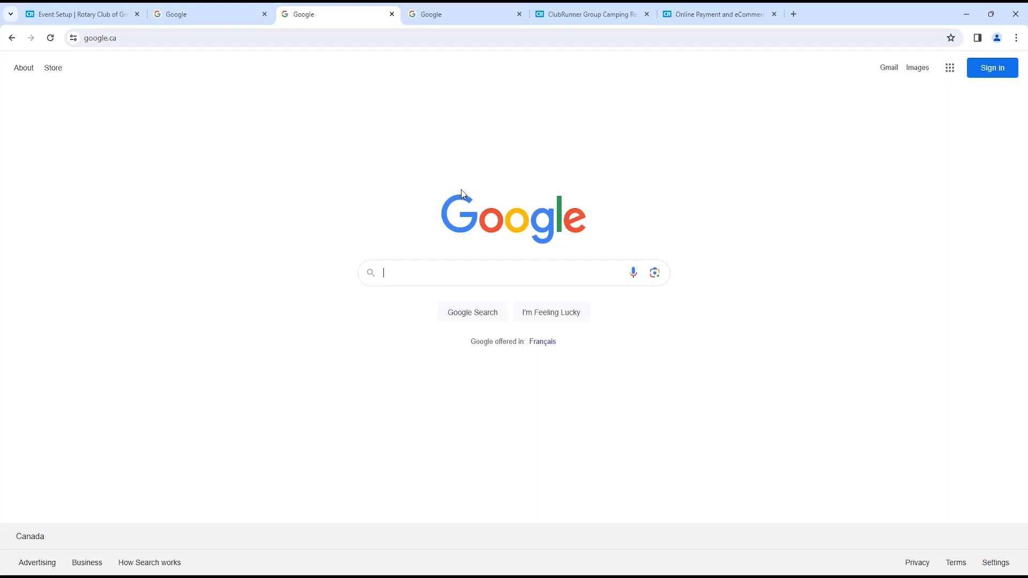
# - Review the open tabs, then go back from the Register result to the camping retreat page
pyautogui.click(238, 12)
pyautogui.click(117, 14)
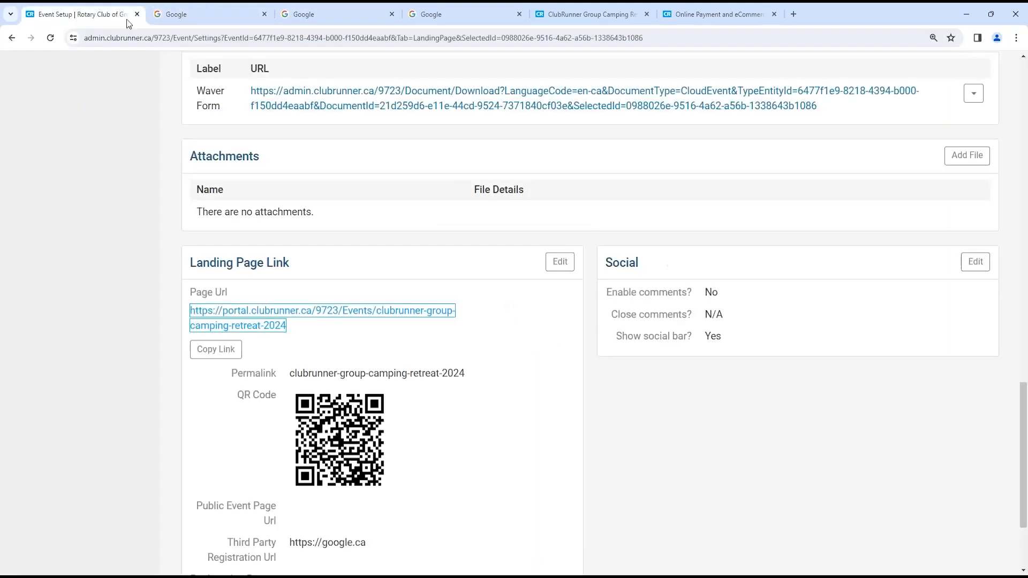
pyautogui.click(171, 14)
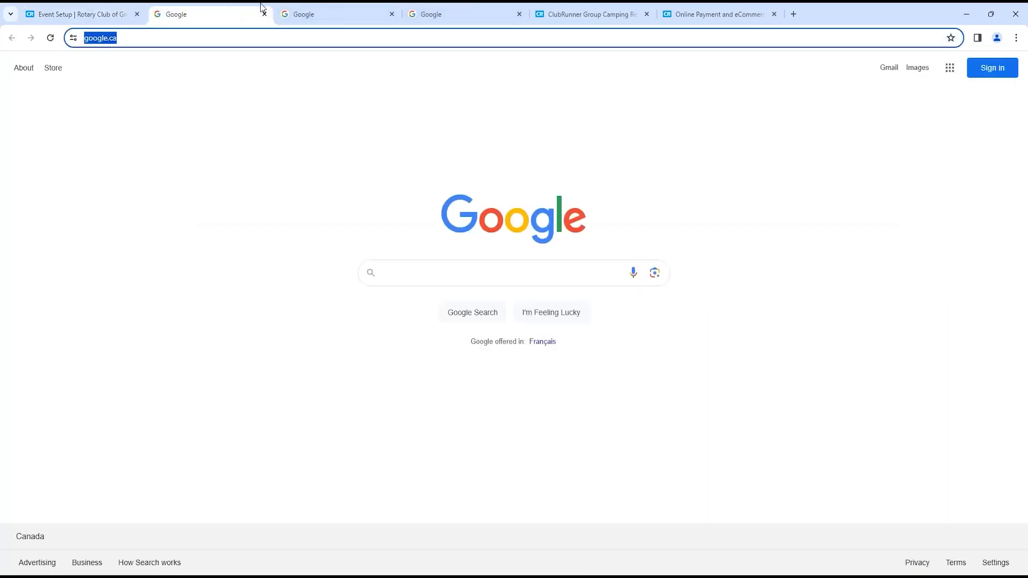
pyautogui.click(300, 8)
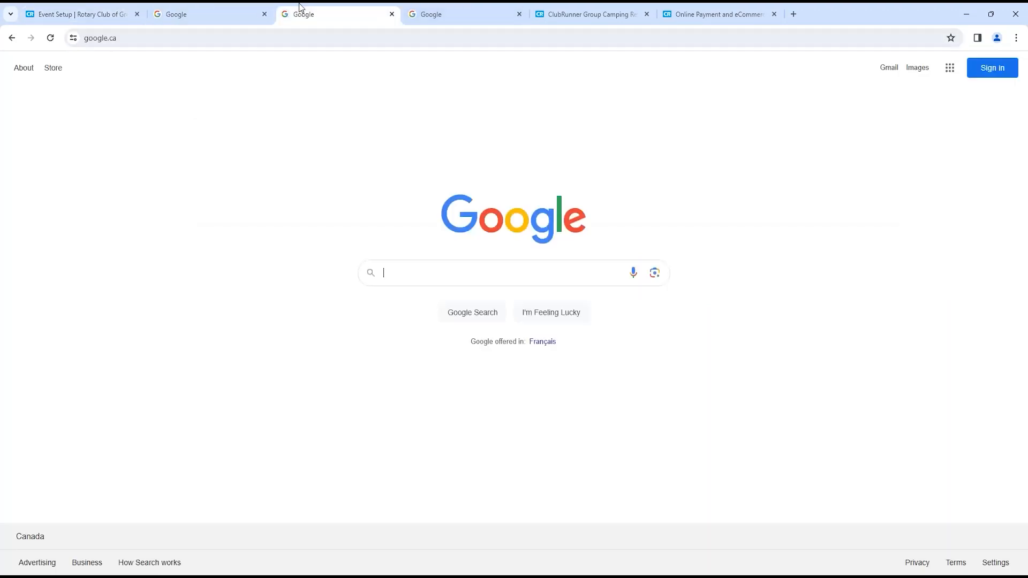
pyautogui.click(18, 40)
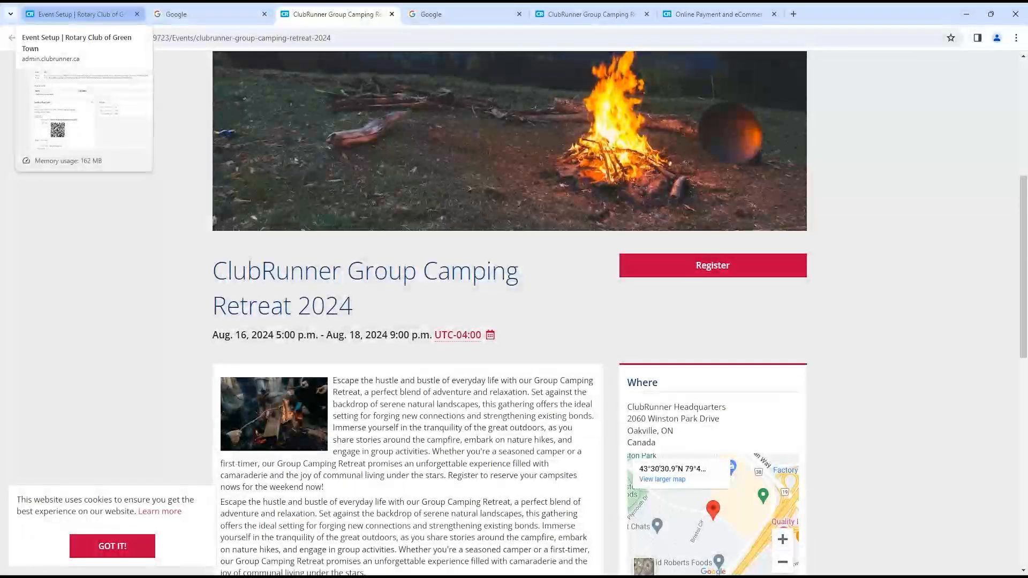
# - Load clubrunnersupport.com in a spare browser tab
pyautogui.click(473, 10)
pyautogui.click(468, 36)
pyautogui.write('clubr')
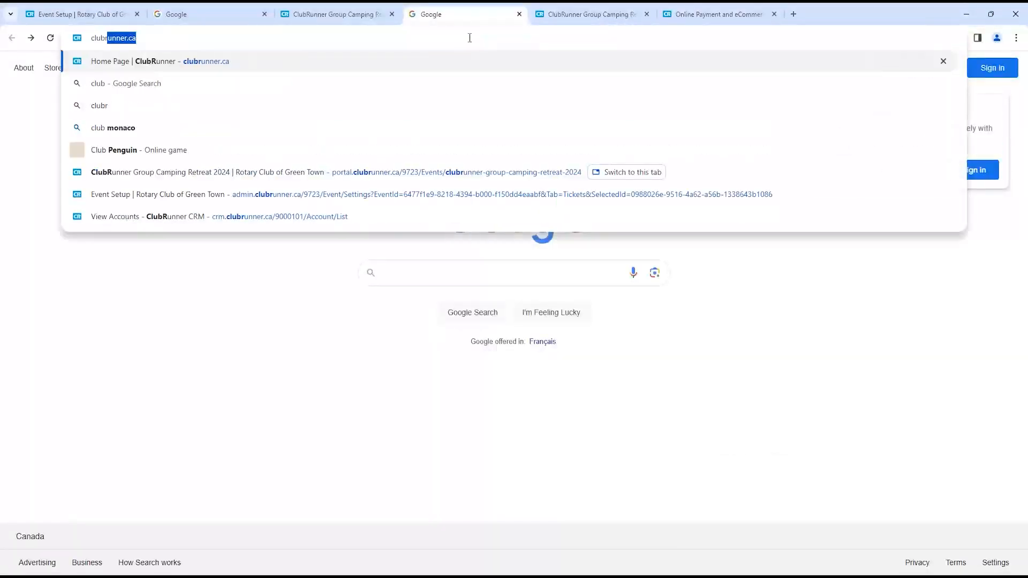
pyautogui.write('unnersup')
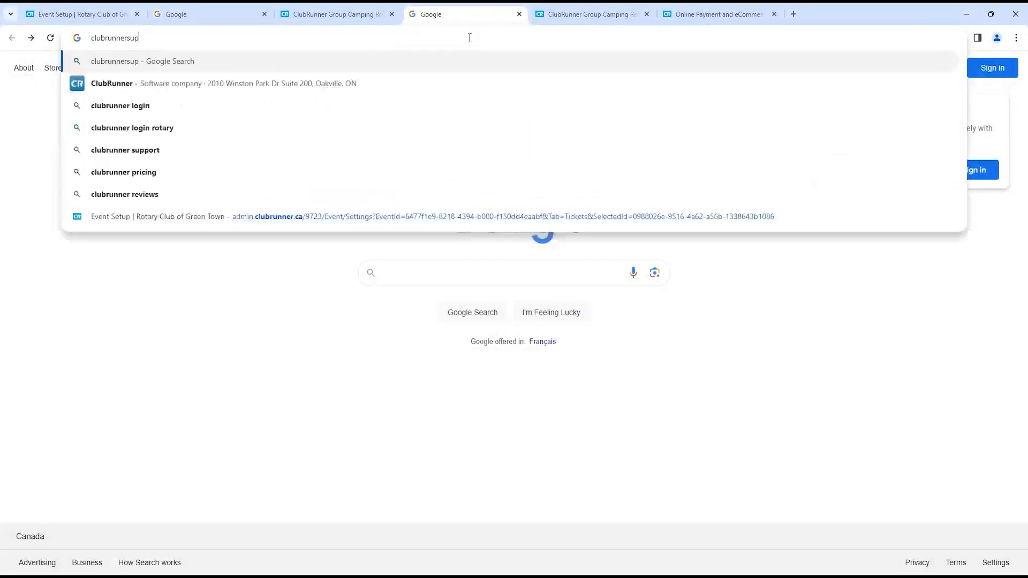
pyautogui.write('port.com')
pyautogui.press('Return')
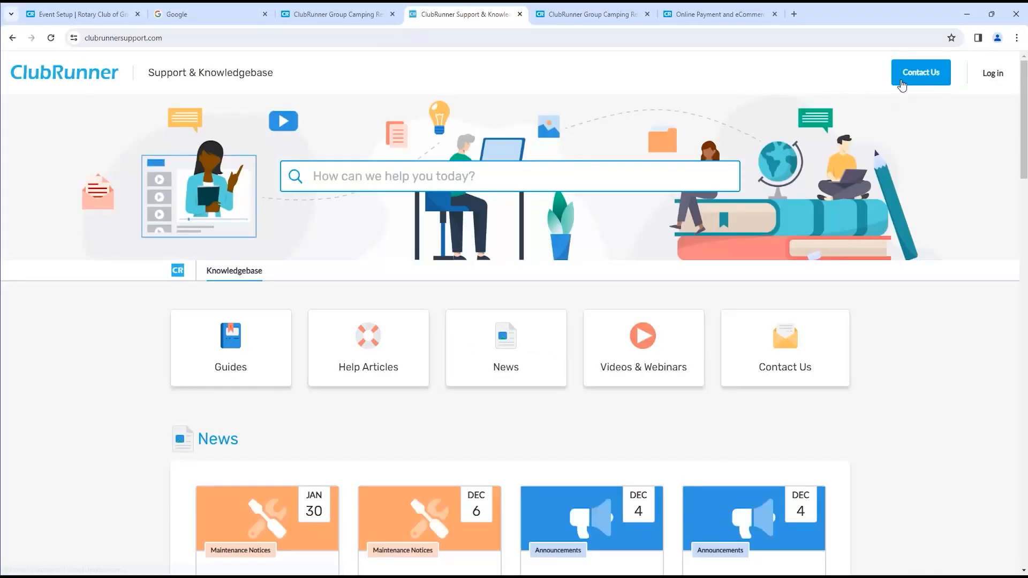
# - Open Contact Us and click into the Message box of the support form
pyautogui.click(912, 78)
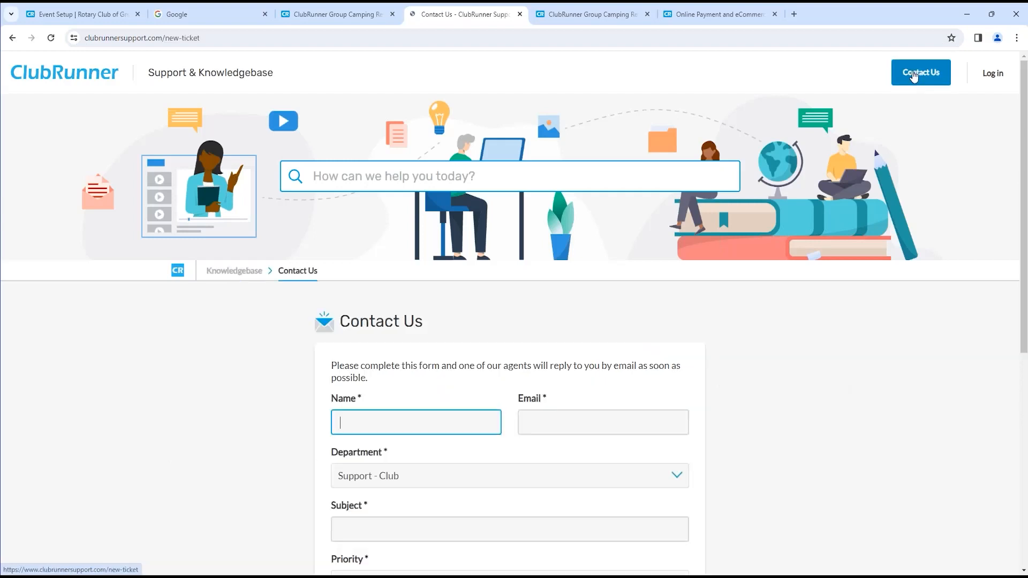
pyautogui.scroll(-4, 609, 270)
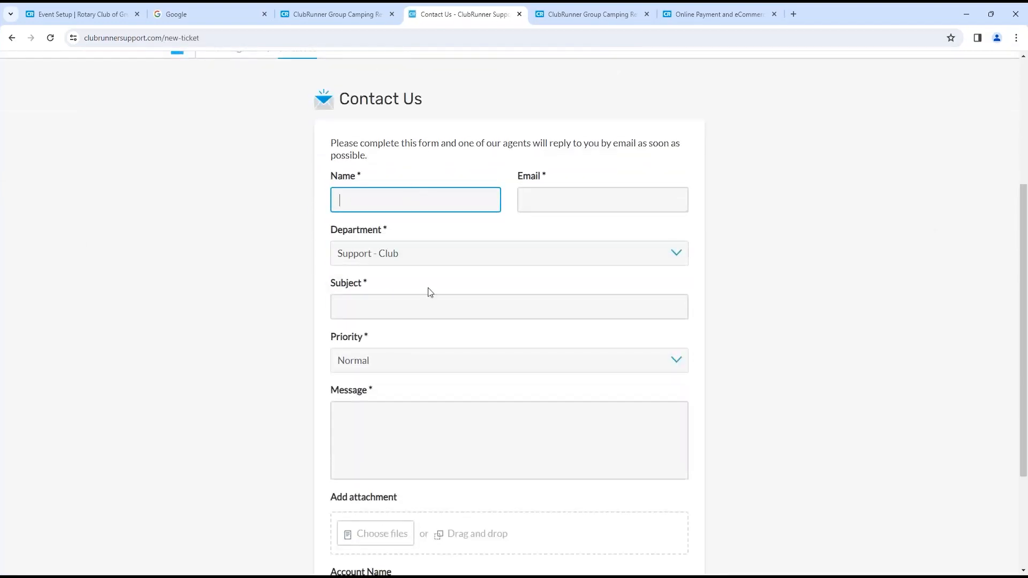
pyautogui.click(426, 417)
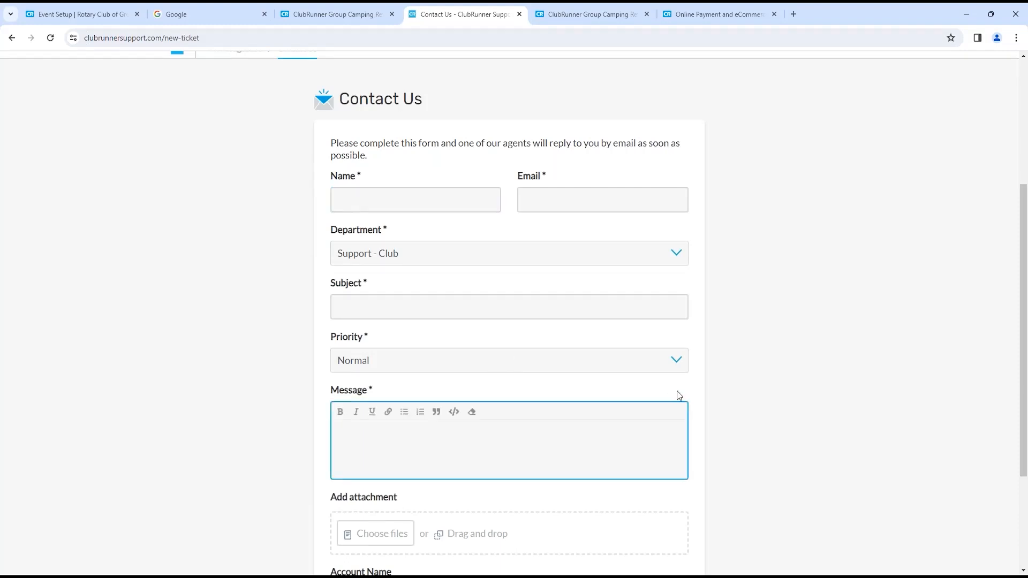